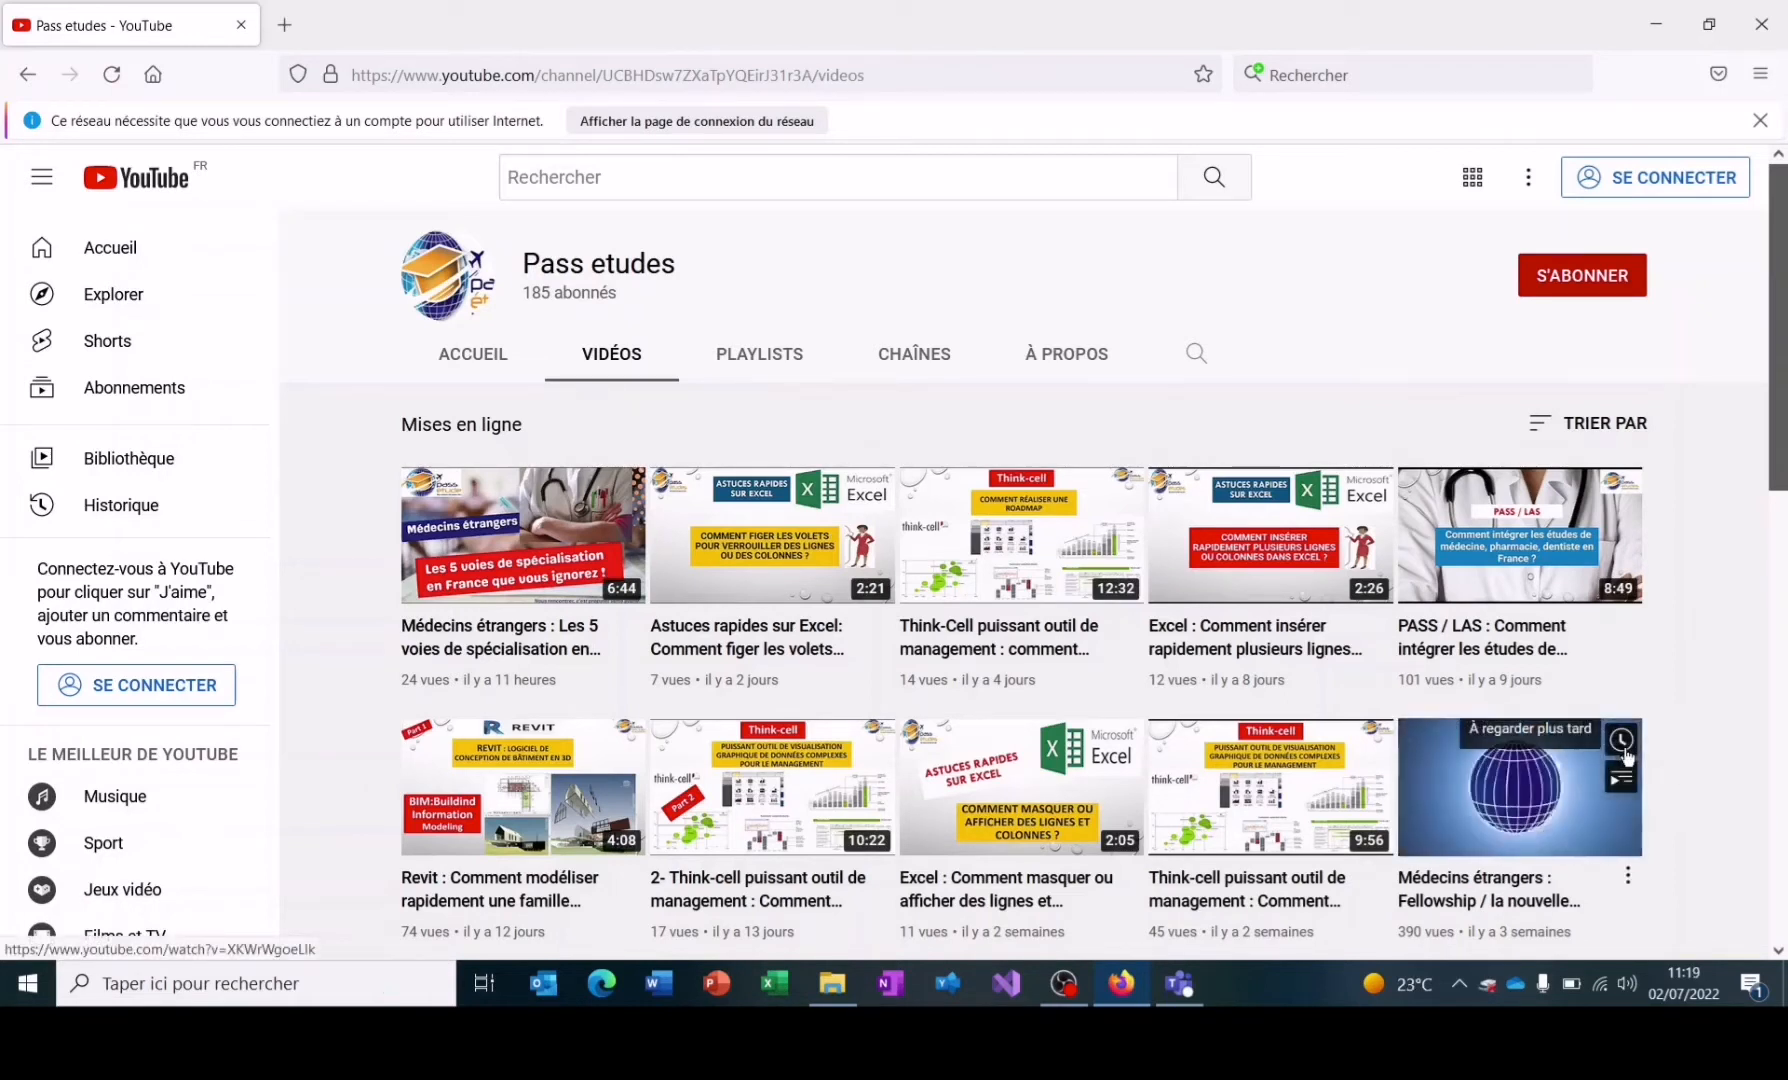
pyautogui.click(781, 356)
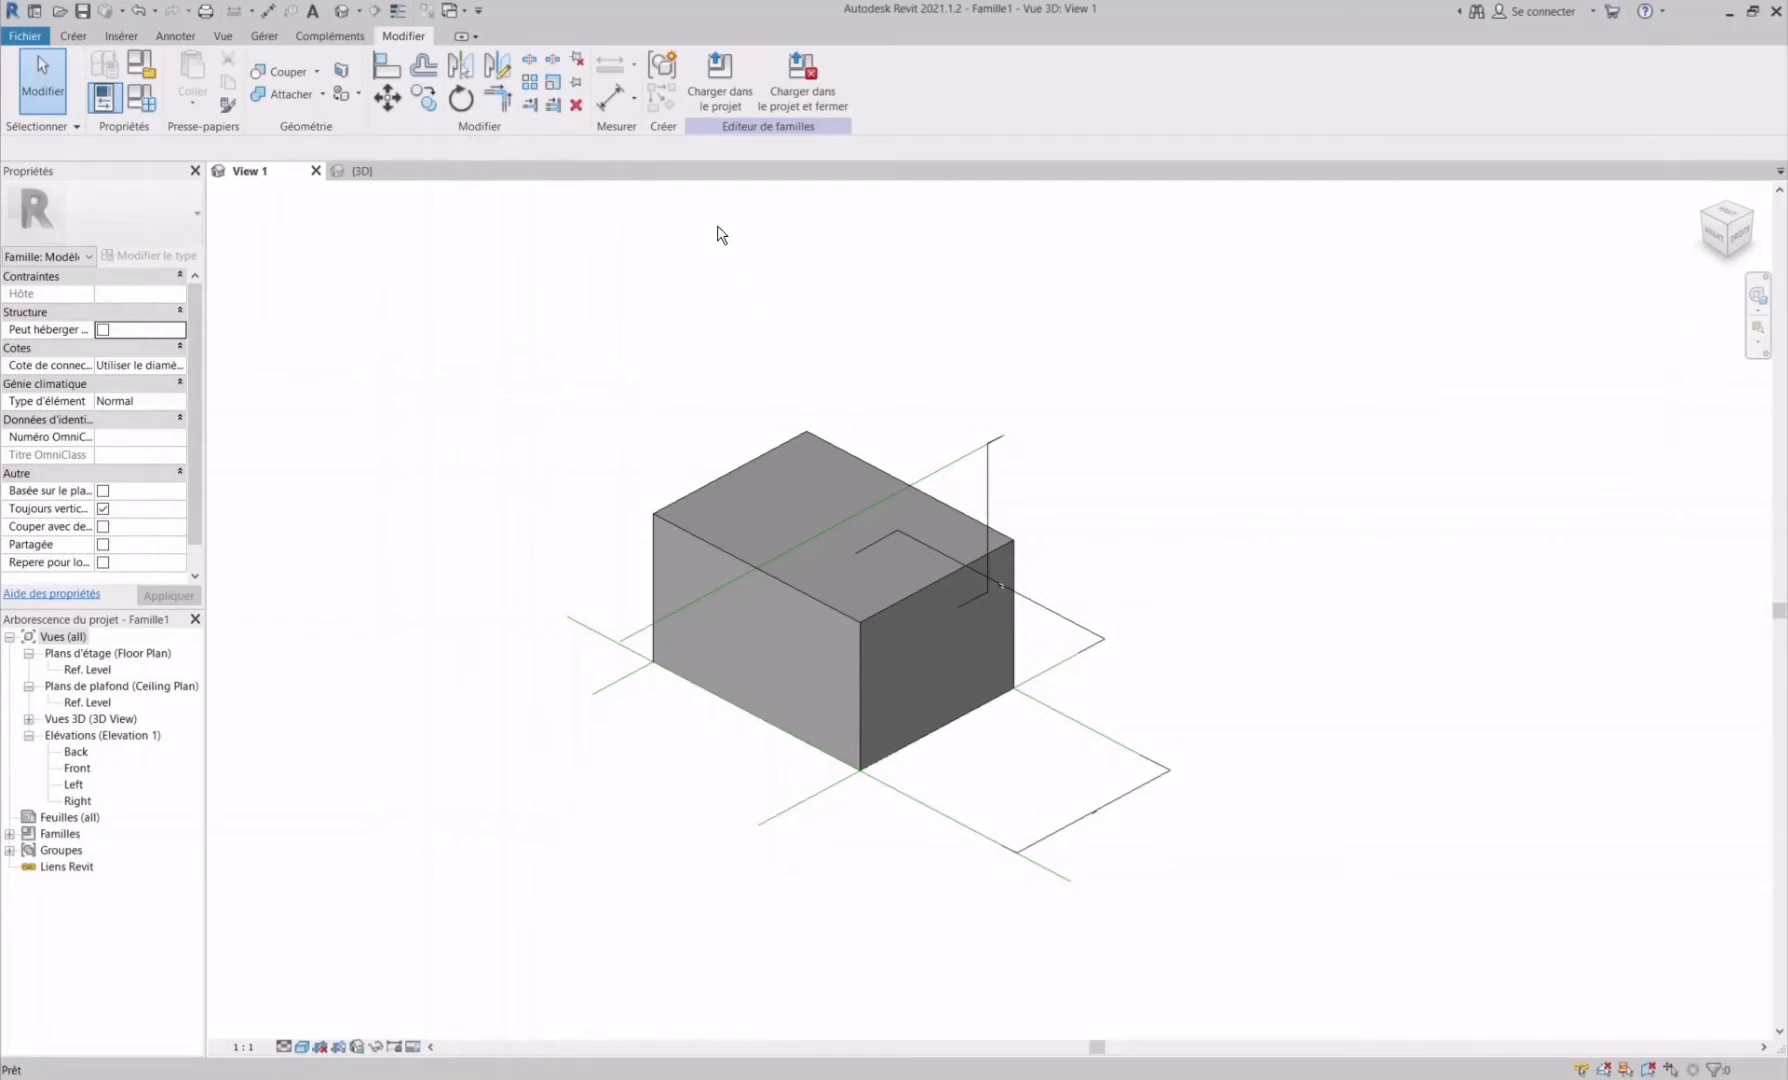
# - Load the box family into the project and place one instance of it as a component in the 3D view
pyautogui.click(733, 97)
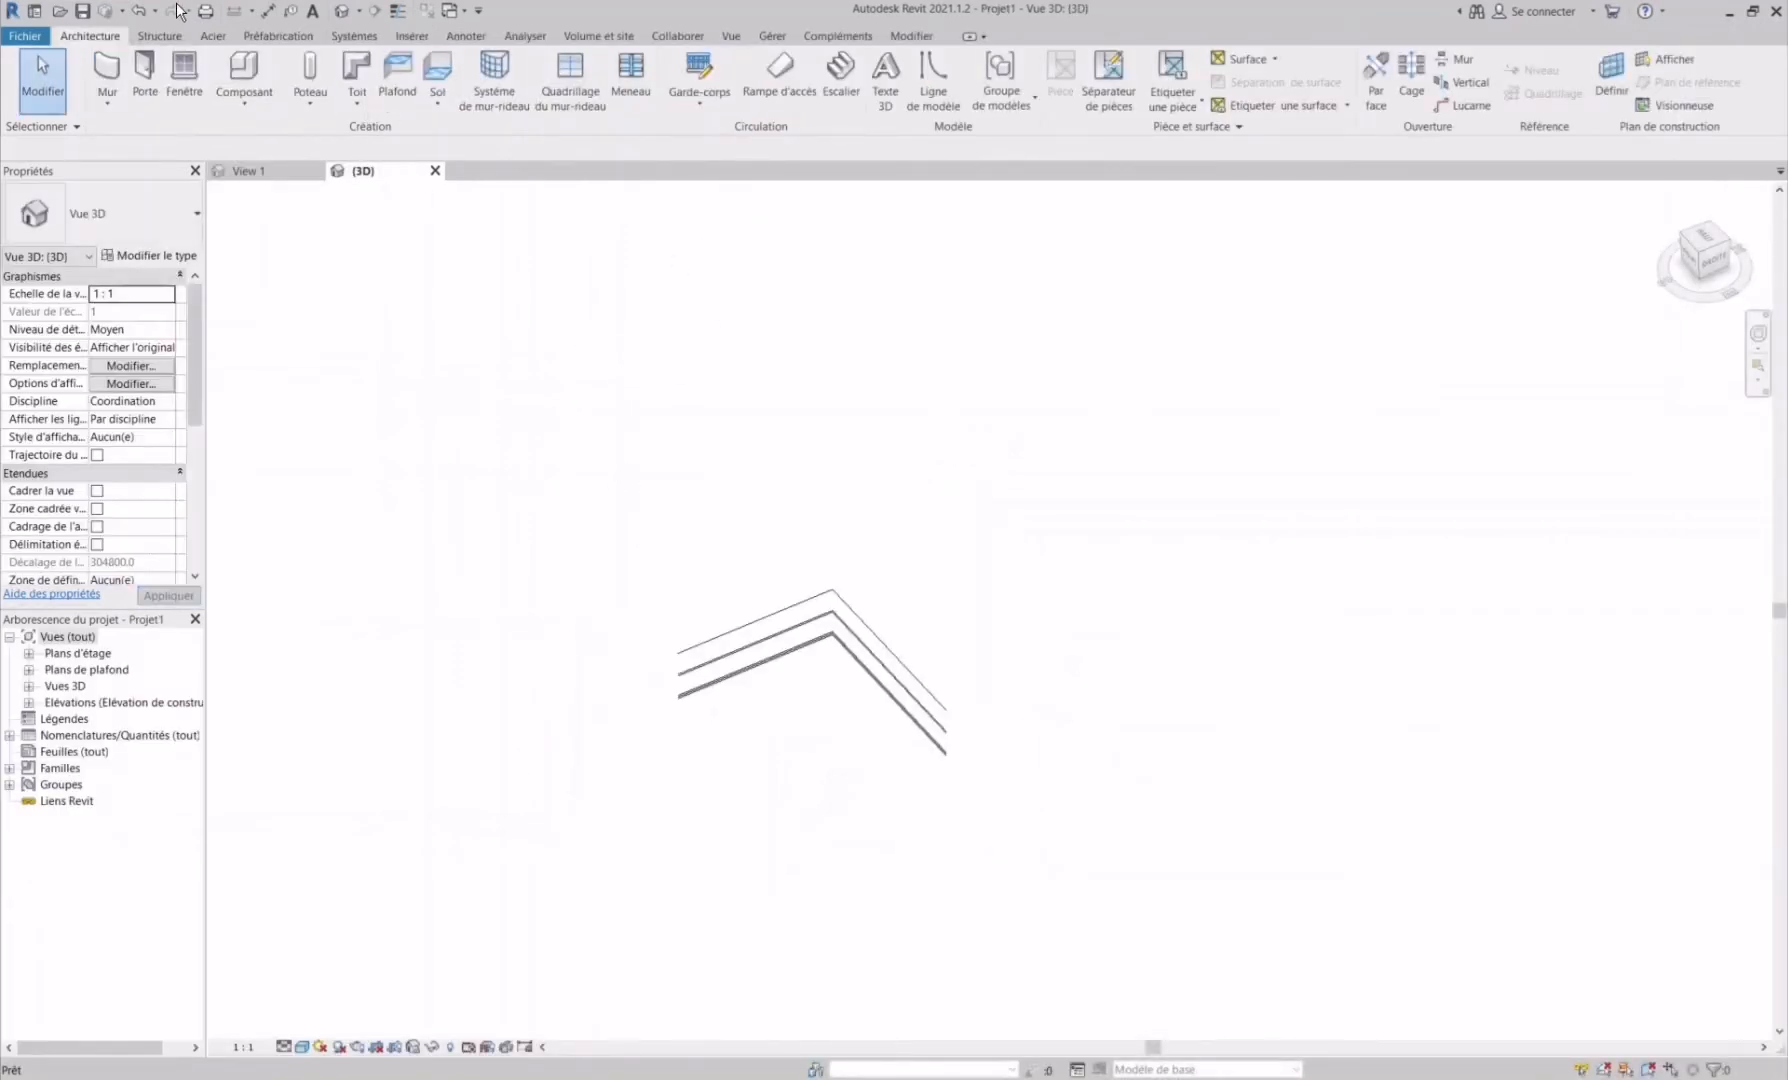
pyautogui.click(240, 100)
pyautogui.click(295, 140)
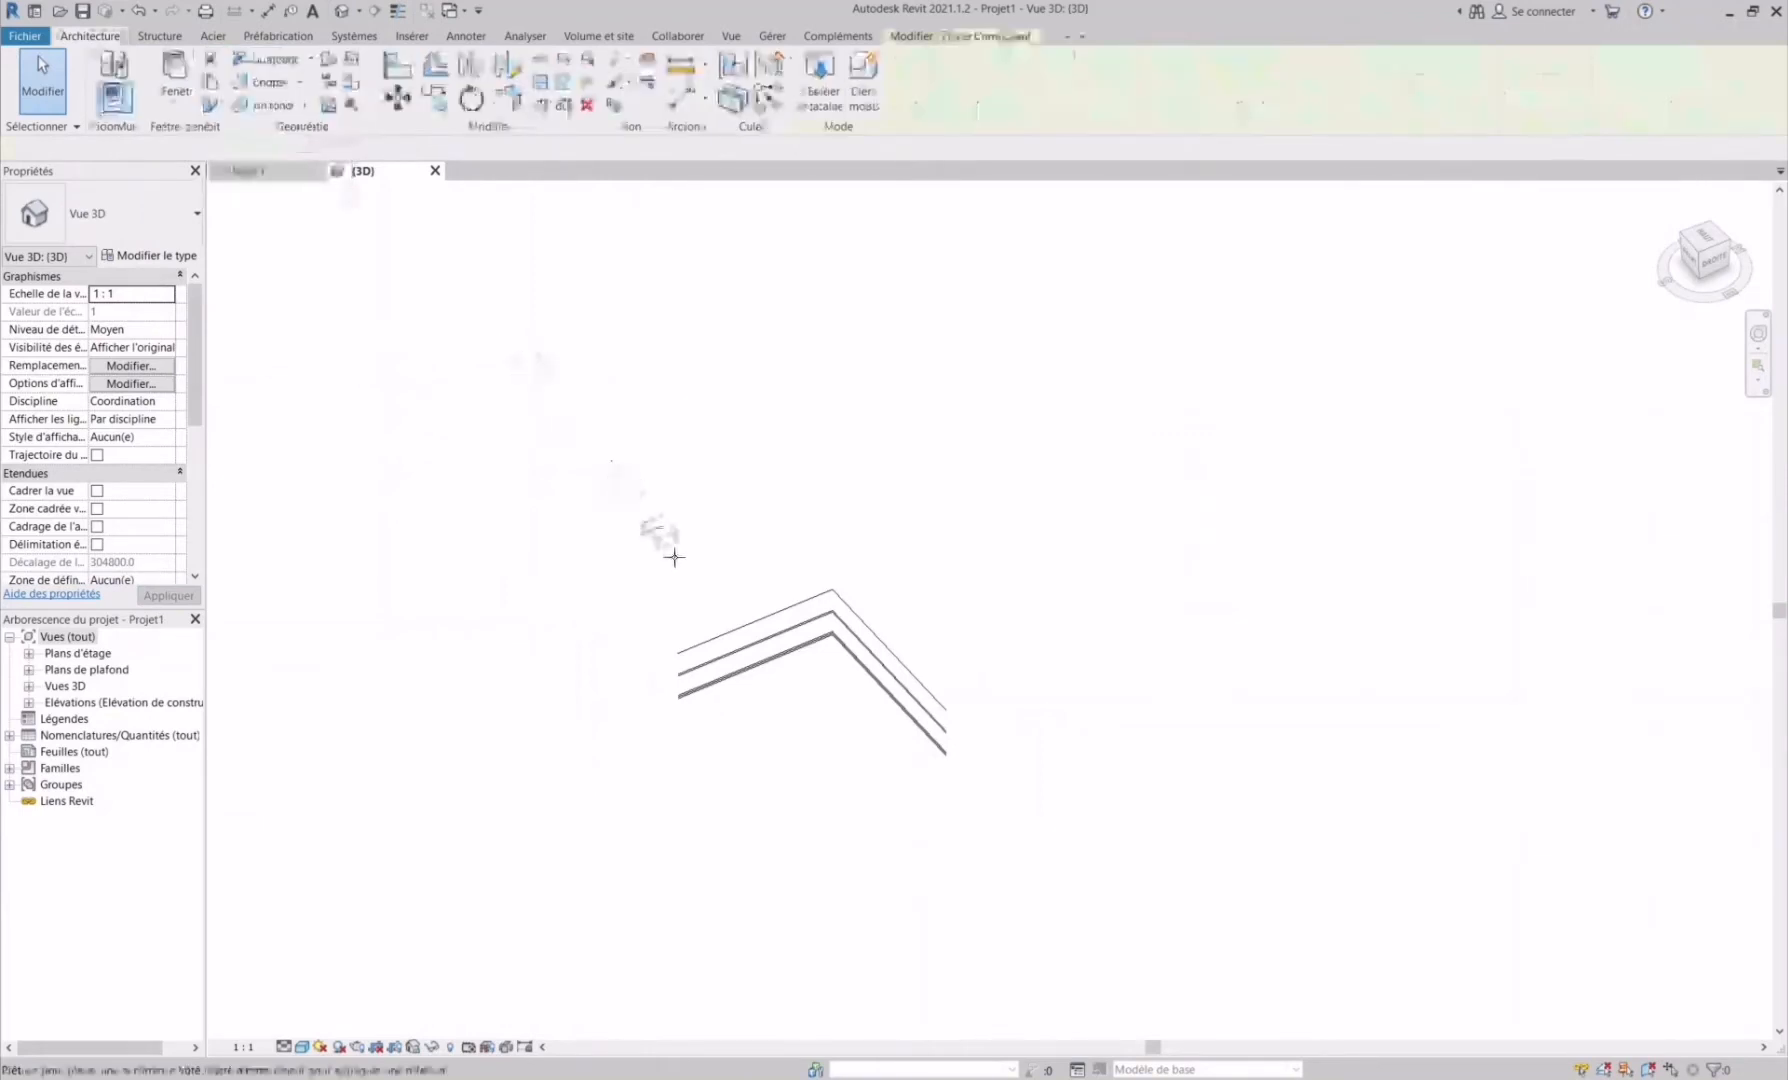
pyautogui.click(816, 727)
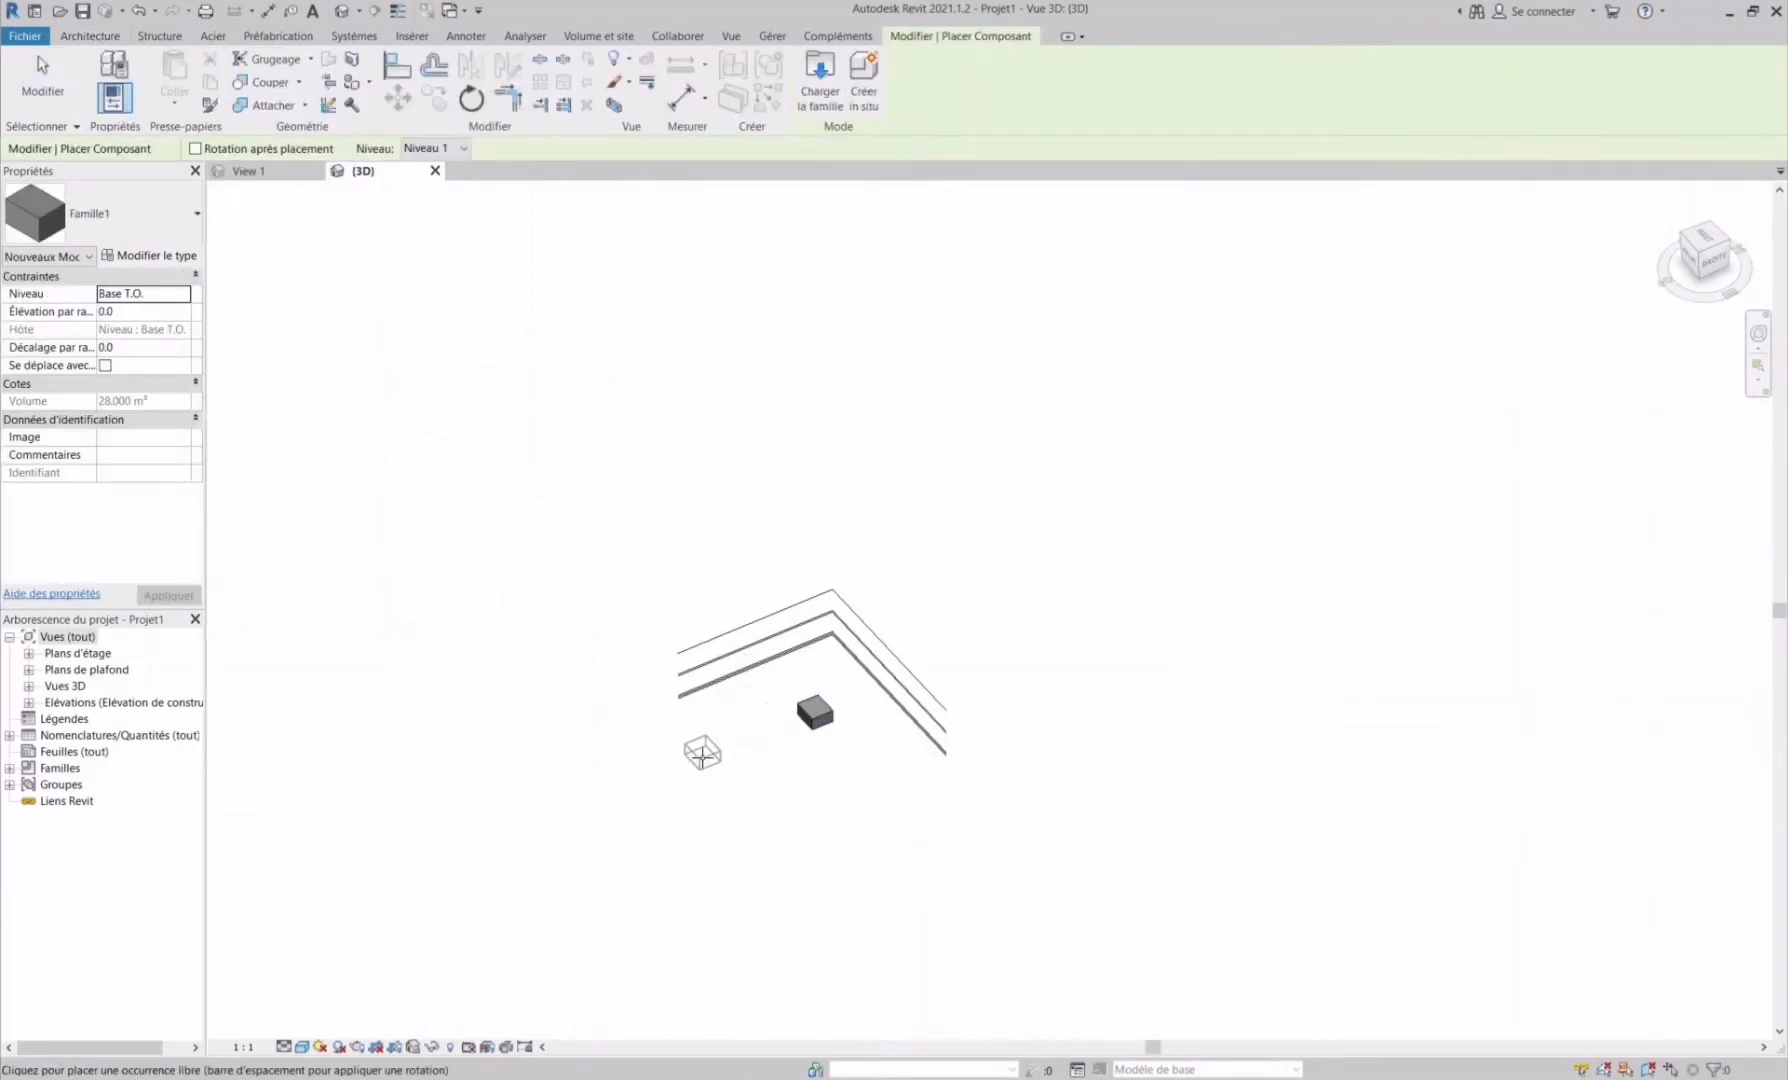
pyautogui.press('Escape')
pyautogui.press('Escape')
# - Change the placed box's type dimensions to Hauteur 1500, Largeur 4000 and Longueur 5800
pyautogui.click(815, 712)
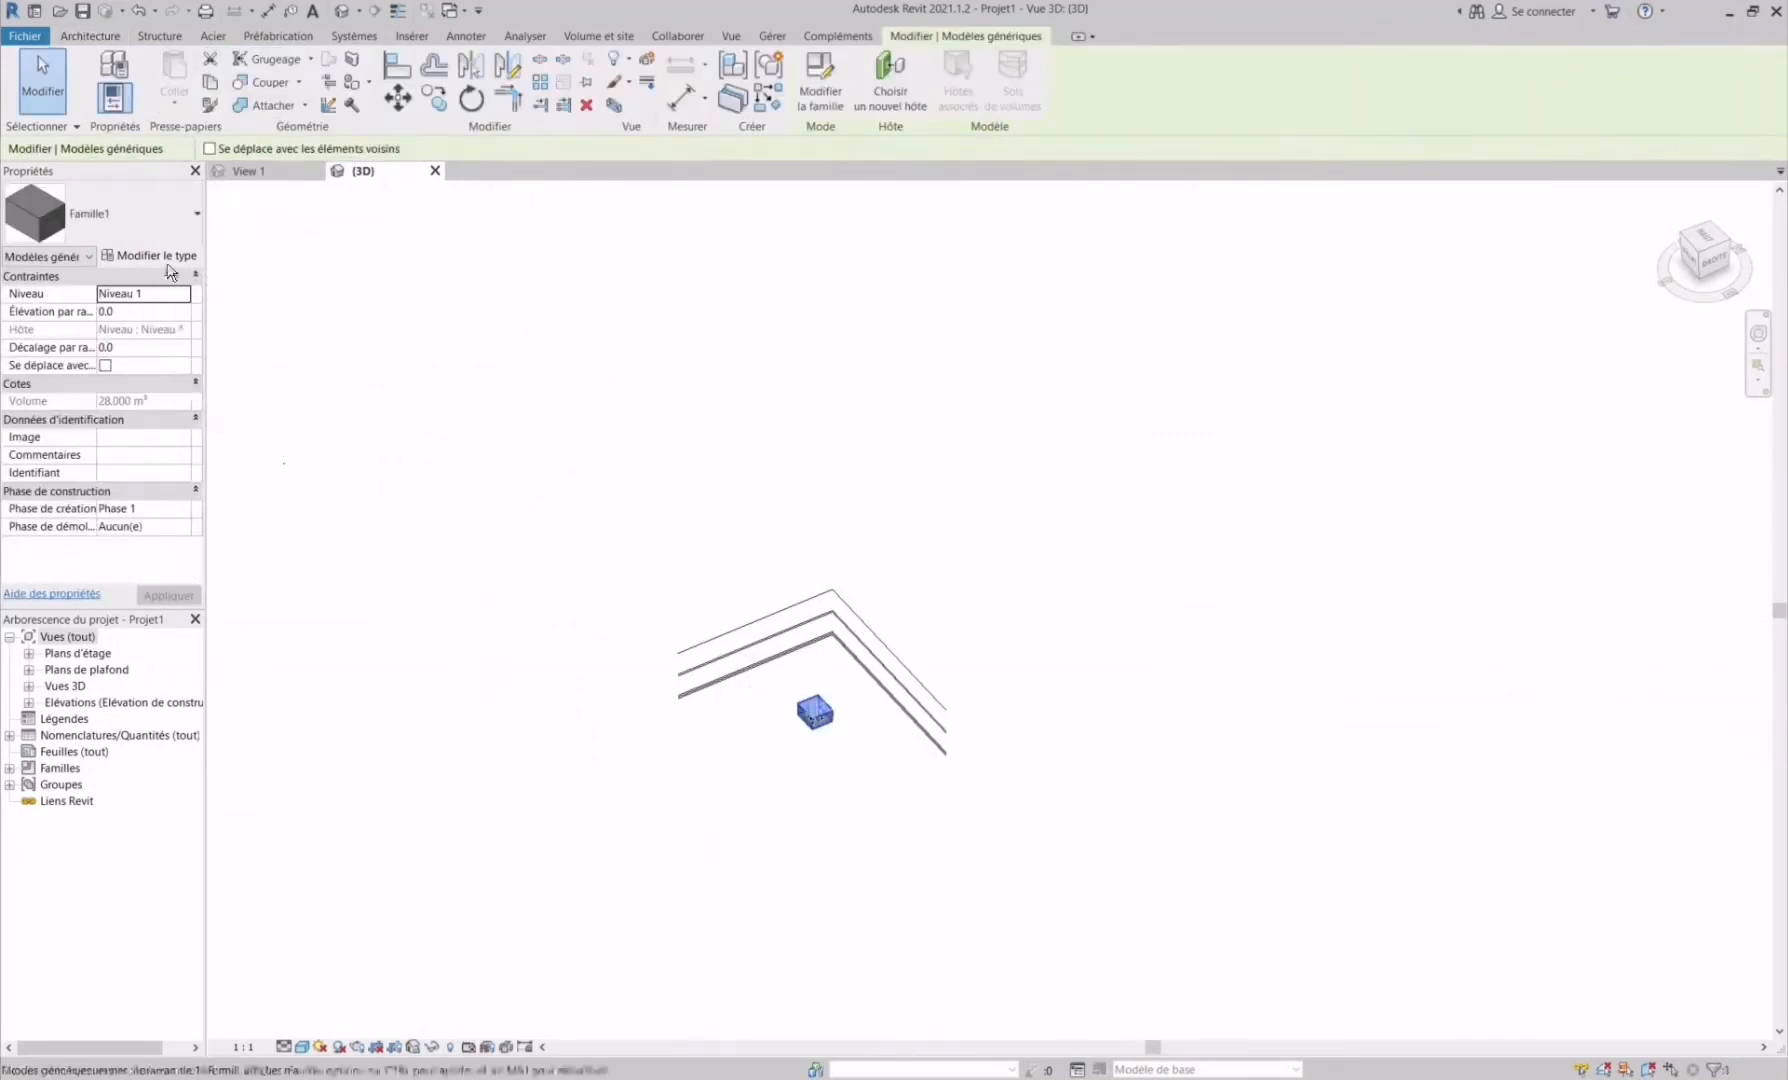
pyautogui.click(150, 255)
pyautogui.click(345, 452)
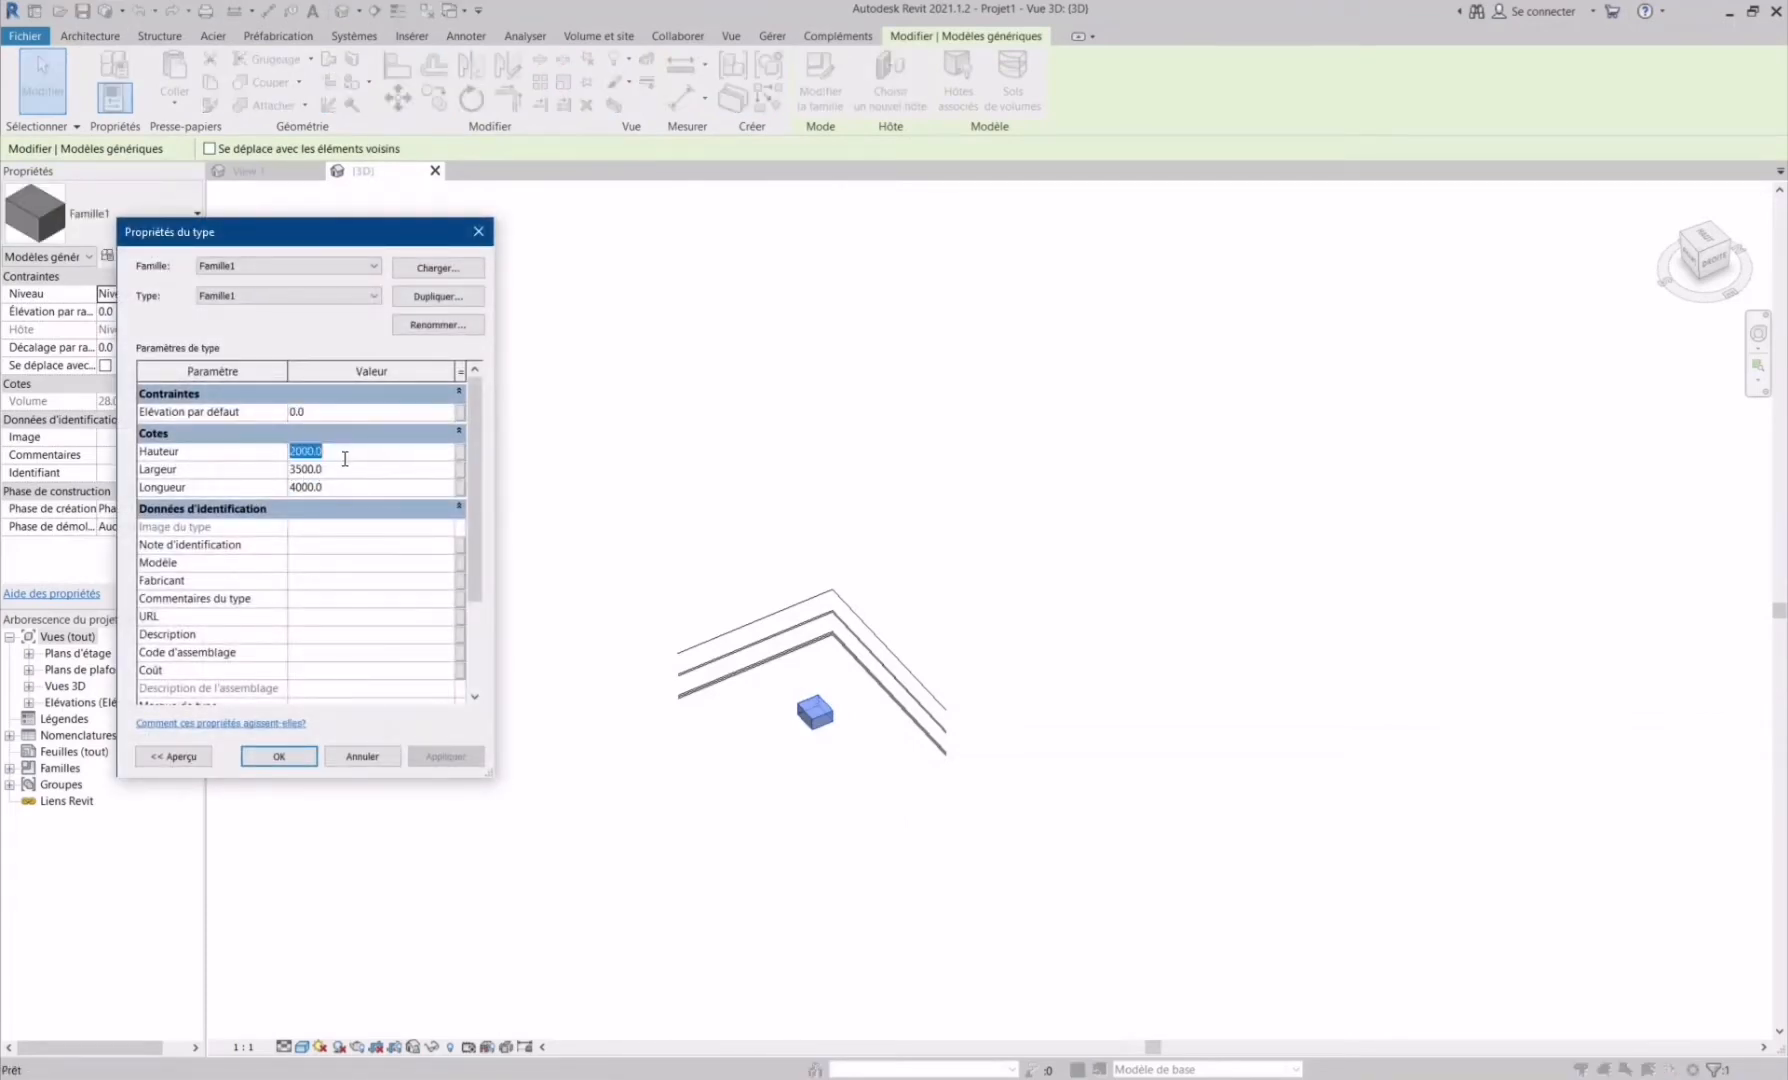
pyautogui.write('150')
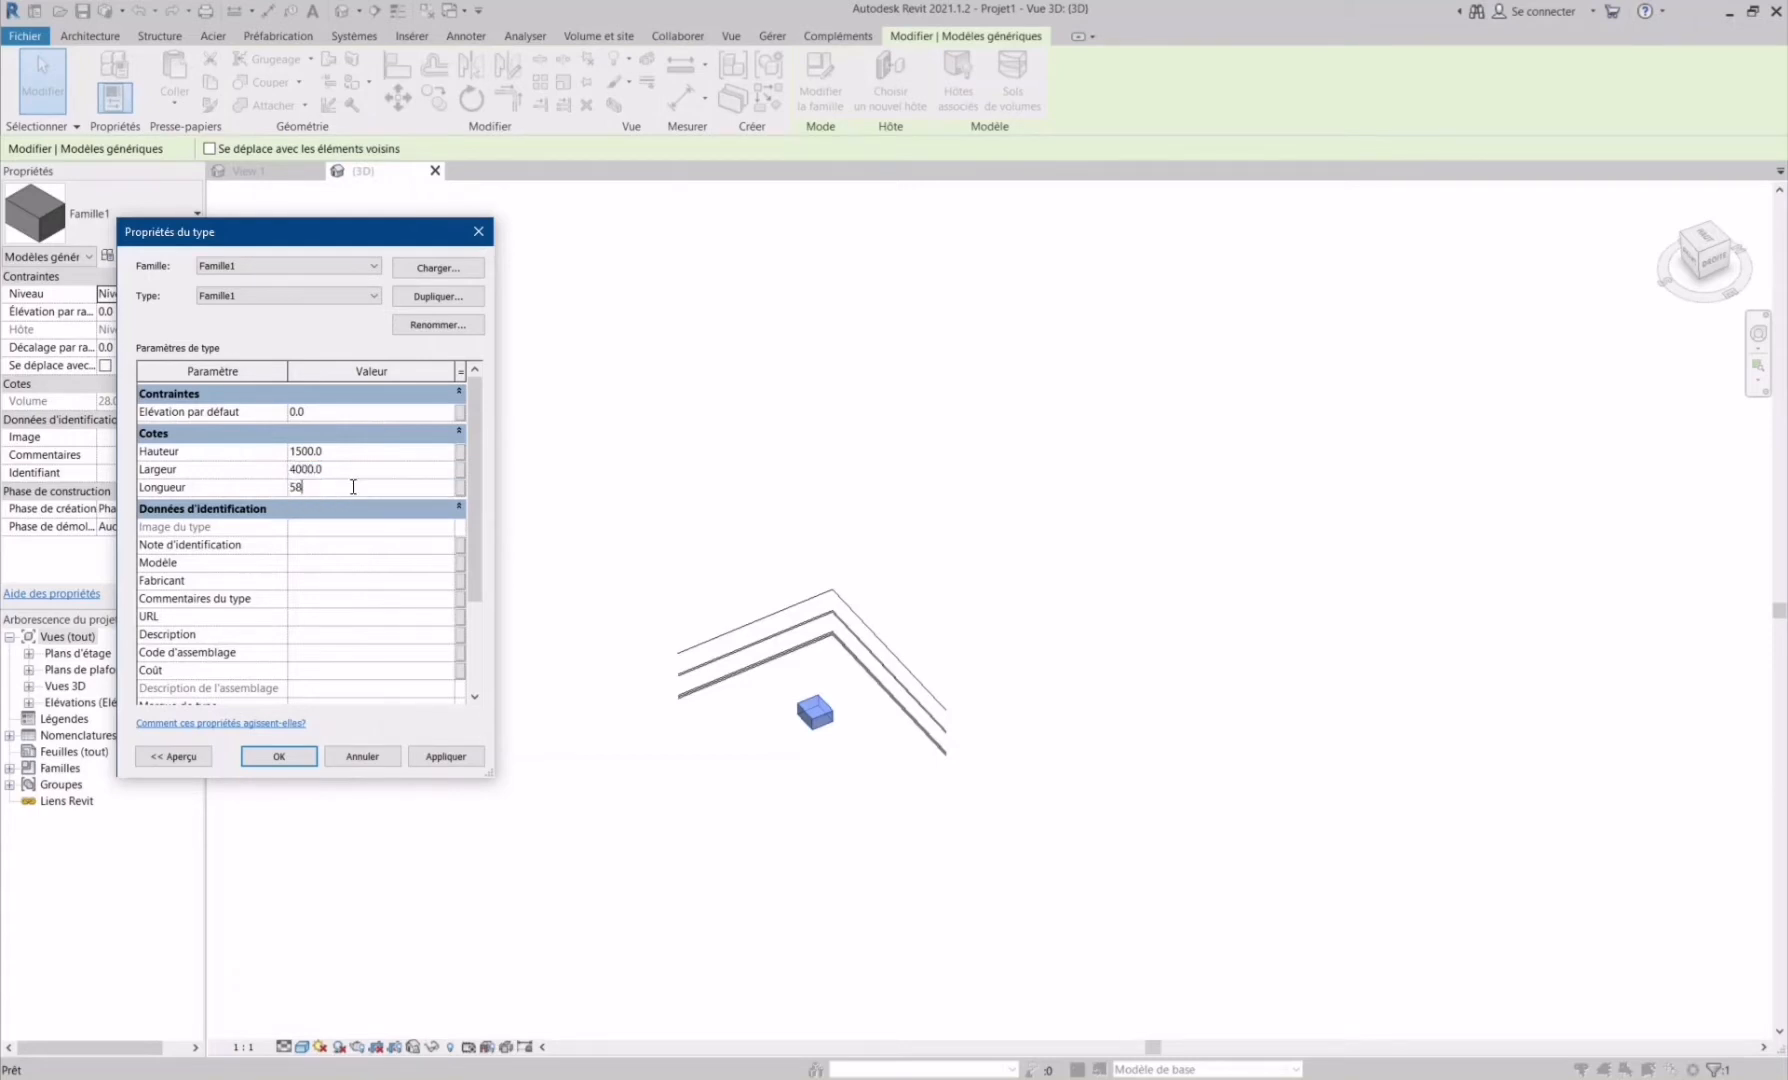
pyautogui.click(279, 756)
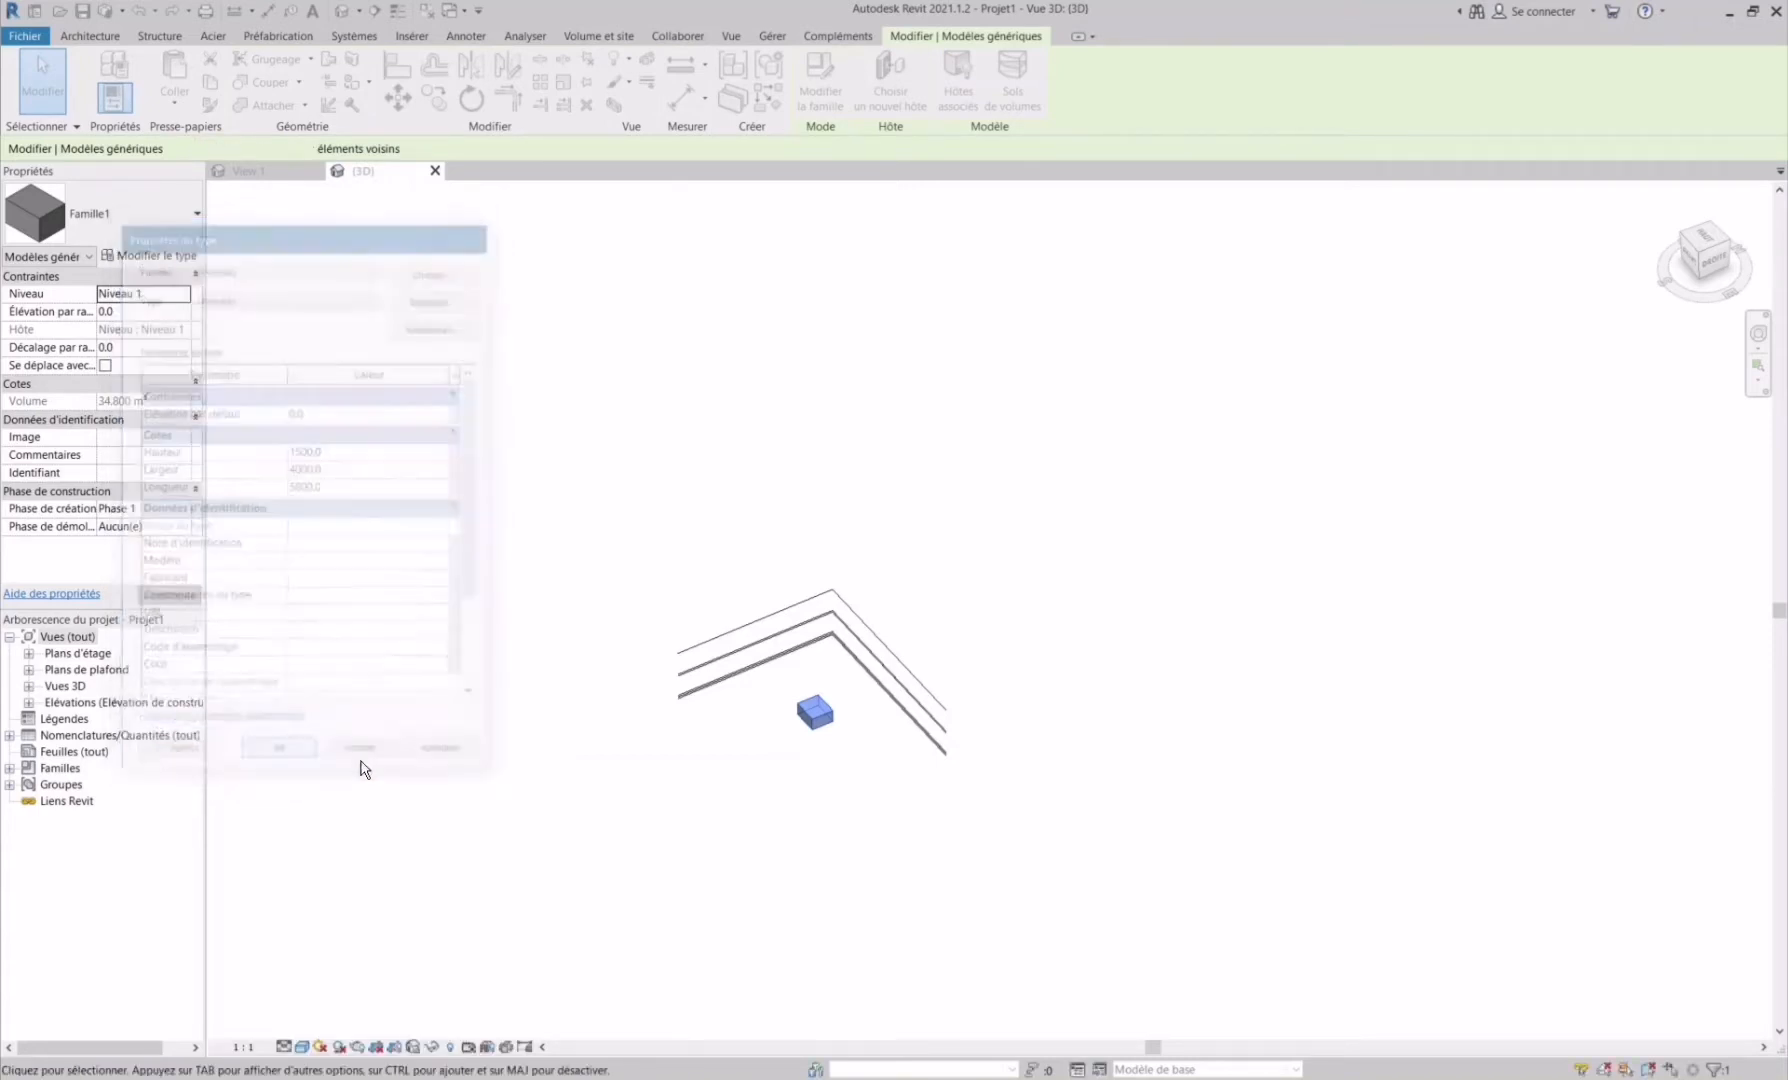
# - Try to rotate the placed box while viewing the 3D model from the right side
pyautogui.scroll(2, 860, 775)
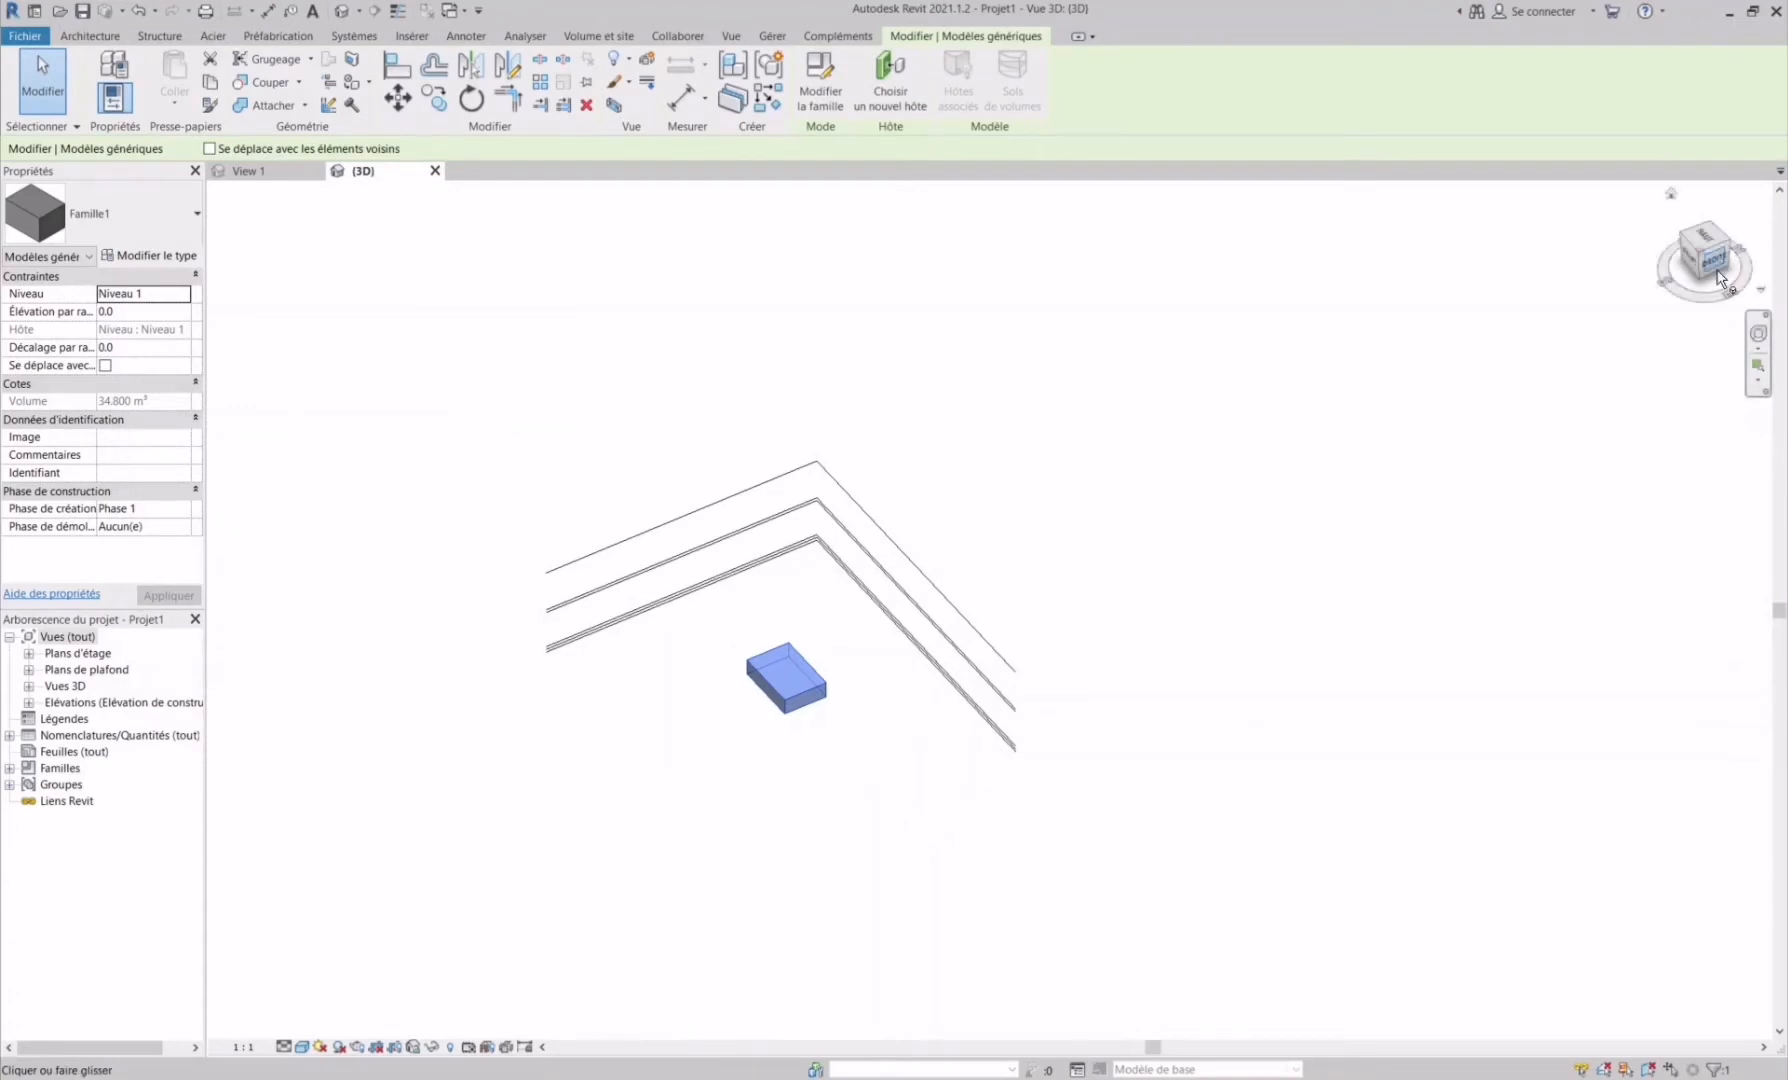
pyautogui.click(1718, 272)
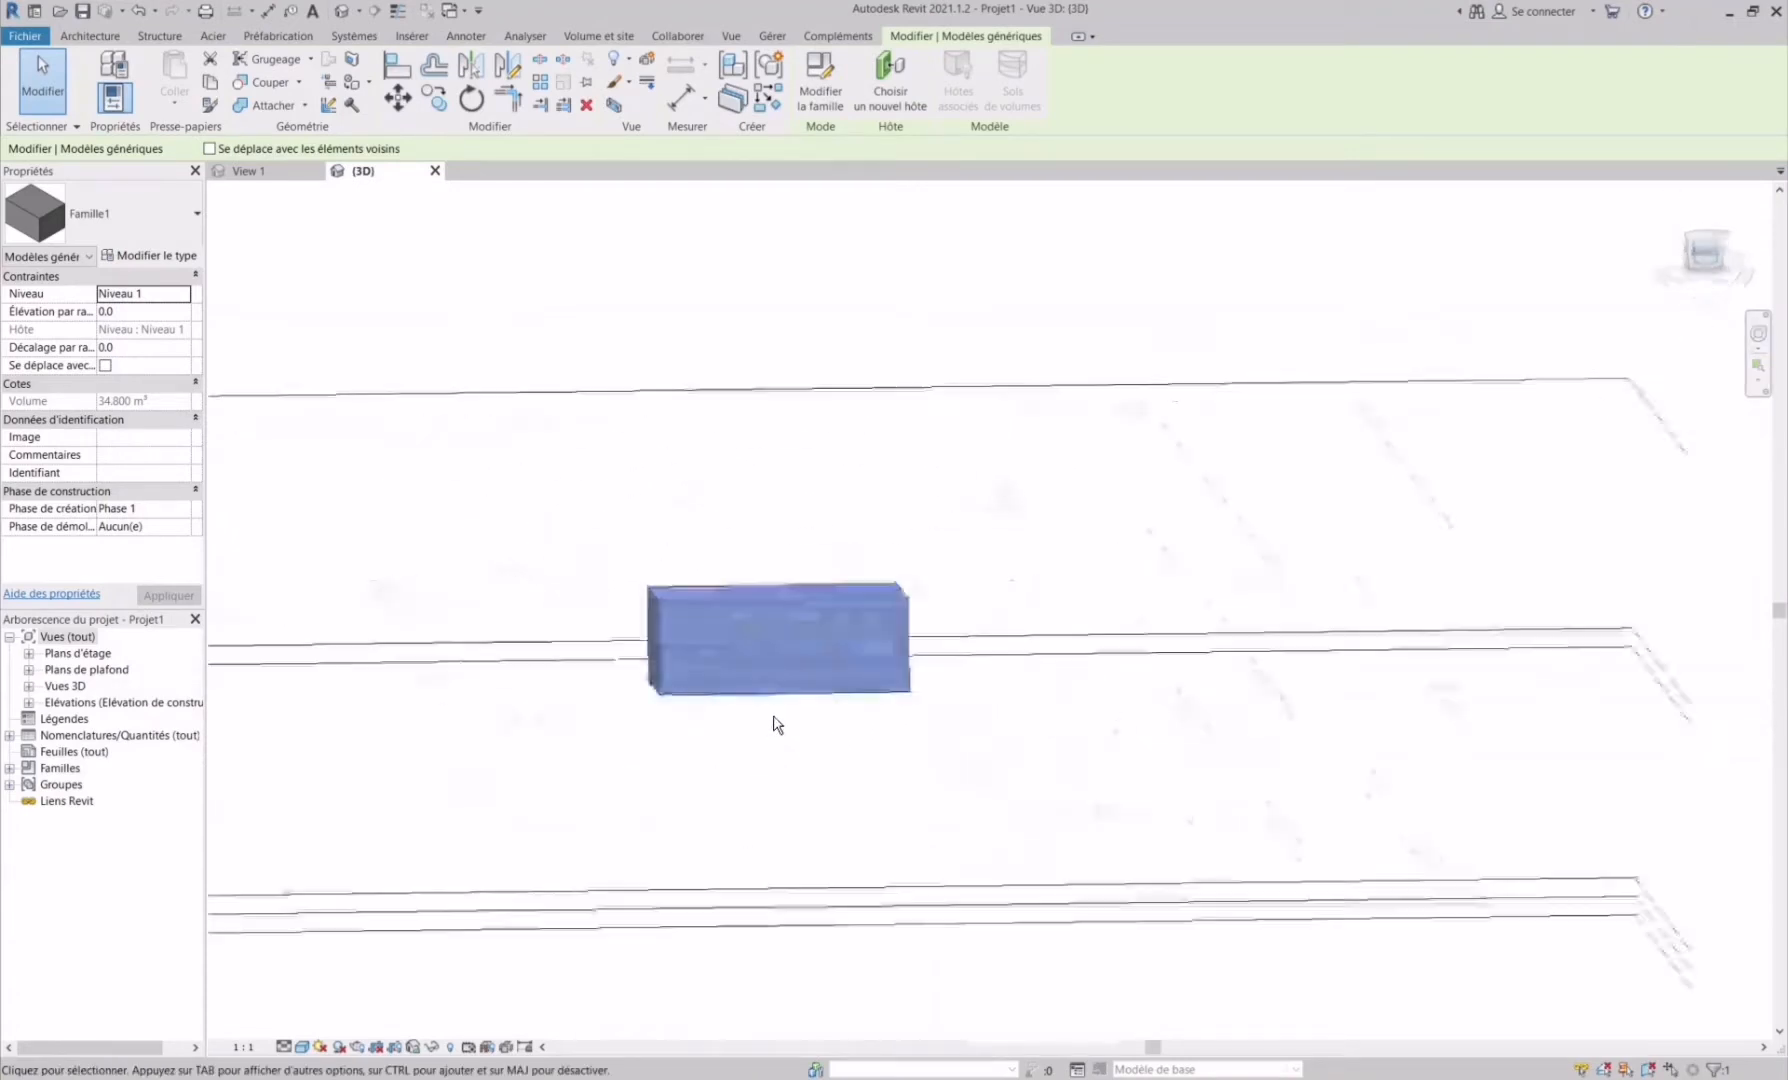
pyautogui.click(486, 102)
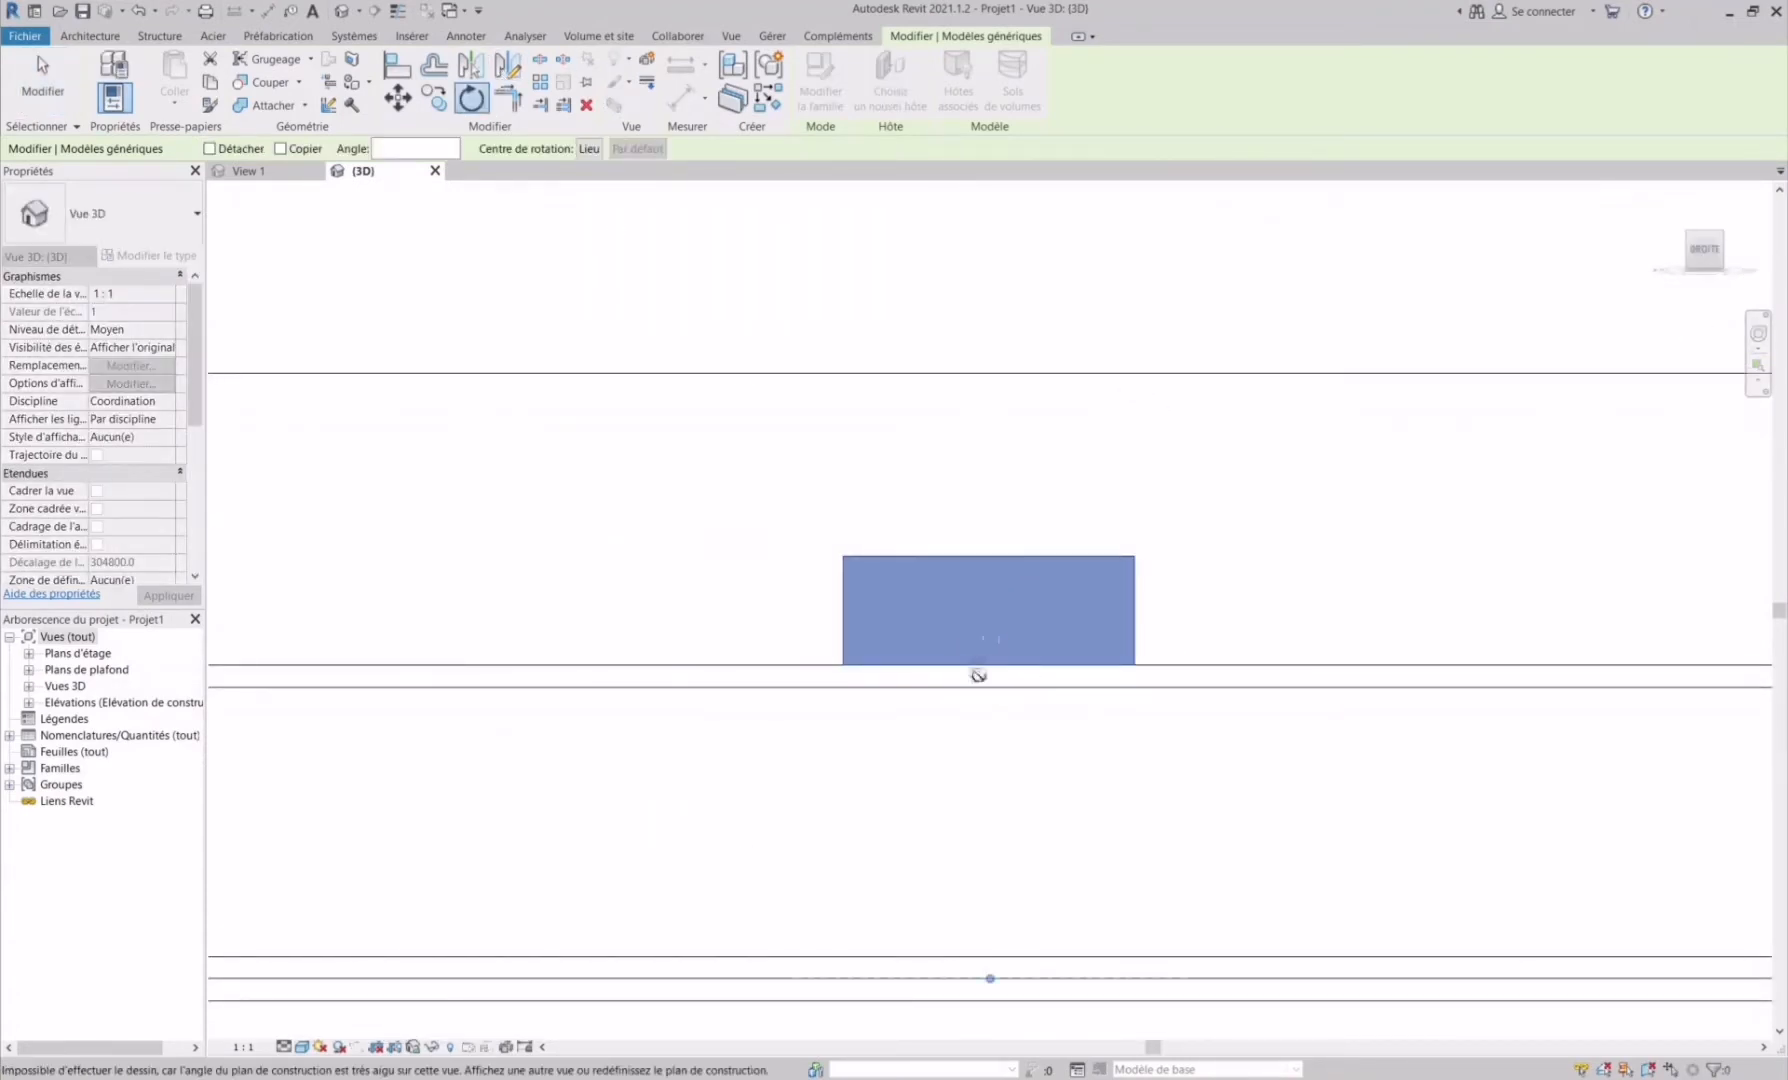
pyautogui.press('Escape')
pyautogui.press('Escape')
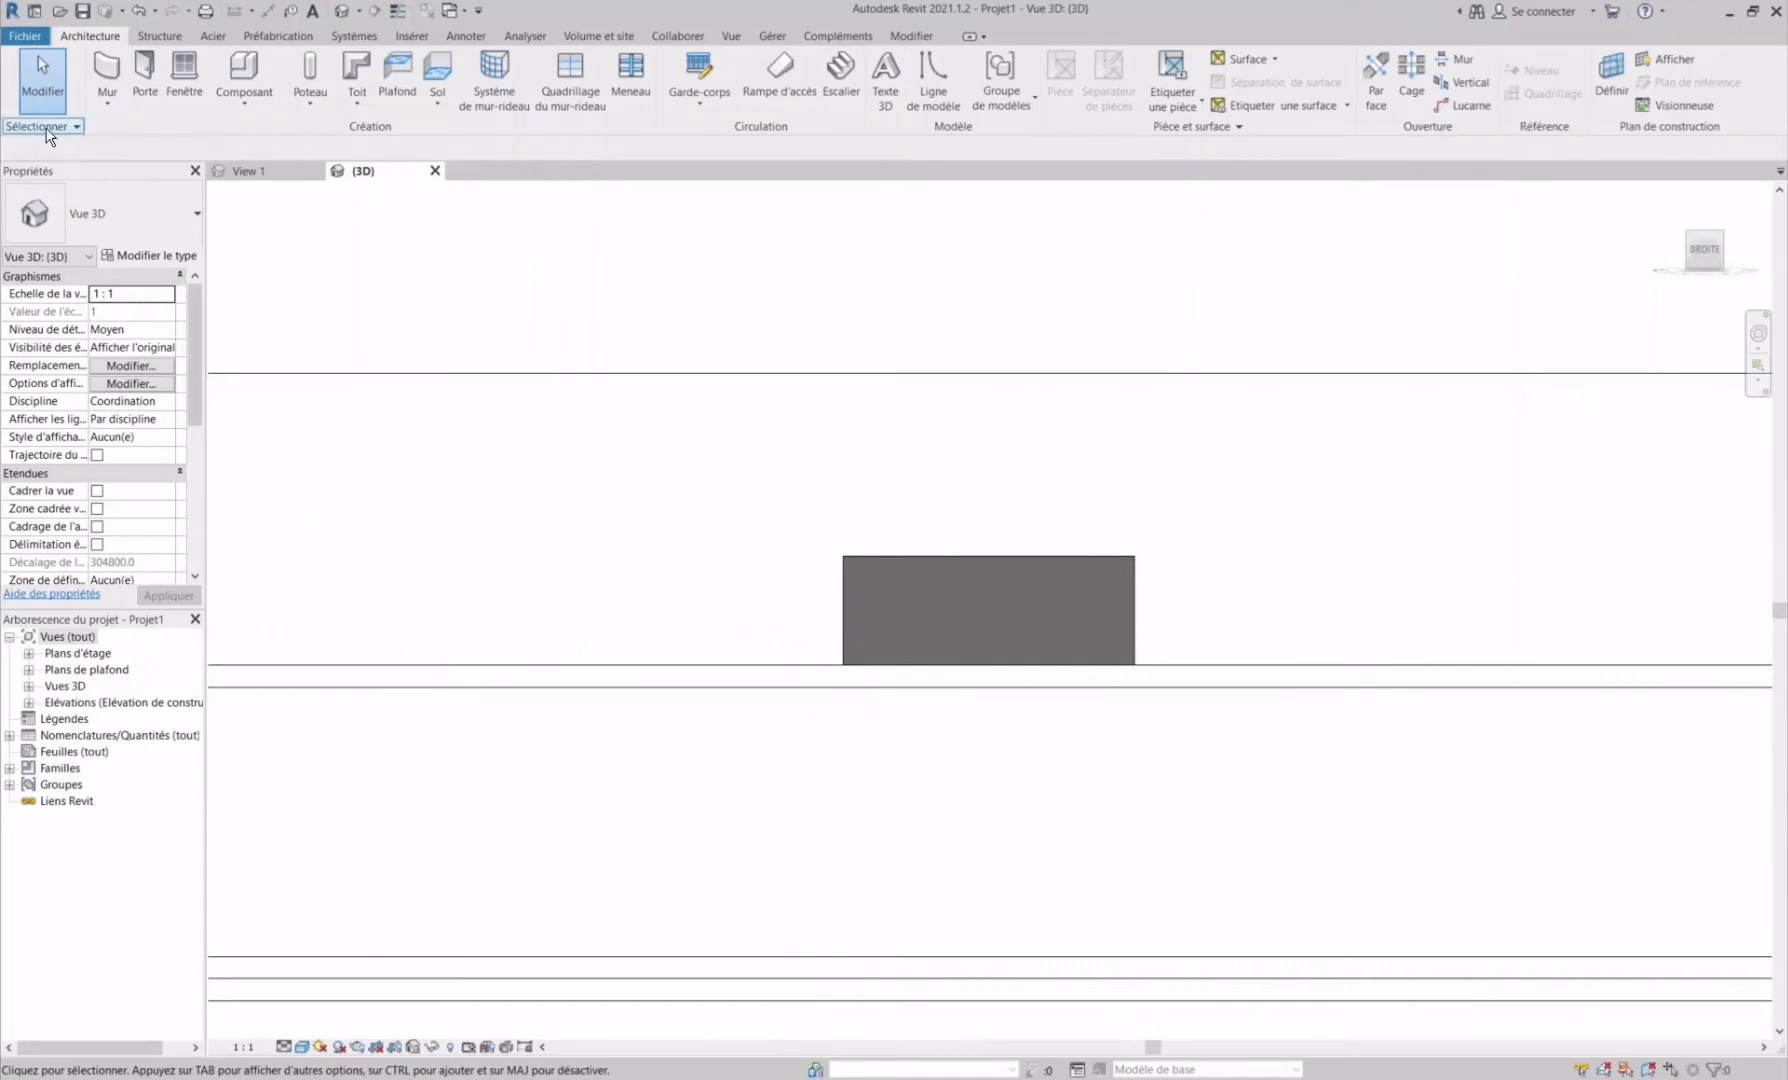
# - Start a new family and switch the template selection from the French to the English template folder
pyautogui.click(25, 36)
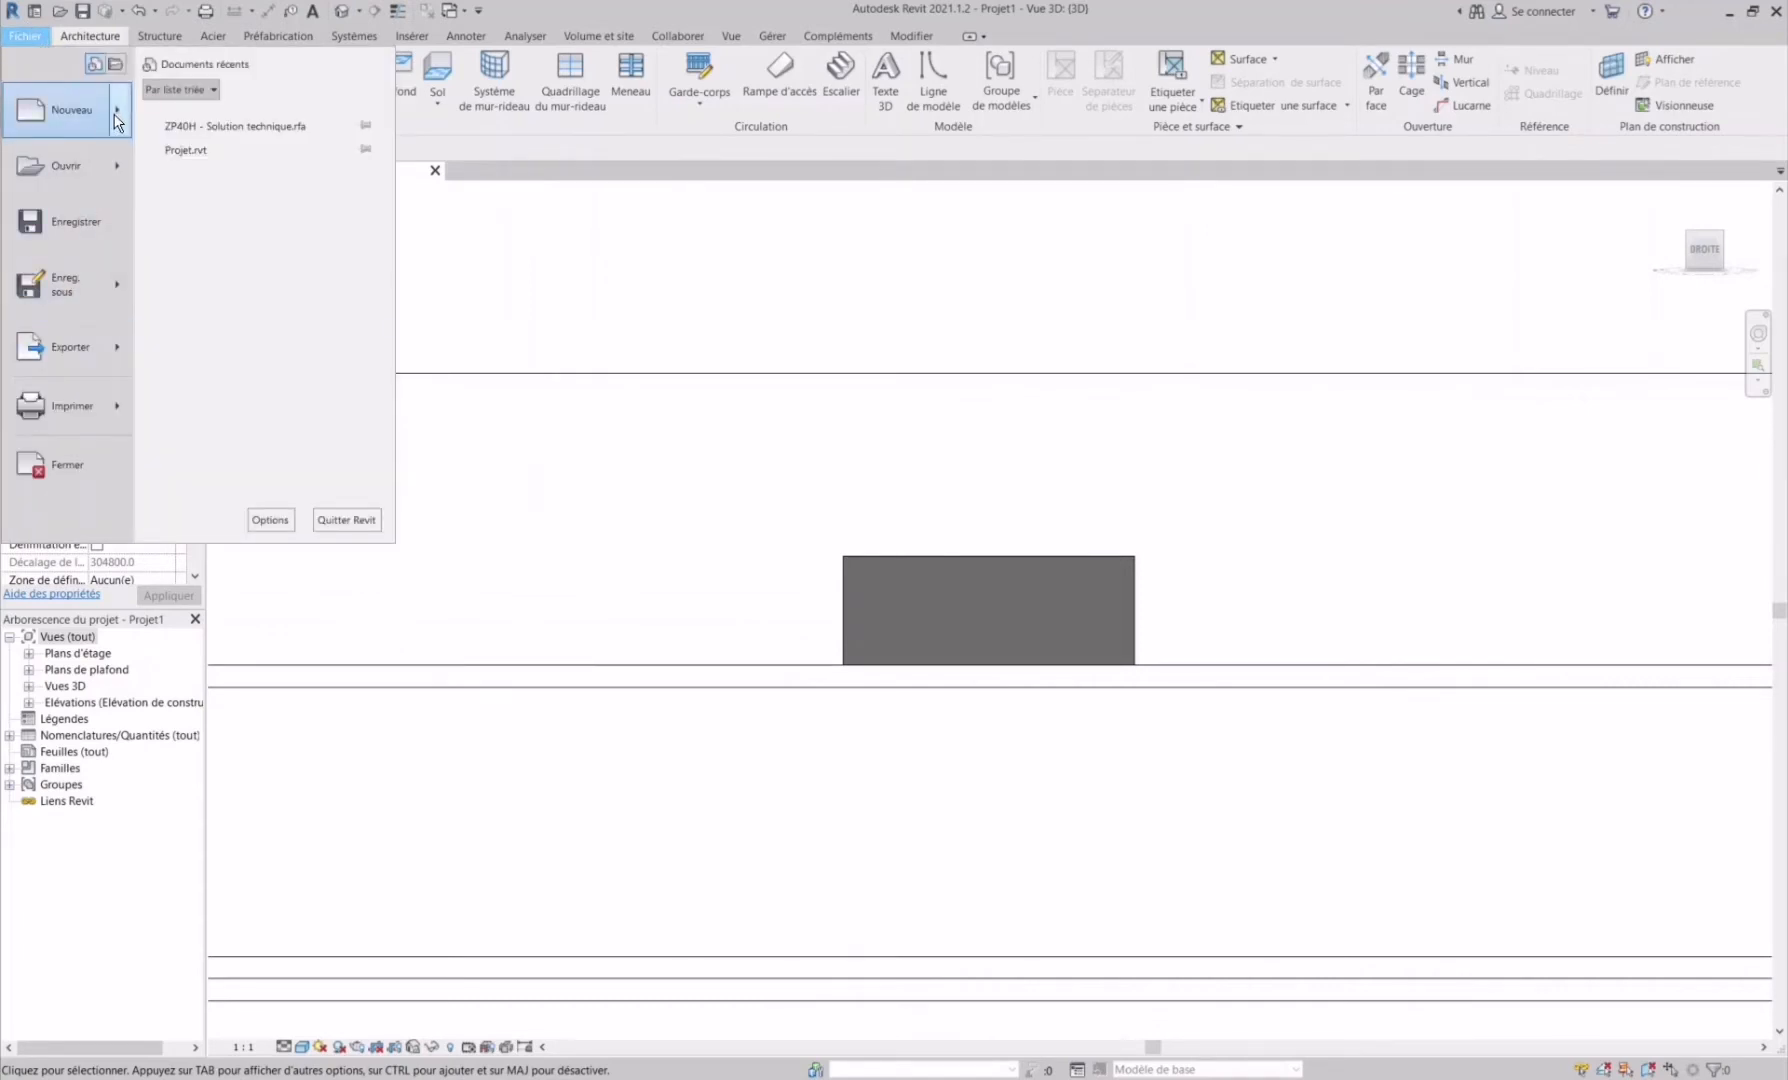
pyautogui.moveTo(117, 122)
pyautogui.click(284, 222)
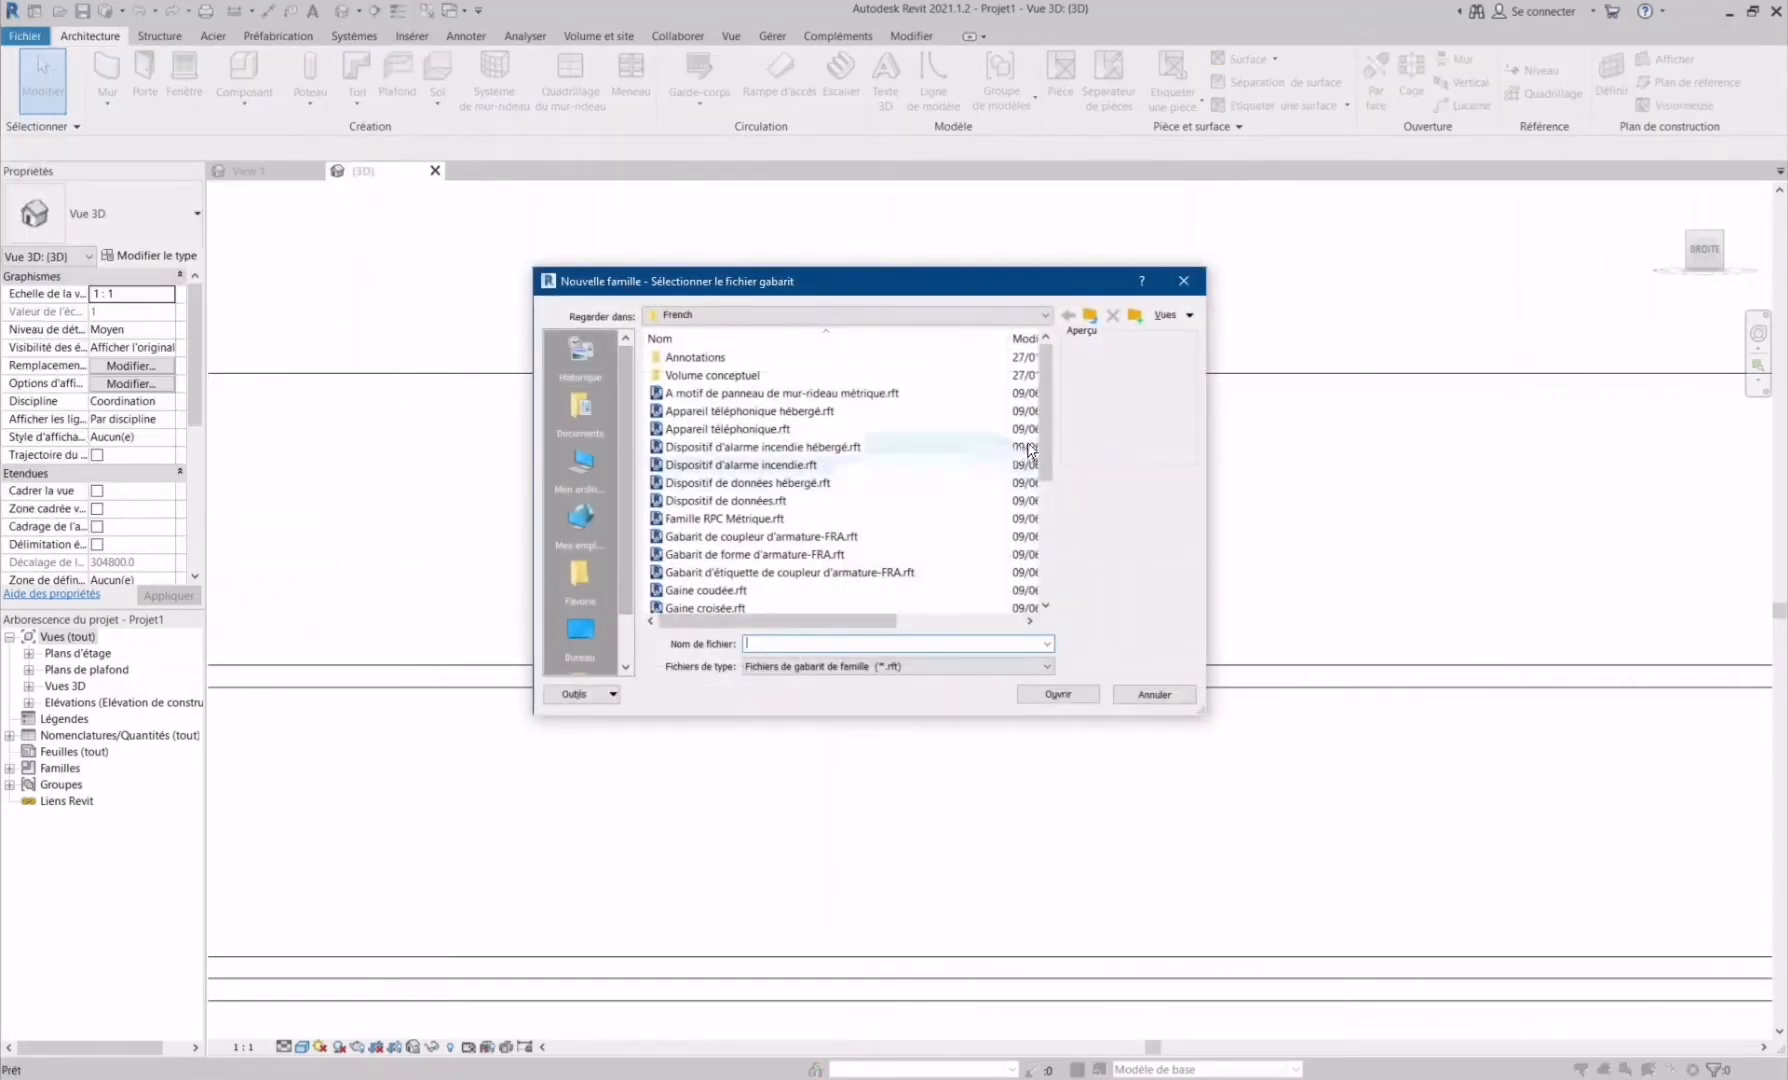
pyautogui.moveTo(1048, 445); pyautogui.dragTo(1047, 491)
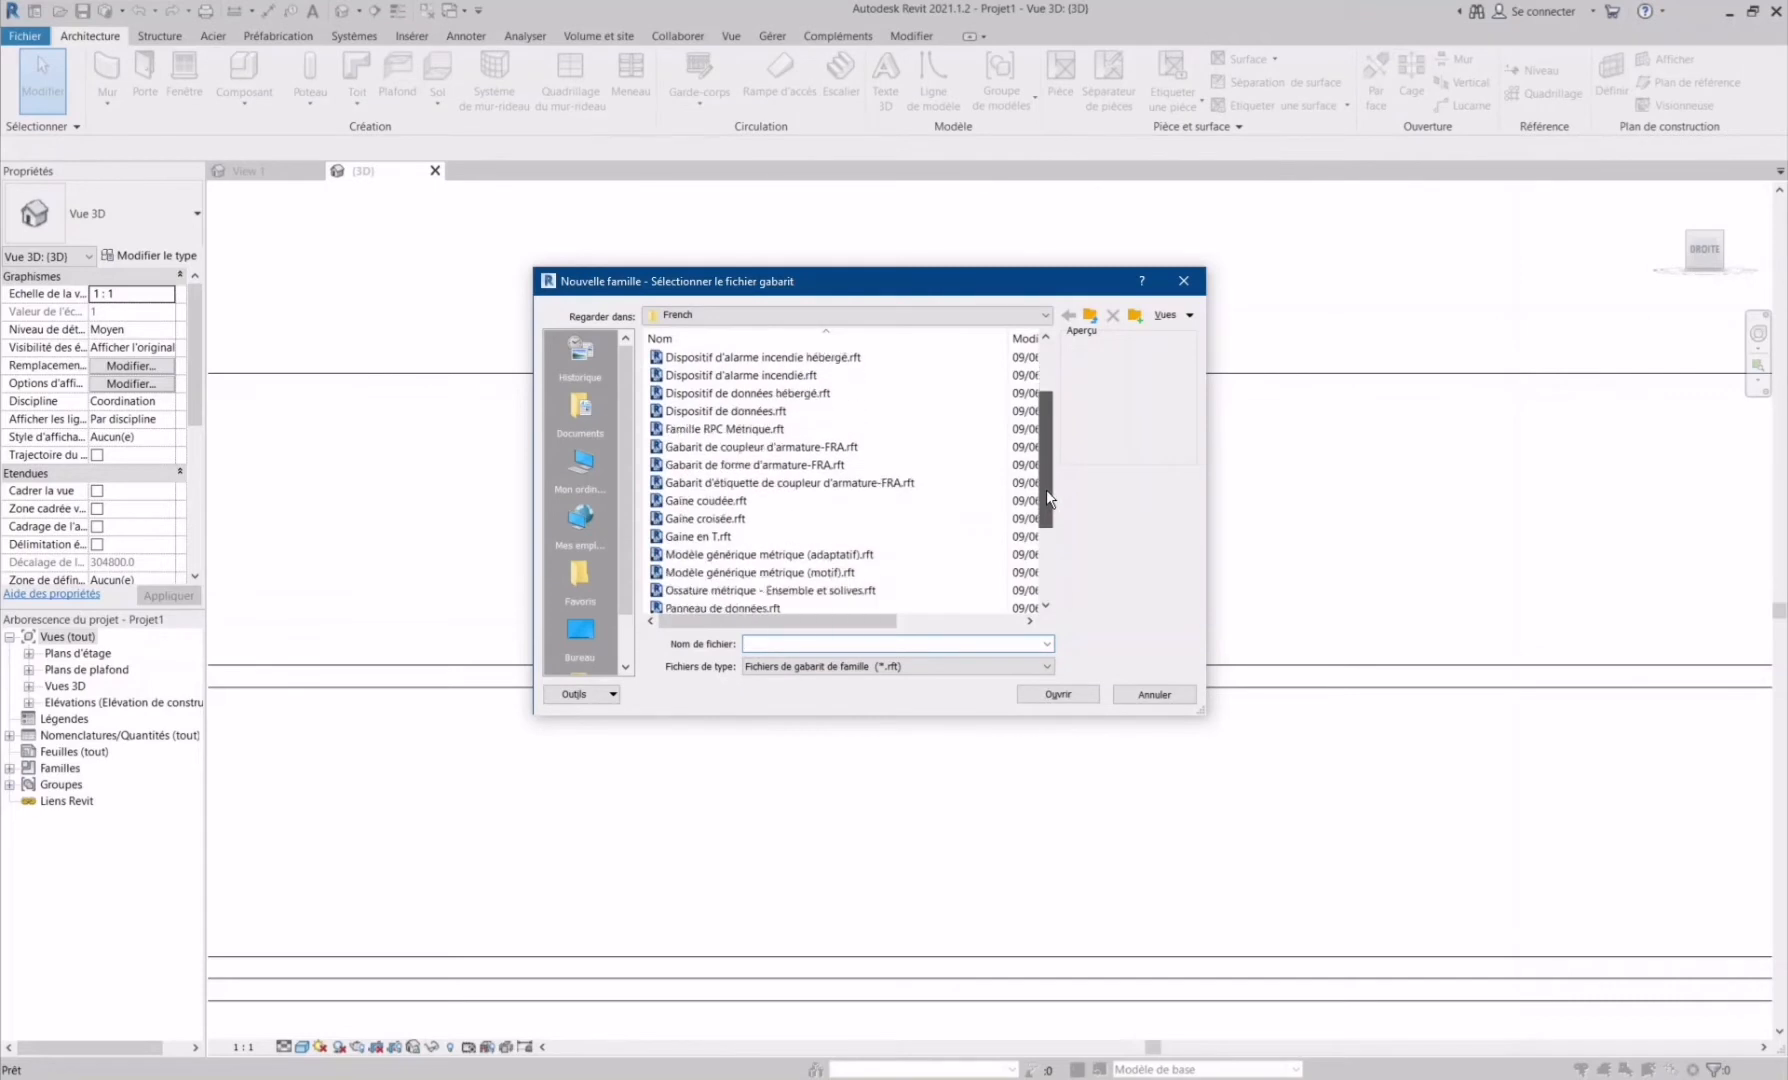
pyautogui.click(1089, 315)
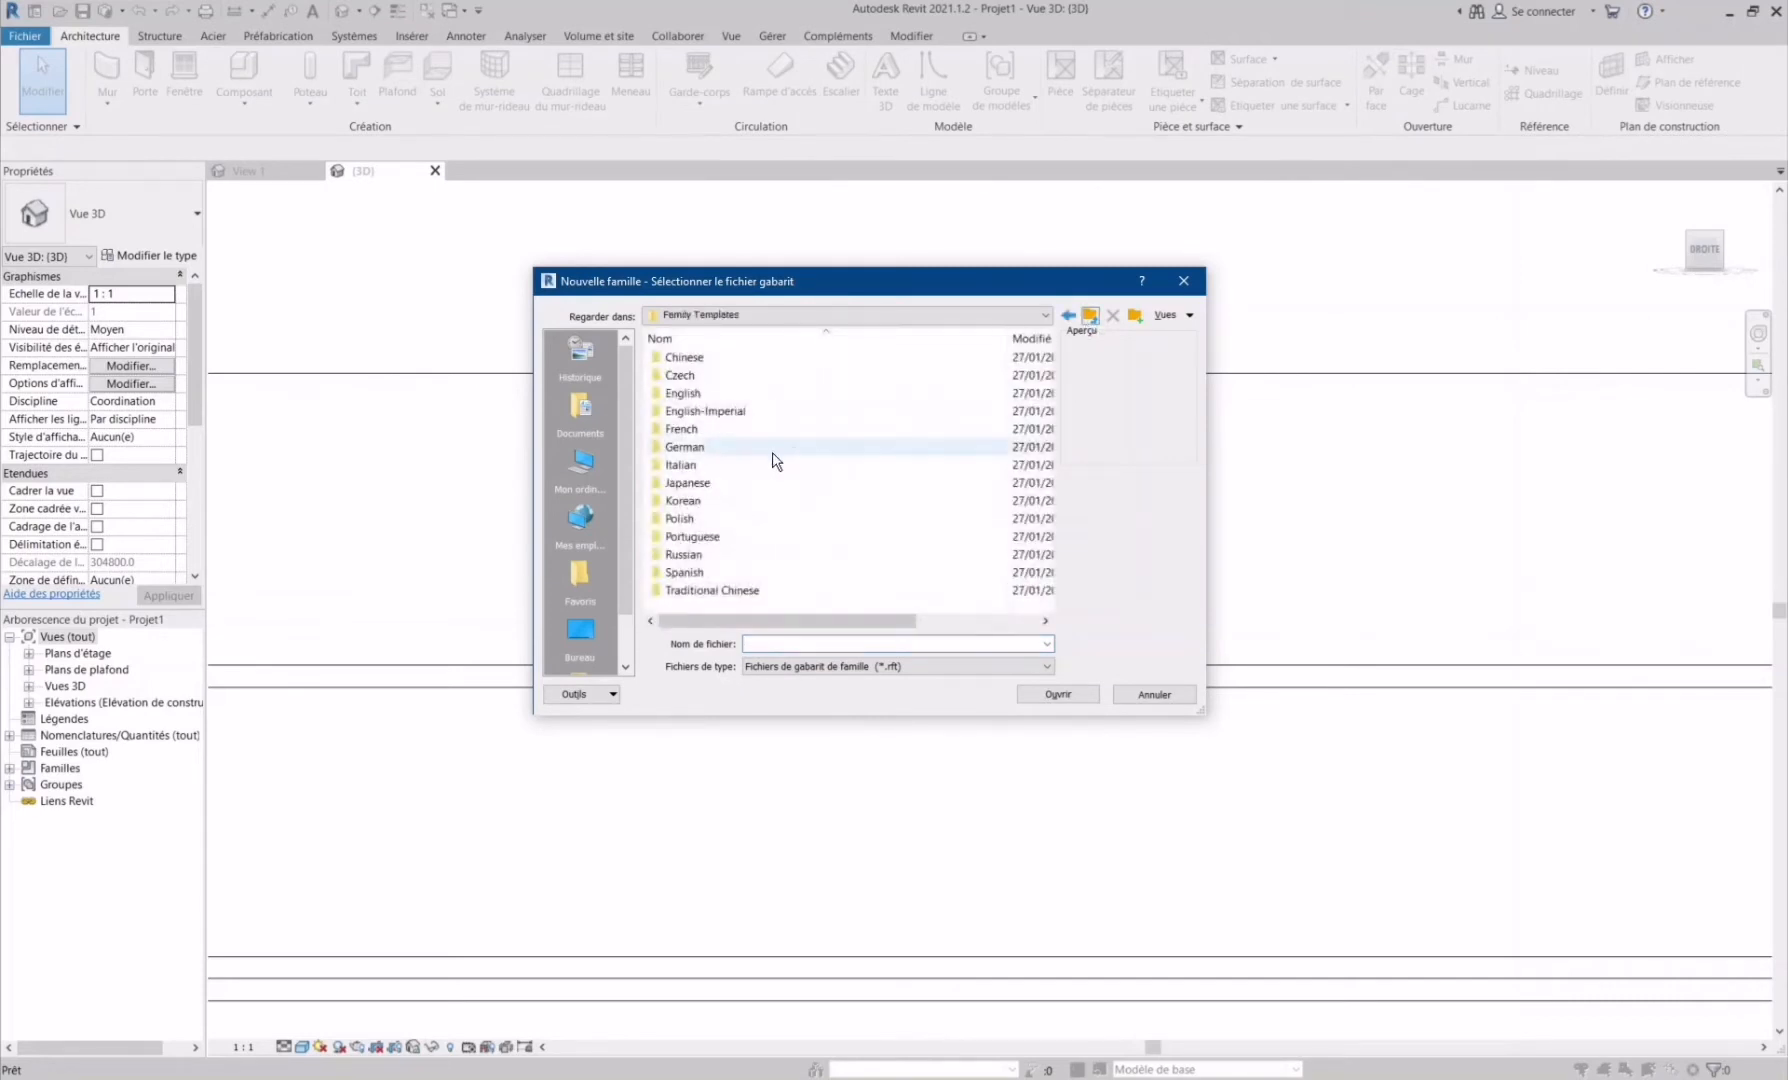
pyautogui.doubleClick(700, 394)
# - Create the new family from the template Metric Generic Model face based.rft
pyautogui.scroll(-5, 805, 528)
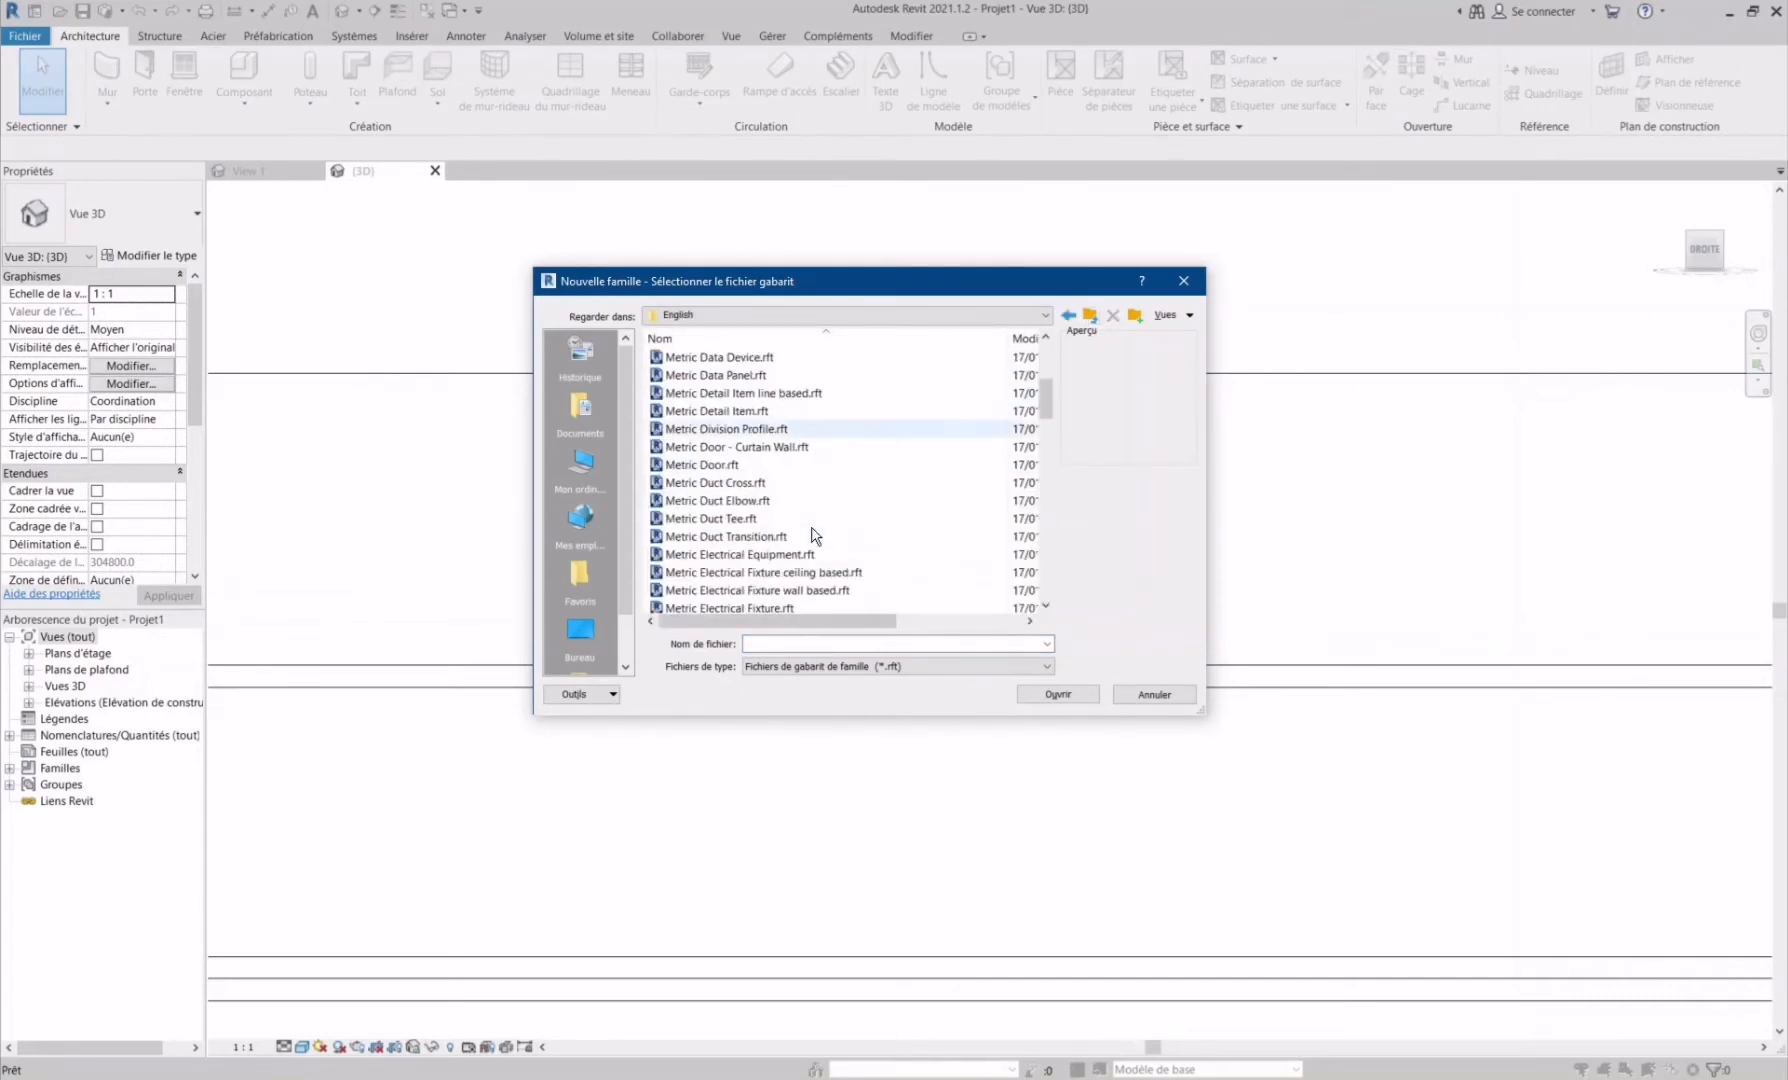
pyautogui.scroll(-15, 801, 527)
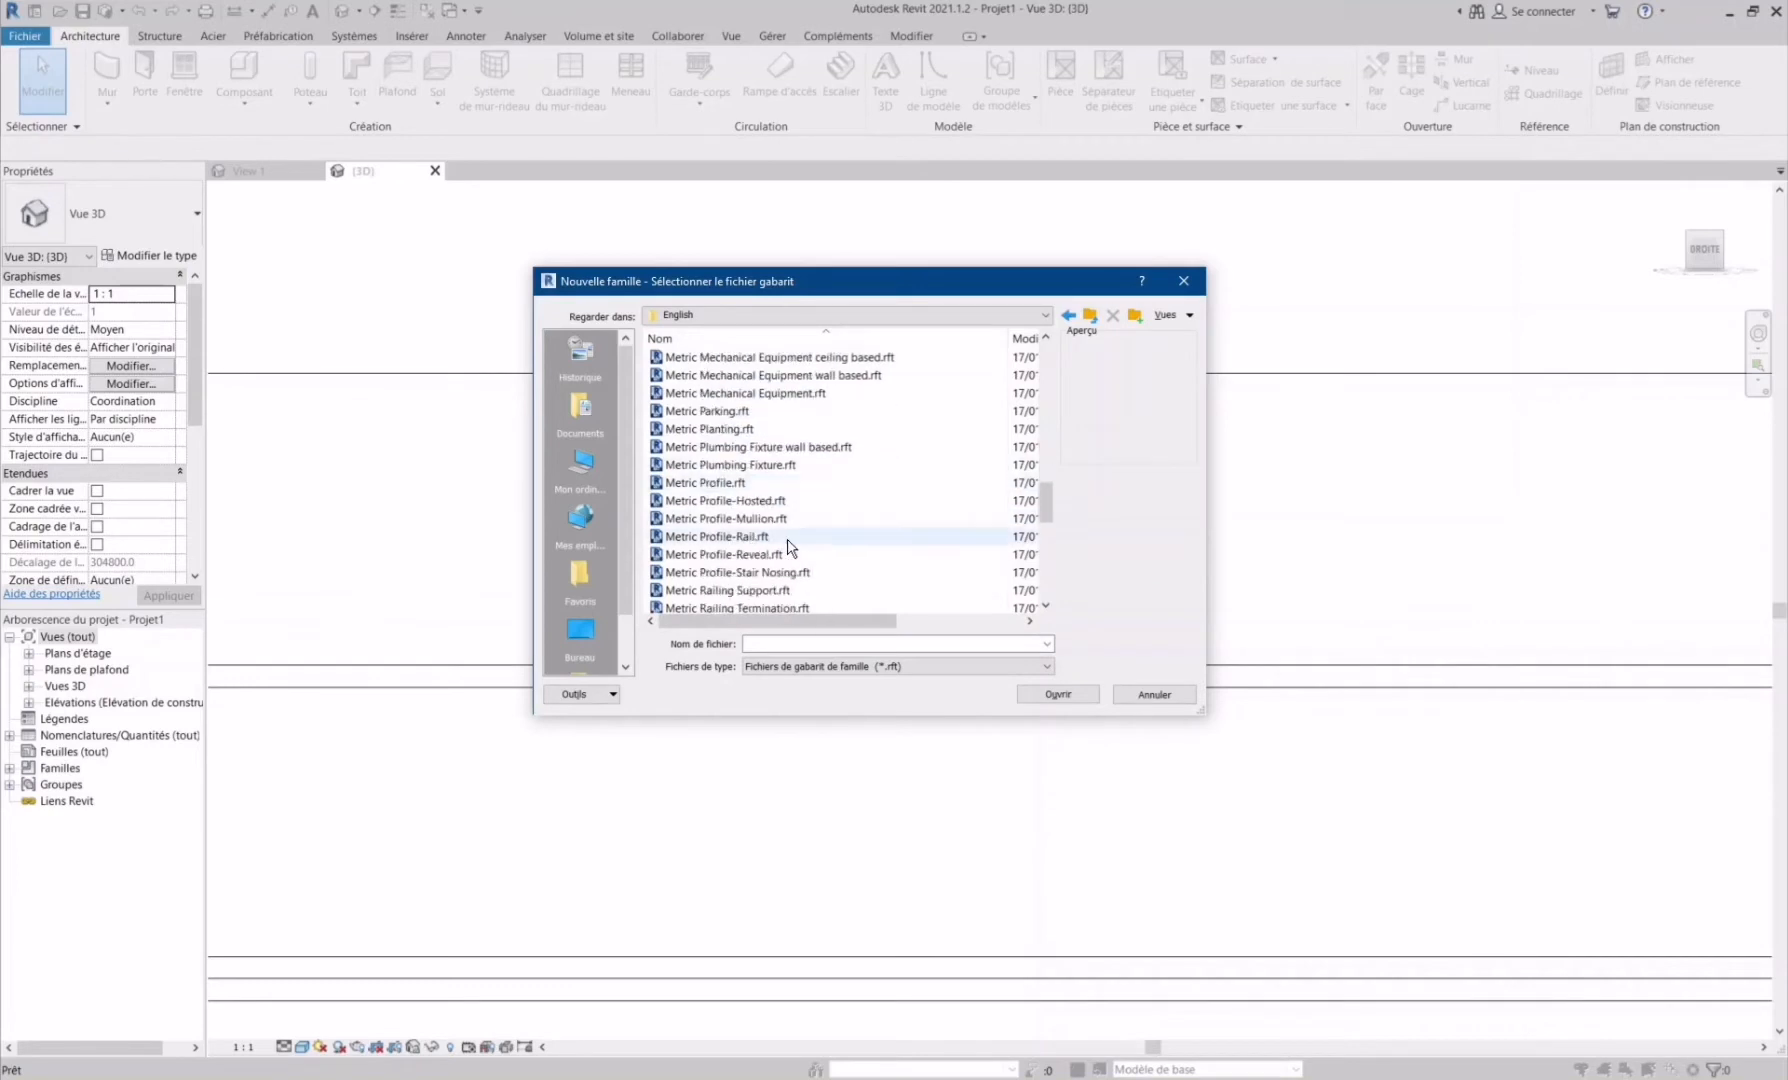
pyautogui.scroll(-5, 783, 548)
pyautogui.scroll(5, 775, 520)
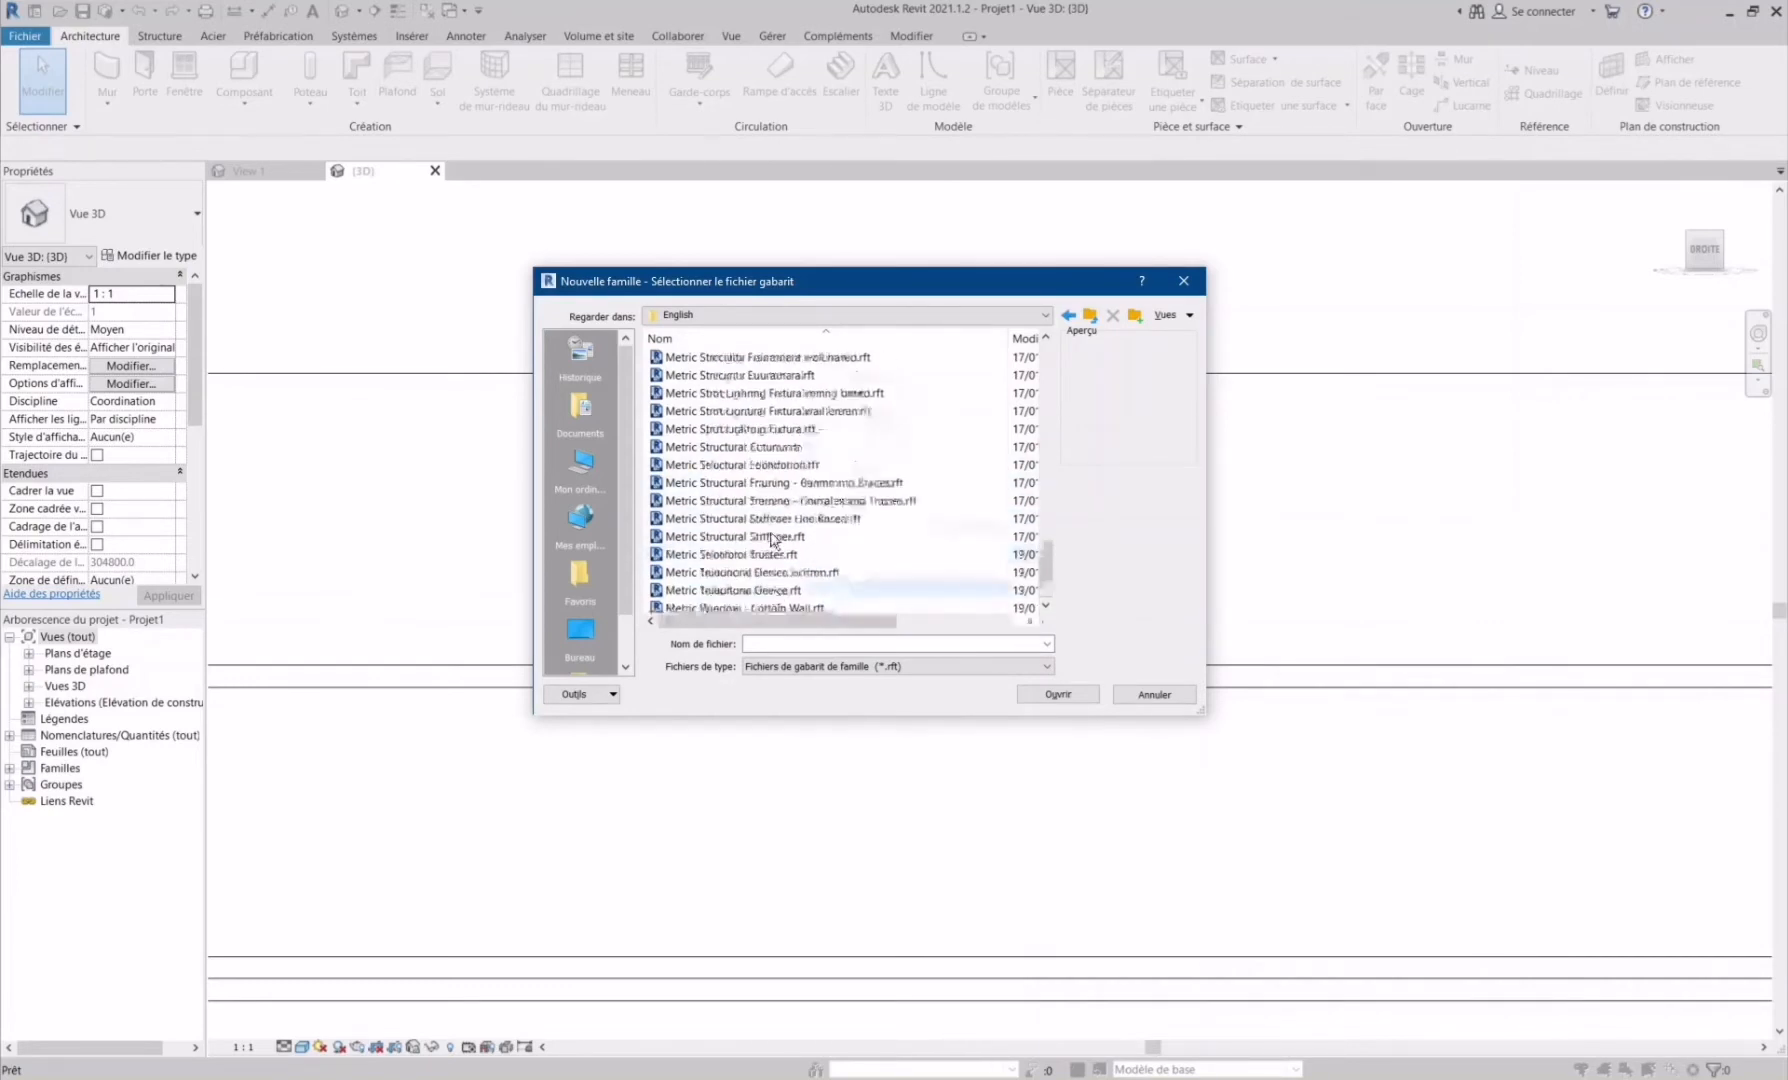
pyautogui.scroll(10, 771, 500)
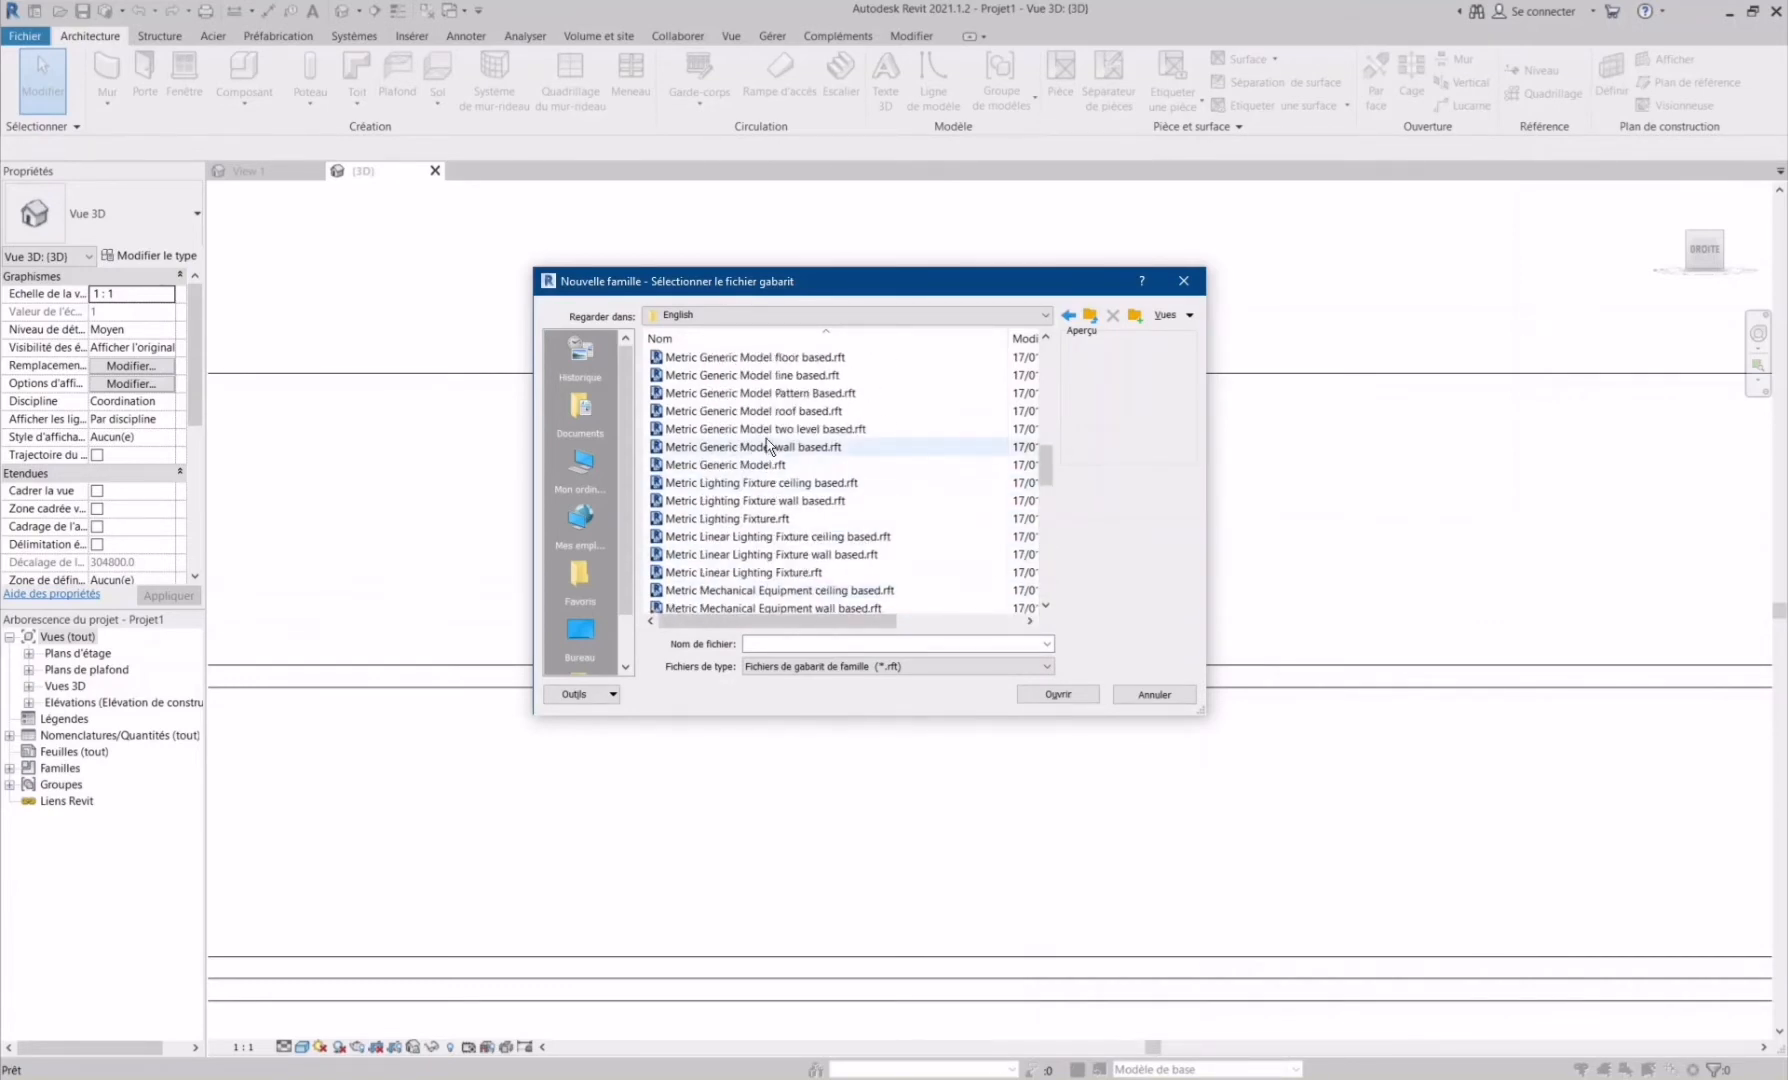
pyautogui.scroll(1, 785, 420)
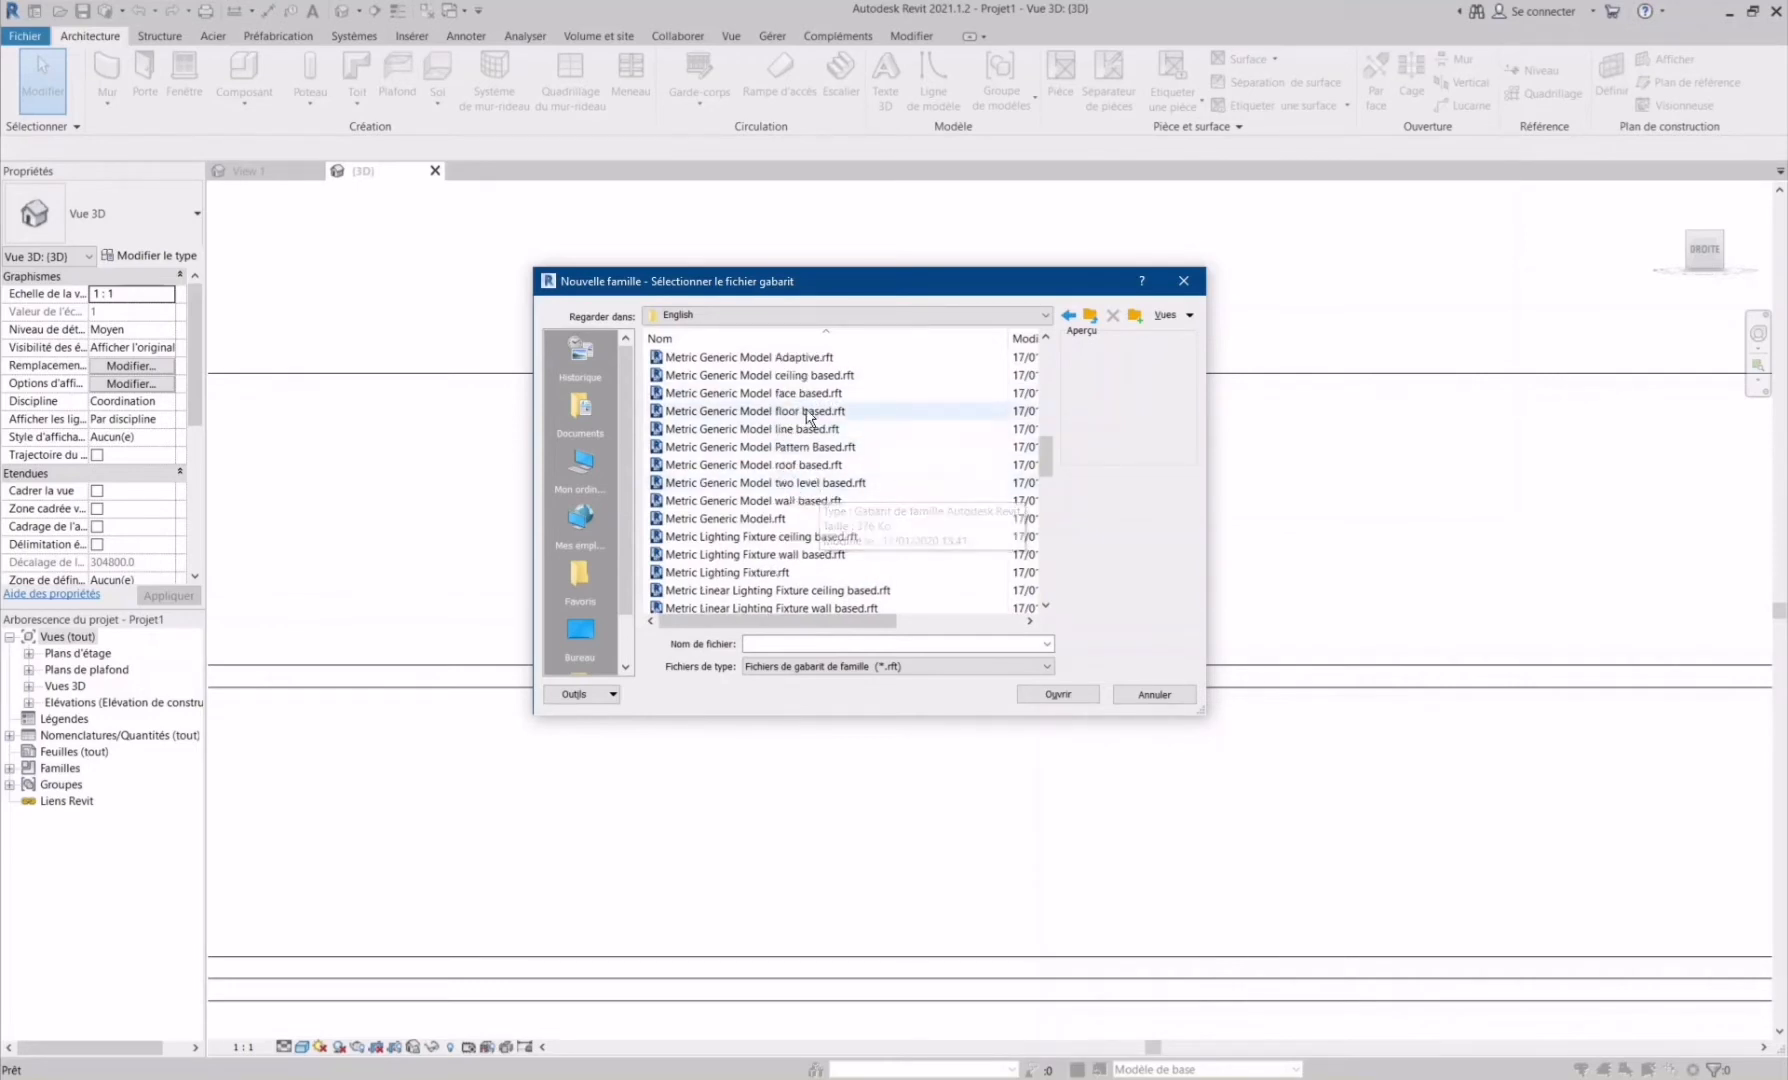
pyautogui.doubleClick(806, 400)
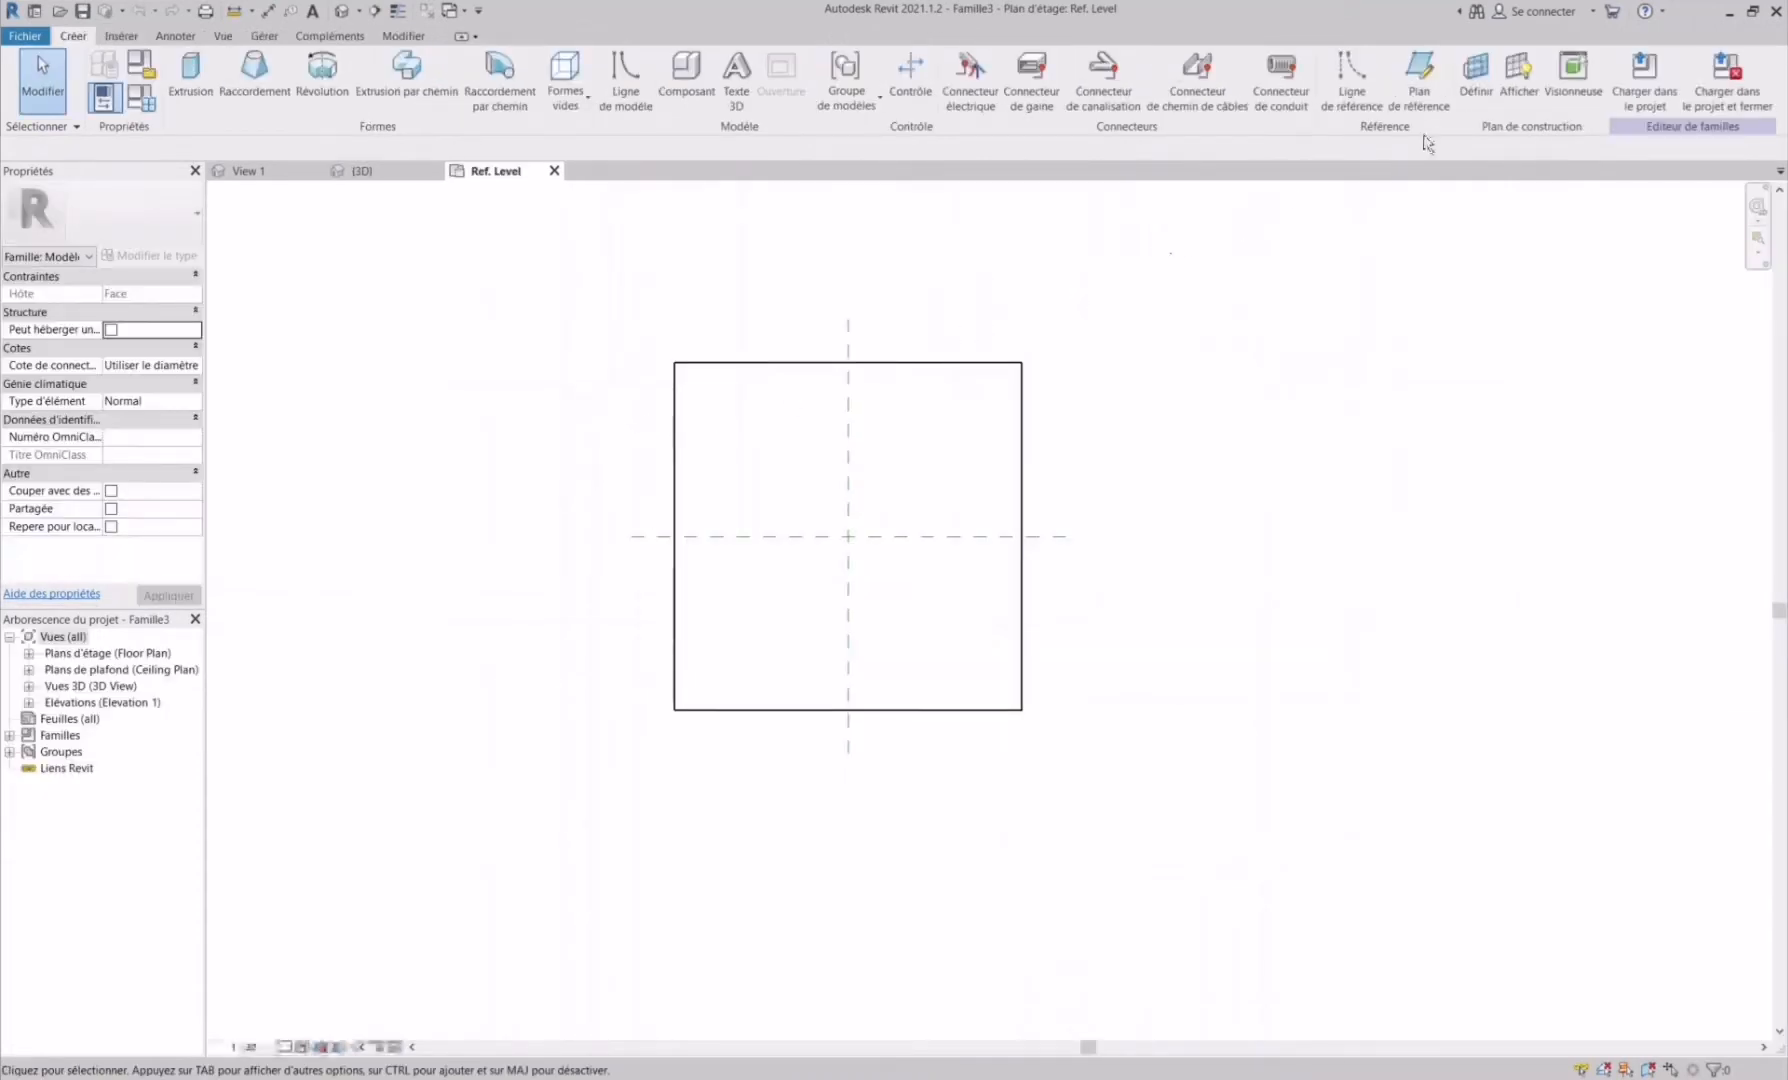
# - Draw two vertical reference lines, one on each side of the central vertical plane, extending beyond the host square
pyautogui.click(1374, 80)
pyautogui.scroll(-2, 571, 451)
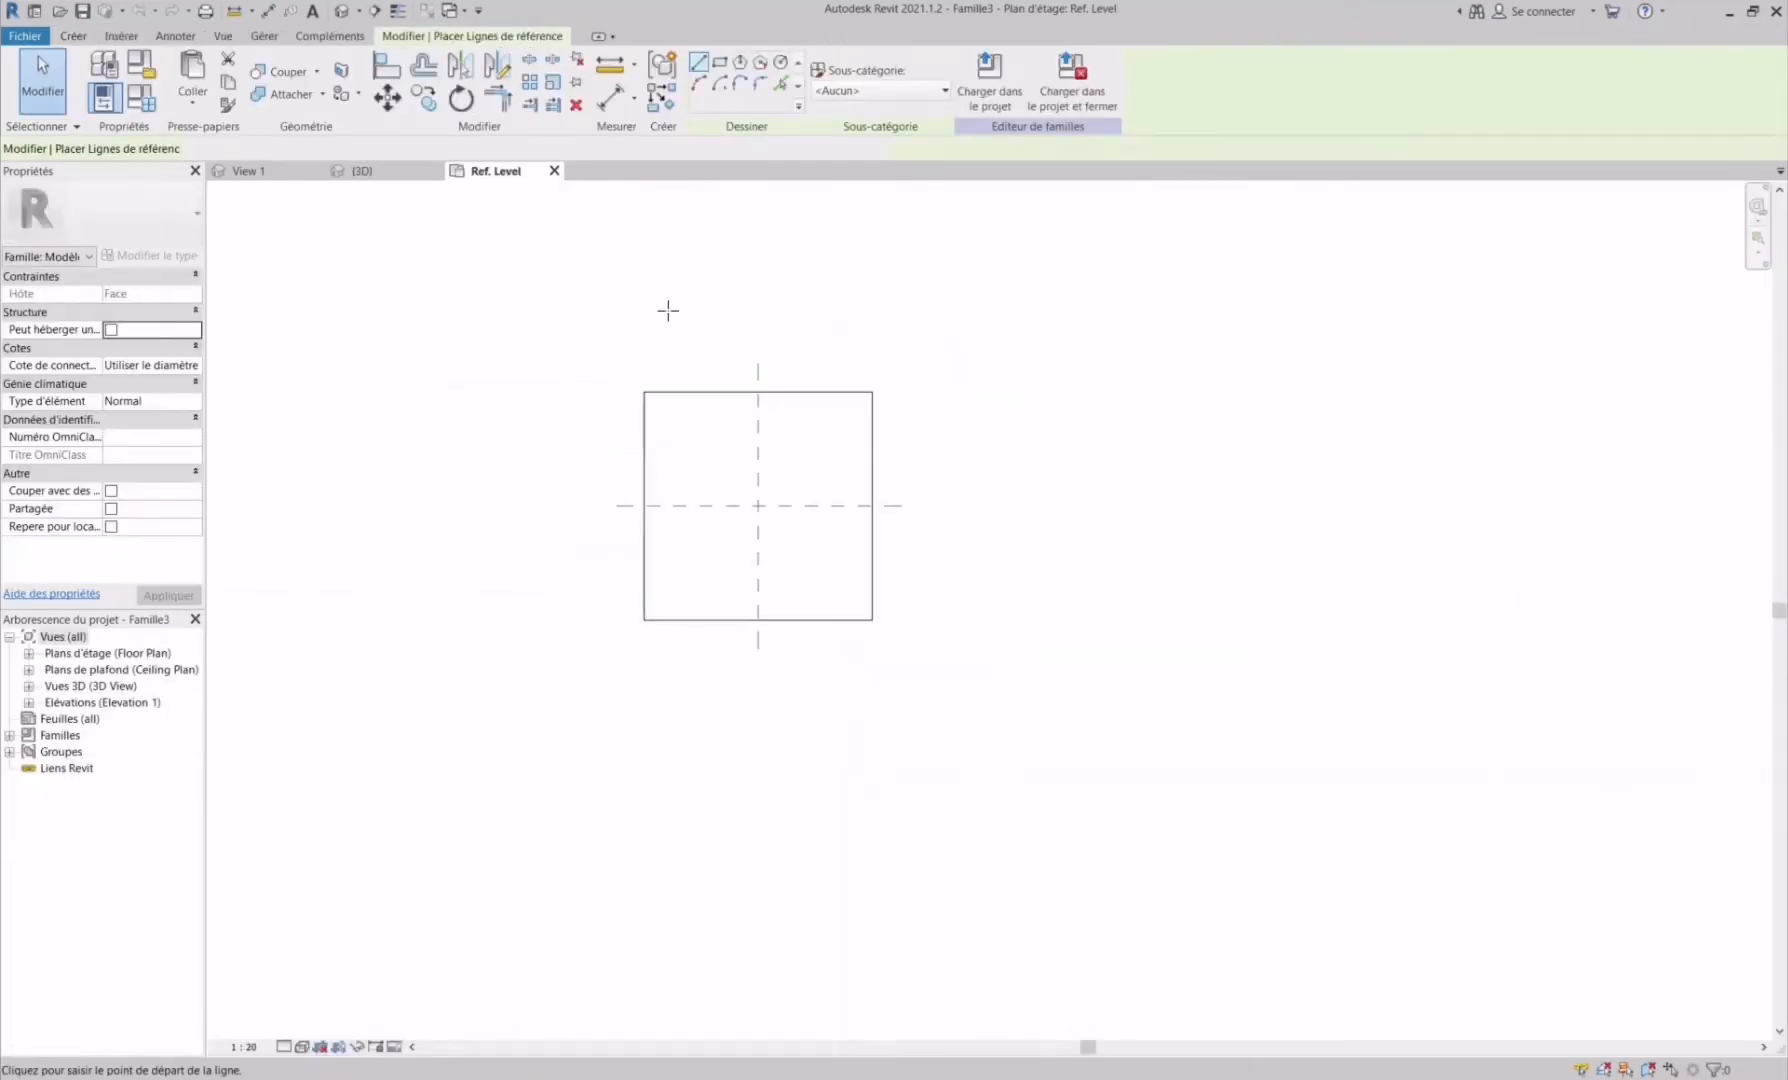
pyautogui.click(669, 310)
pyautogui.click(673, 769)
pyautogui.press('Escape')
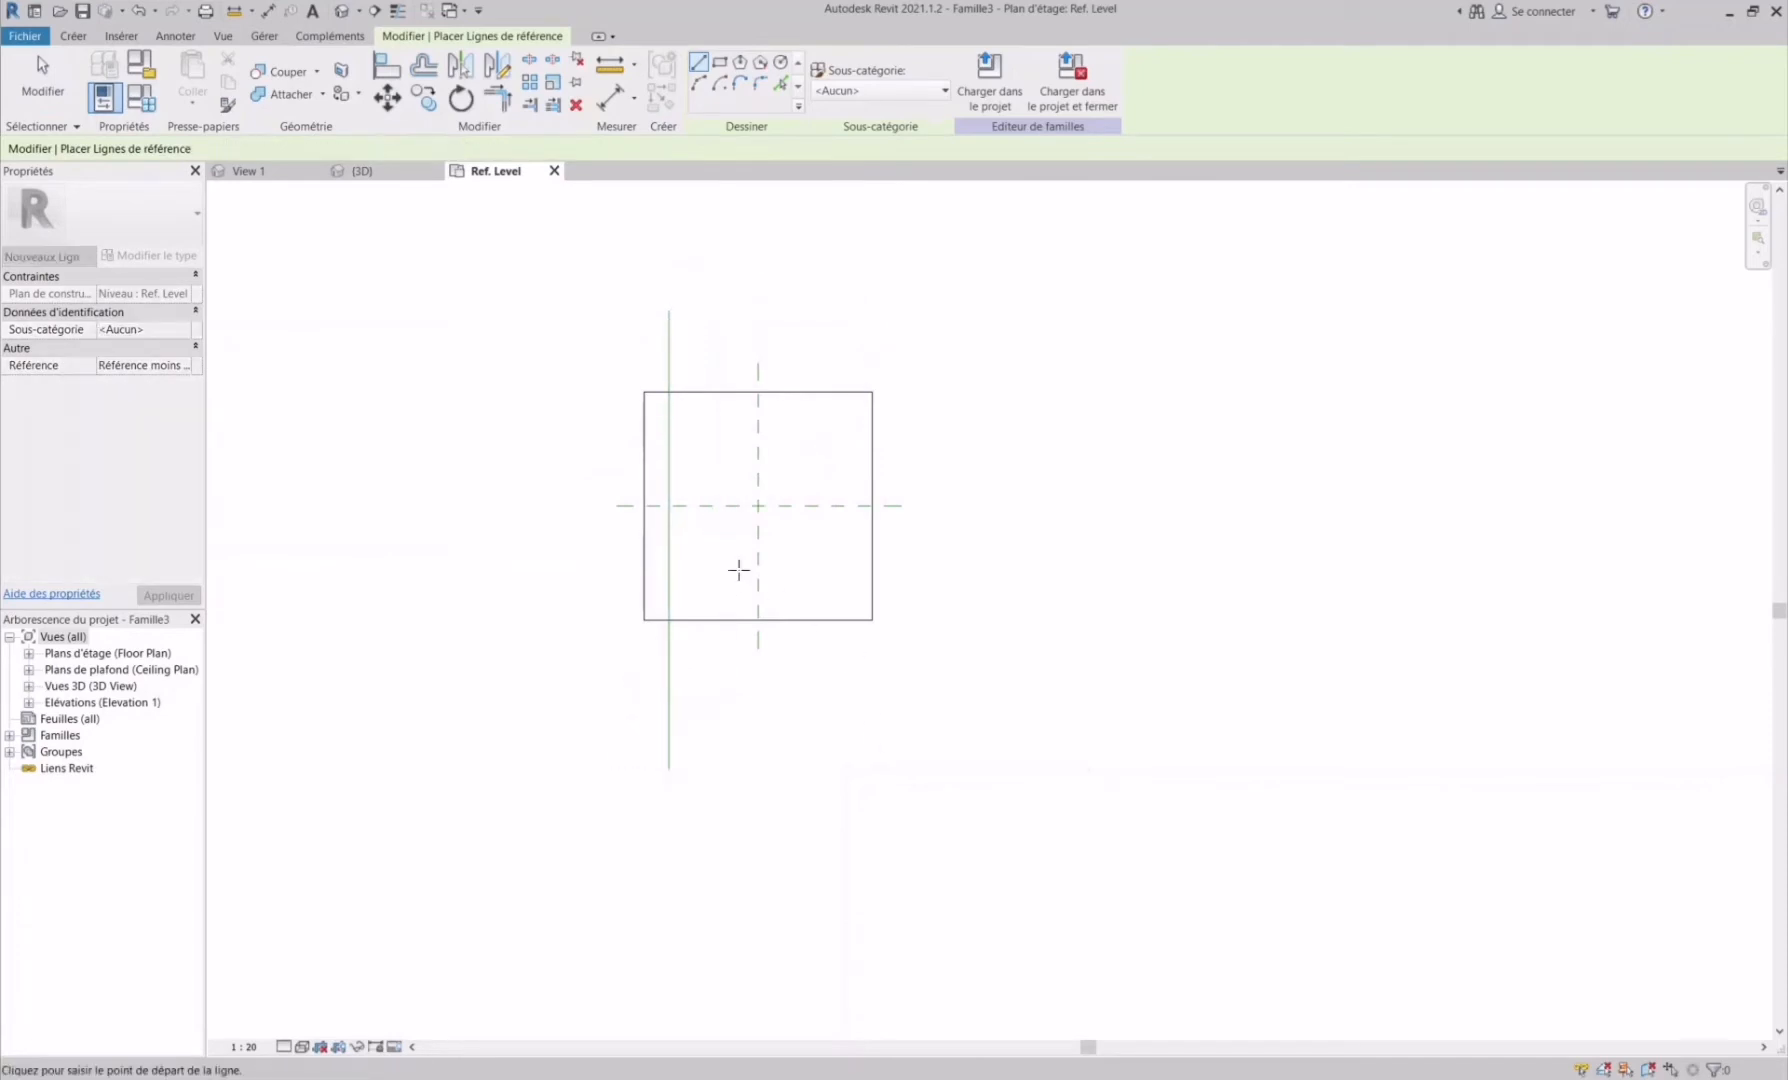
pyautogui.click(875, 310)
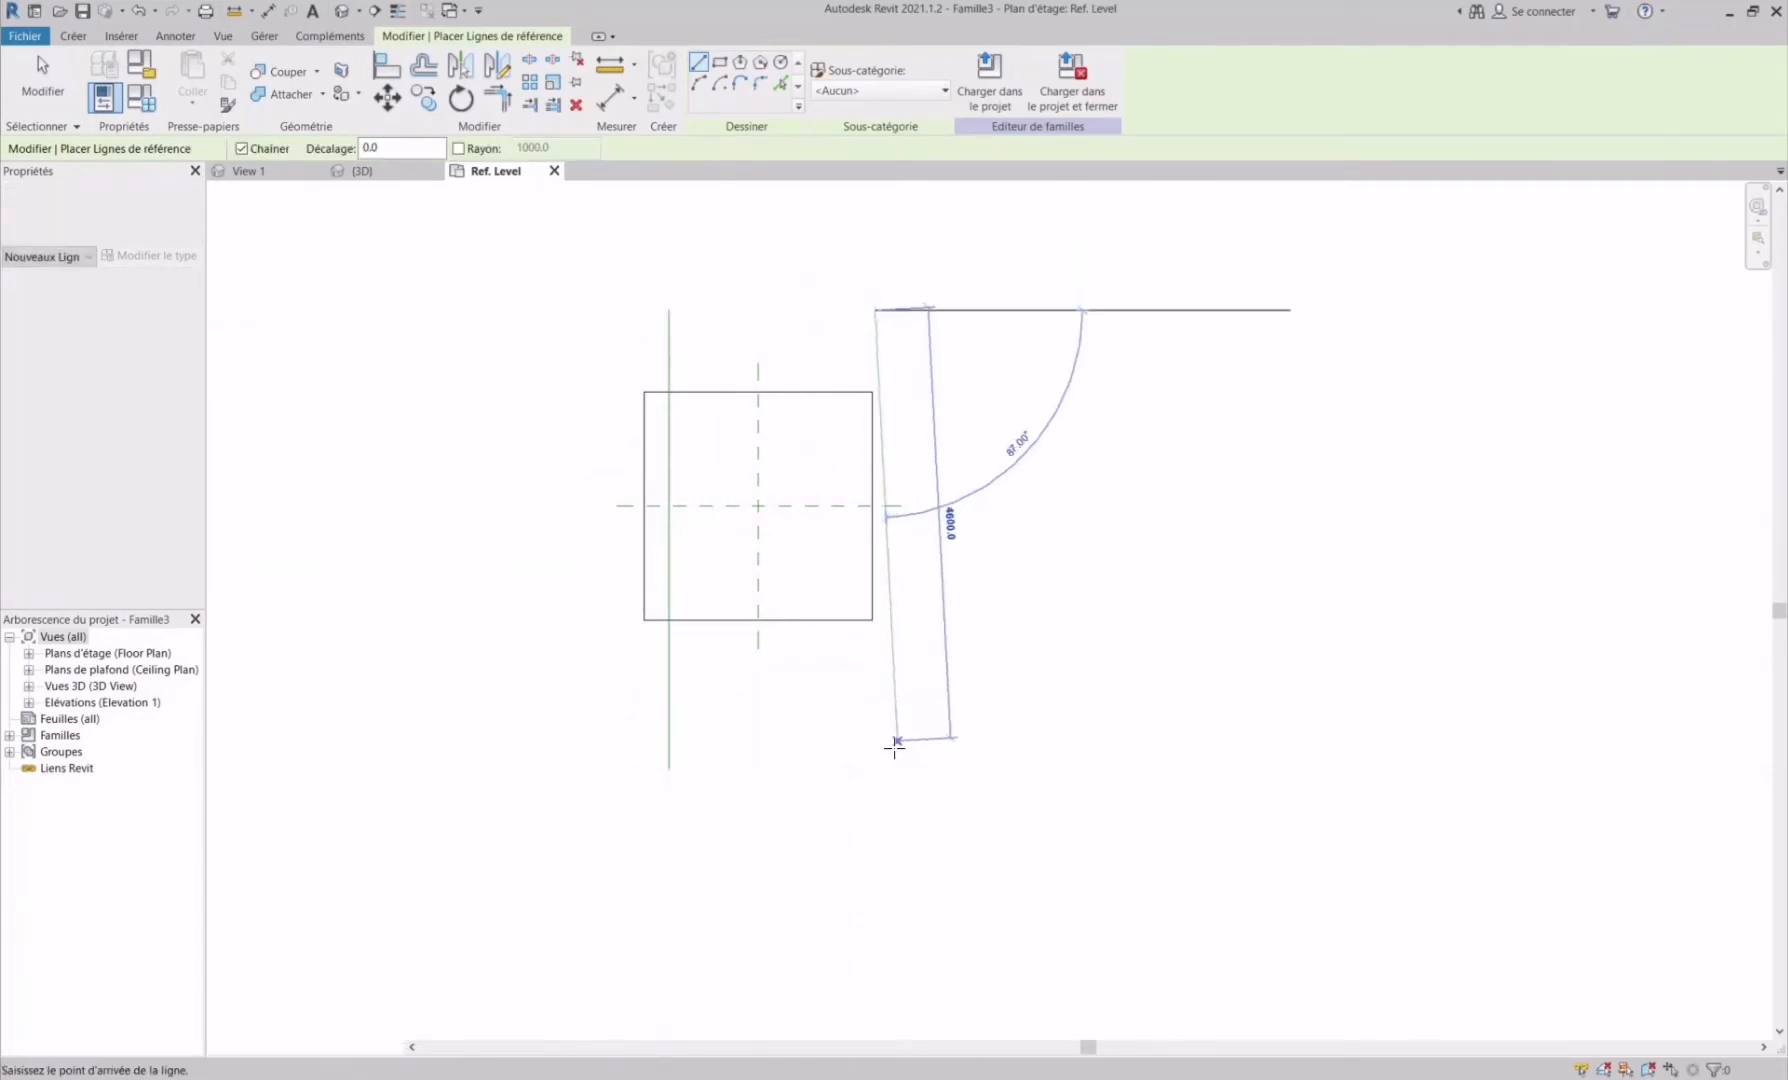
pyautogui.click(875, 797)
pyautogui.press('Escape')
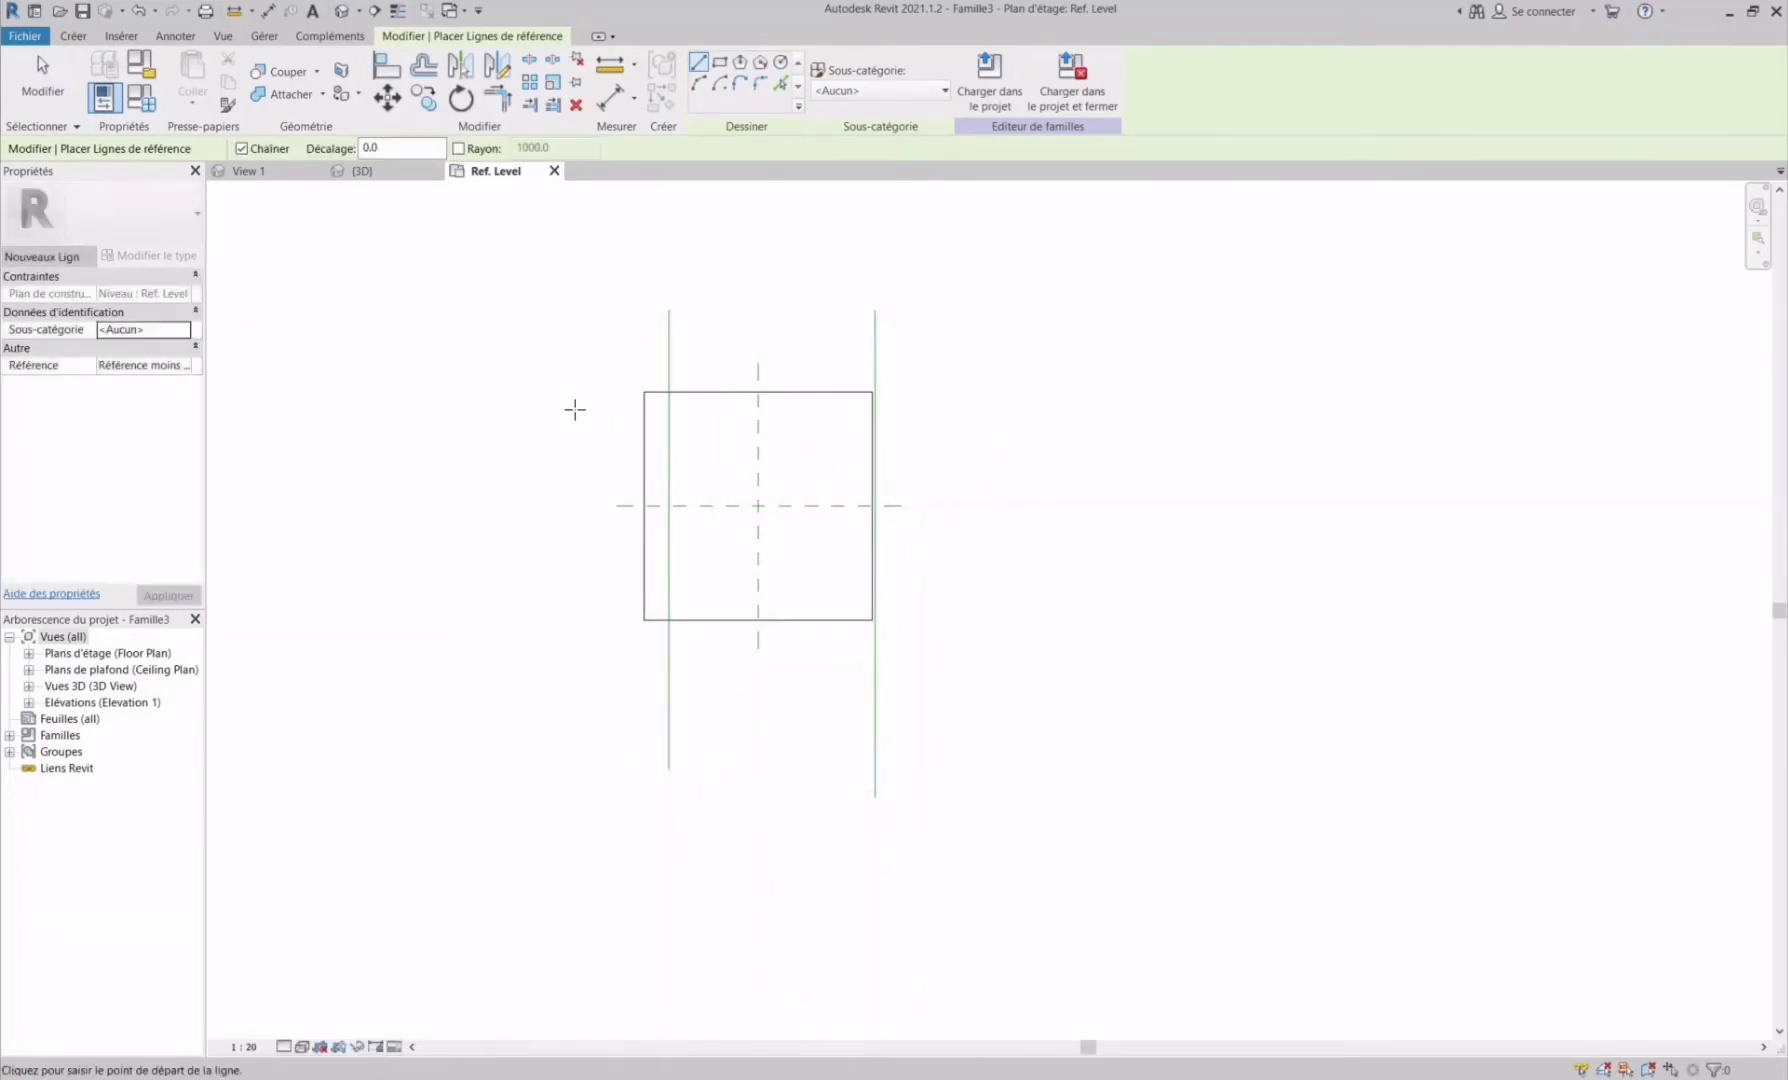
# - Draw two horizontal reference lines, one above and one below the central horizontal plane, crossing both vertical reference lines
pyautogui.click(575, 408)
pyautogui.click(1050, 408)
pyautogui.press('Escape')
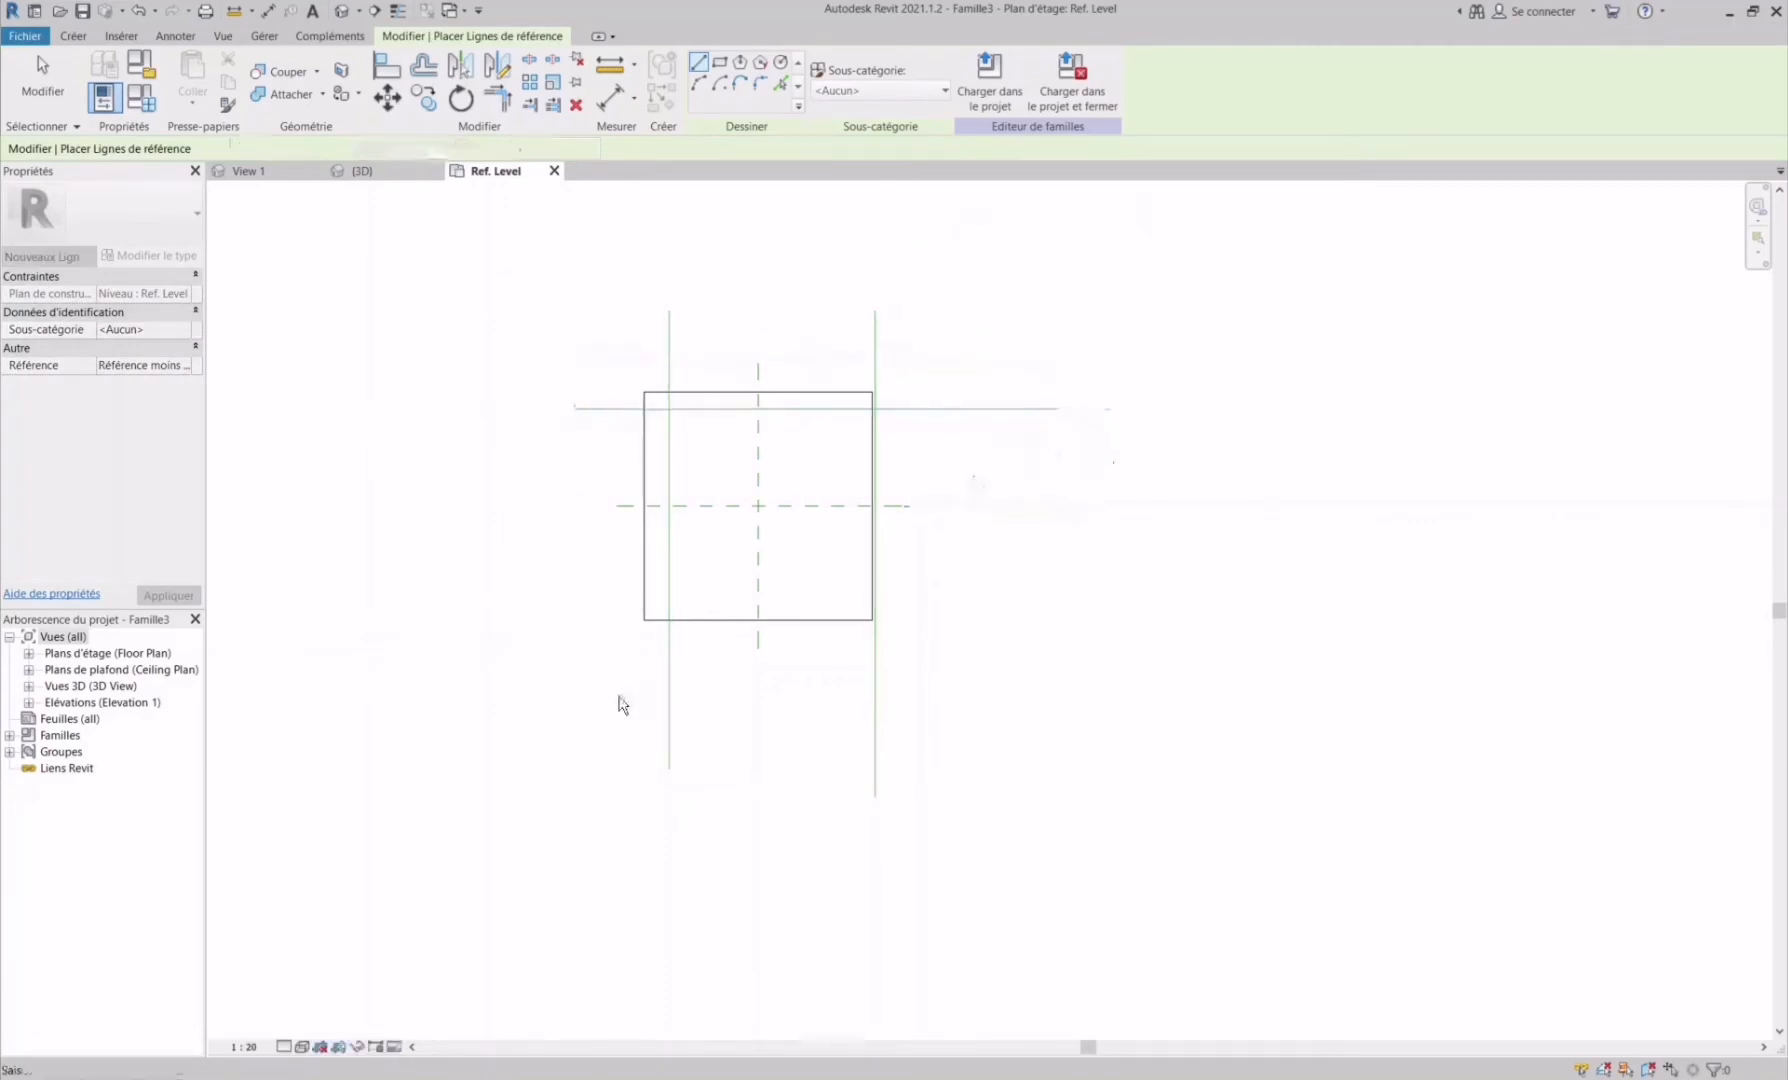
pyautogui.click(594, 703)
pyautogui.click(1050, 703)
pyautogui.press('Escape')
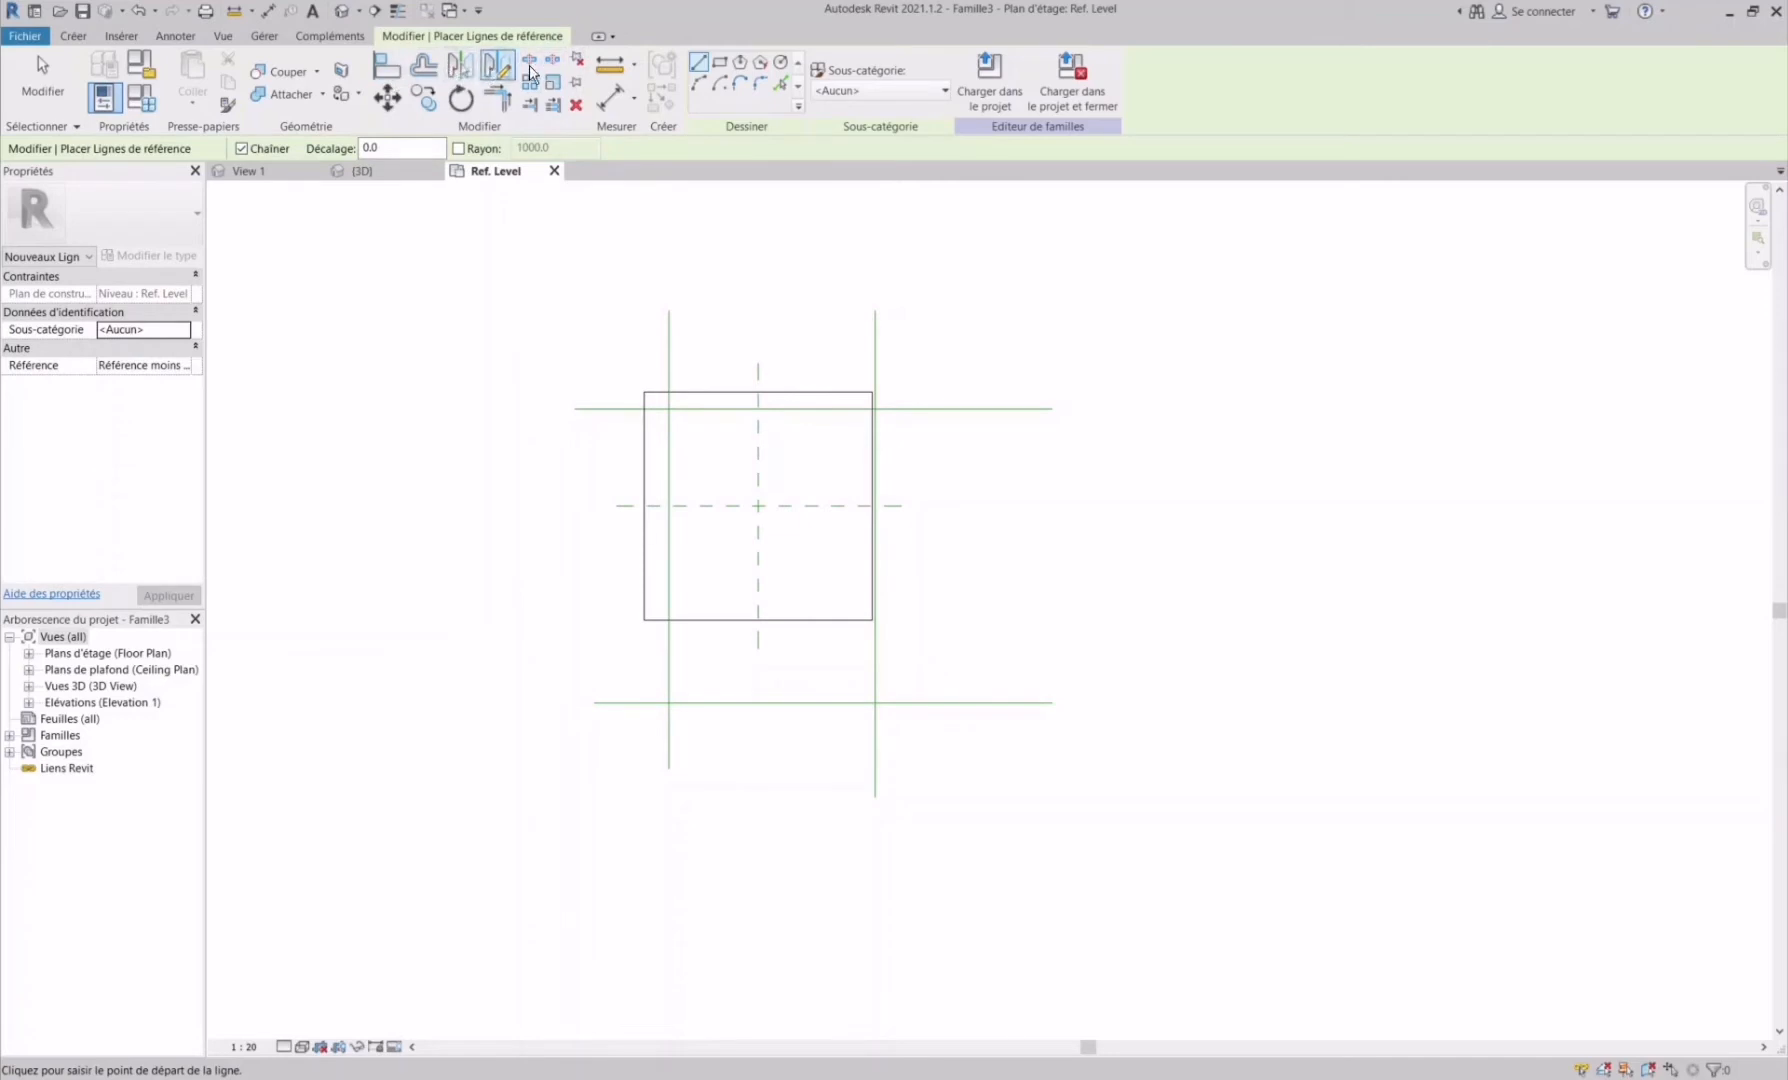
# - Add an aligned dimension across the two vertical reference lines and the central plane, and make its segments equal (EQ)
pyautogui.click(614, 97)
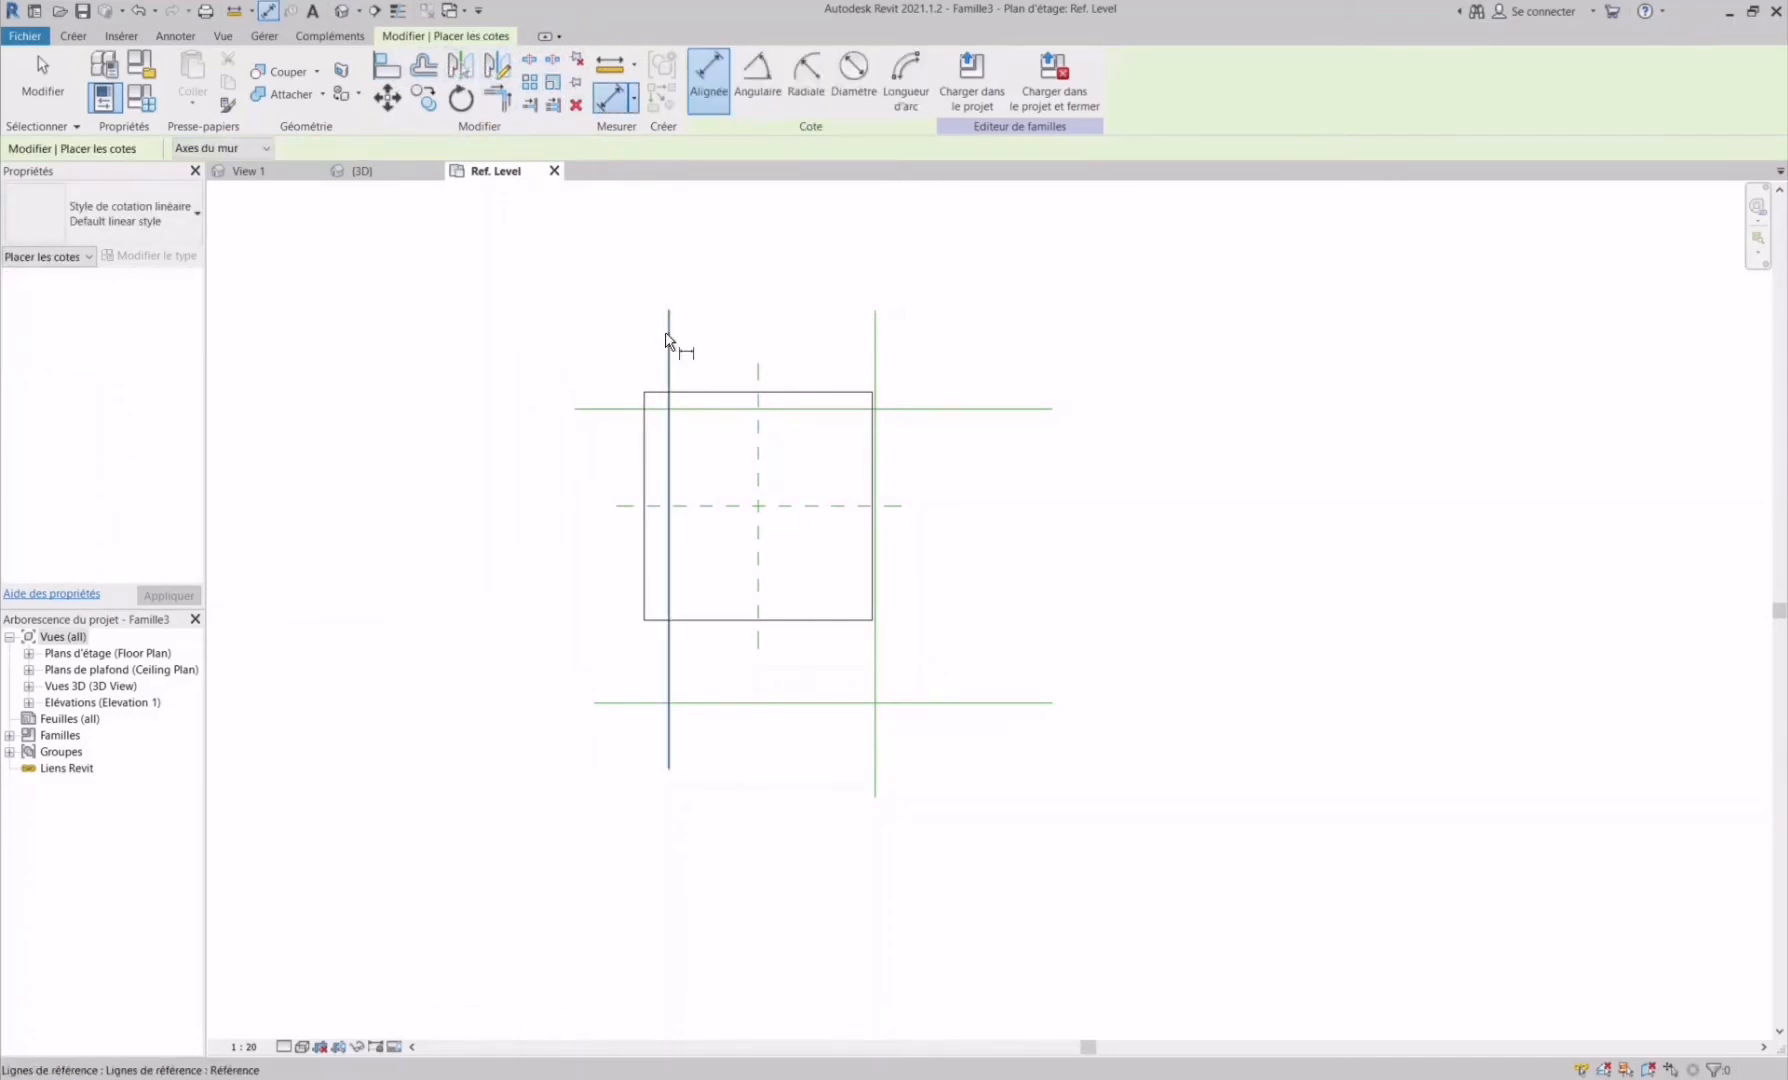
pyautogui.click(758, 380)
pyautogui.click(875, 386)
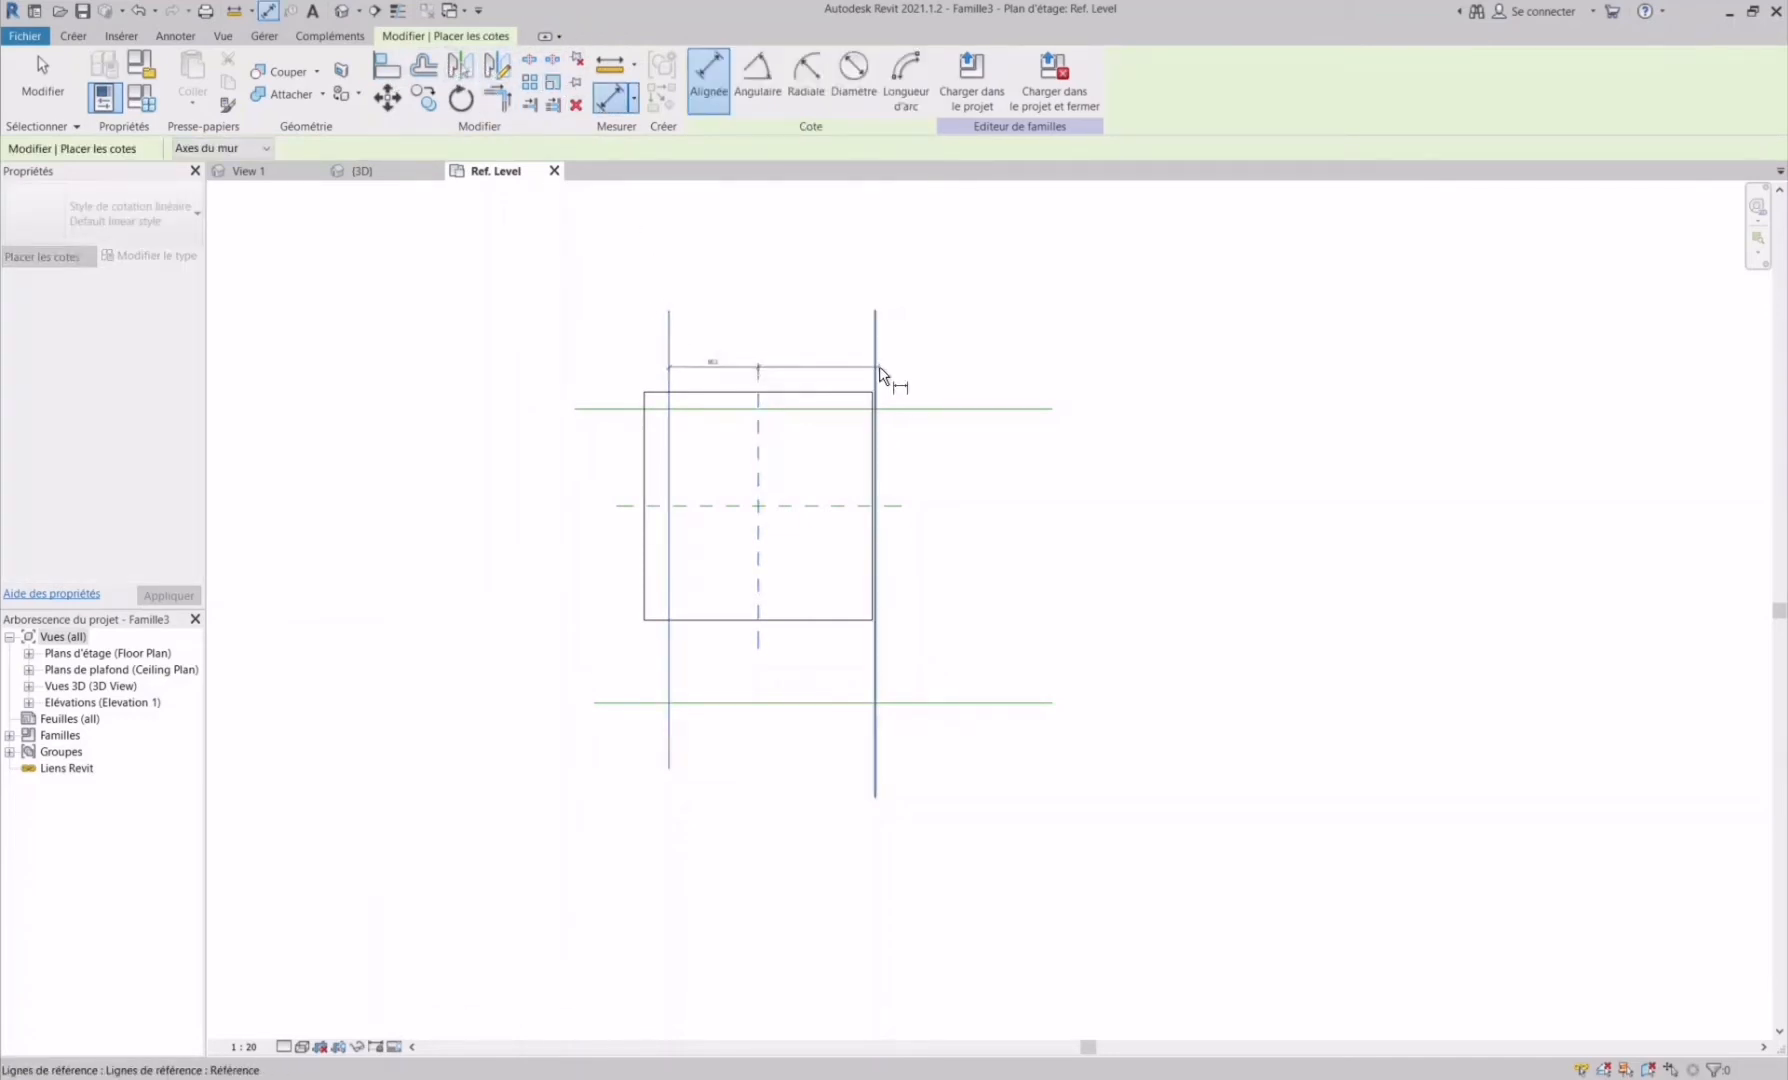
pyautogui.click(822, 350)
pyautogui.click(771, 325)
# - Add an aligned dimension across the two horizontal reference lines and the central plane, and make its segments equal (EQ)
pyautogui.click(620, 409)
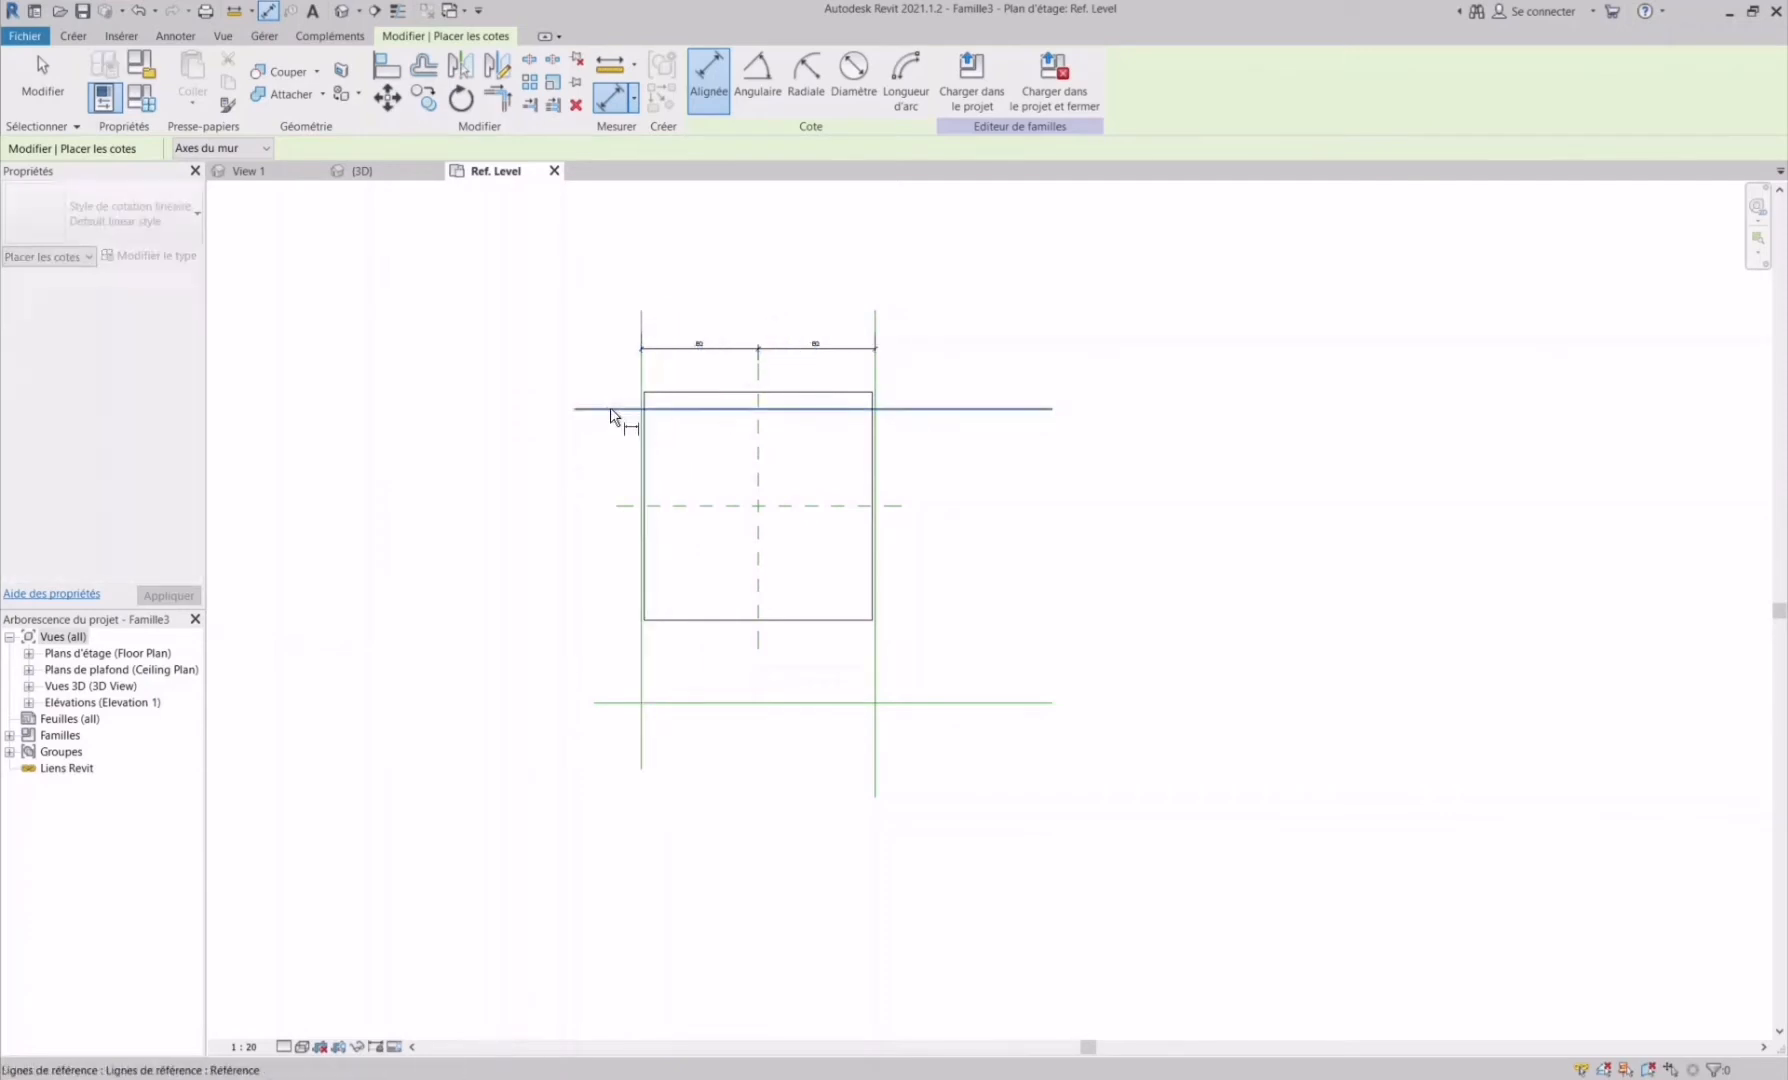
pyautogui.click(622, 506)
pyautogui.click(611, 703)
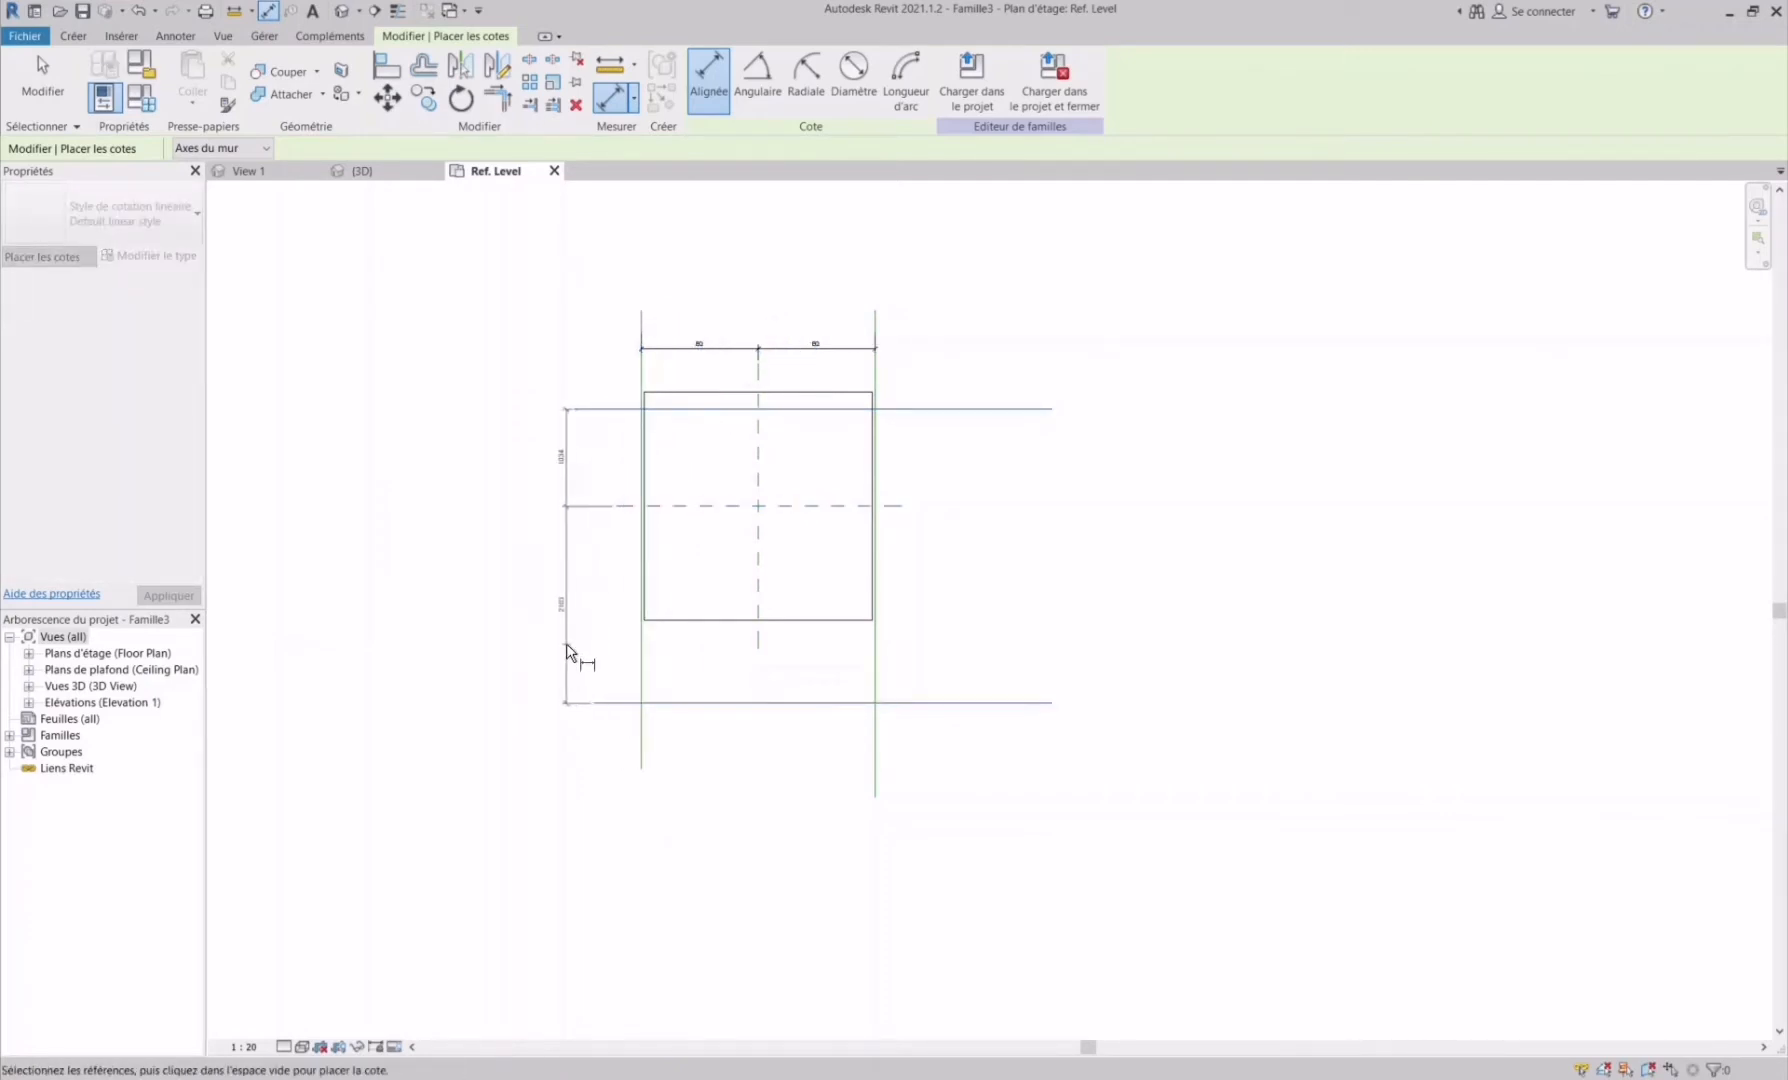
pyautogui.click(566, 643)
pyautogui.click(543, 556)
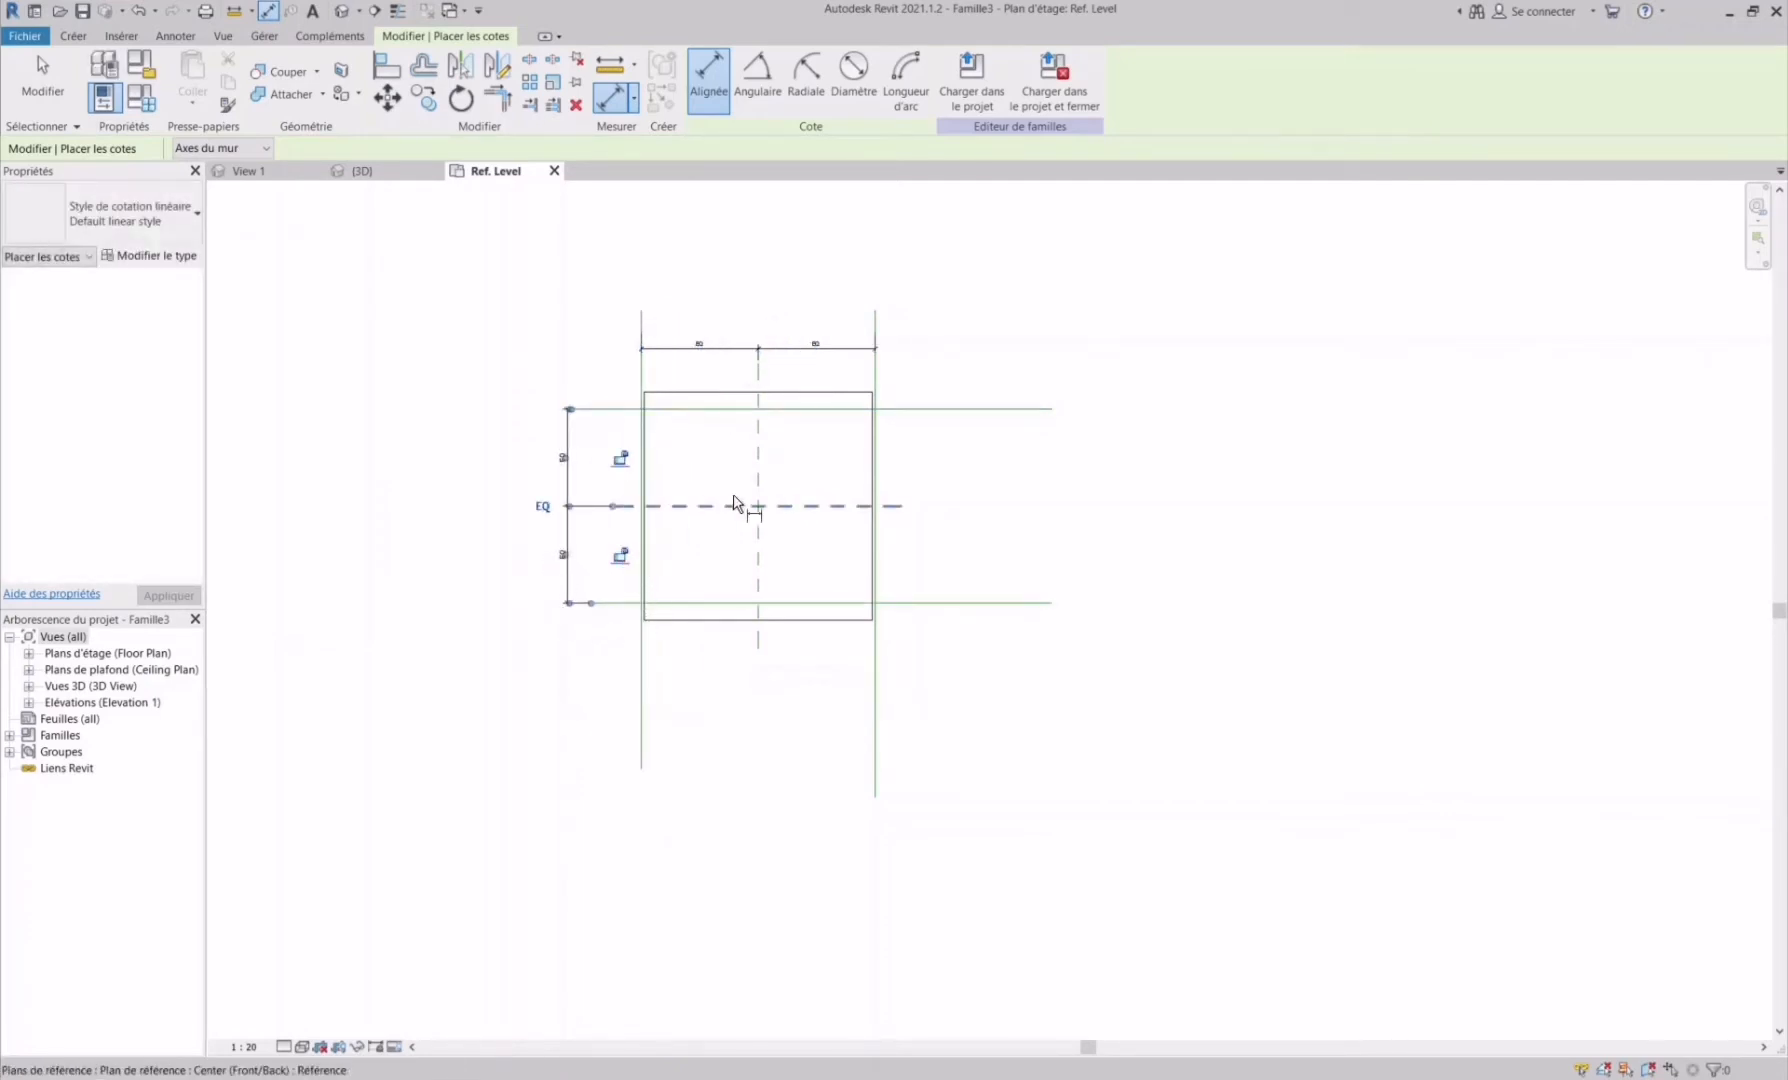
# - Add an overall aligned dimension between the two vertical reference lines, placed above the existing EQ dimension
pyautogui.scroll(2, 765, 490)
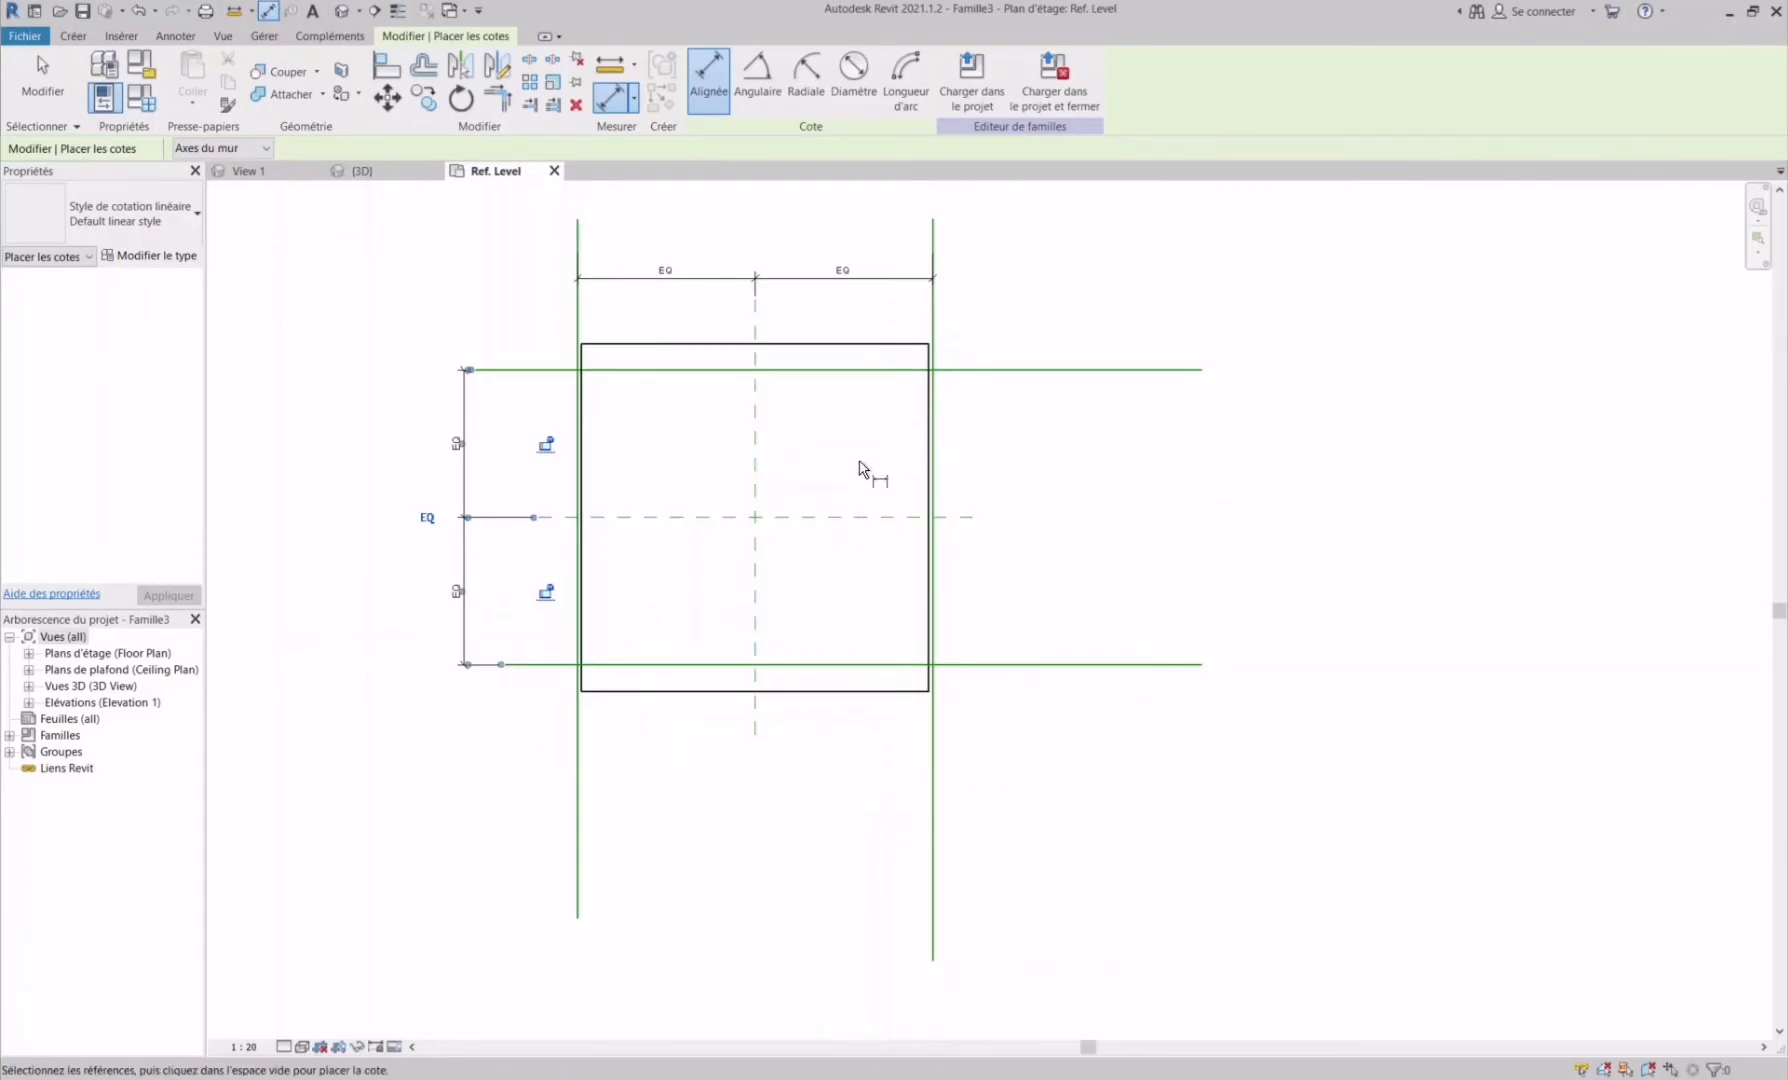
pyautogui.click(587, 241)
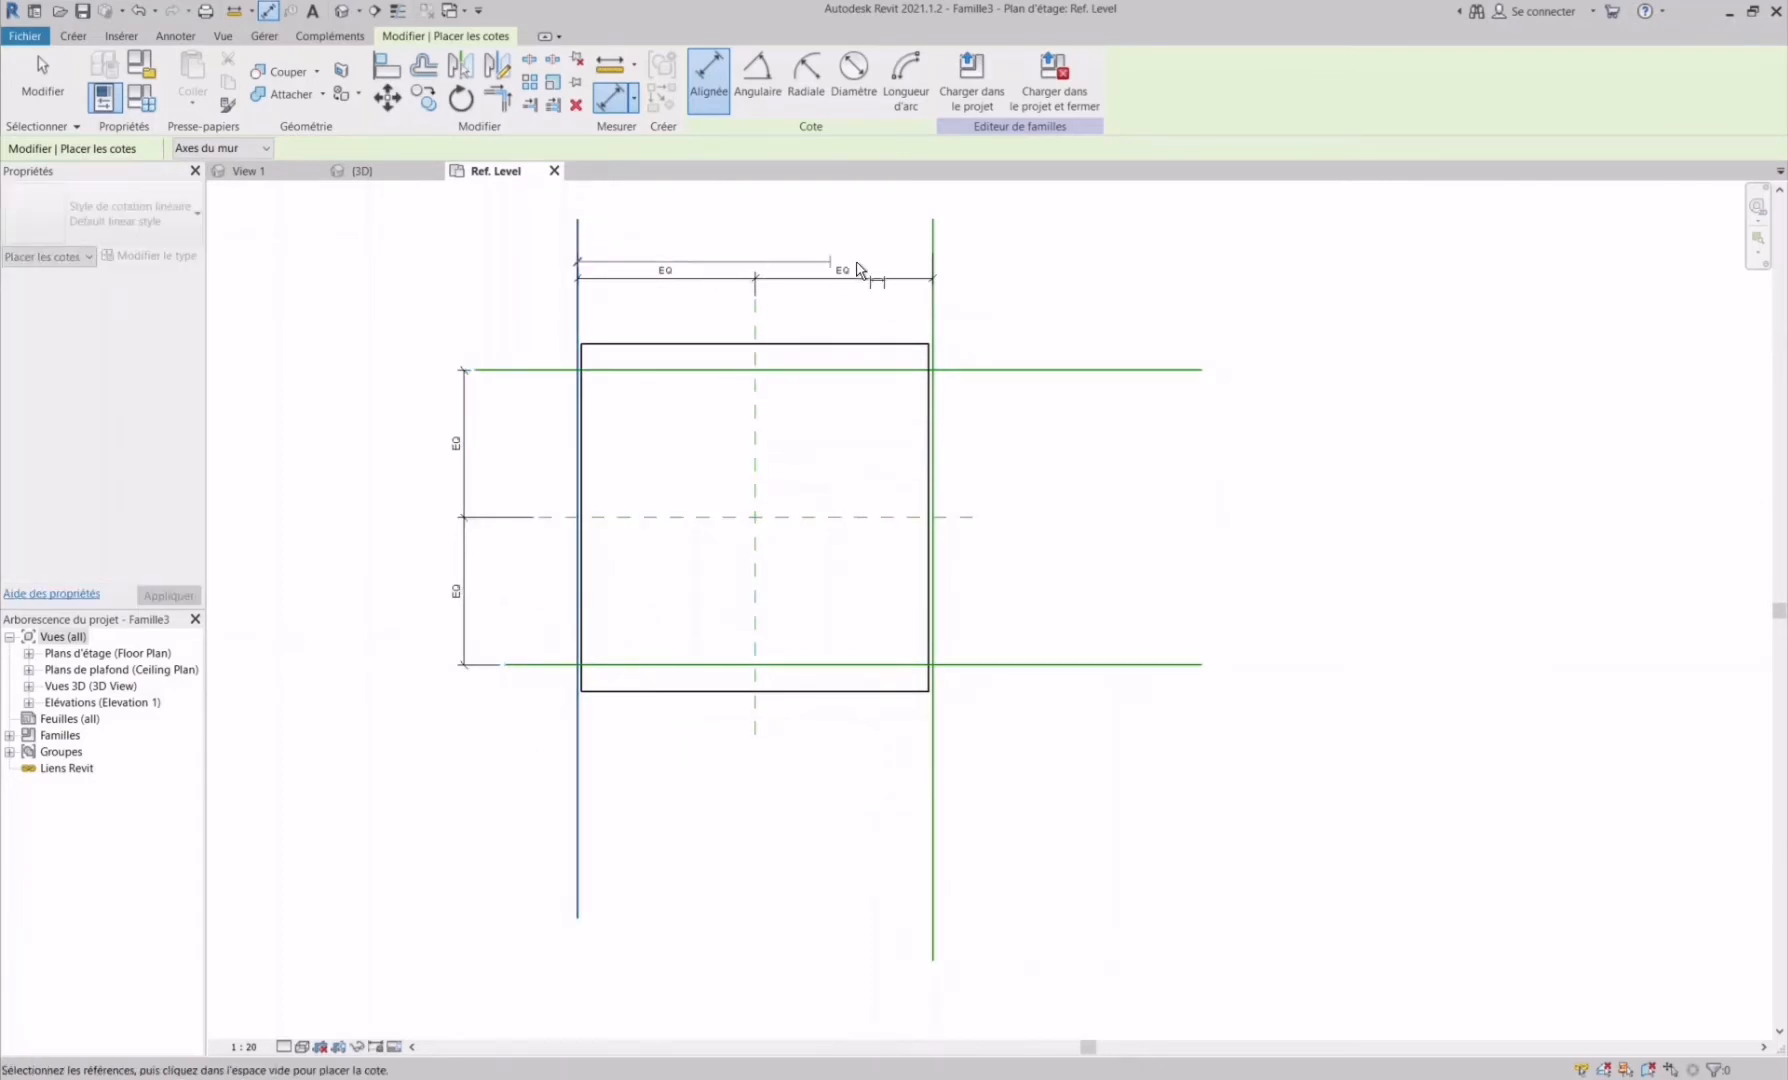
pyautogui.click(936, 263)
pyautogui.click(846, 228)
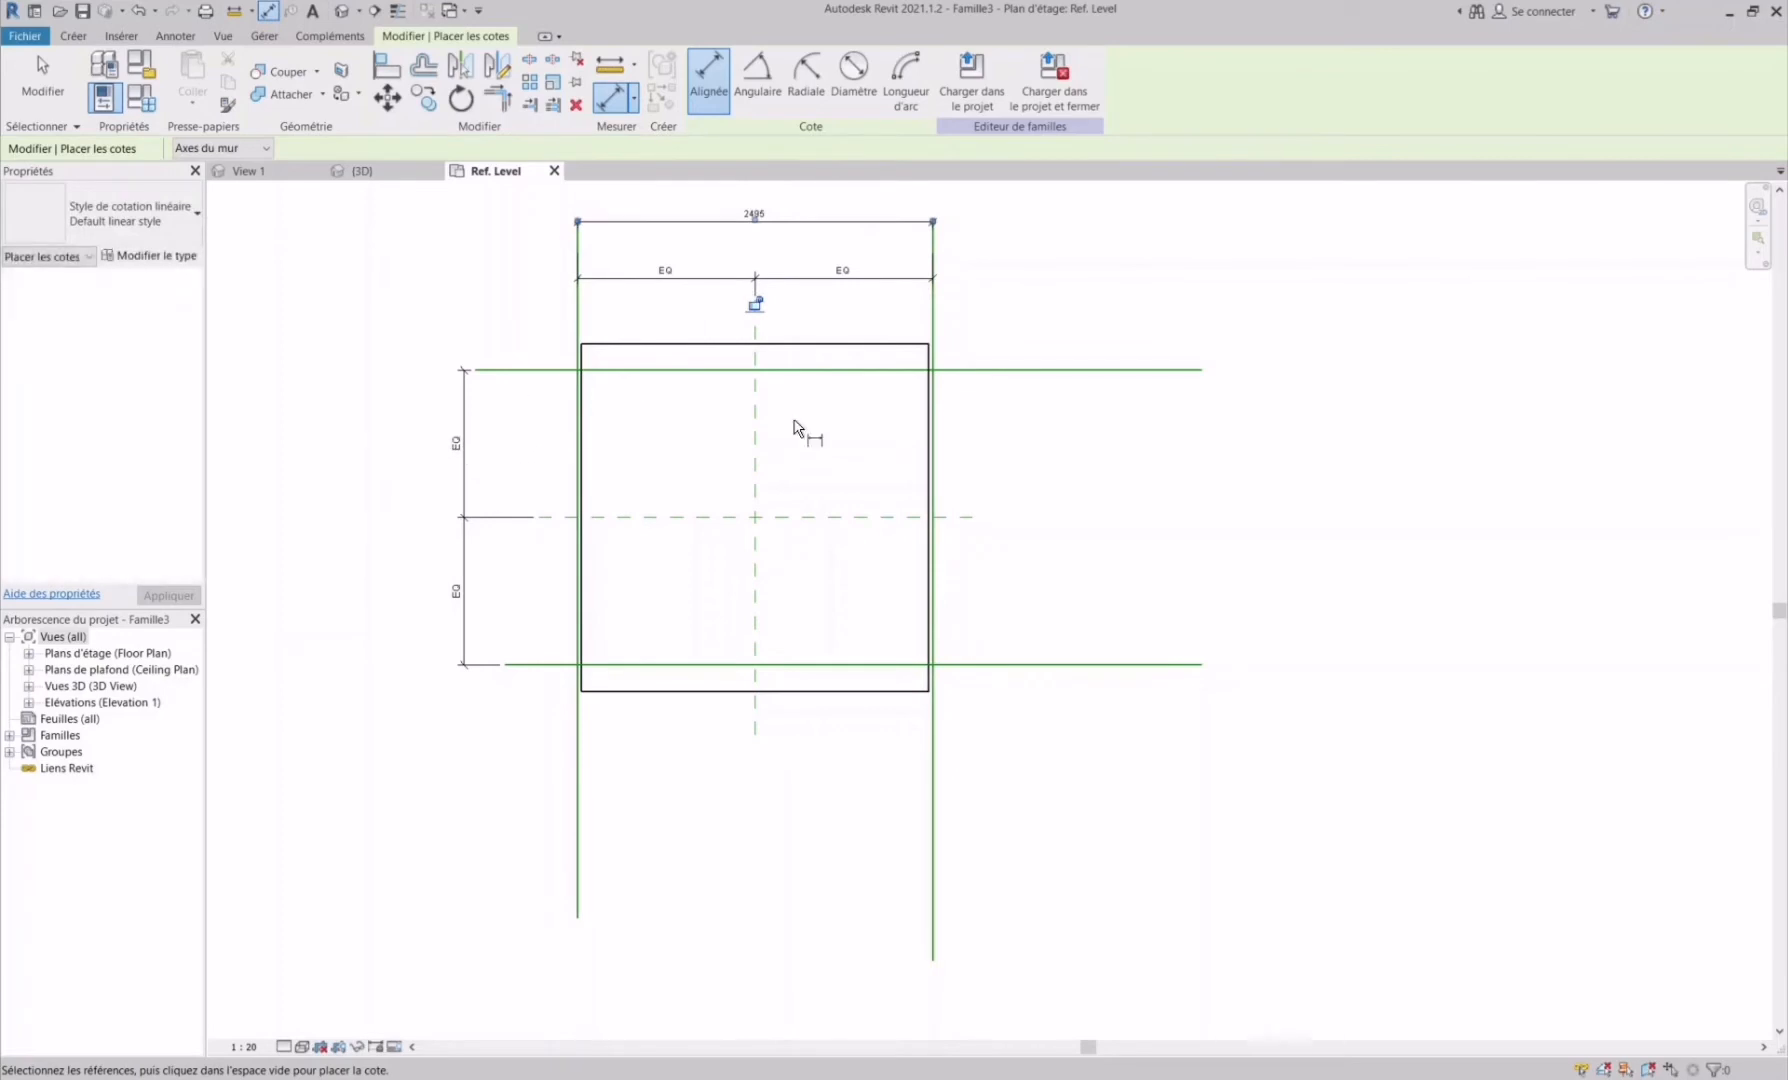
# - Add an overall aligned dimension between the two horizontal reference lines, placed to the right of the host square
pyautogui.click(1068, 371)
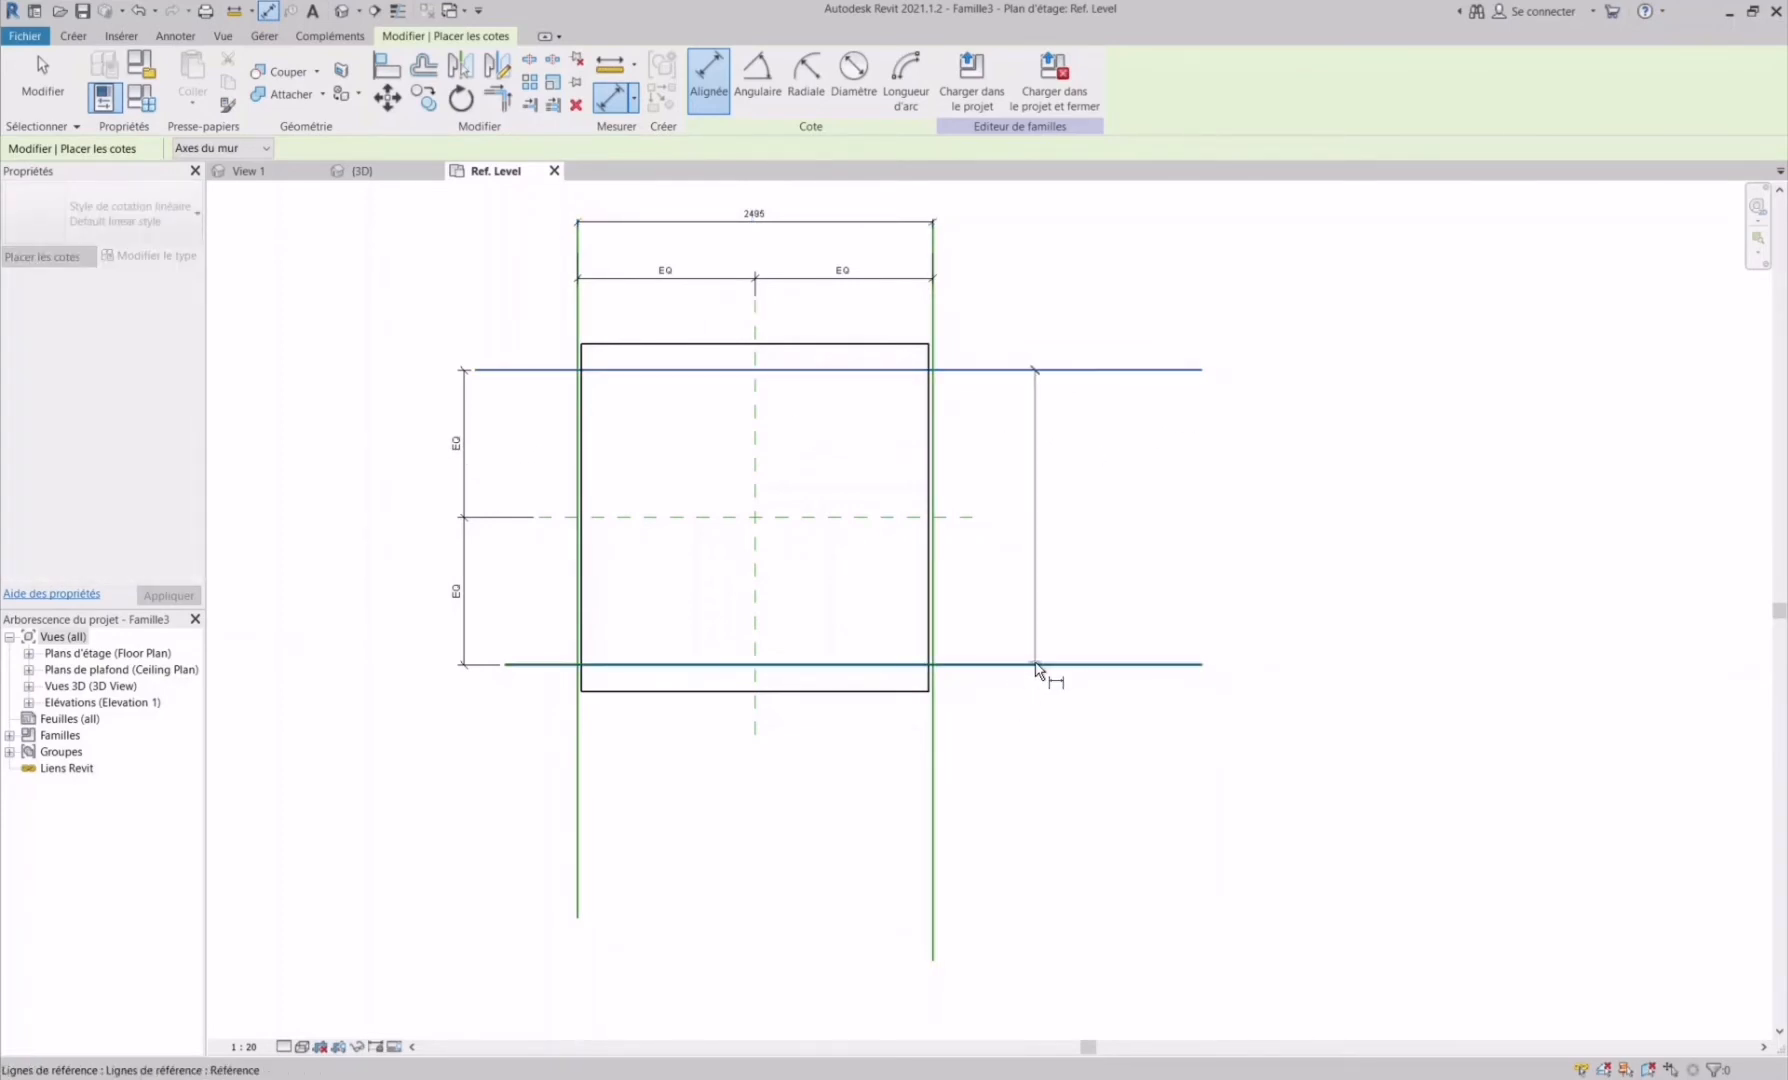
pyautogui.click(1047, 664)
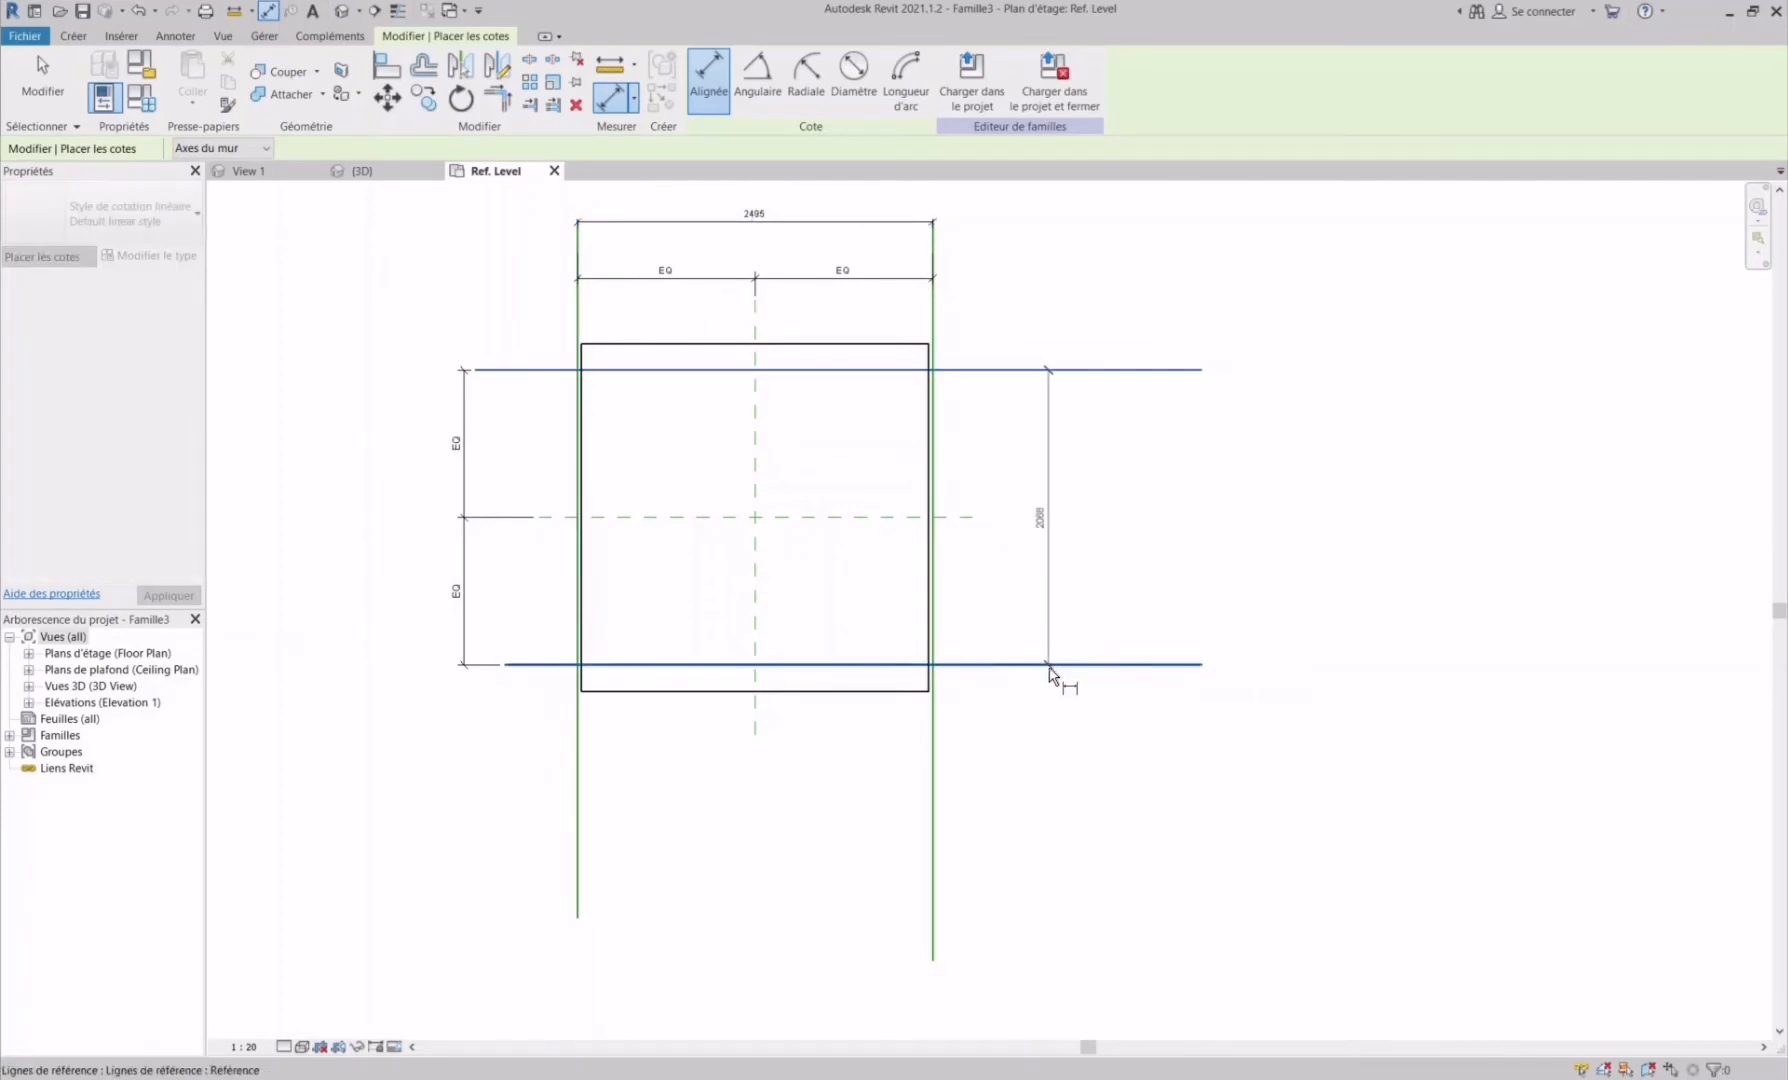
pyautogui.click(1063, 700)
pyautogui.press('Escape')
pyautogui.press('Escape')
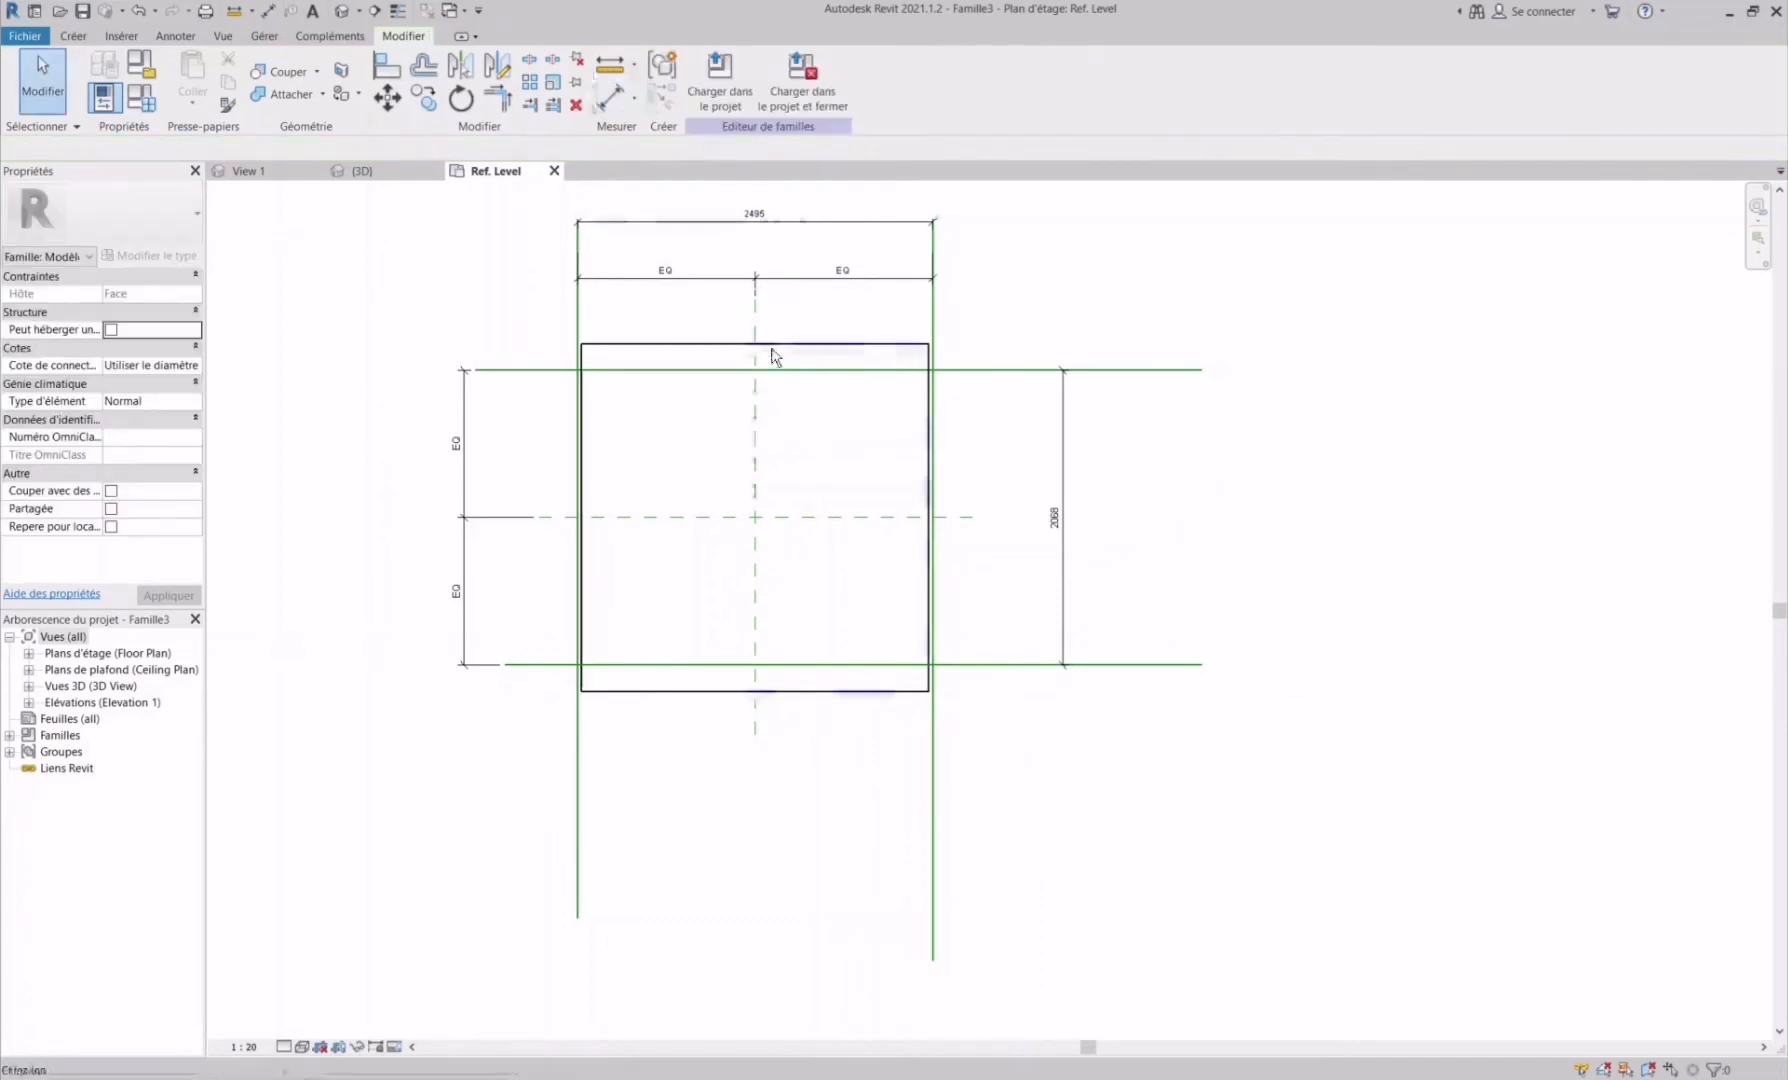
# - Label the overall dimension between the vertical reference lines with a new instance (Occurrence) family parameter named Longueur
pyautogui.click(800, 222)
pyautogui.click(663, 93)
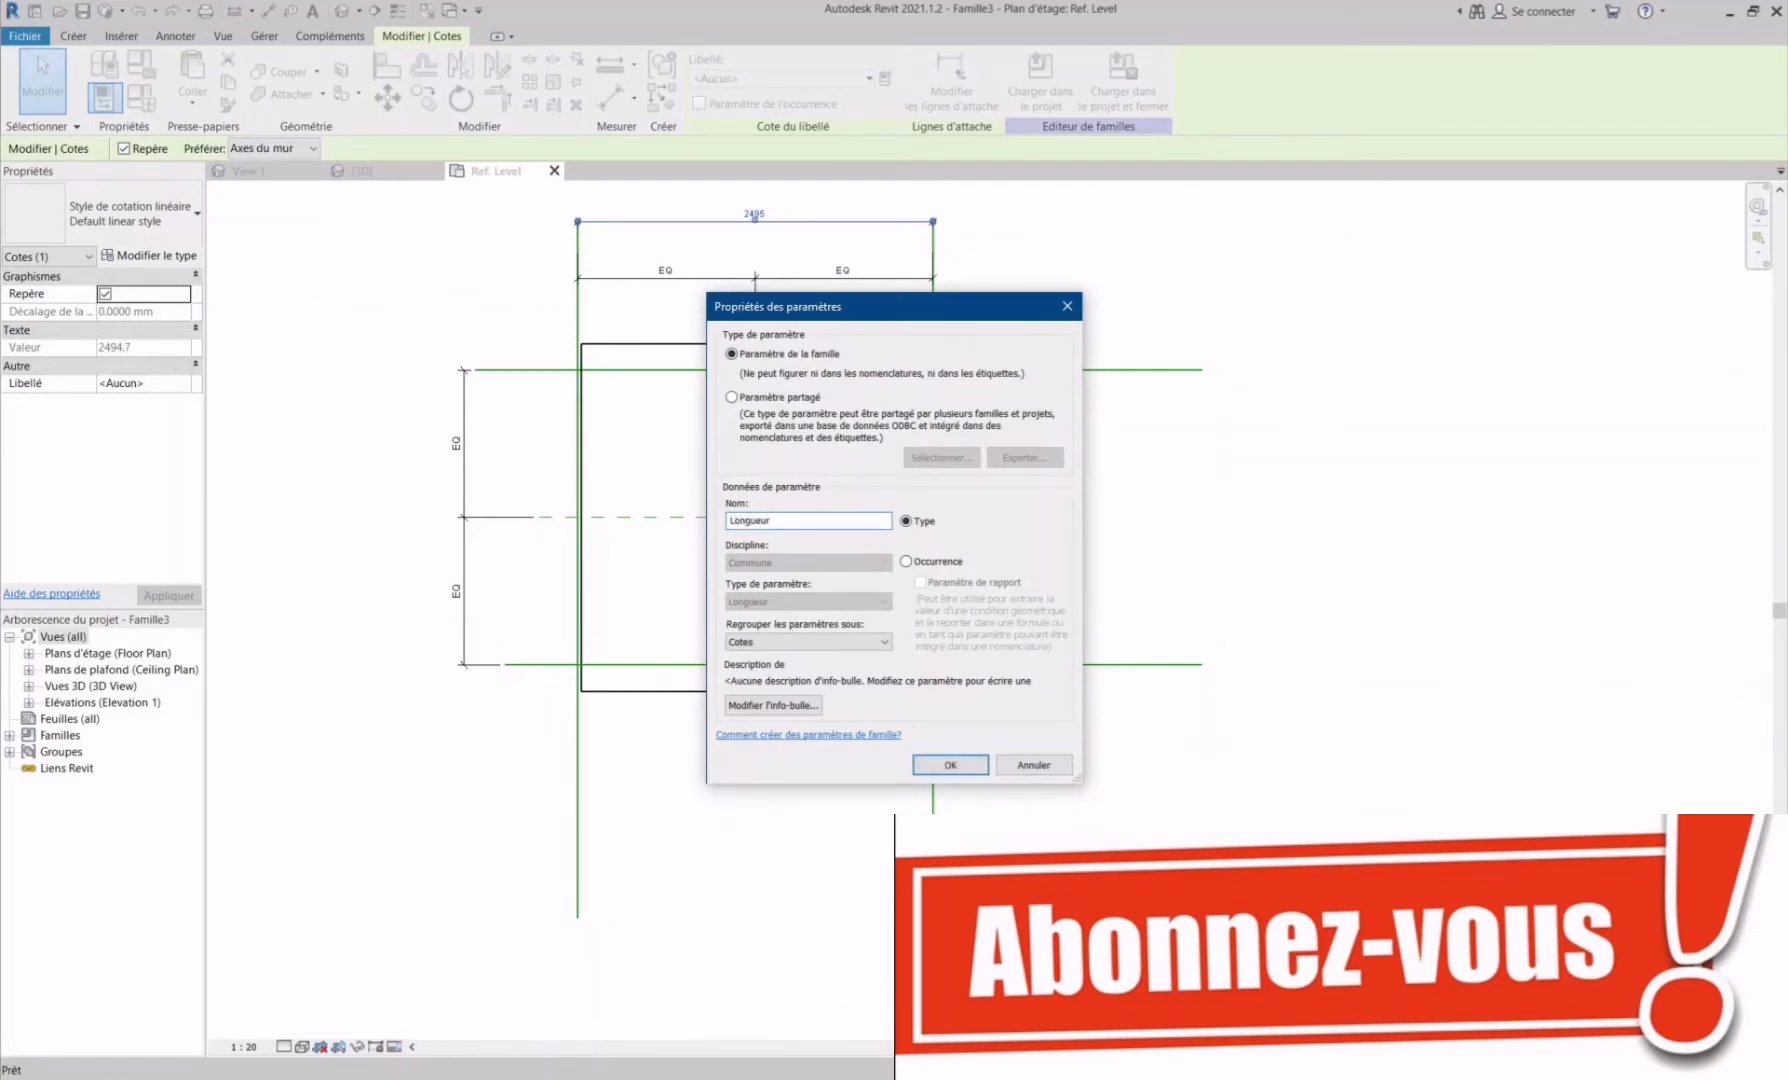
pyautogui.click(907, 562)
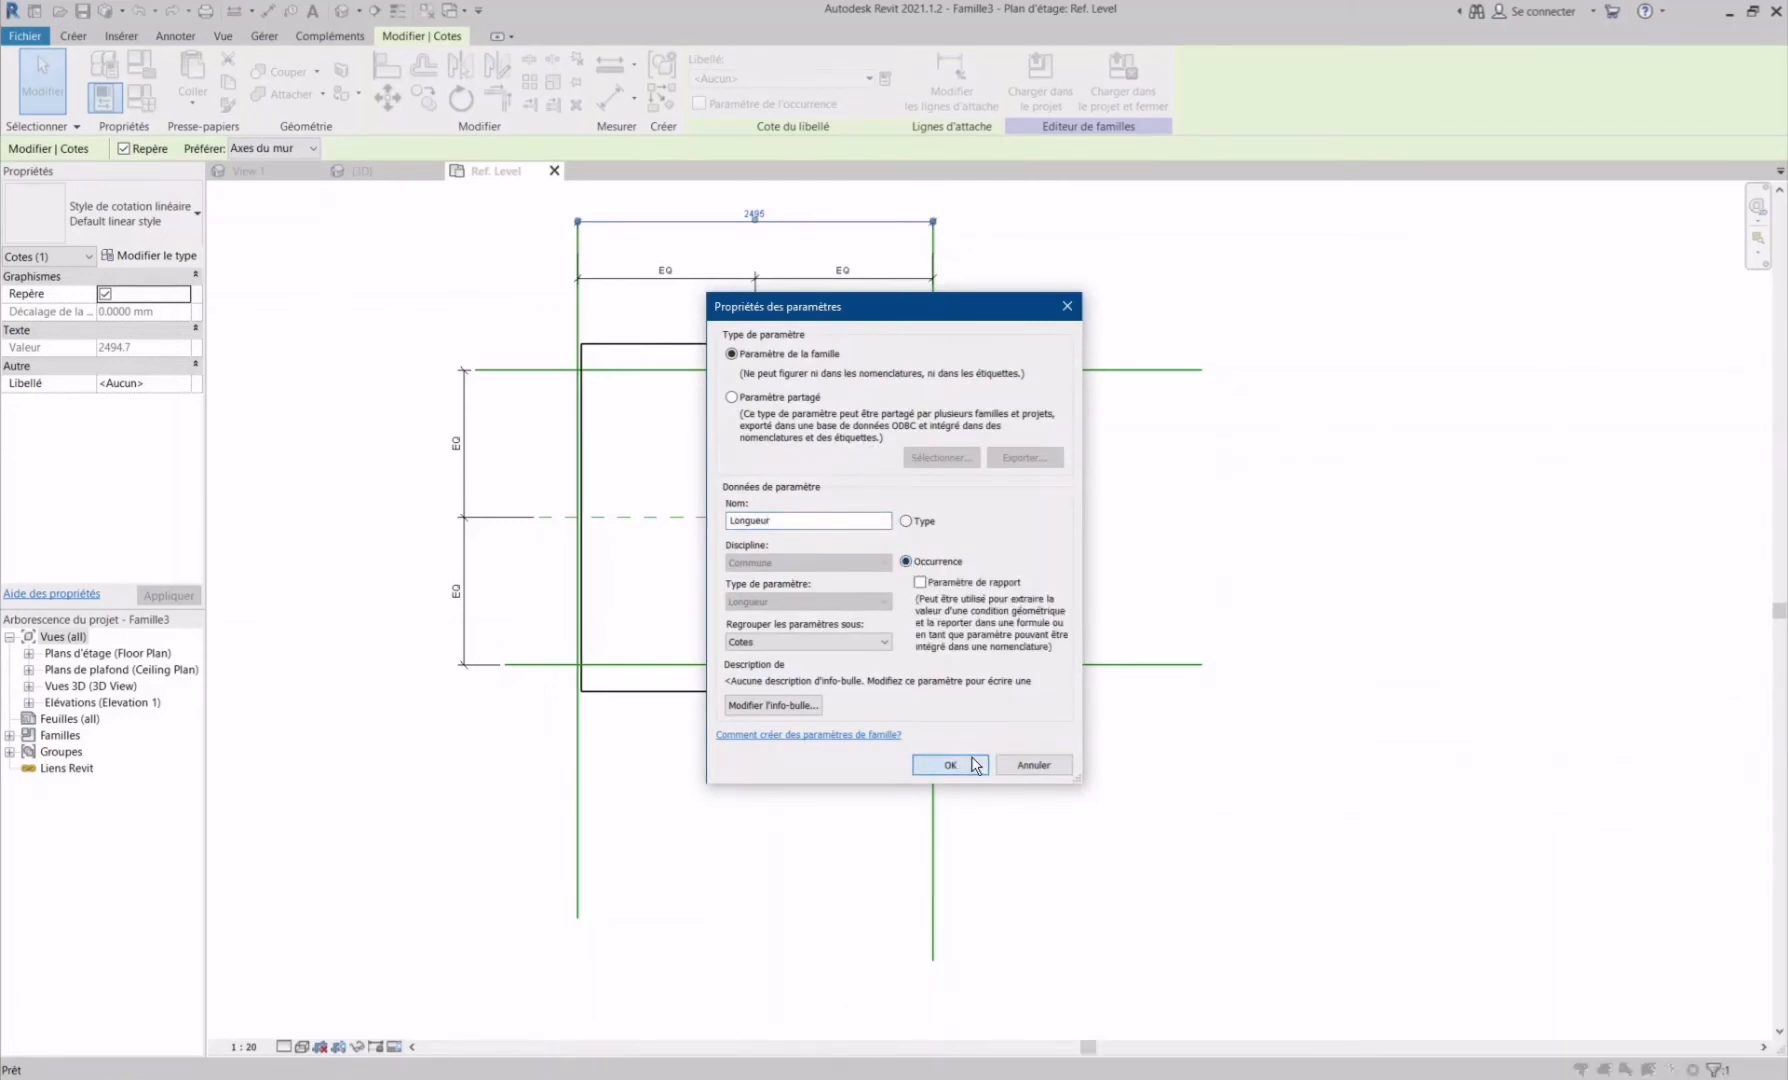
pyautogui.click(950, 765)
# - Label the overall dimension between the horizontal reference lines with a new instance (Occurrence) family parameter named Largeur
pyautogui.click(1061, 440)
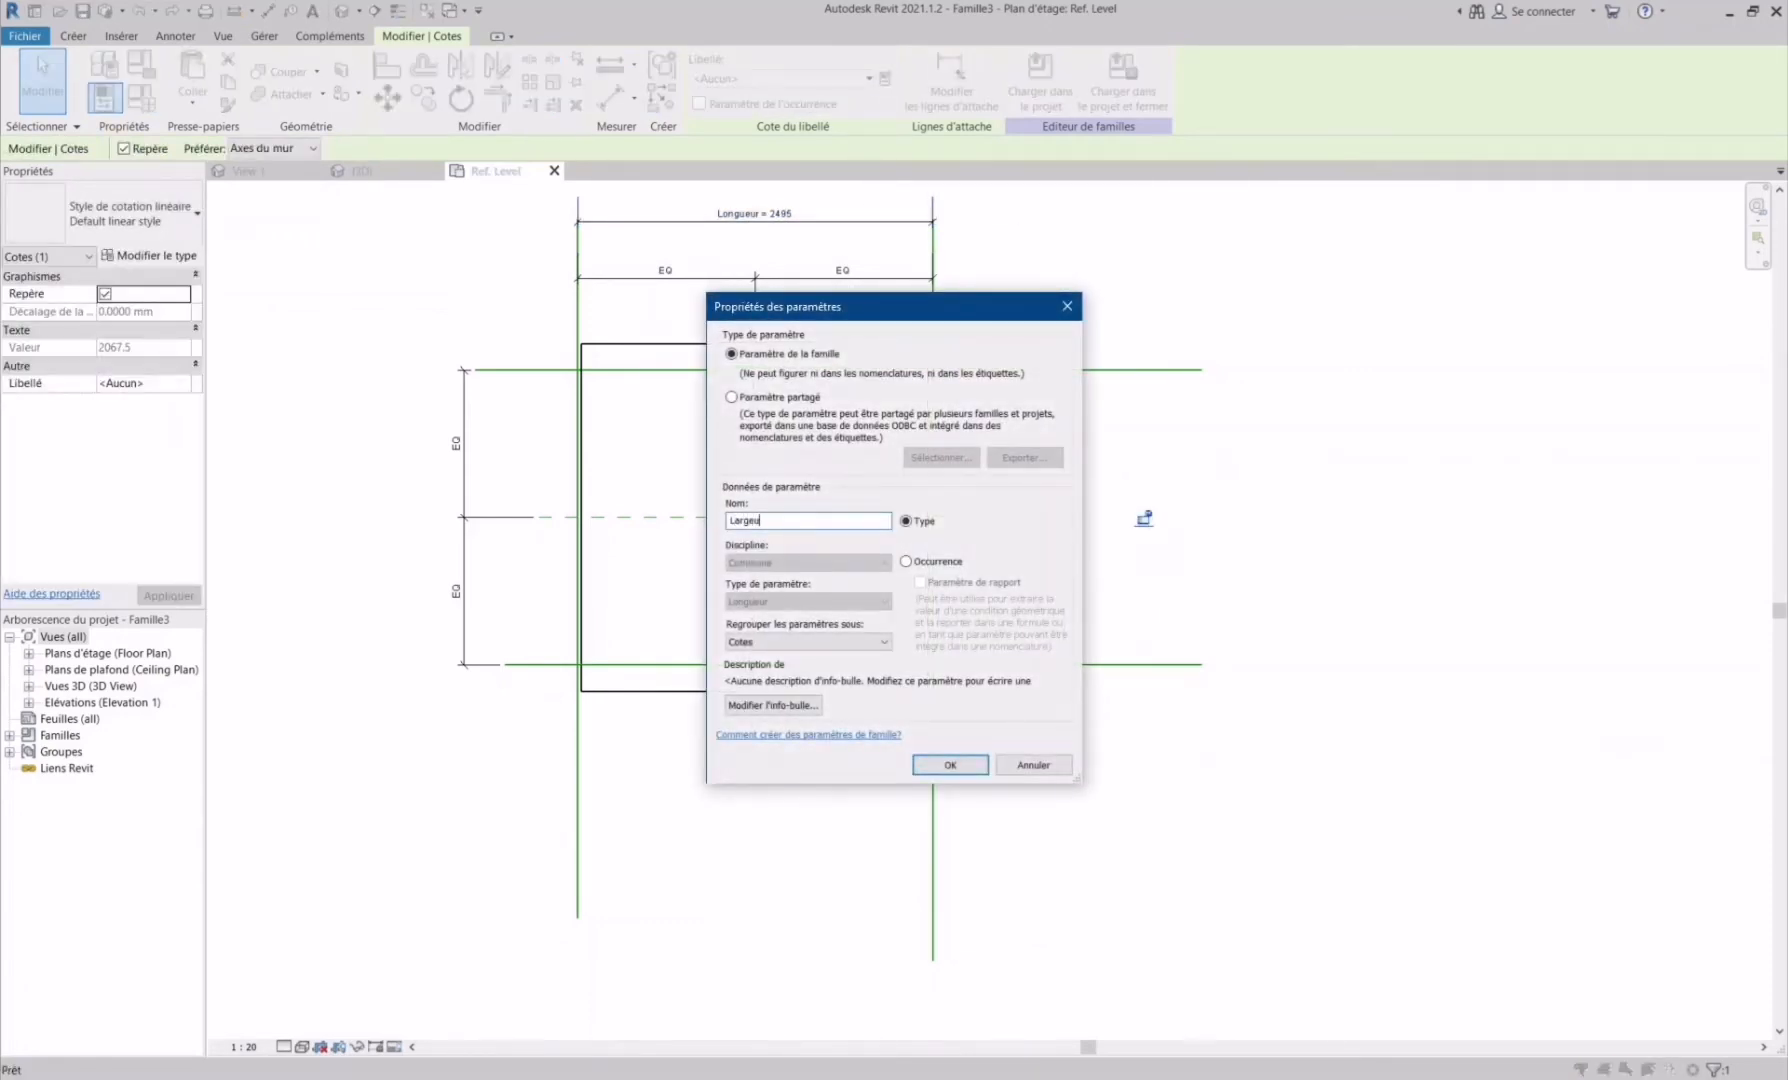
pyautogui.click(925, 563)
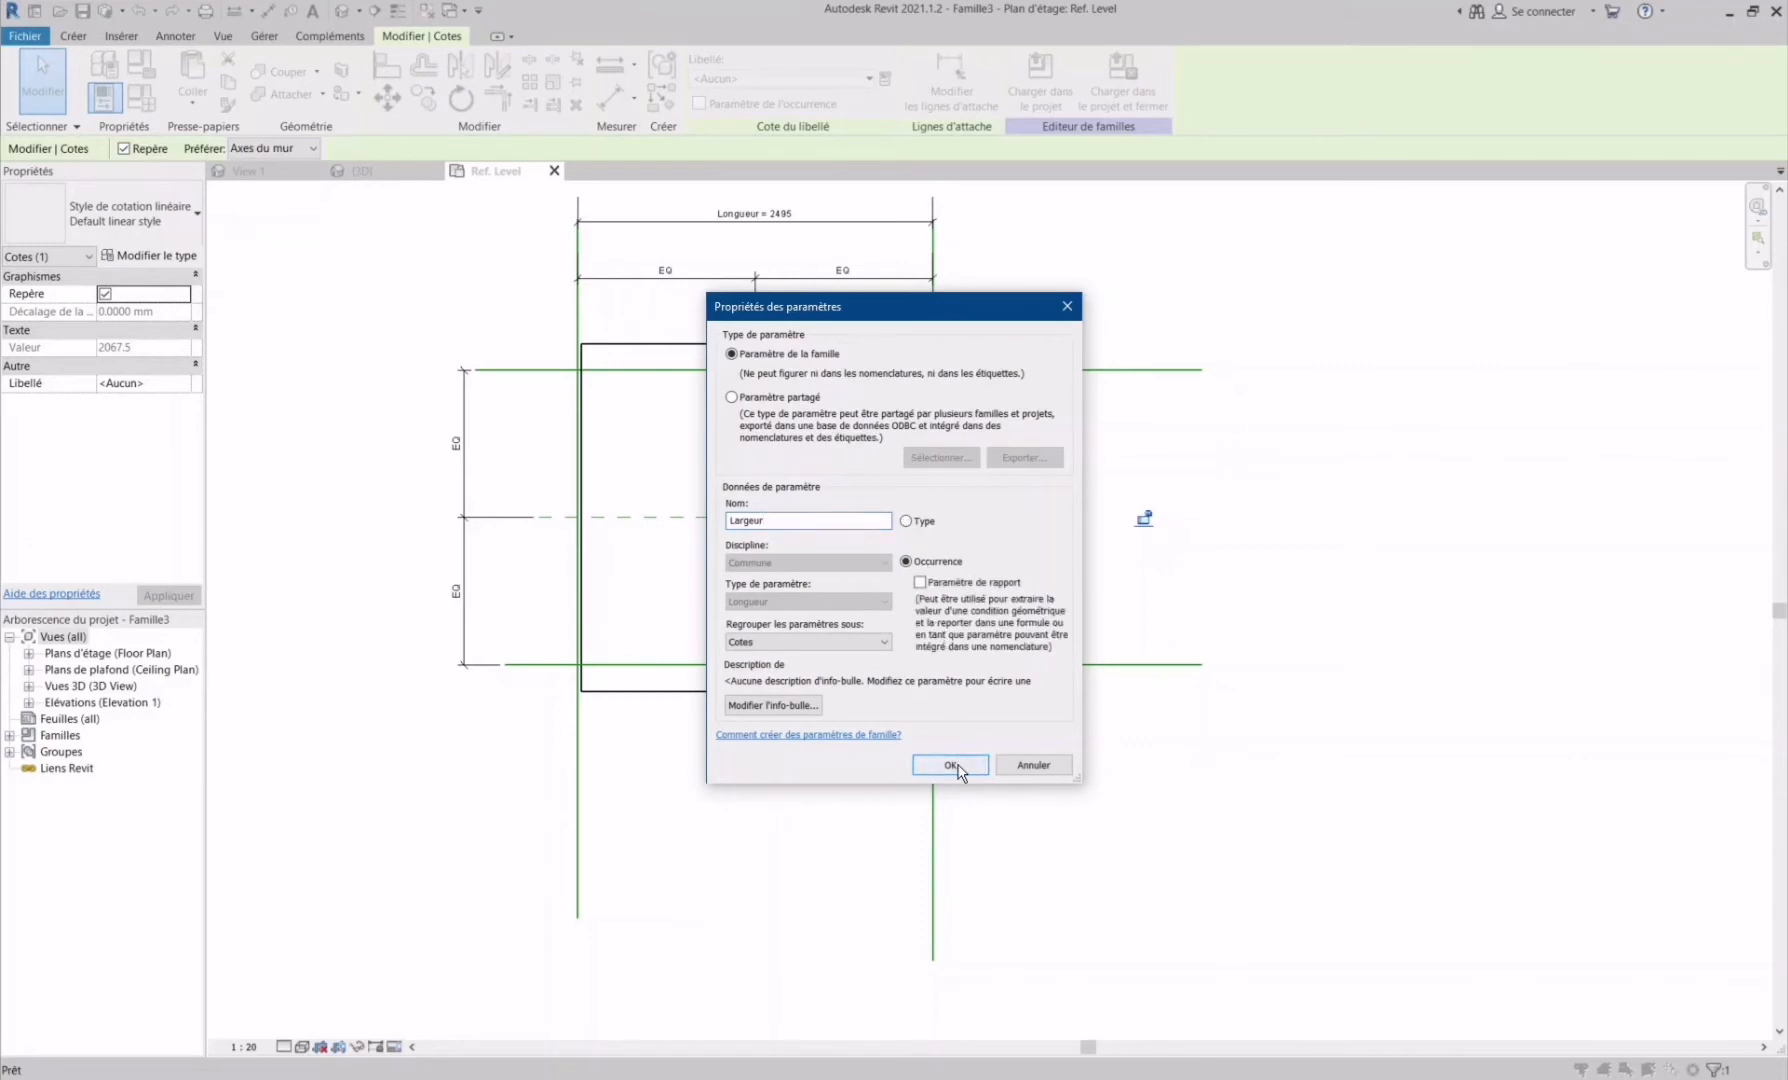
pyautogui.click(950, 765)
pyautogui.click(1199, 828)
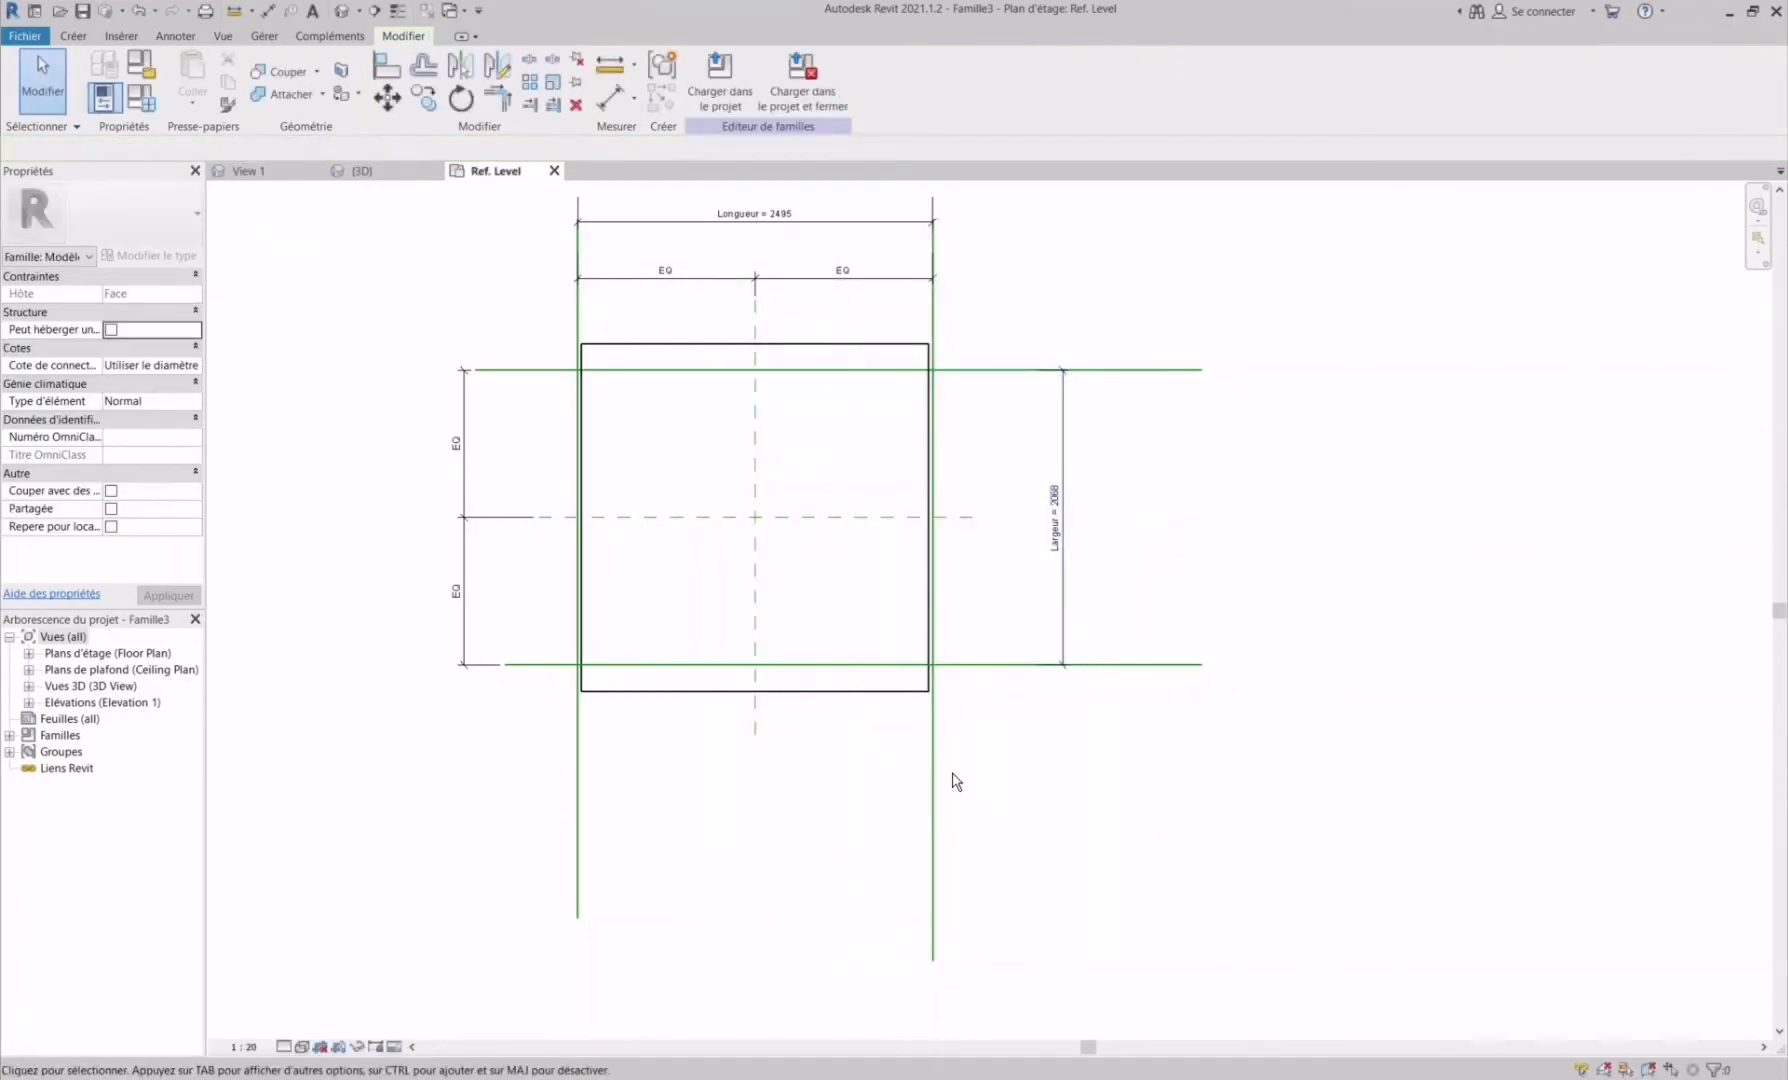
# - Start a solid extrusion sketch in the Ref. Level plan using the rectangle drawing tool
pyautogui.click(80, 38)
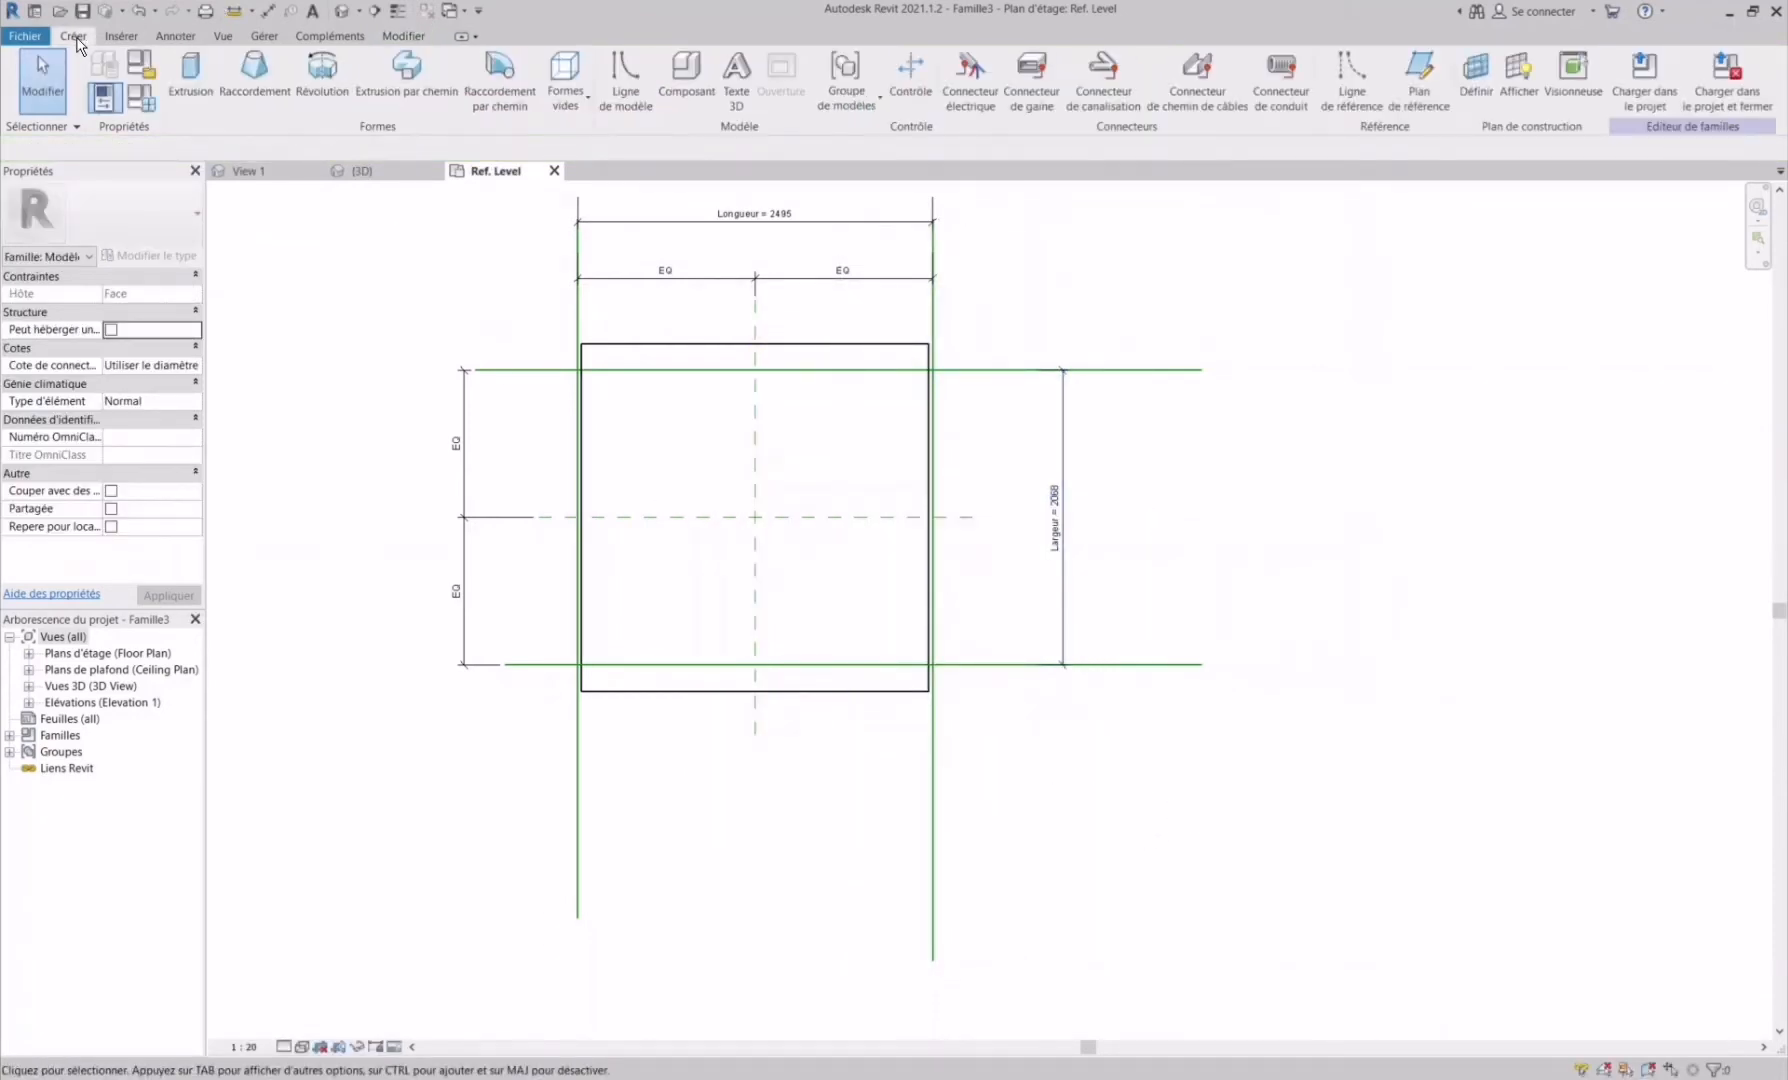
pyautogui.click(190, 75)
pyautogui.click(761, 62)
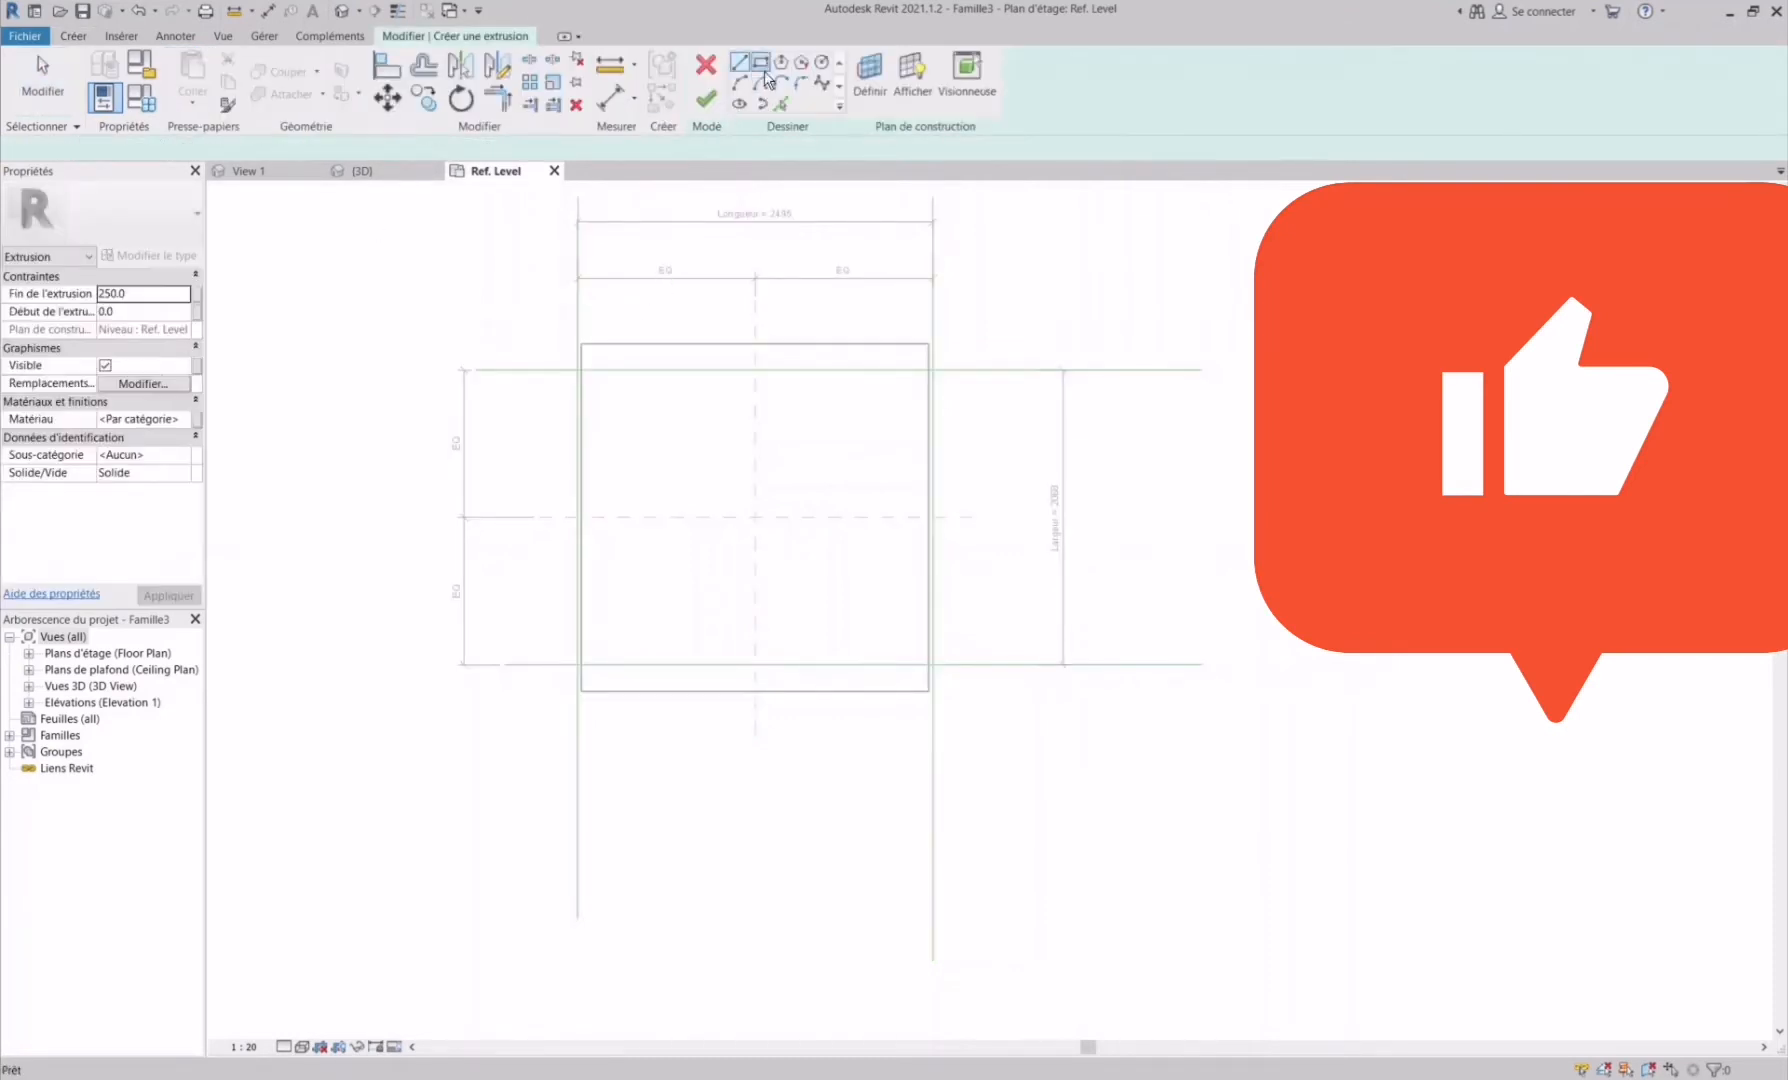
pyautogui.click(573, 368)
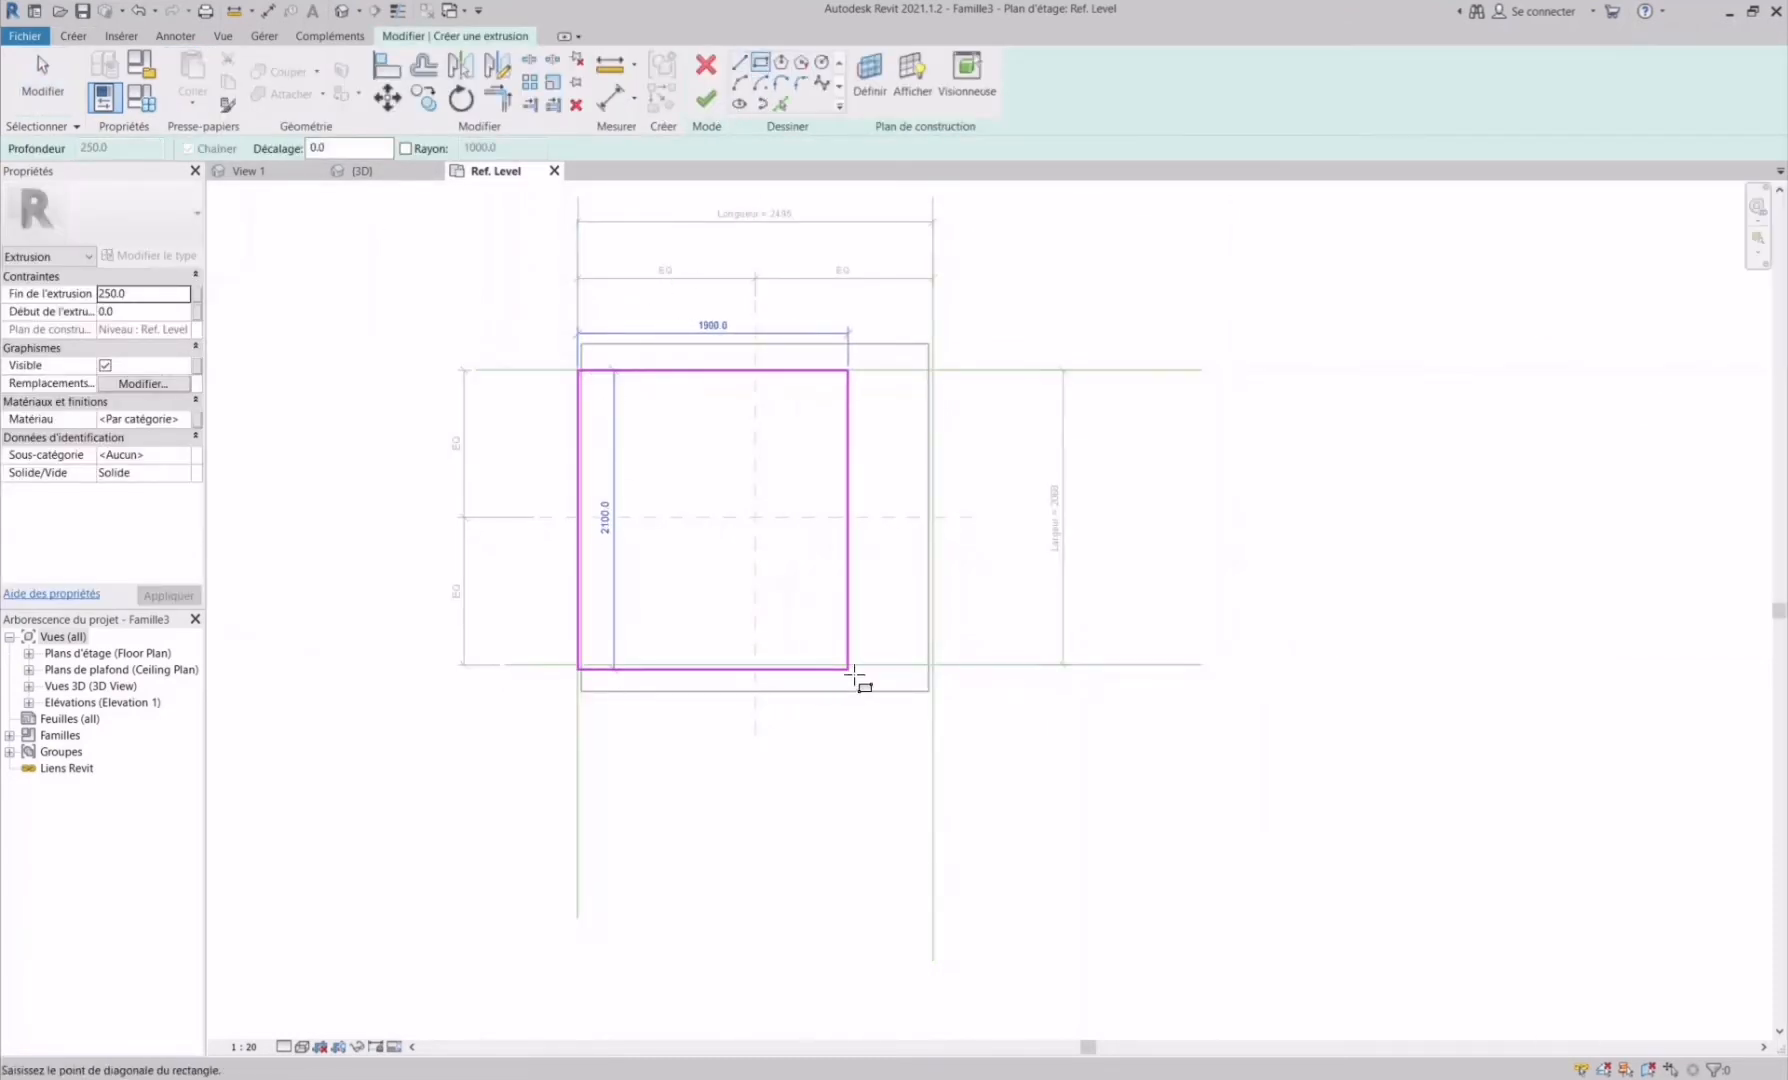
pyautogui.click(931, 664)
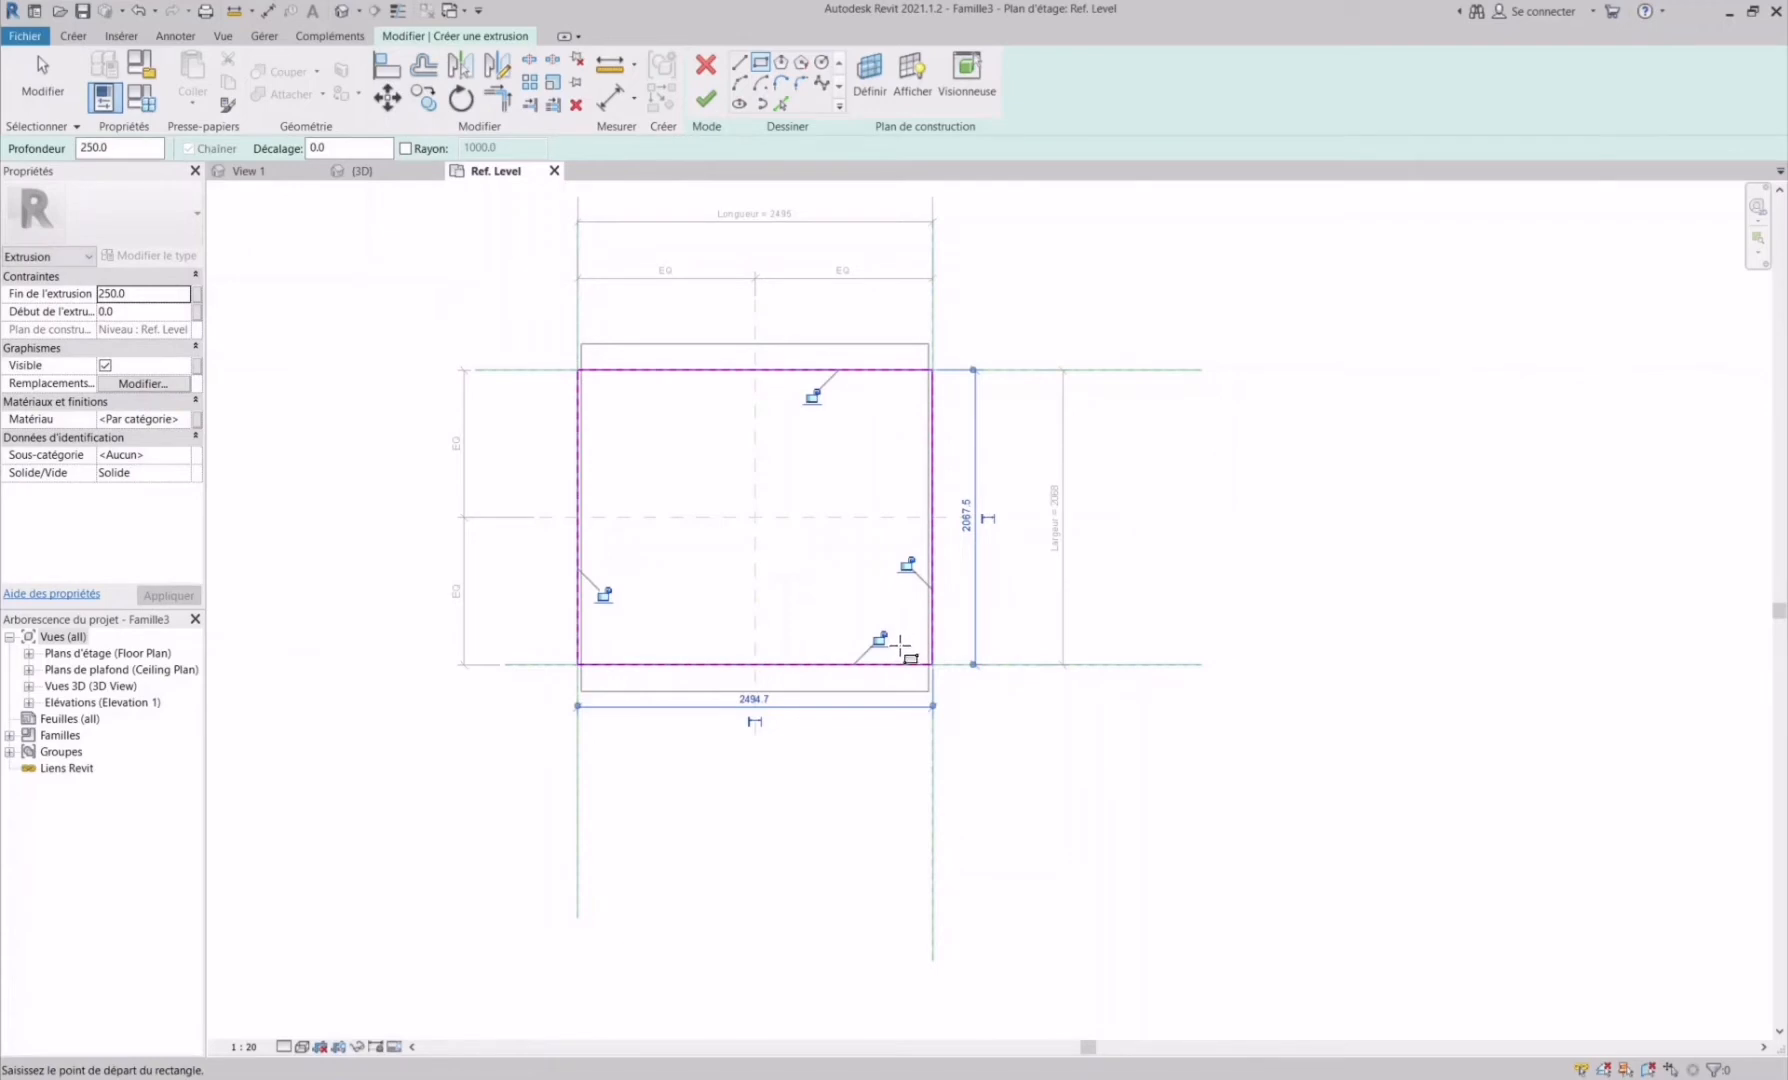
pyautogui.hotkey('ctrl', 'z')
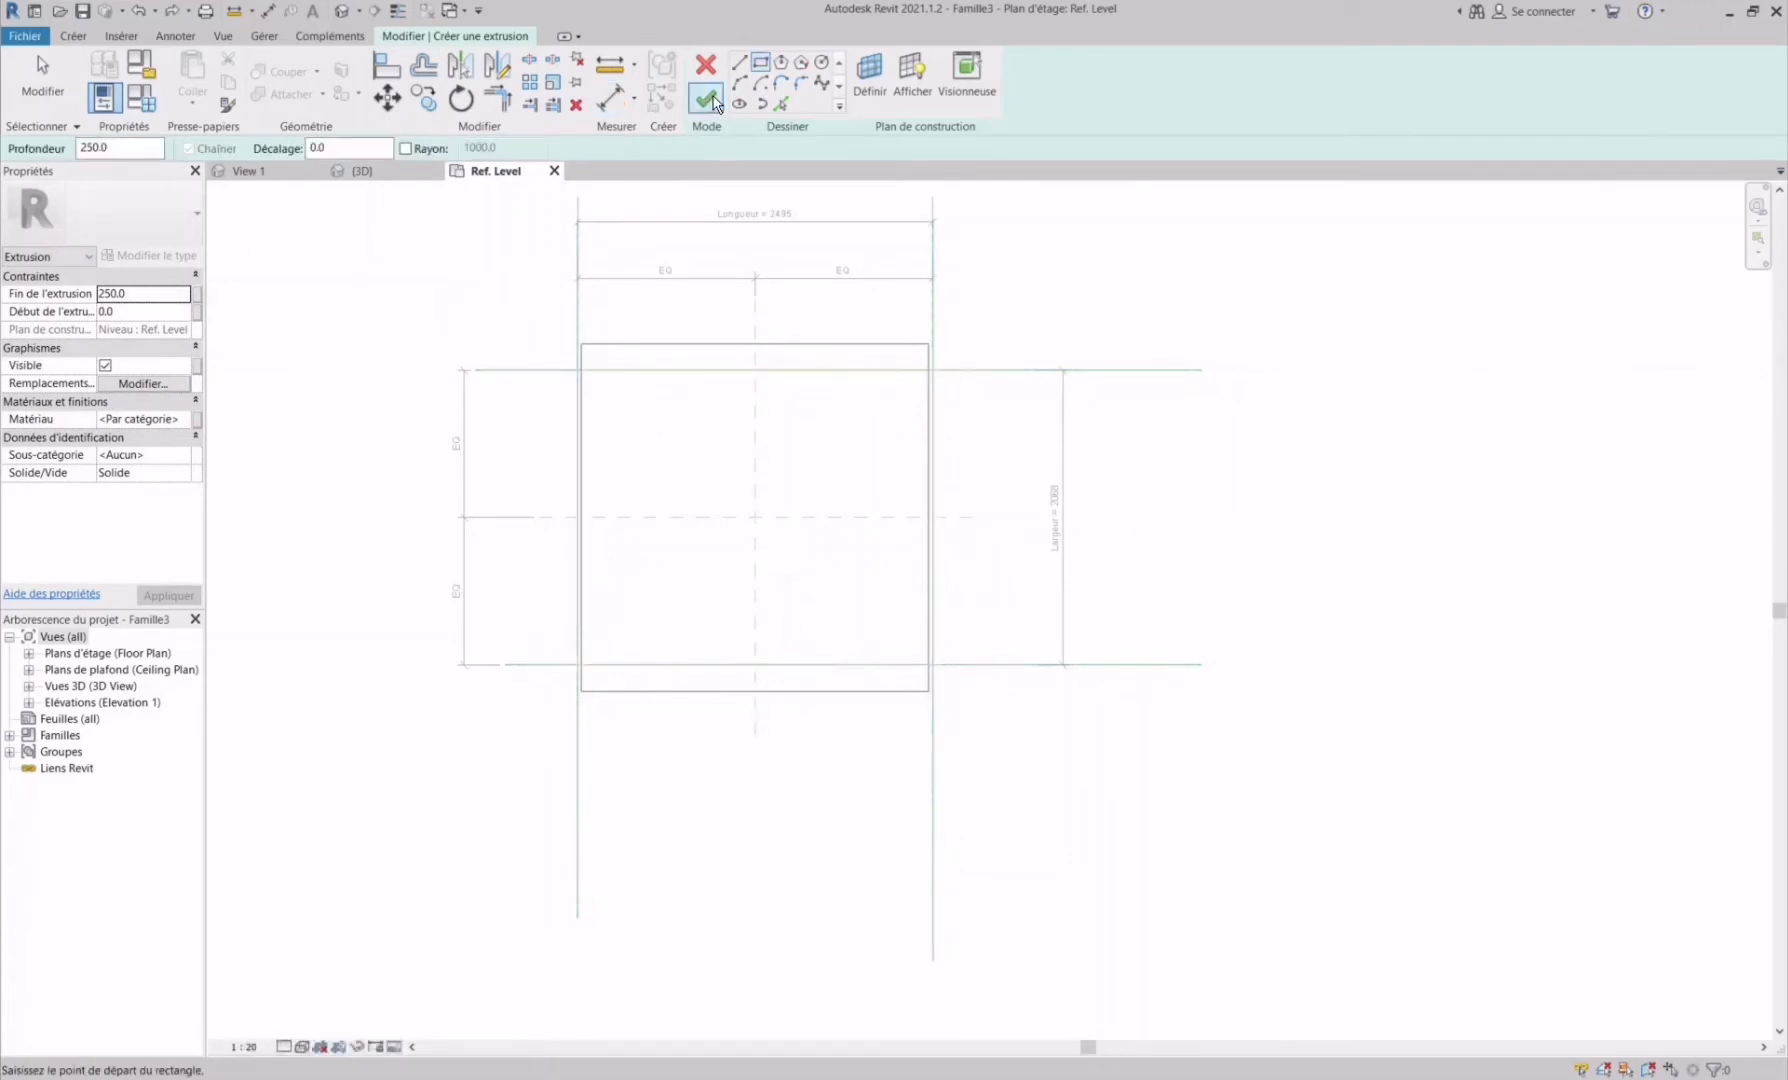
# - Sketch a rectangle about 1100 by 1100 mm inside the reference lines, and align and lock its right and upper edges to them
pyautogui.click(686, 432)
pyautogui.click(843, 589)
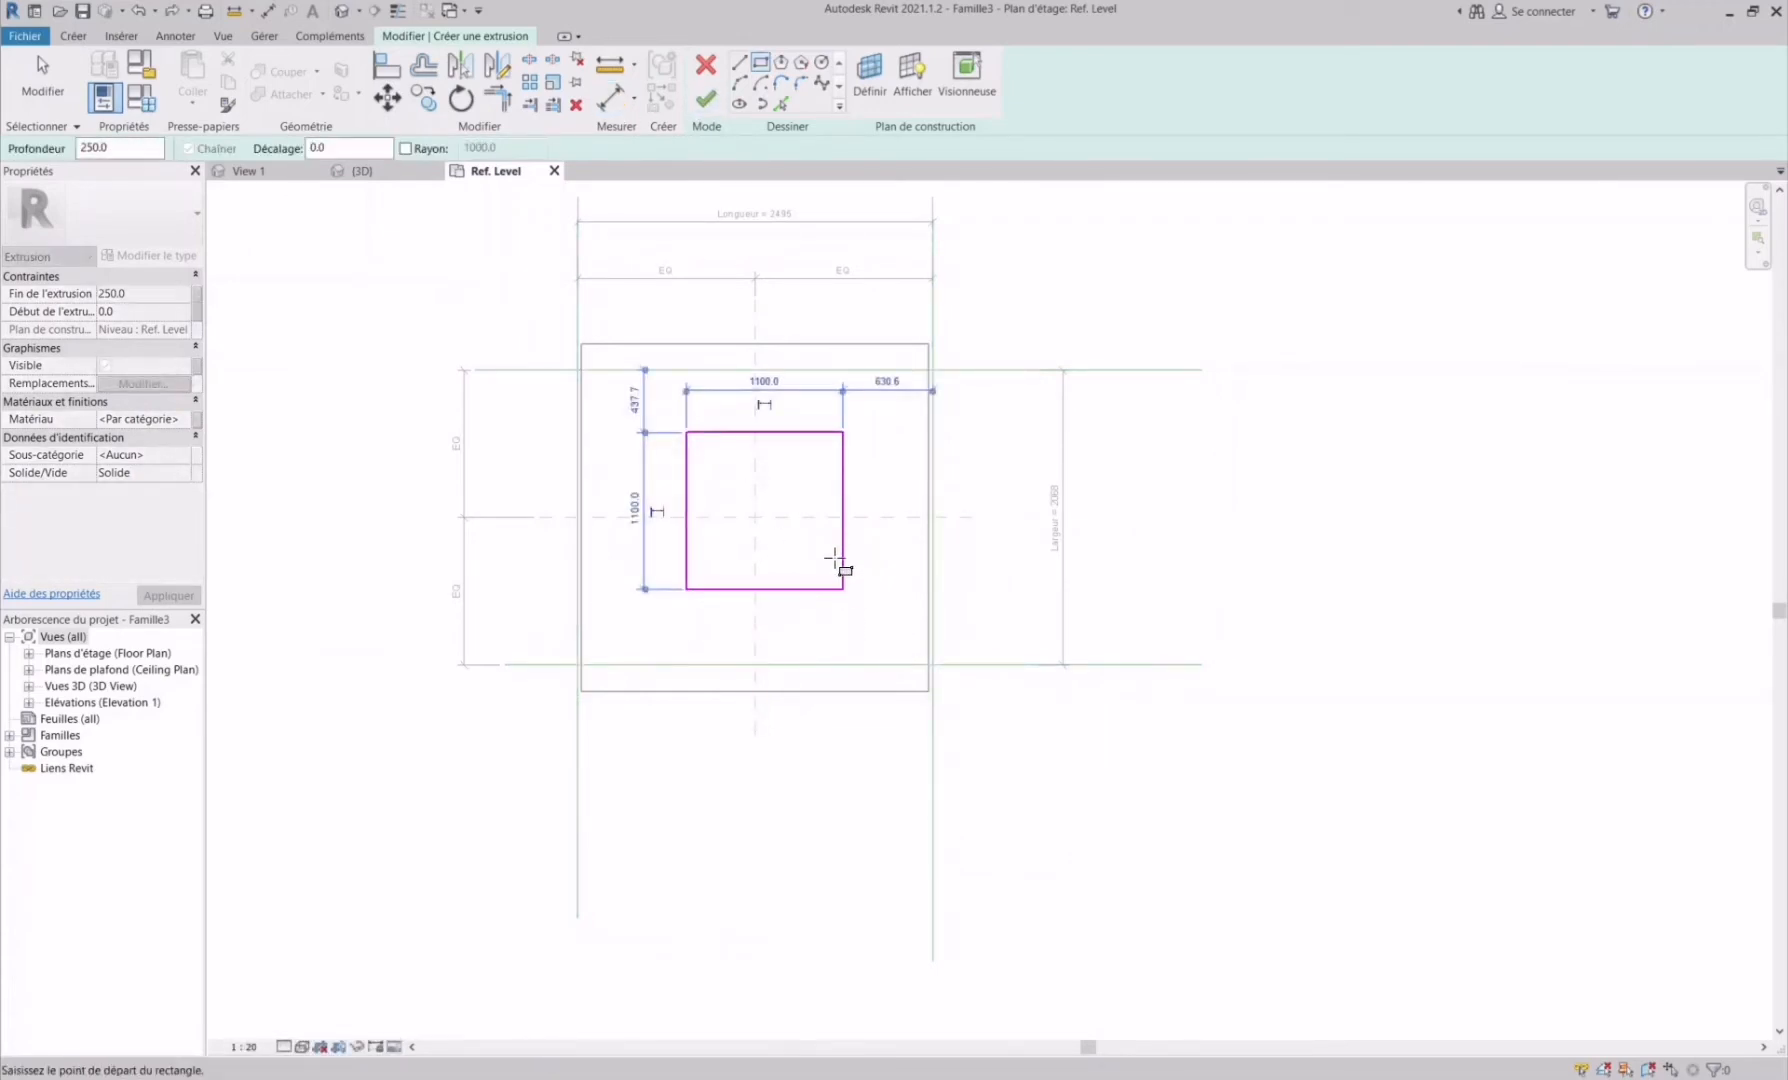
pyautogui.click(388, 66)
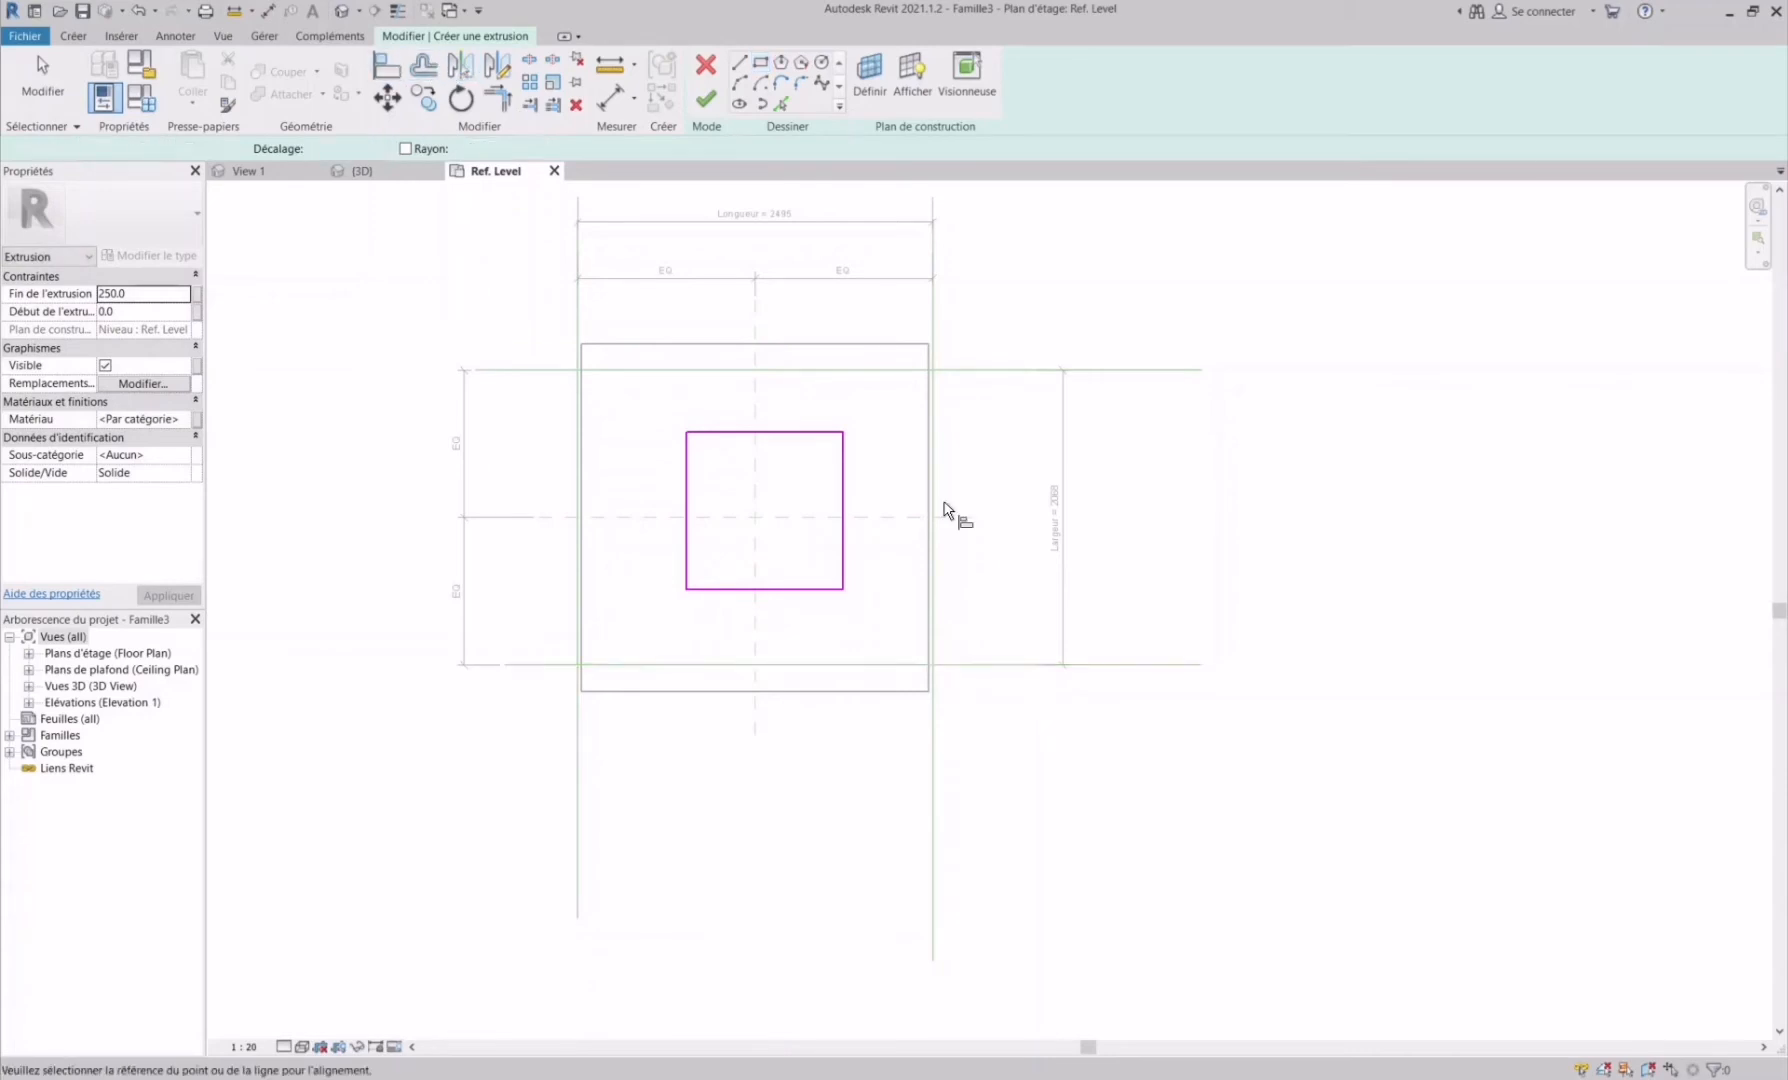
pyautogui.click(936, 484)
pyautogui.click(845, 507)
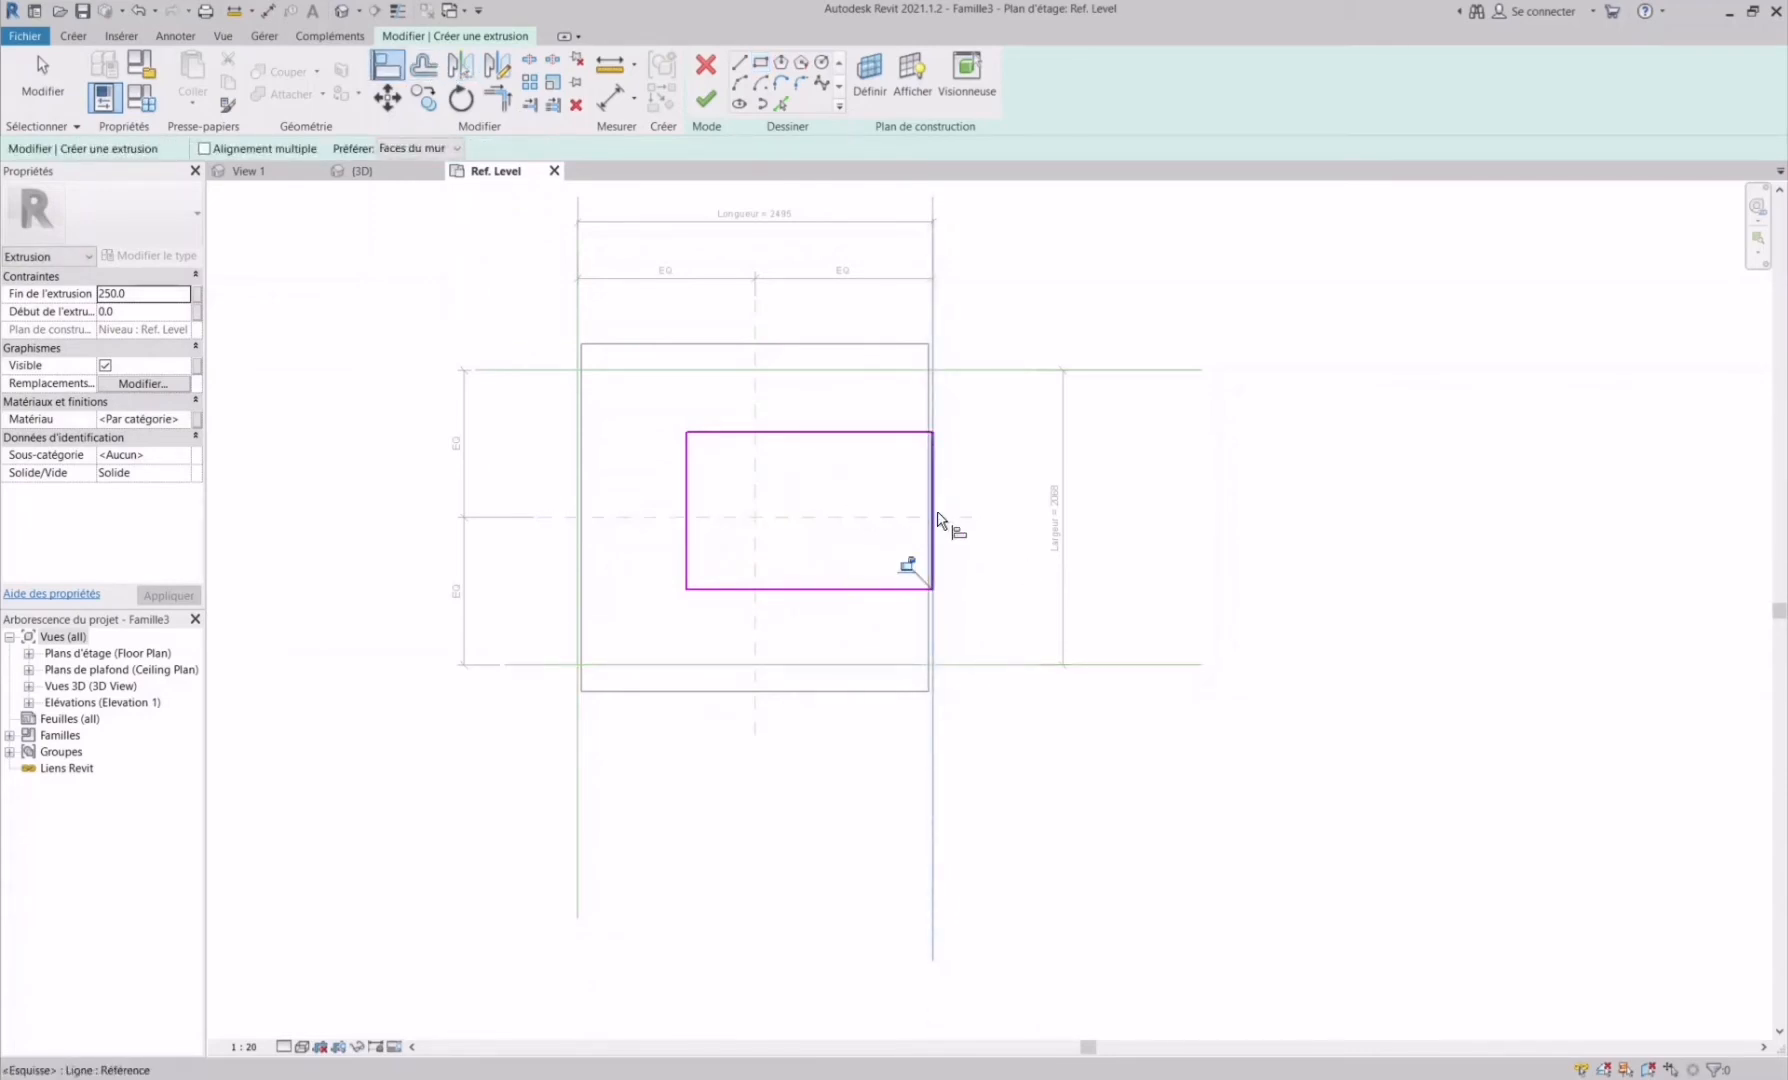
pyautogui.click(822, 369)
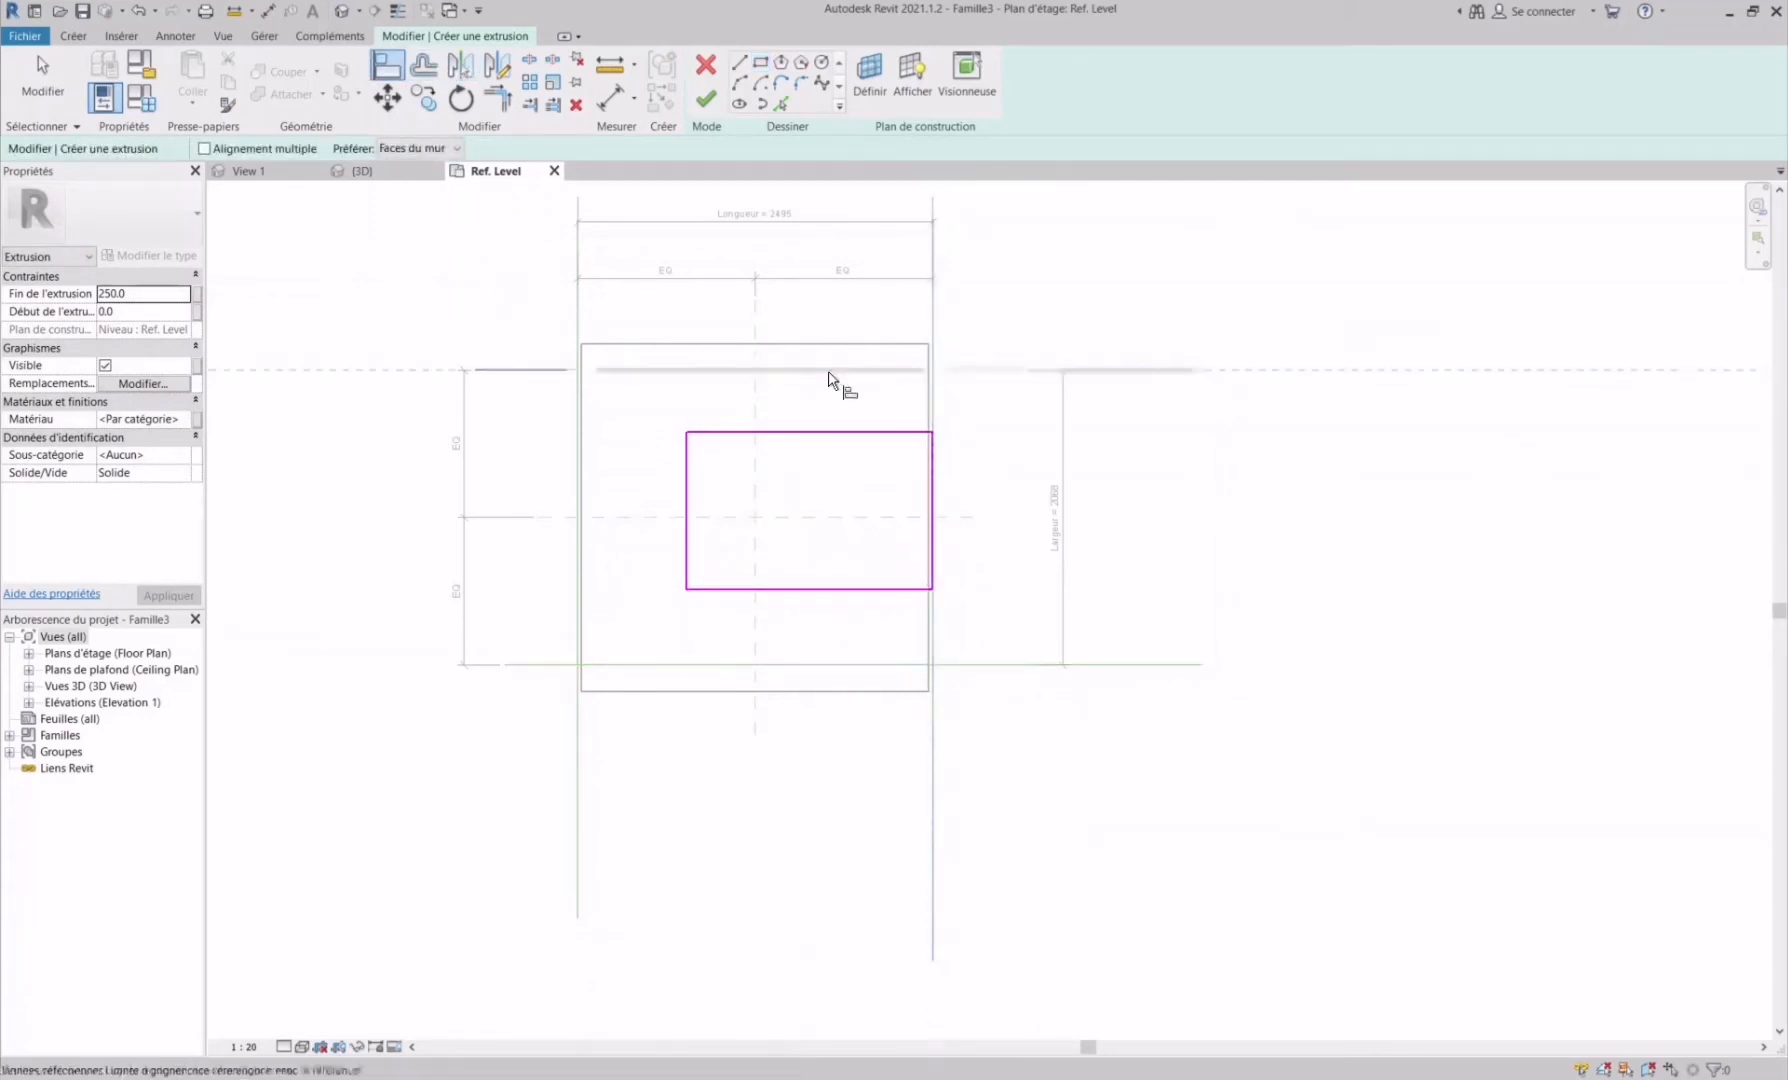
pyautogui.click(841, 433)
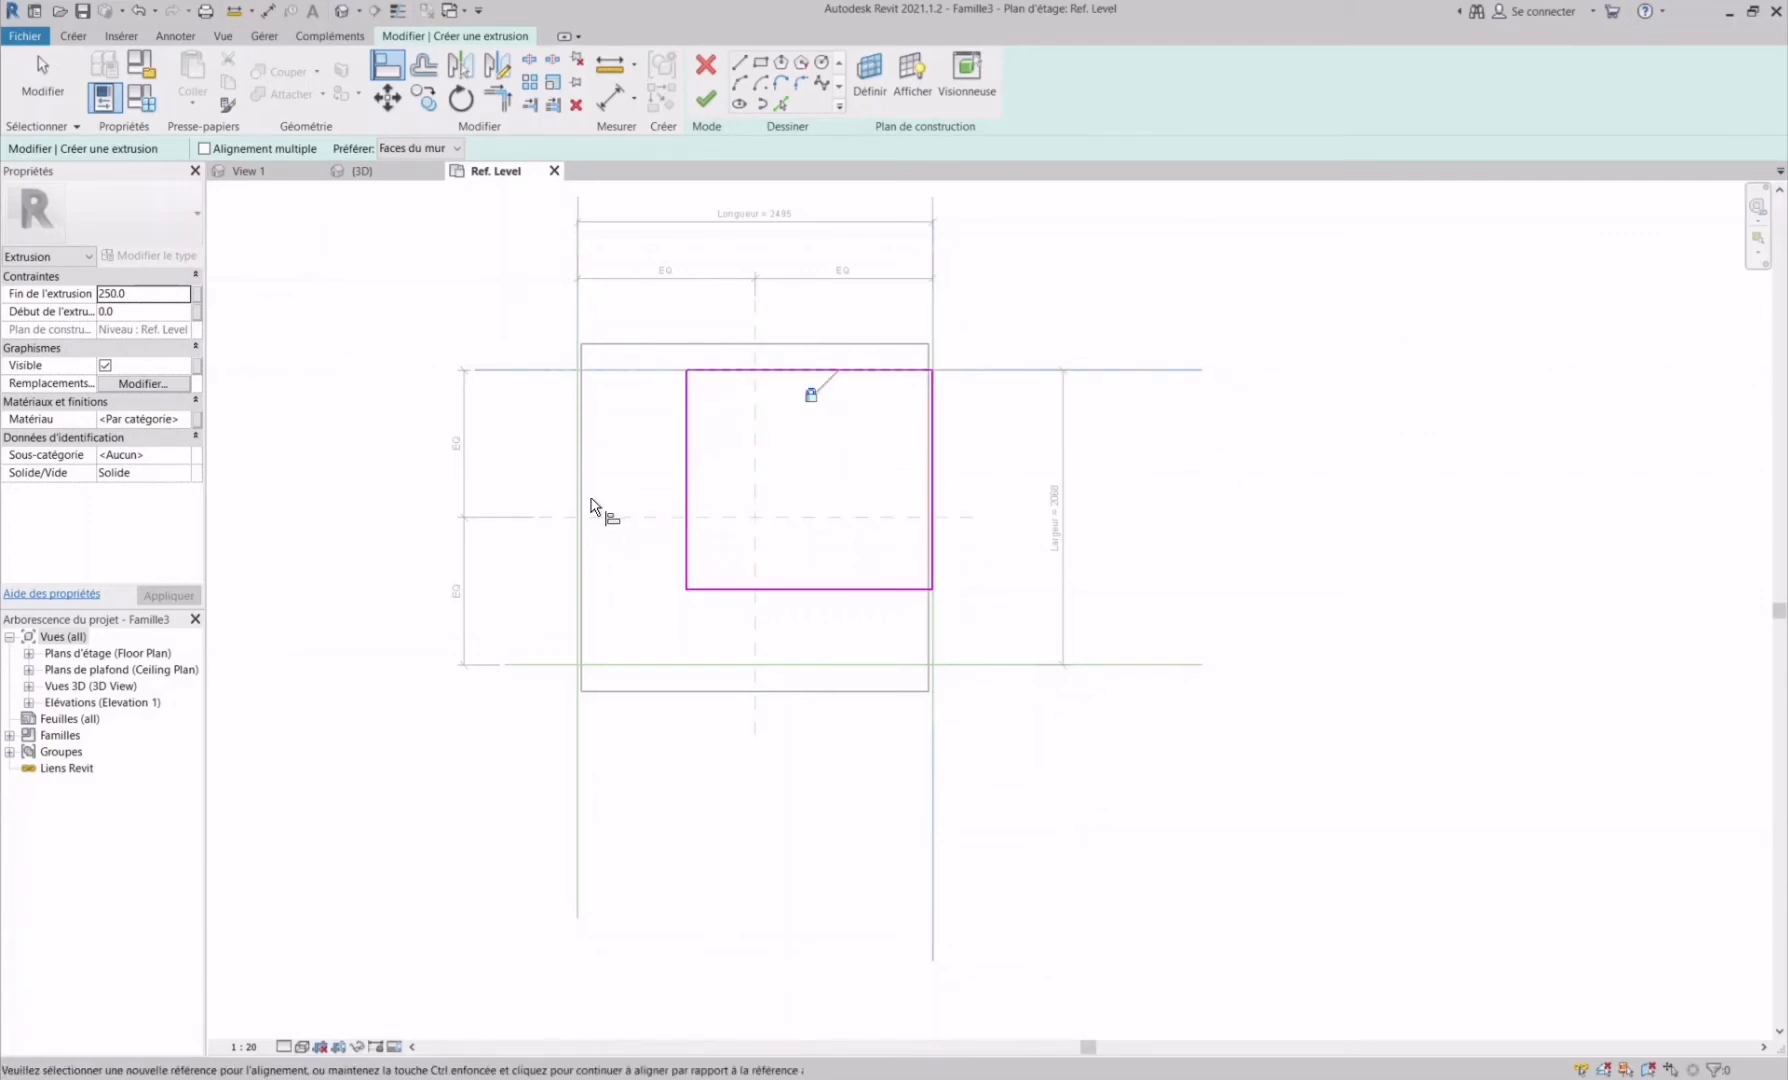
# - Align and lock the sketch's left and lower edges to their reference lines, and finish the extrusion
pyautogui.click(591, 507)
pyautogui.click(688, 507)
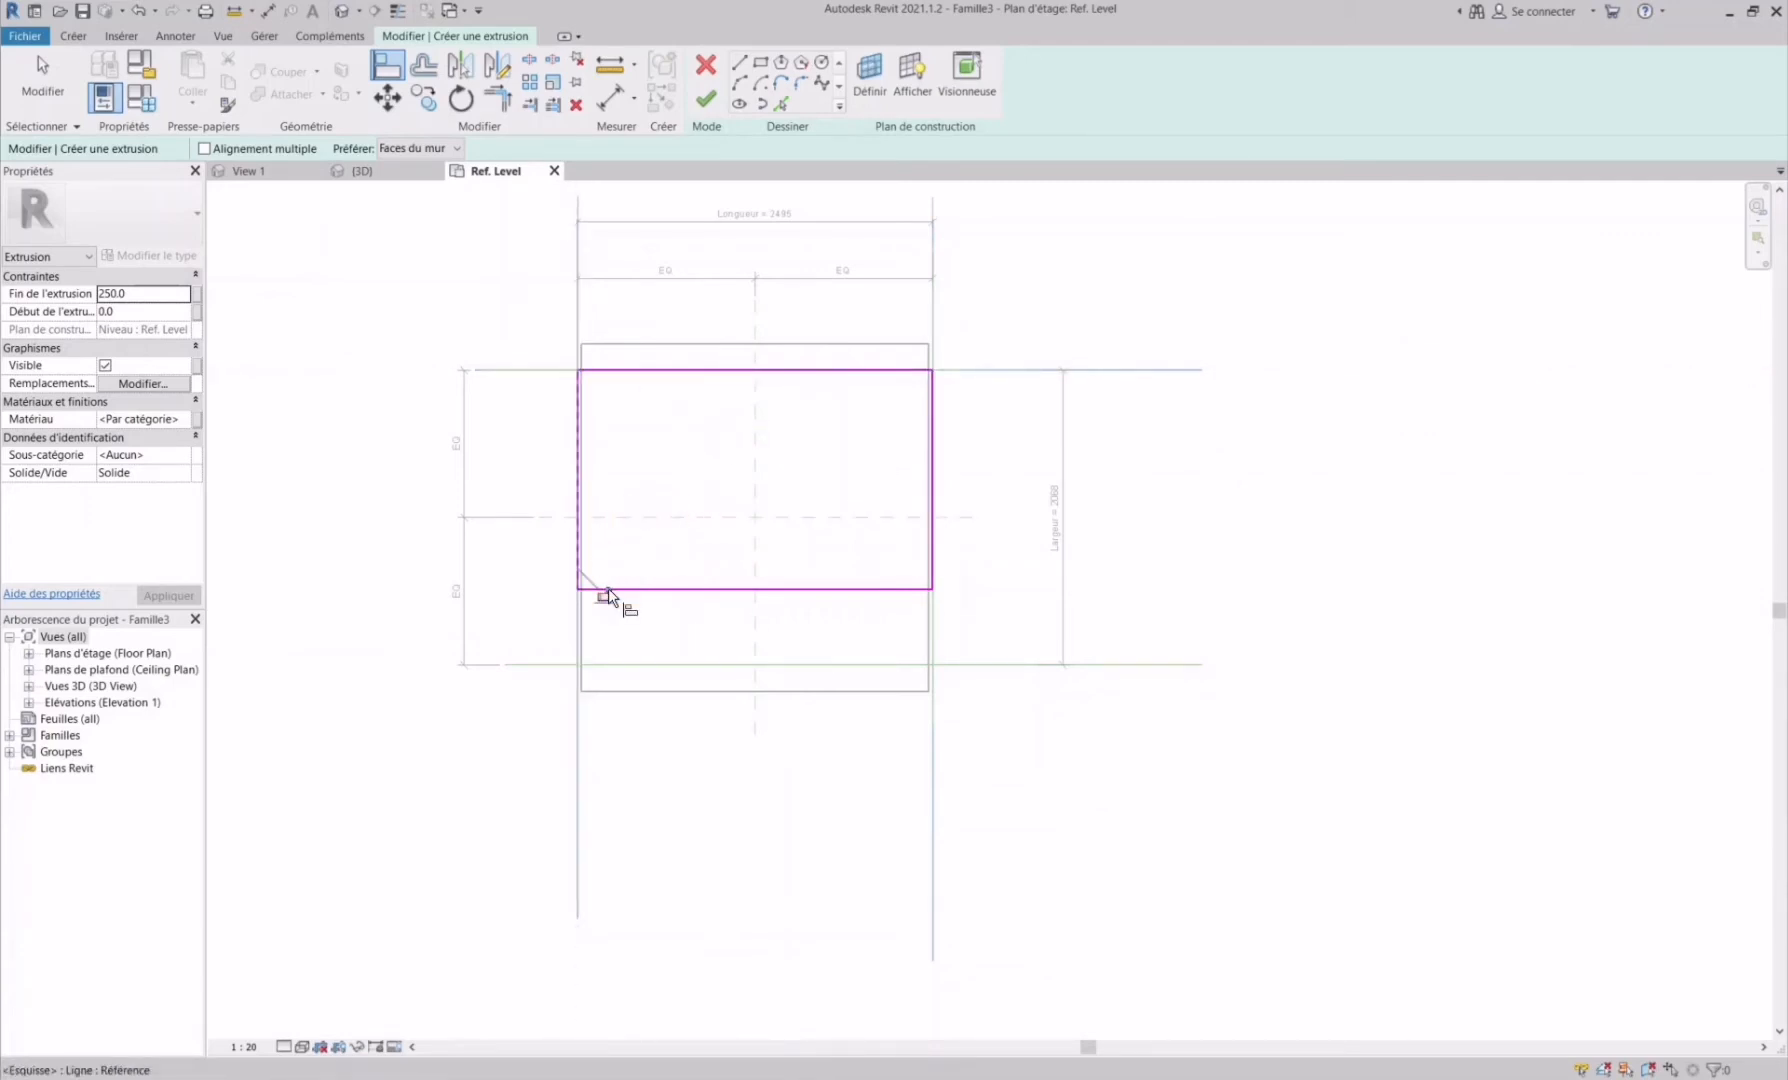
pyautogui.click(716, 664)
pyautogui.click(758, 589)
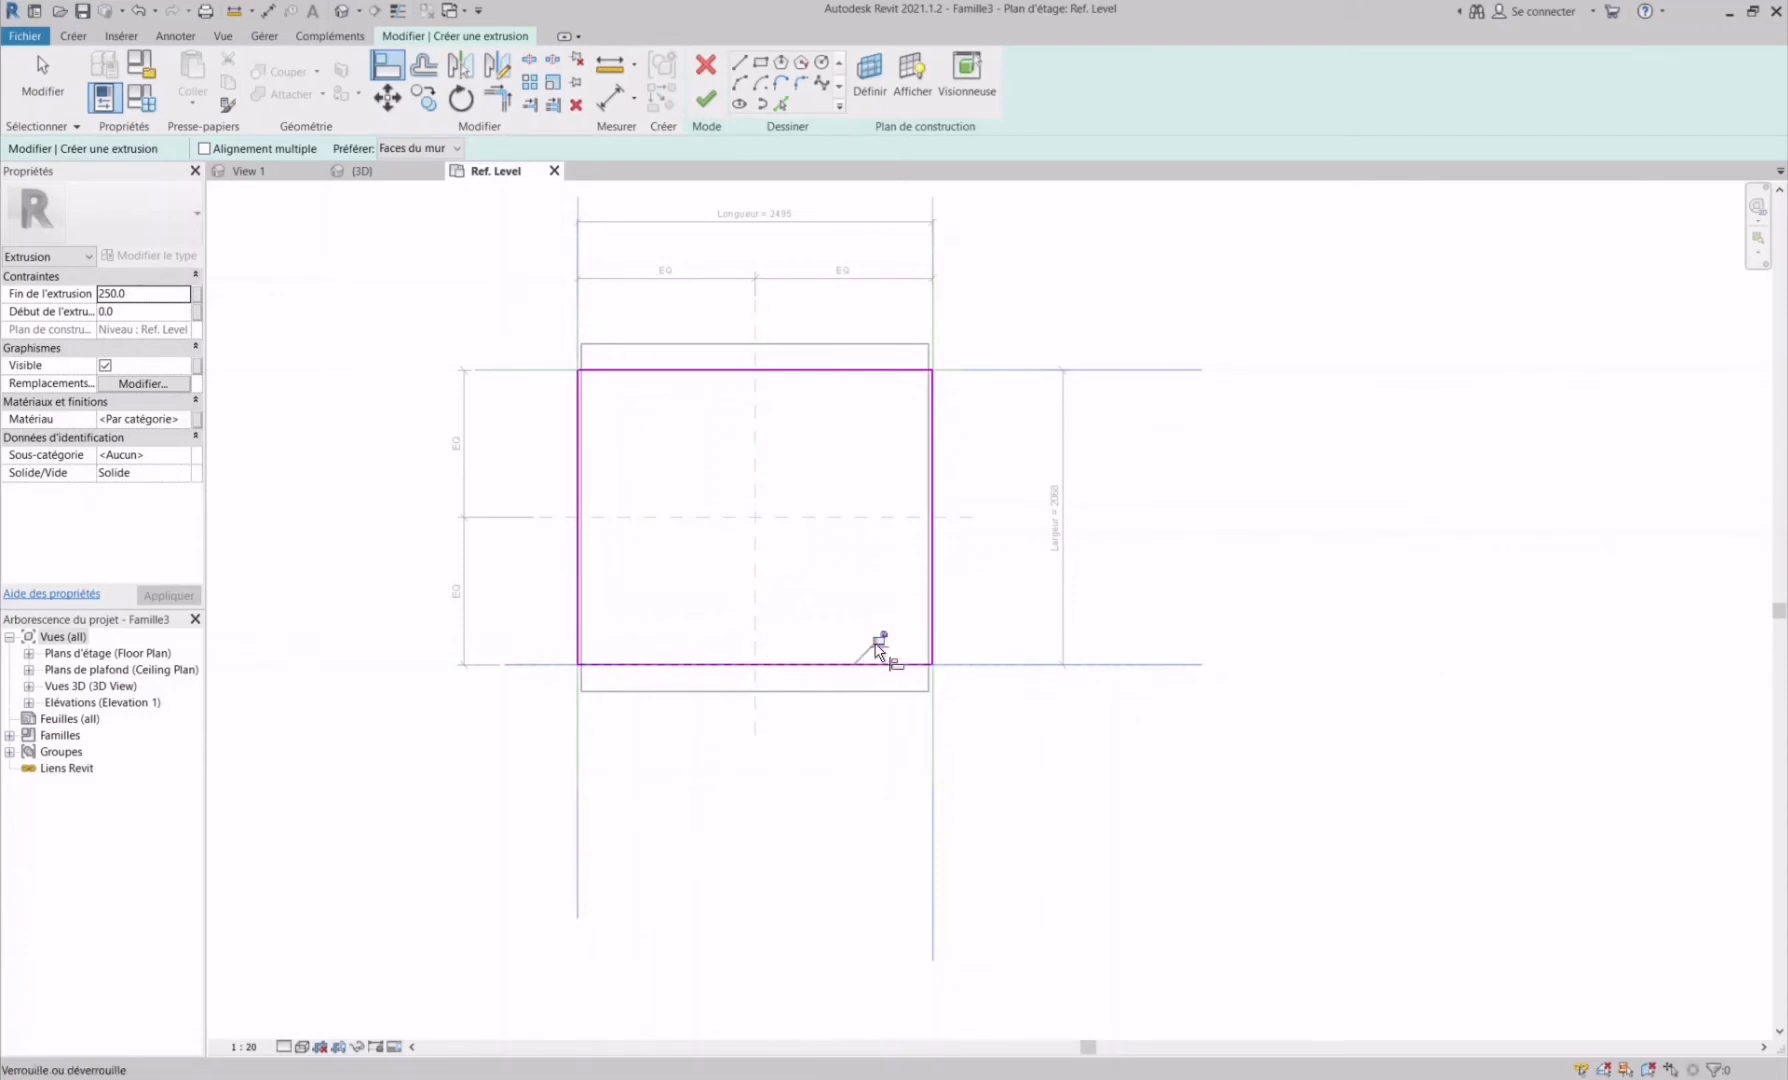
pyautogui.click(712, 97)
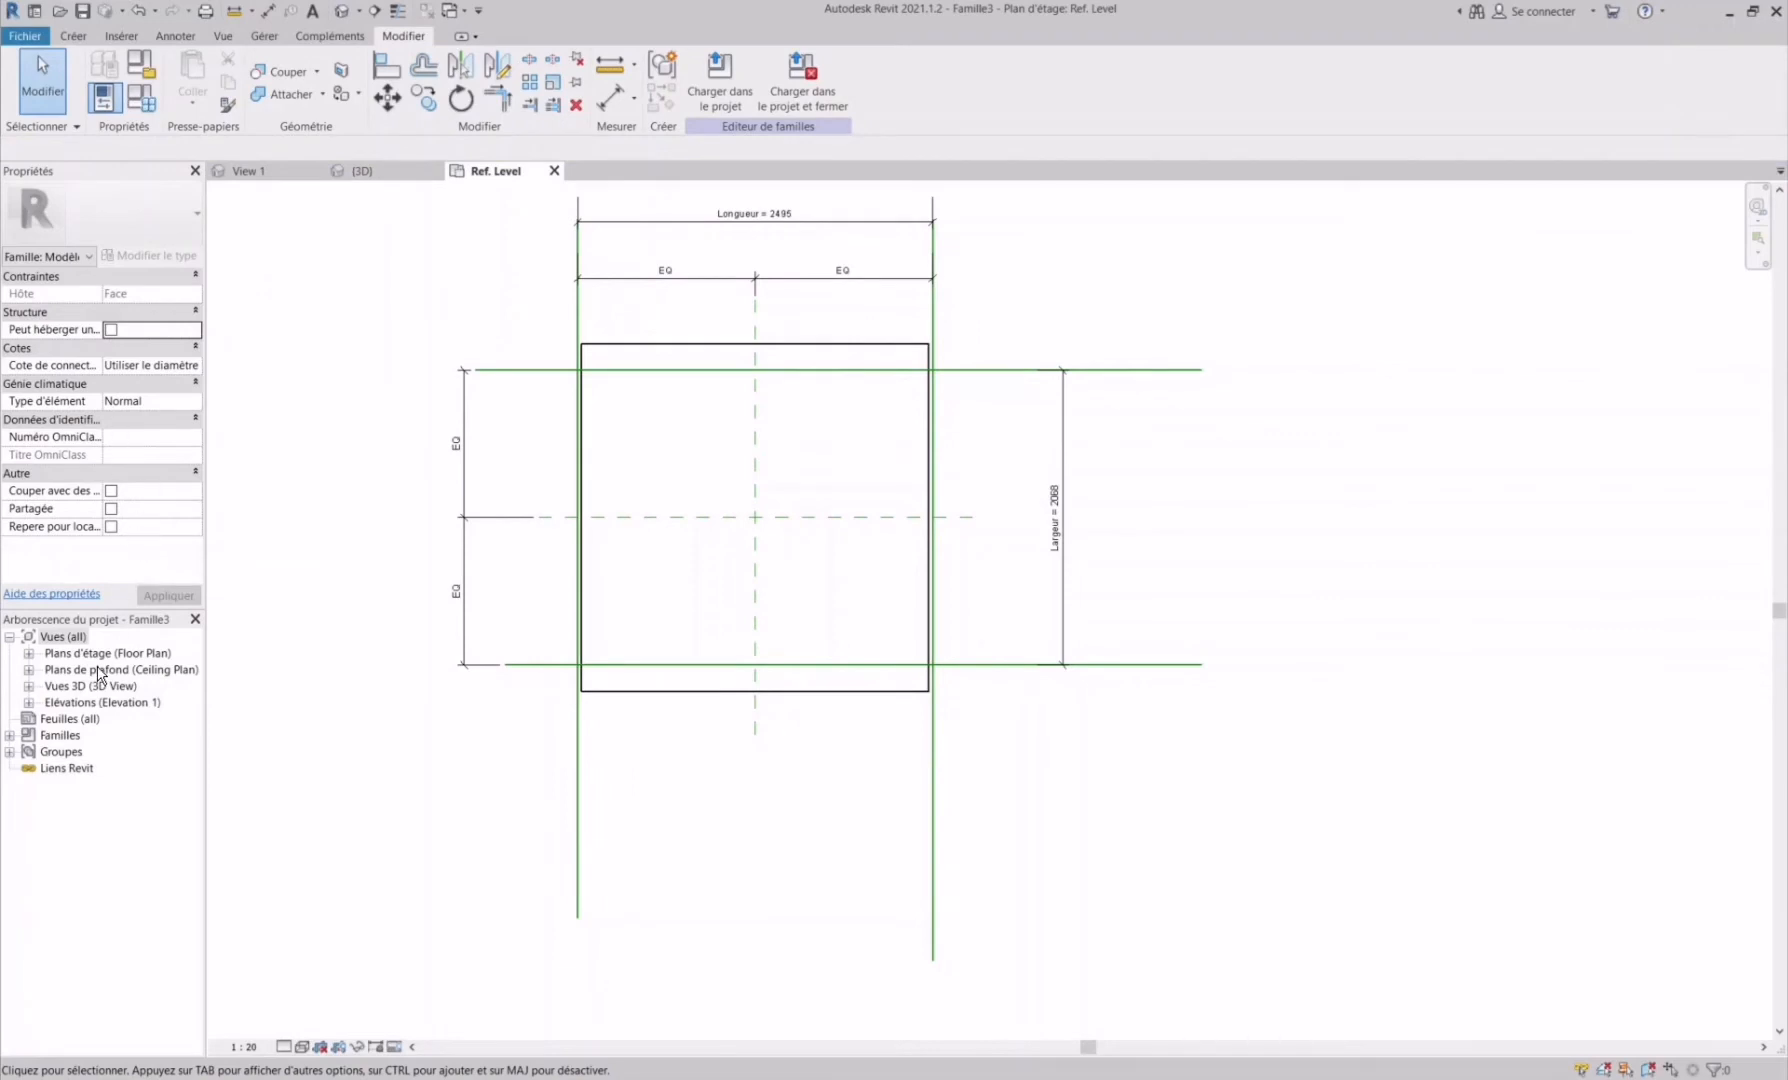
# - Open the Left elevation and draw a horizontal reference line above the extrusion, crossing the central vertical plane
pyautogui.click(29, 703)
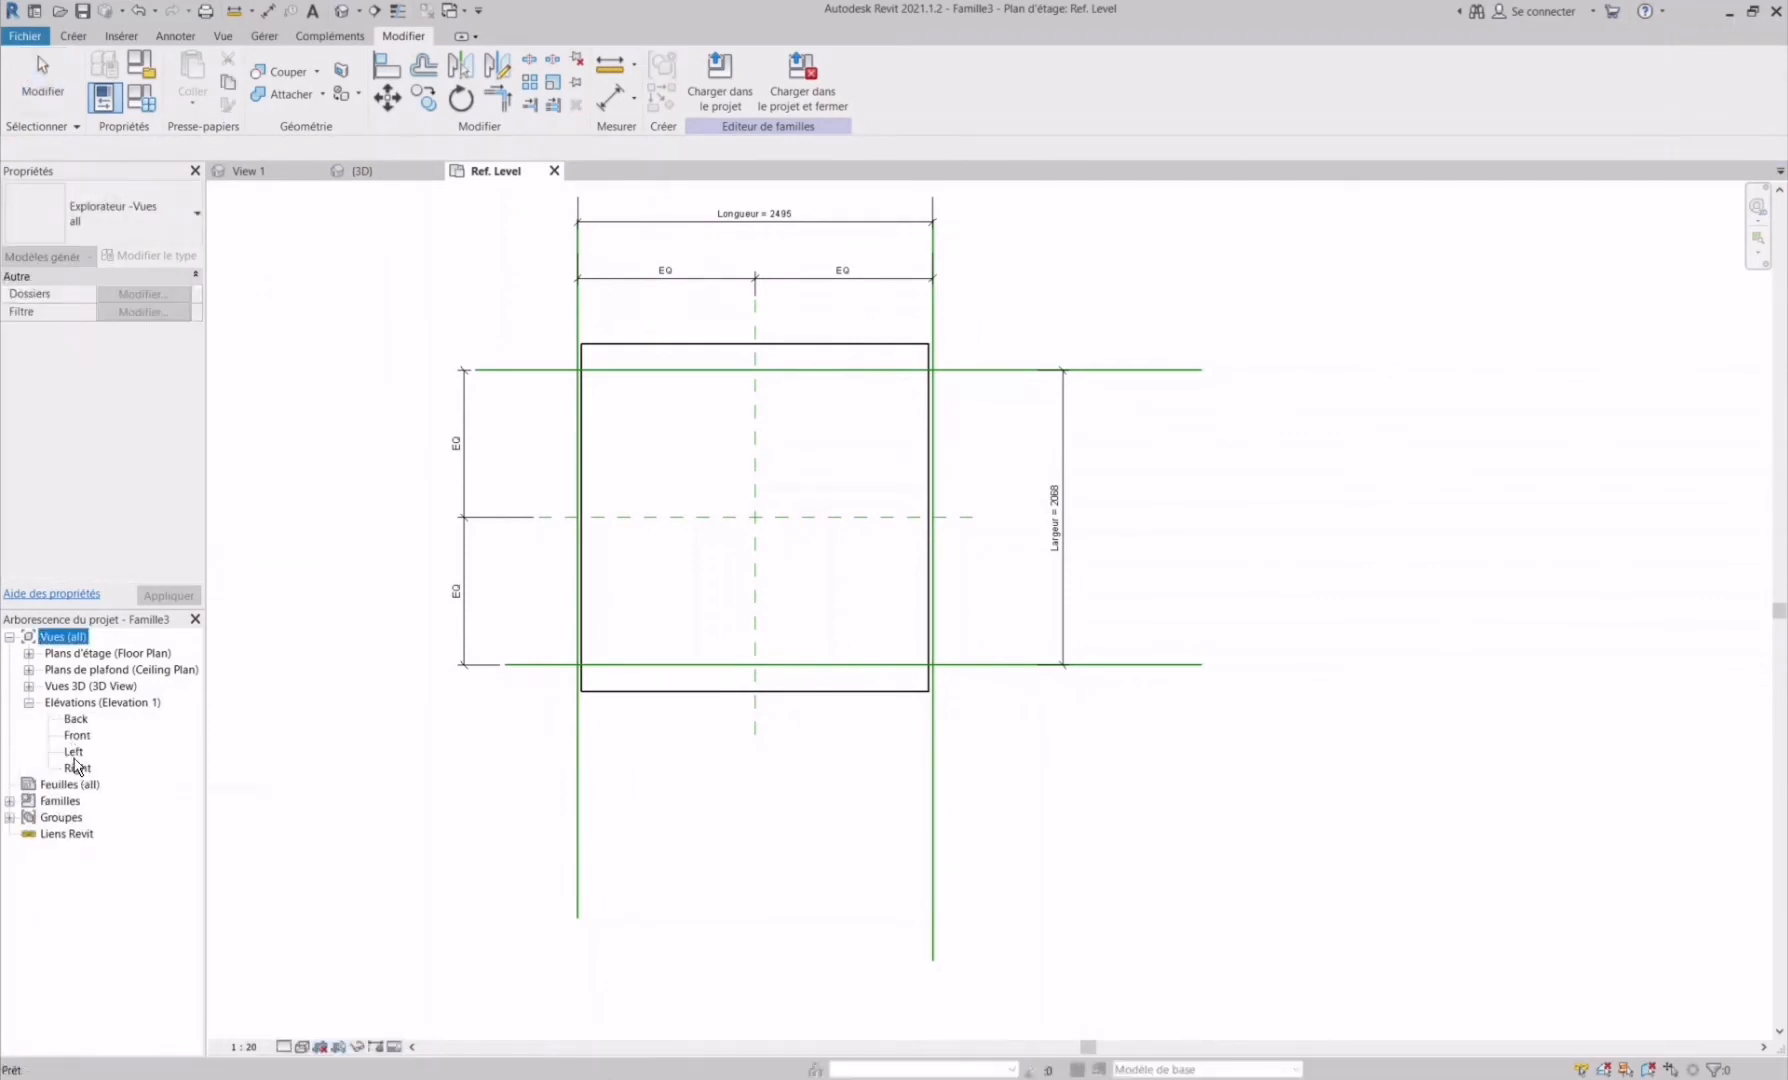
pyautogui.doubleClick(74, 752)
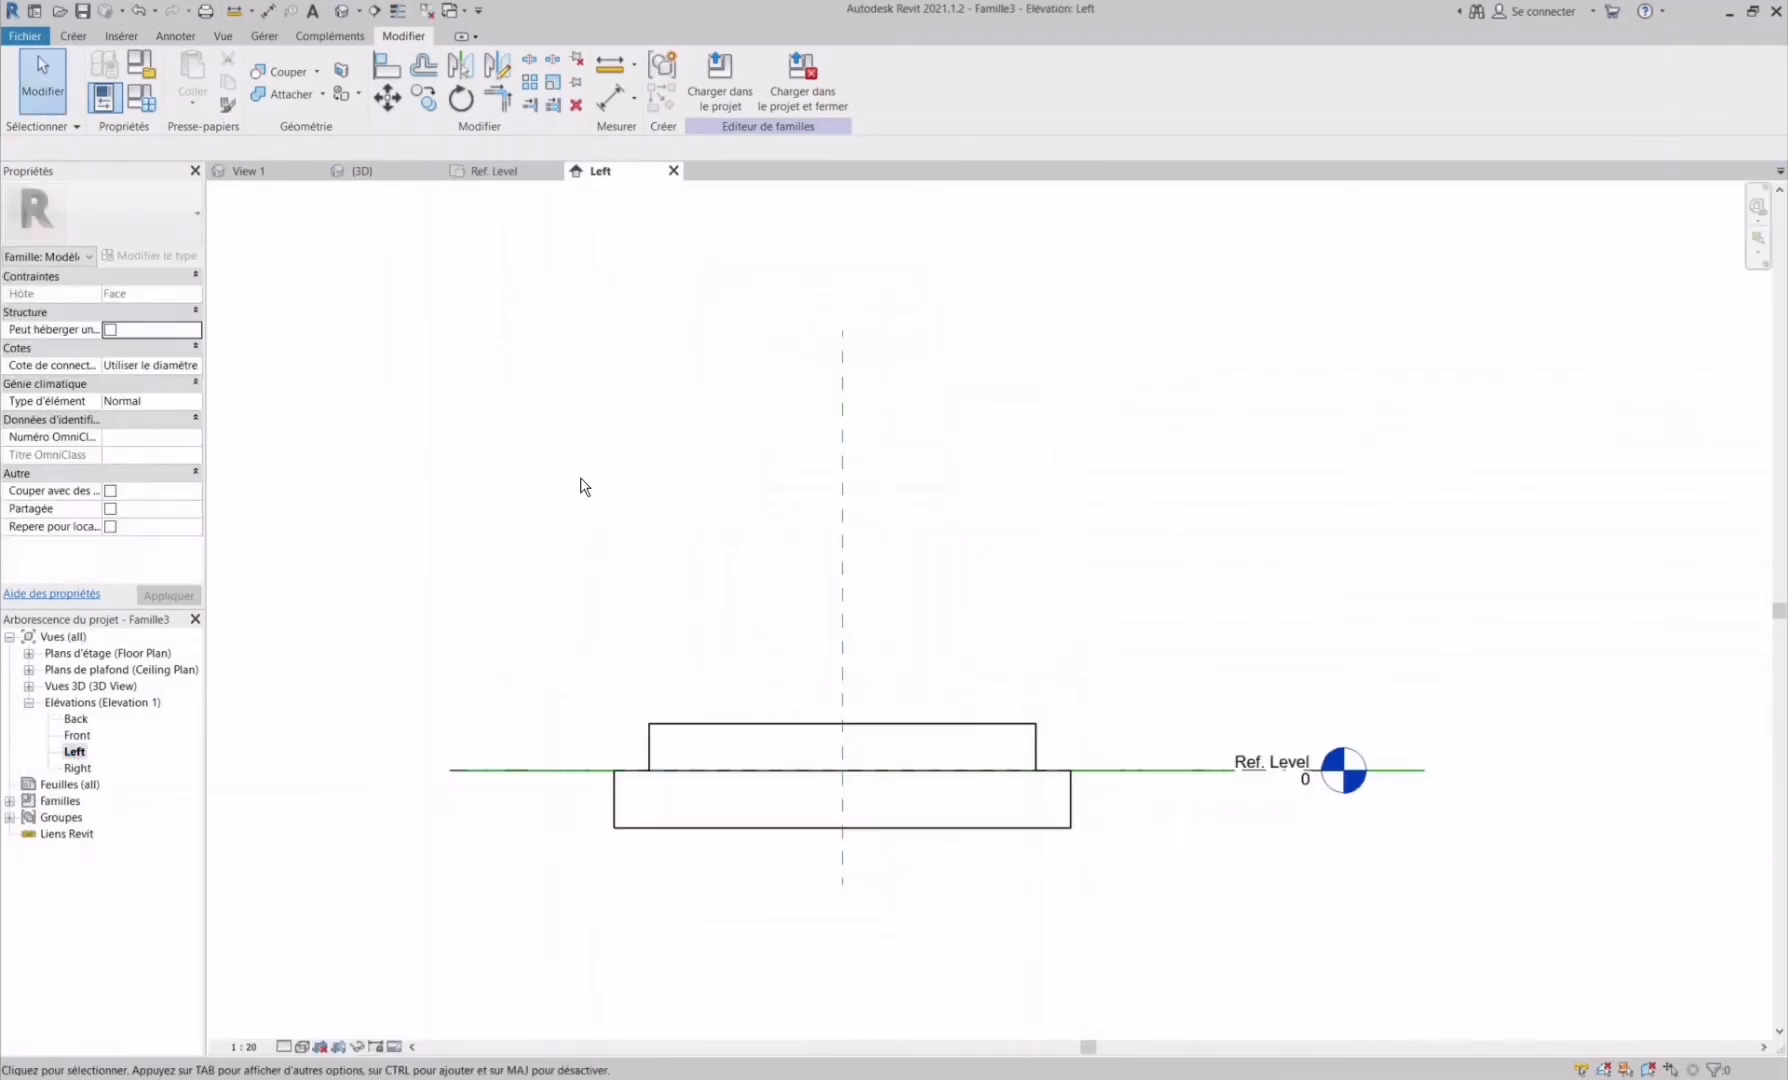
pyautogui.click(73, 36)
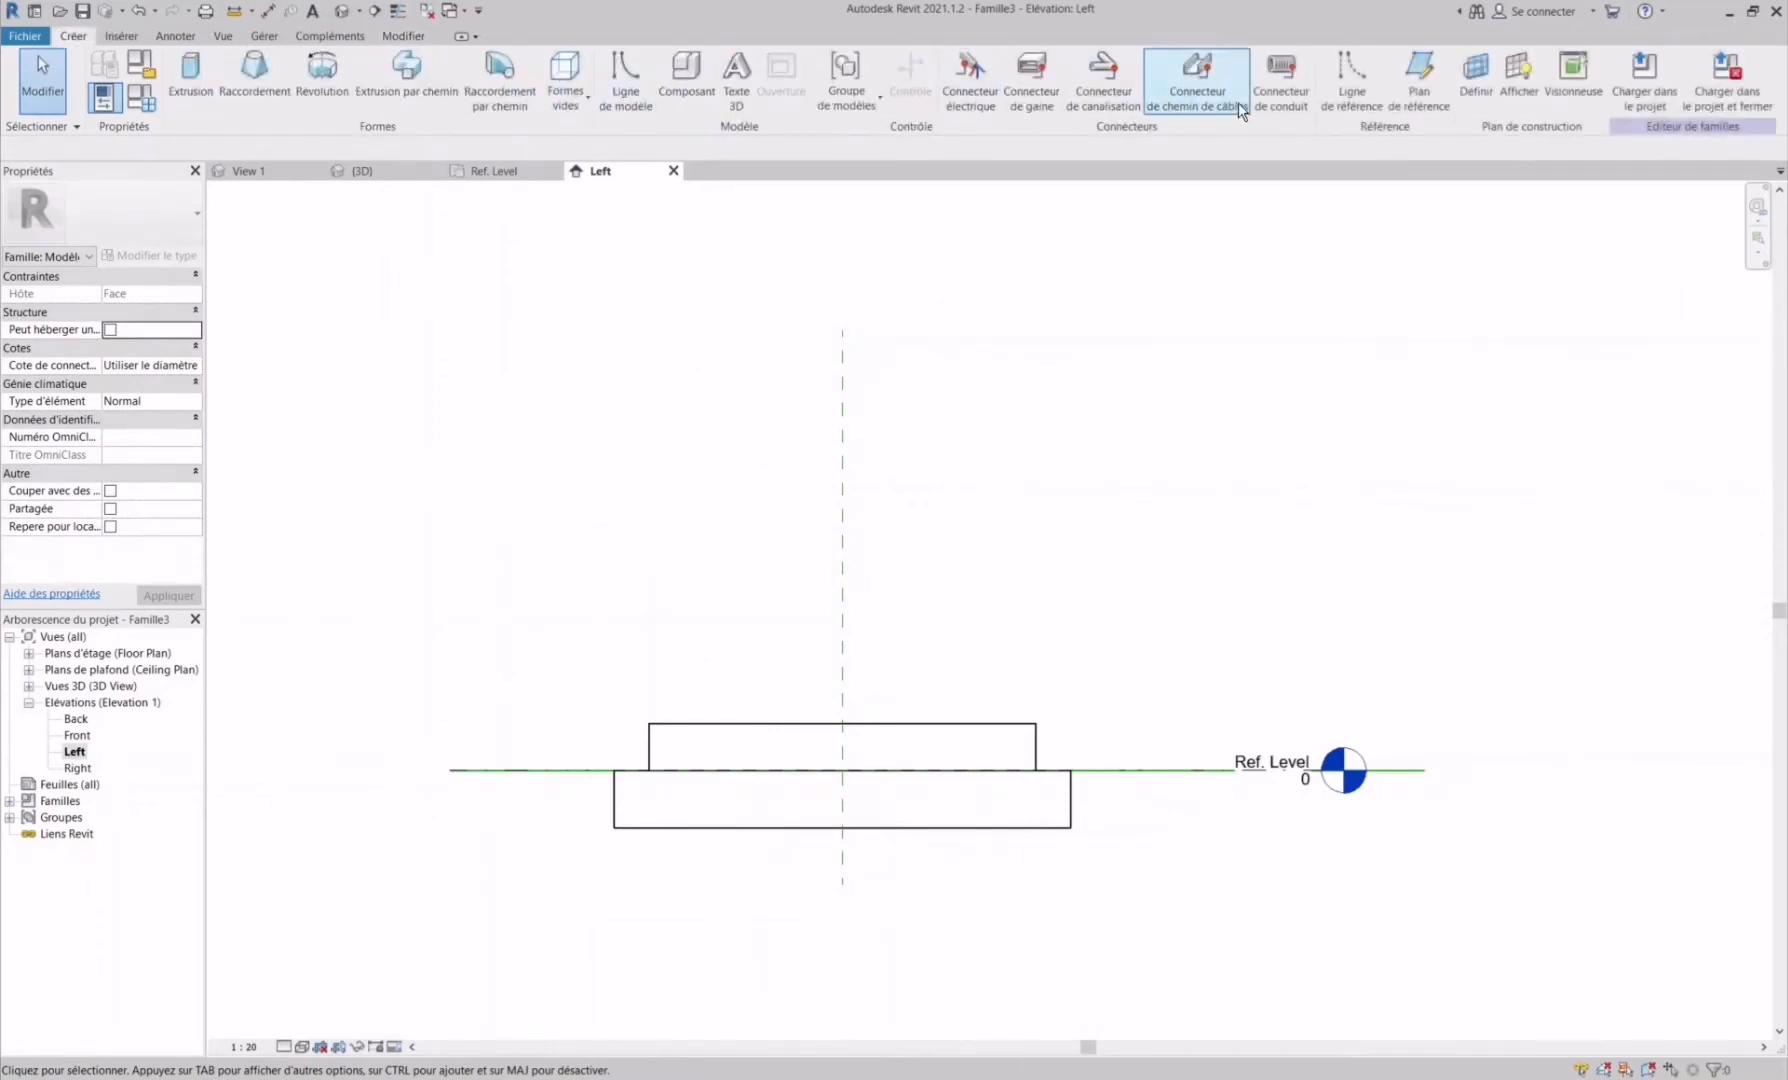
pyautogui.click(1383, 97)
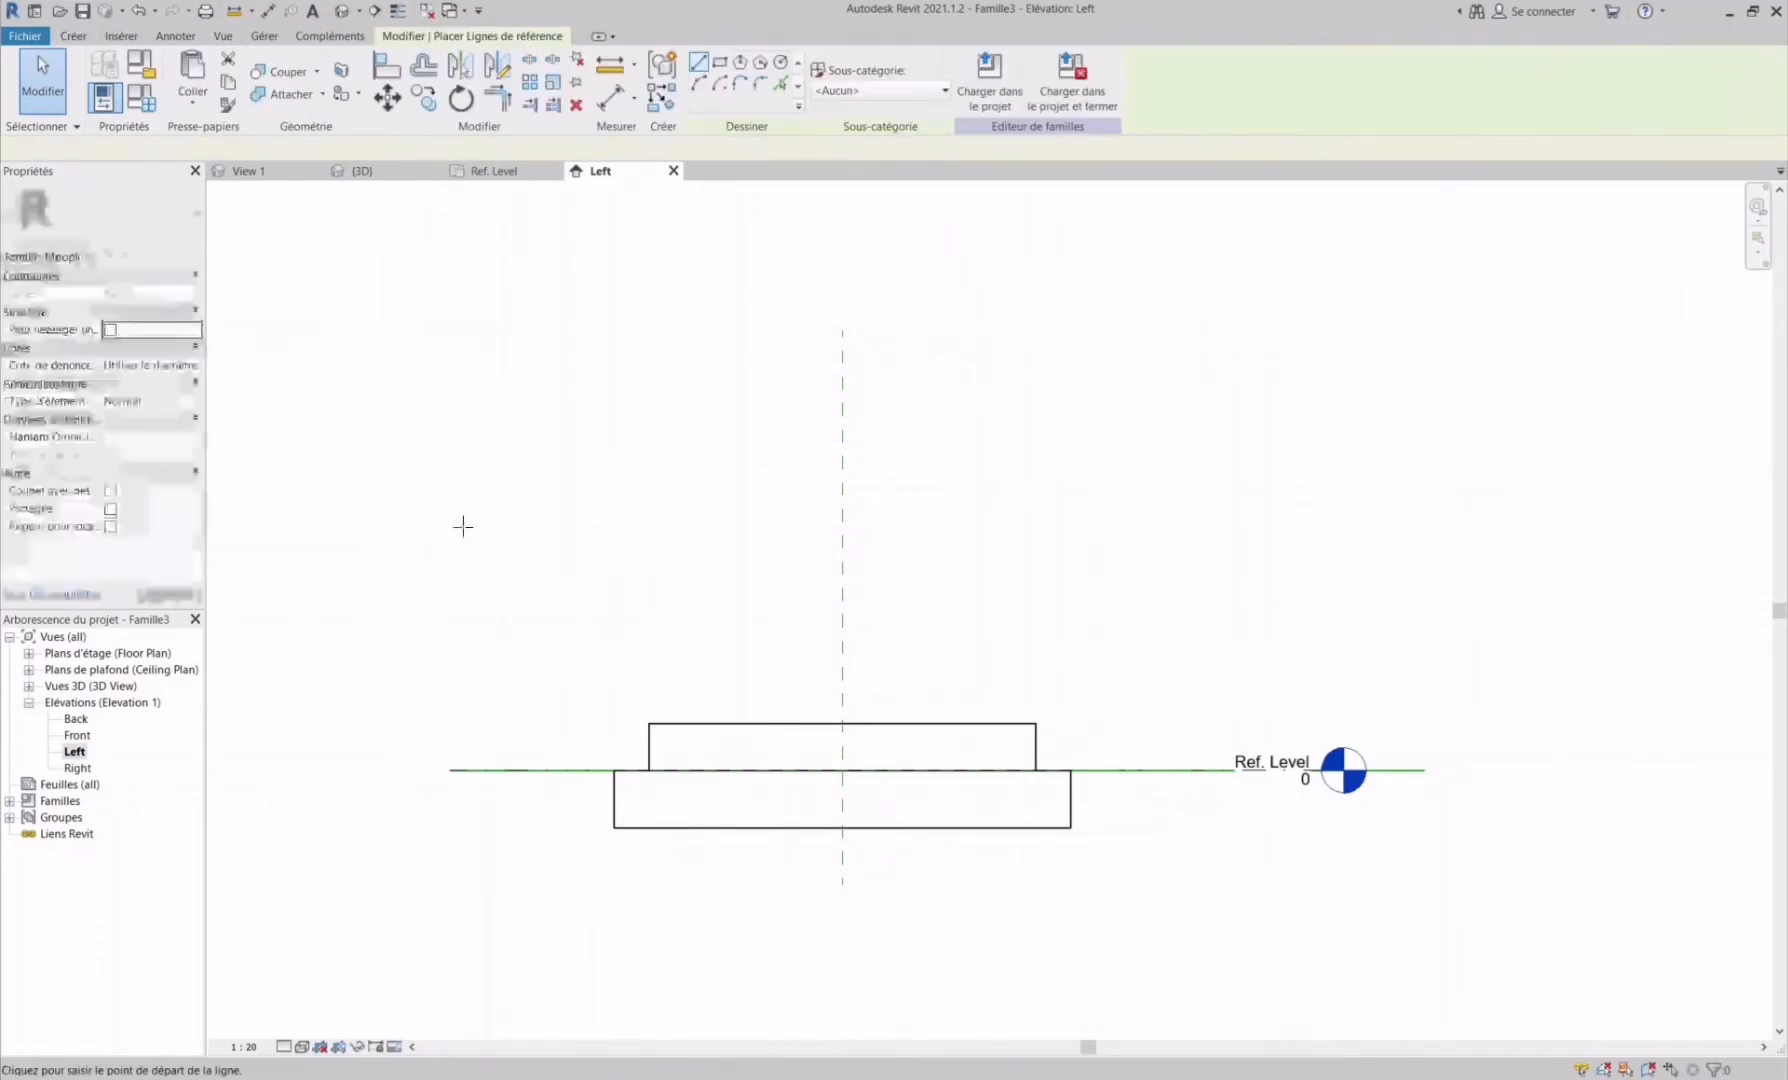
pyautogui.click(1168, 548)
pyautogui.press('Escape')
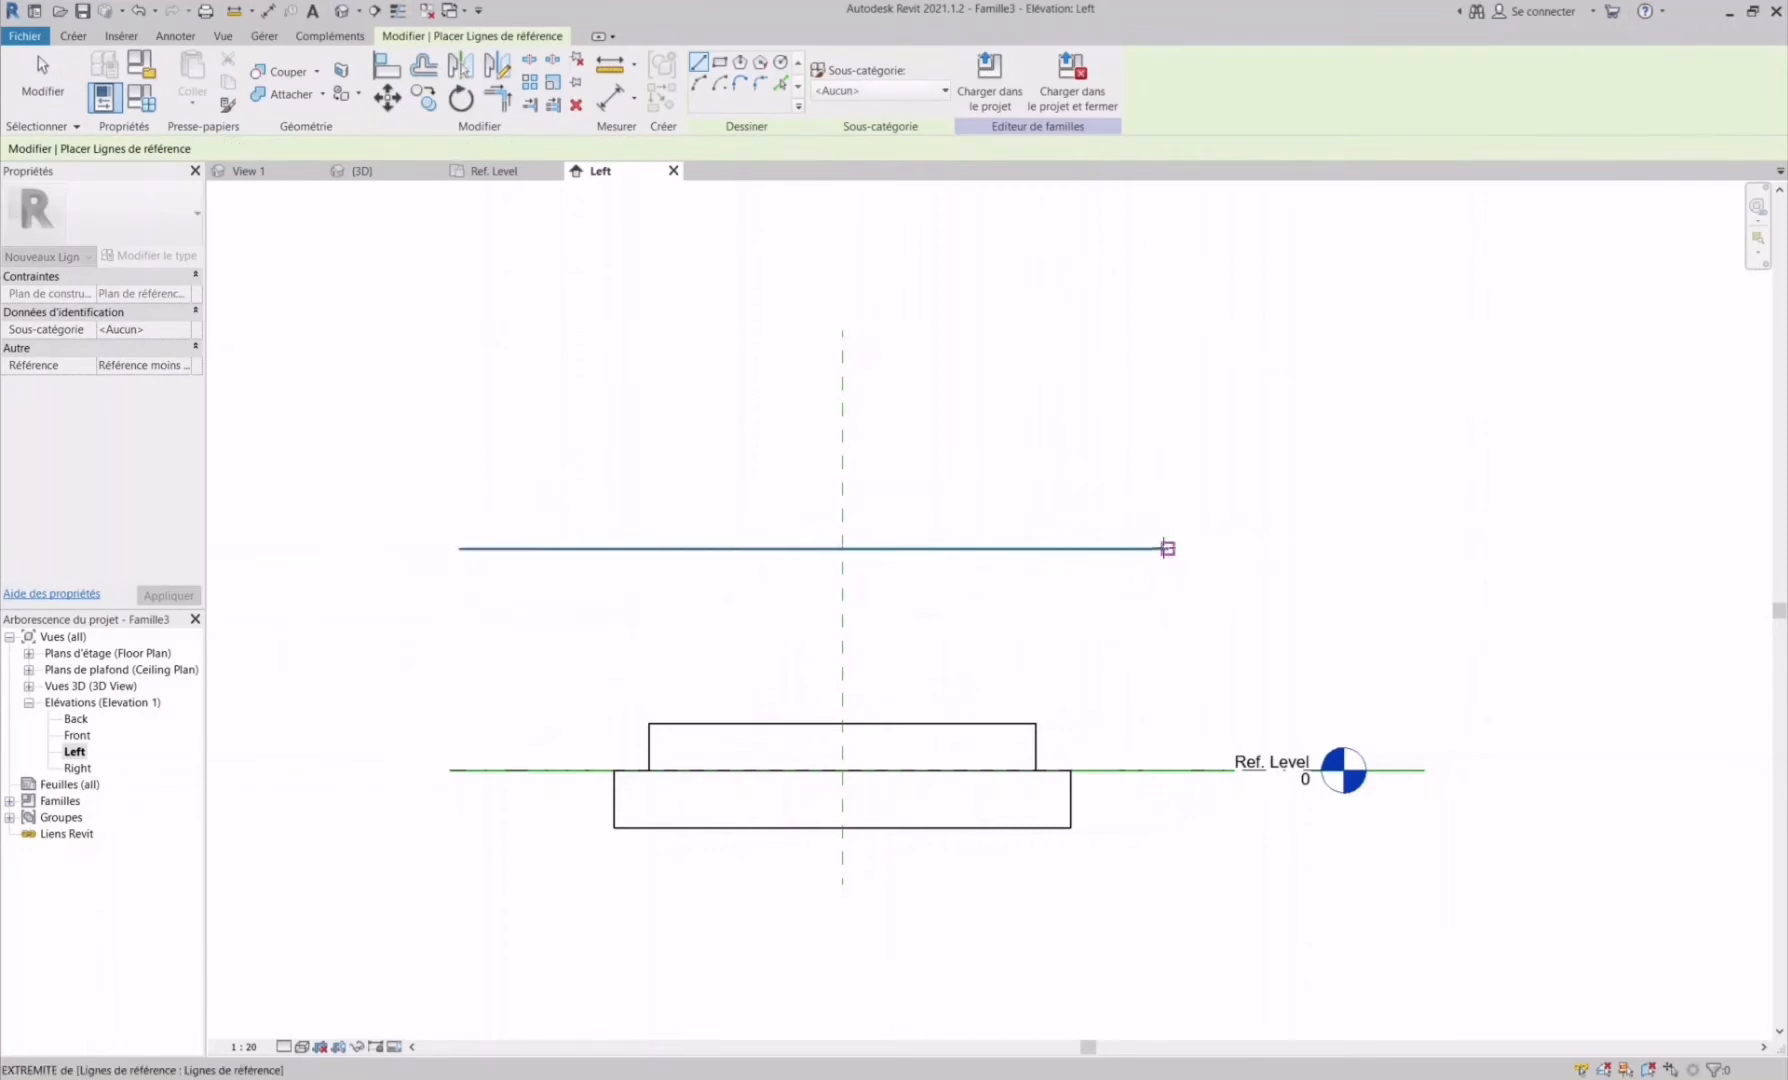
# - Add an aligned dimension between the Ref. Level and the horizontal reference line above the extrusion
pyautogui.click(610, 97)
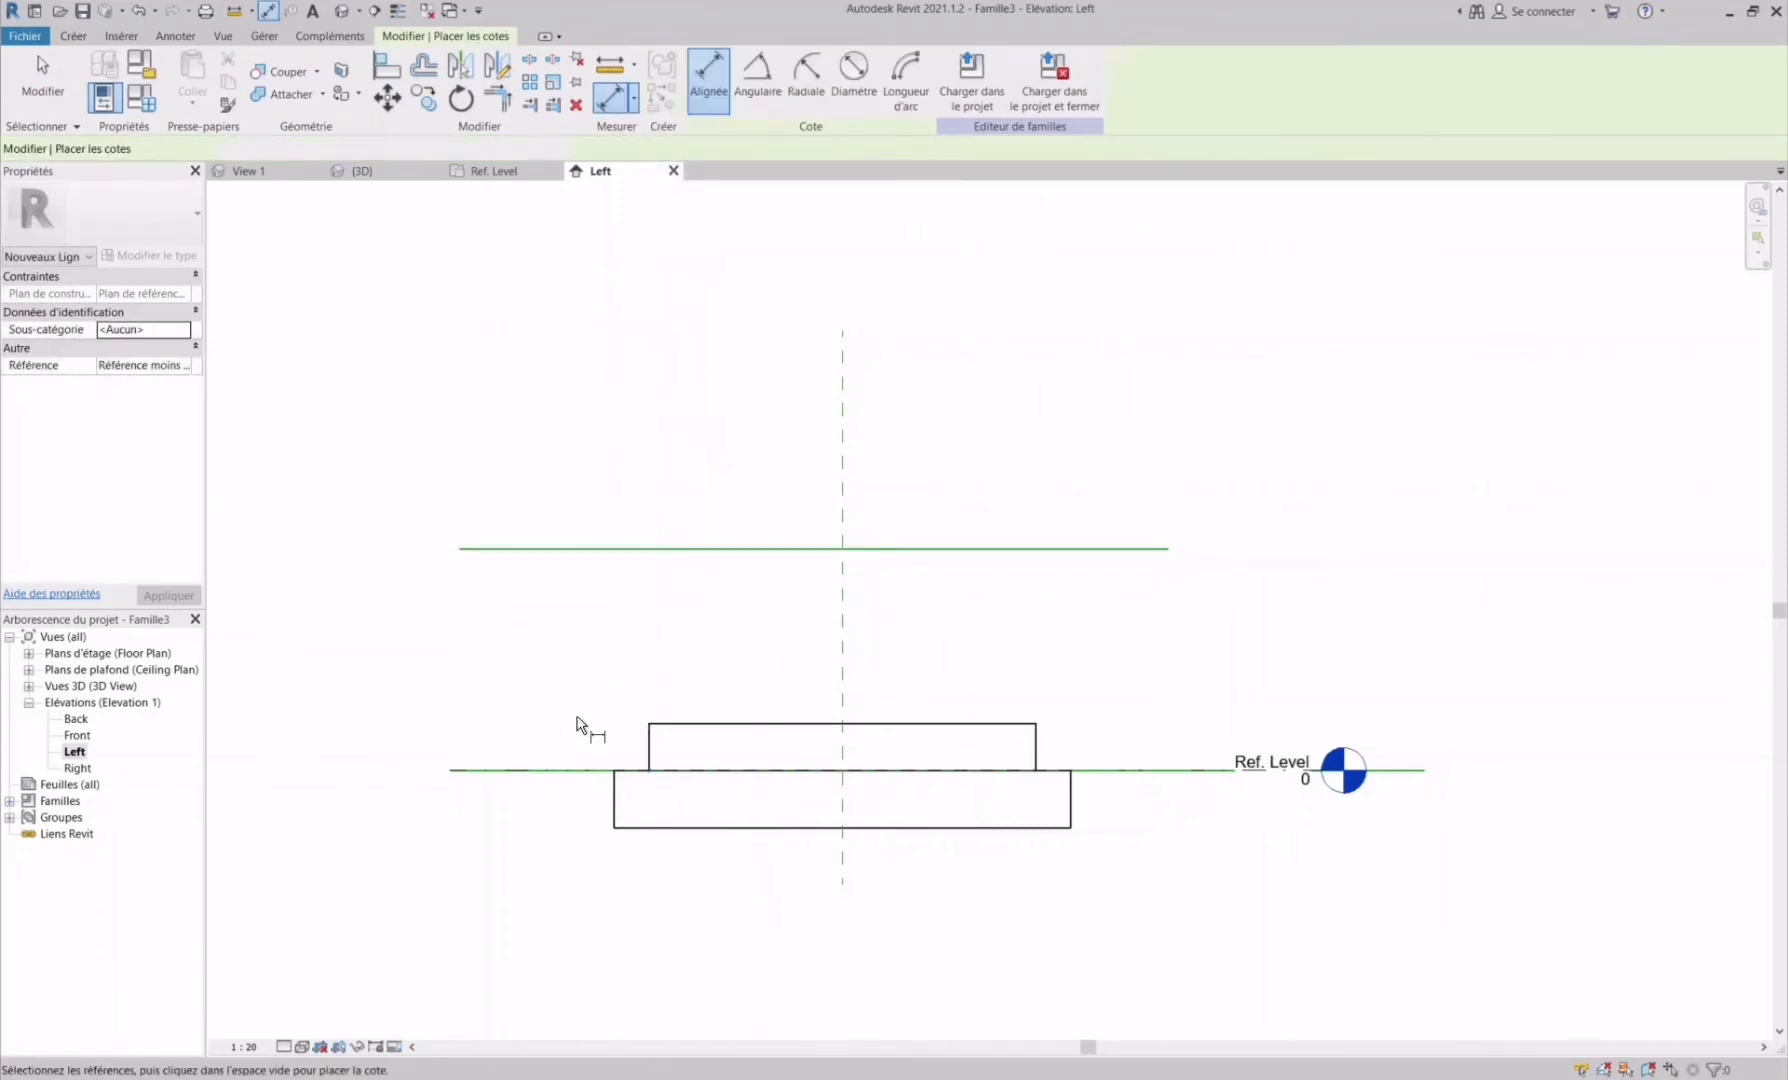
pyautogui.click(545, 770)
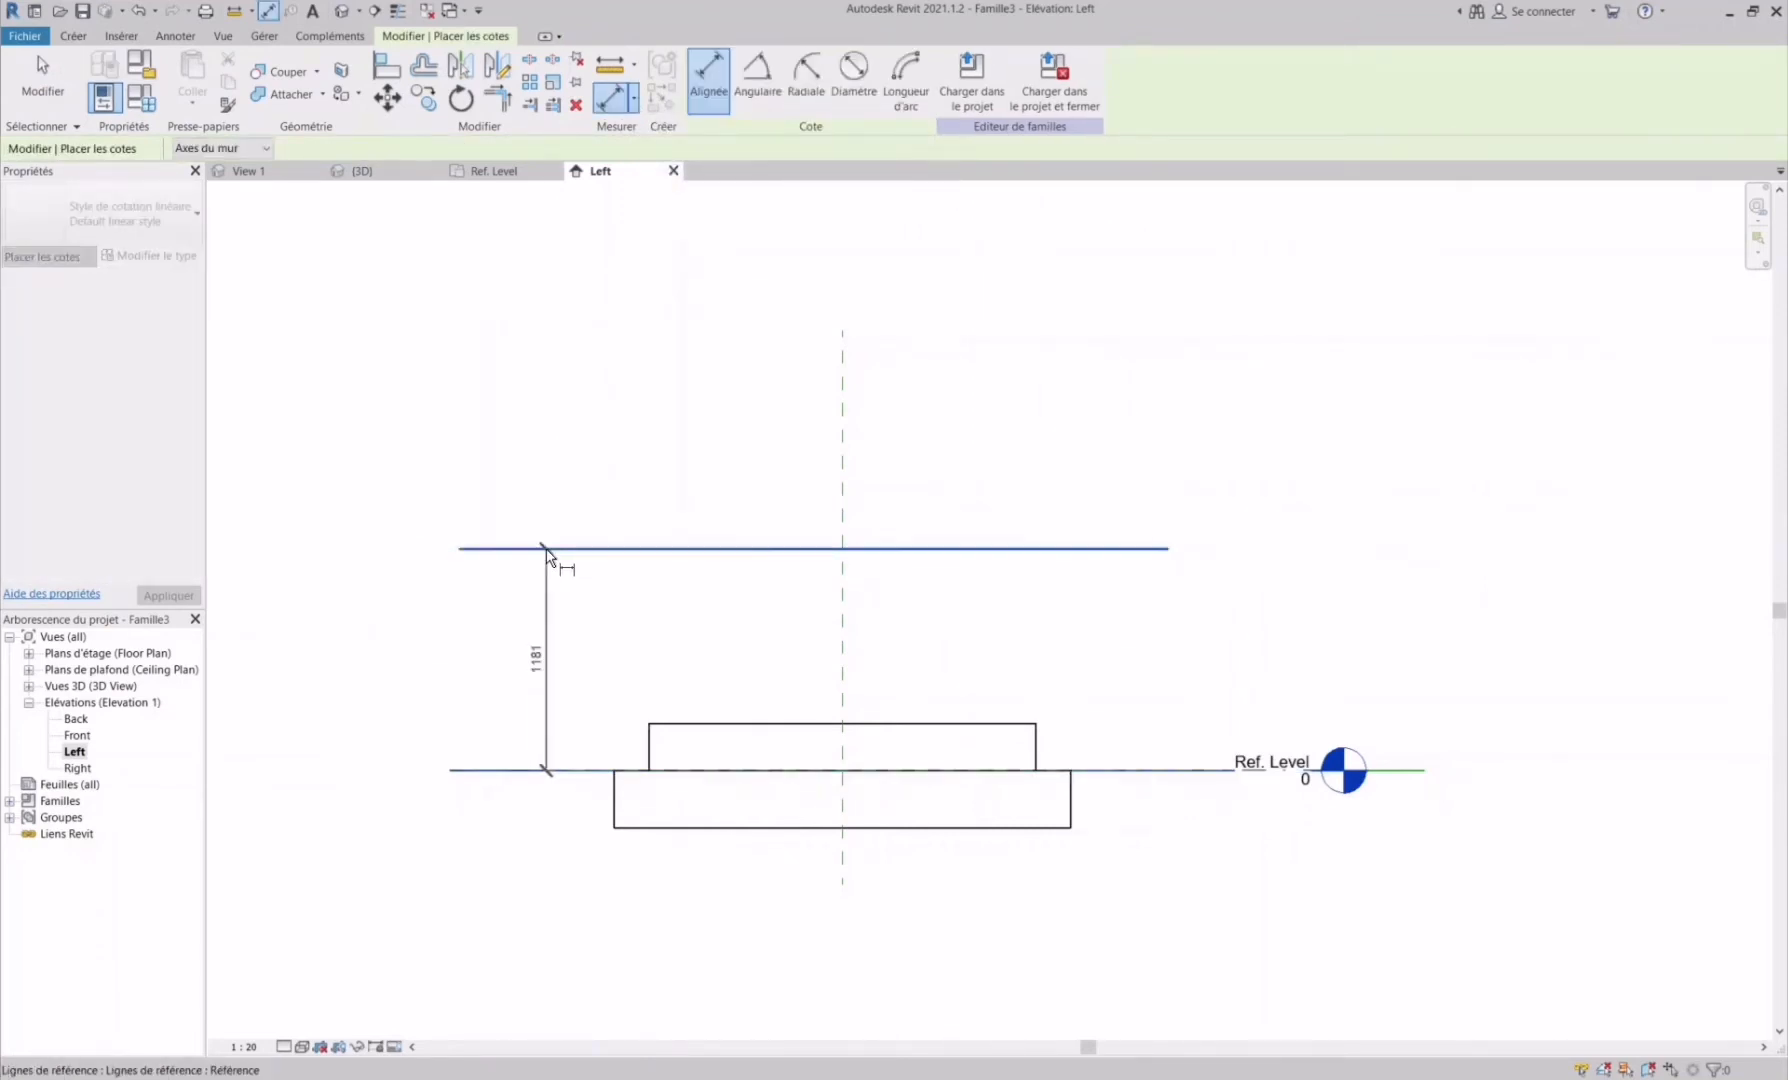
pyautogui.click(560, 549)
pyautogui.click(568, 670)
pyautogui.press('Escape')
pyautogui.press('Escape')
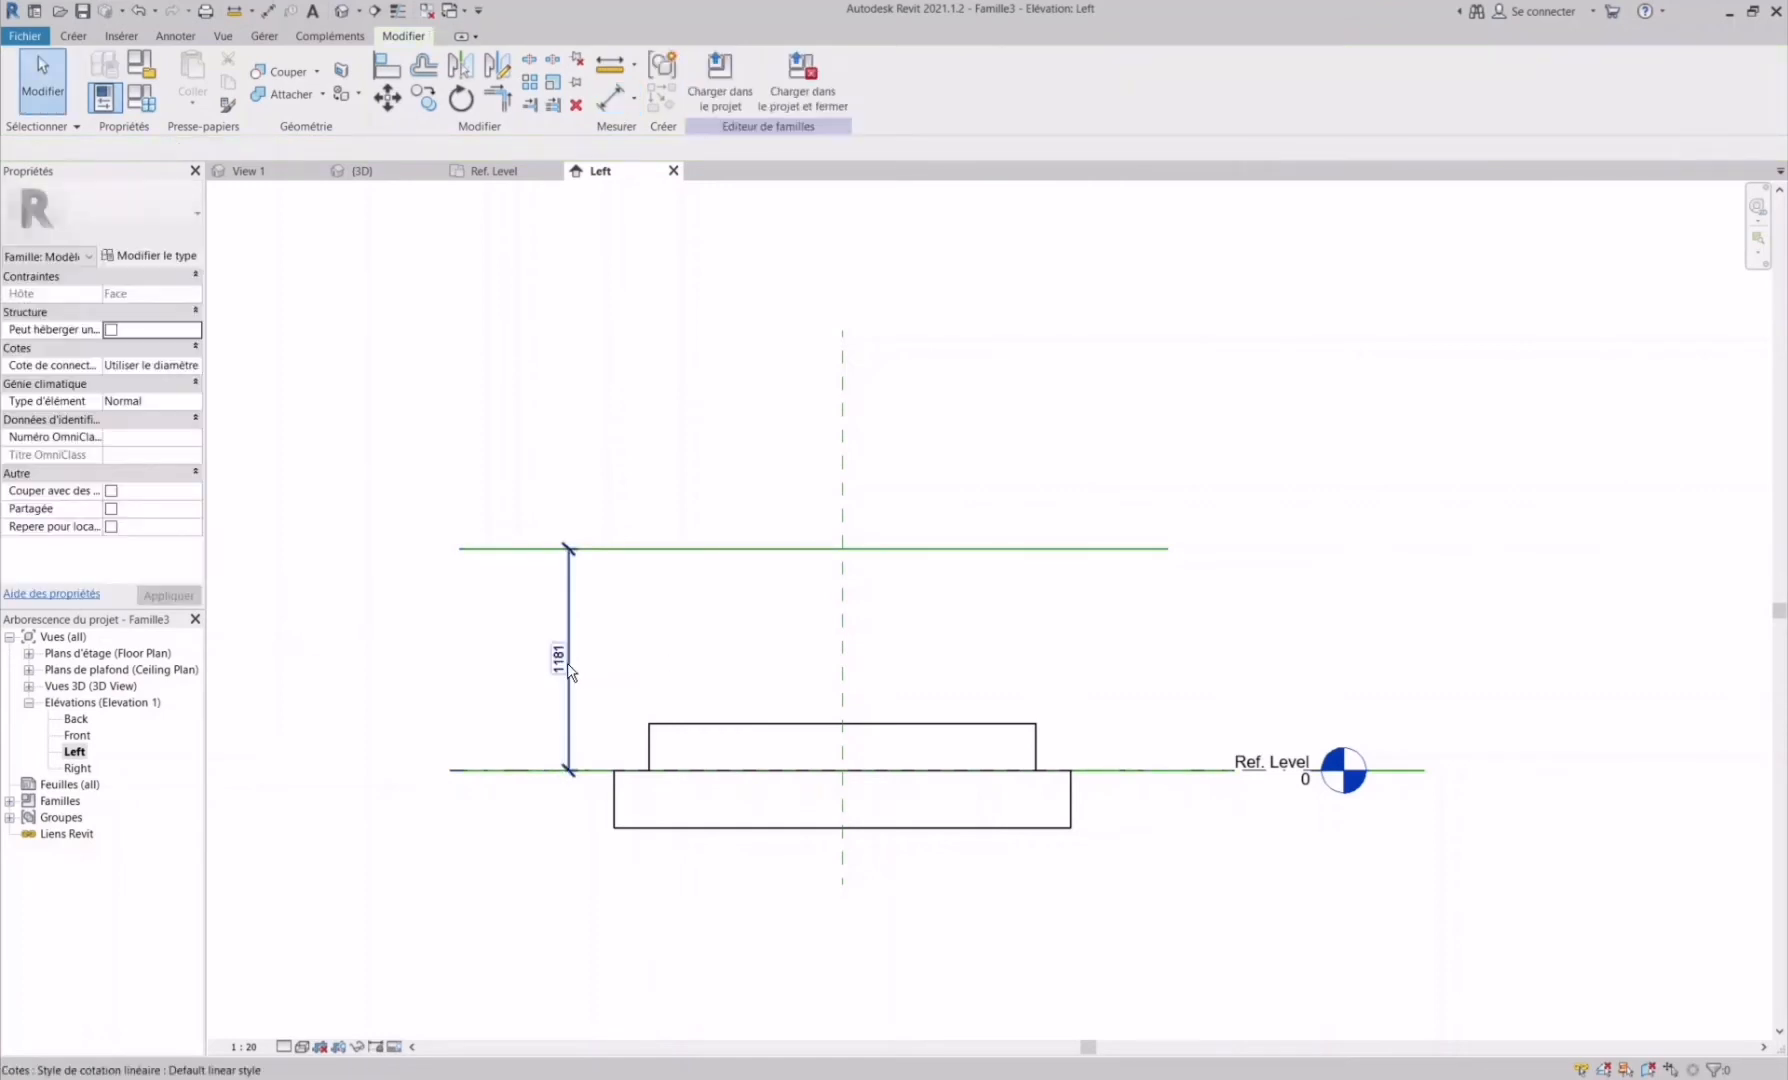
# - Label the vertical dimension above the Ref. Level with a new instance (Occurrence) family parameter named Hauteur
pyautogui.click(569, 660)
pyautogui.click(885, 78)
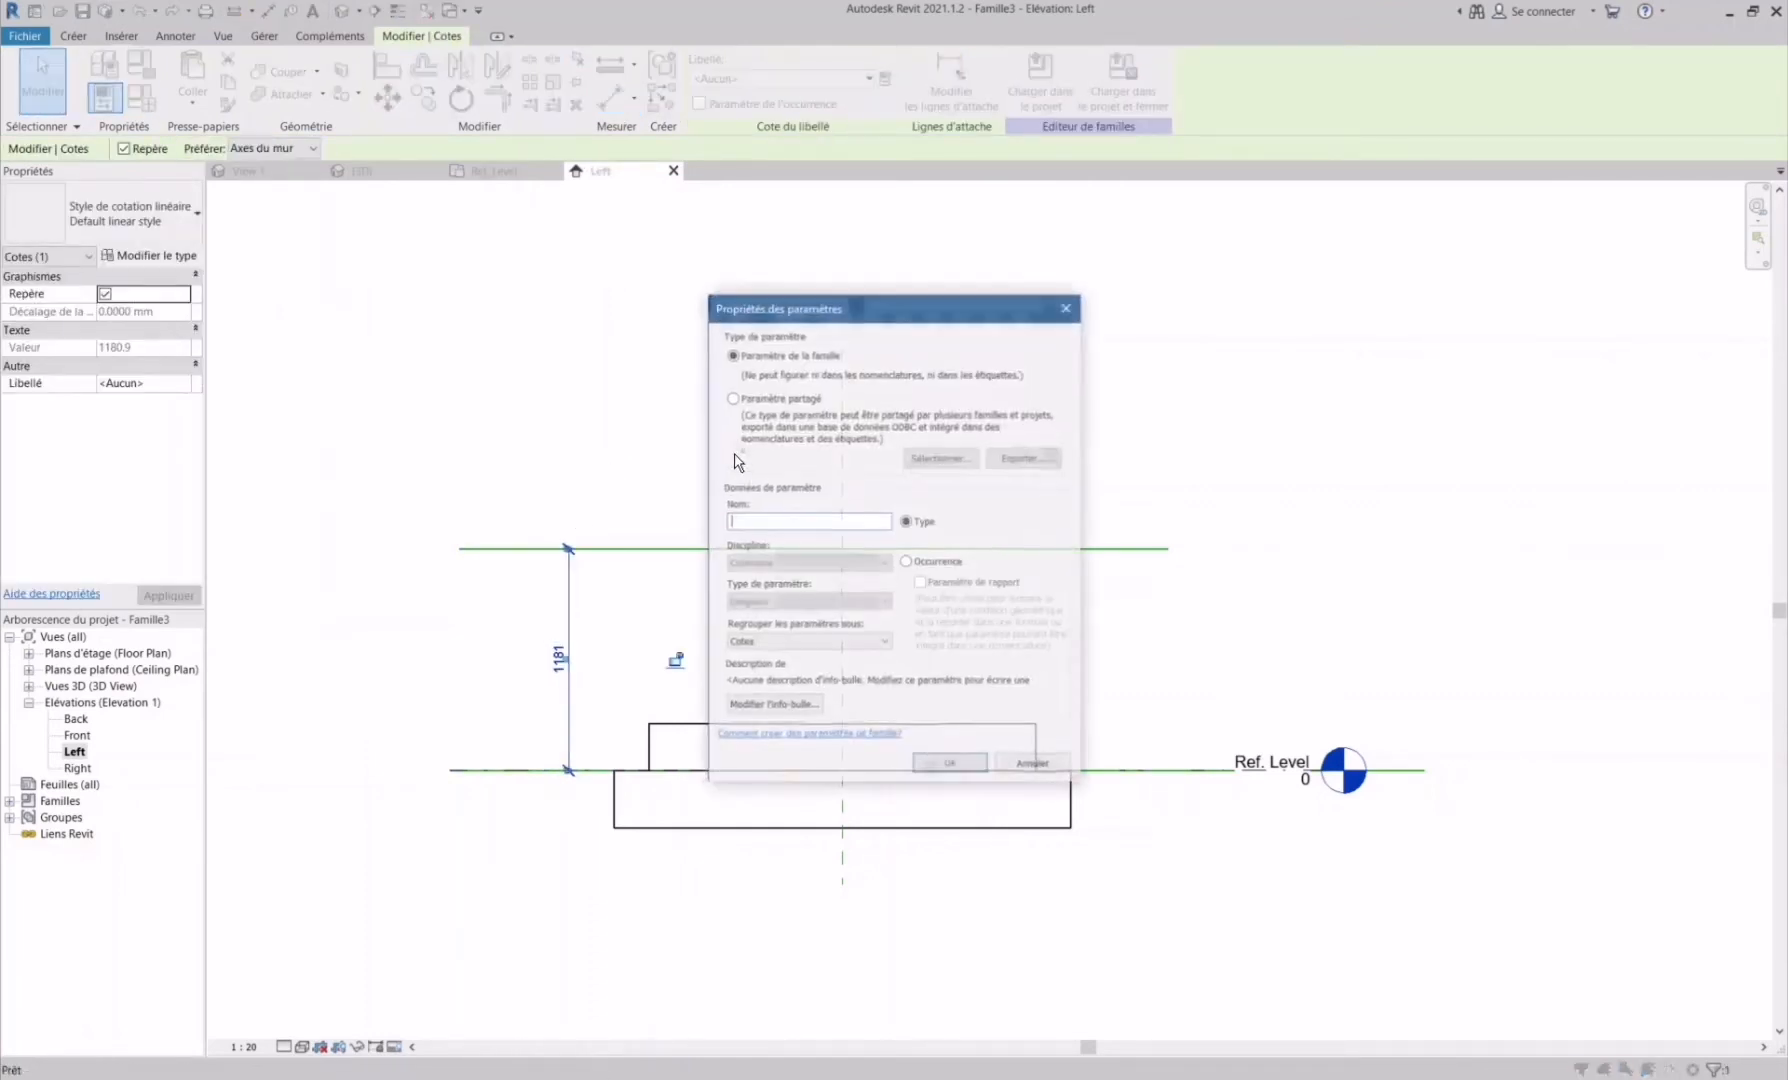
pyautogui.write('Hauteur')
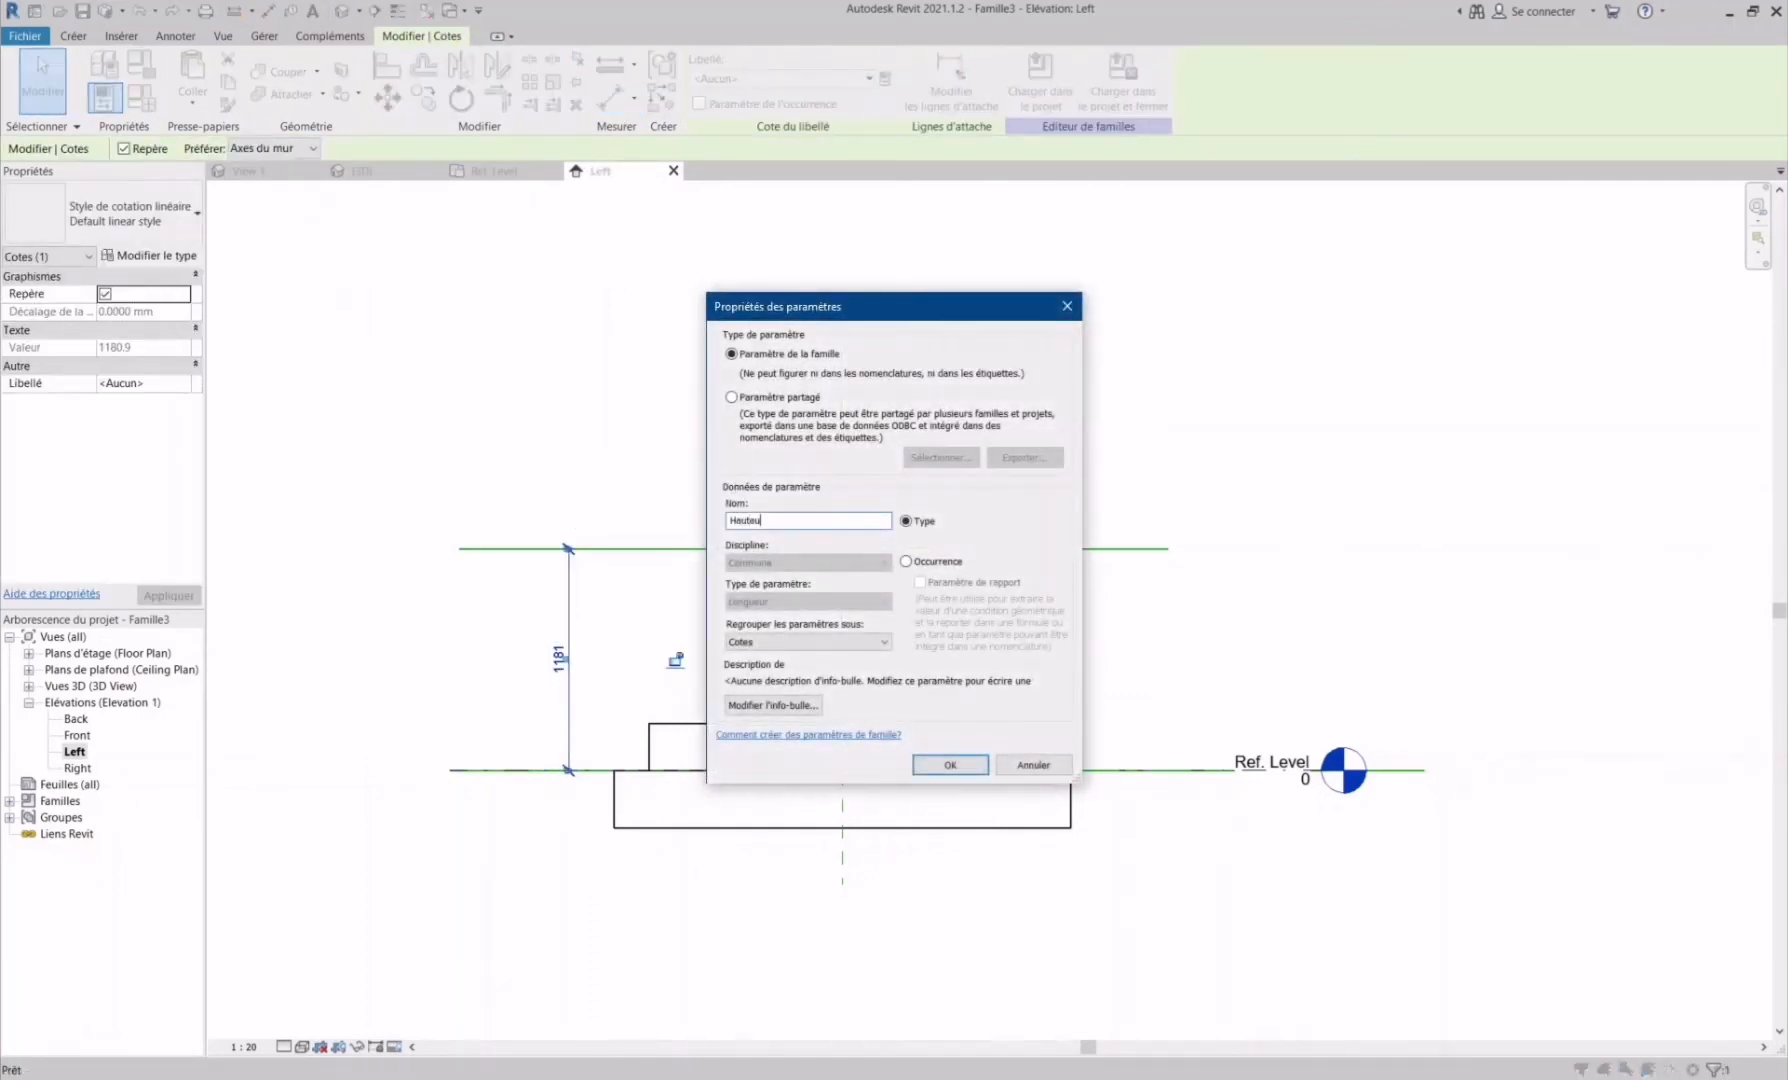
pyautogui.click(938, 562)
pyautogui.click(948, 765)
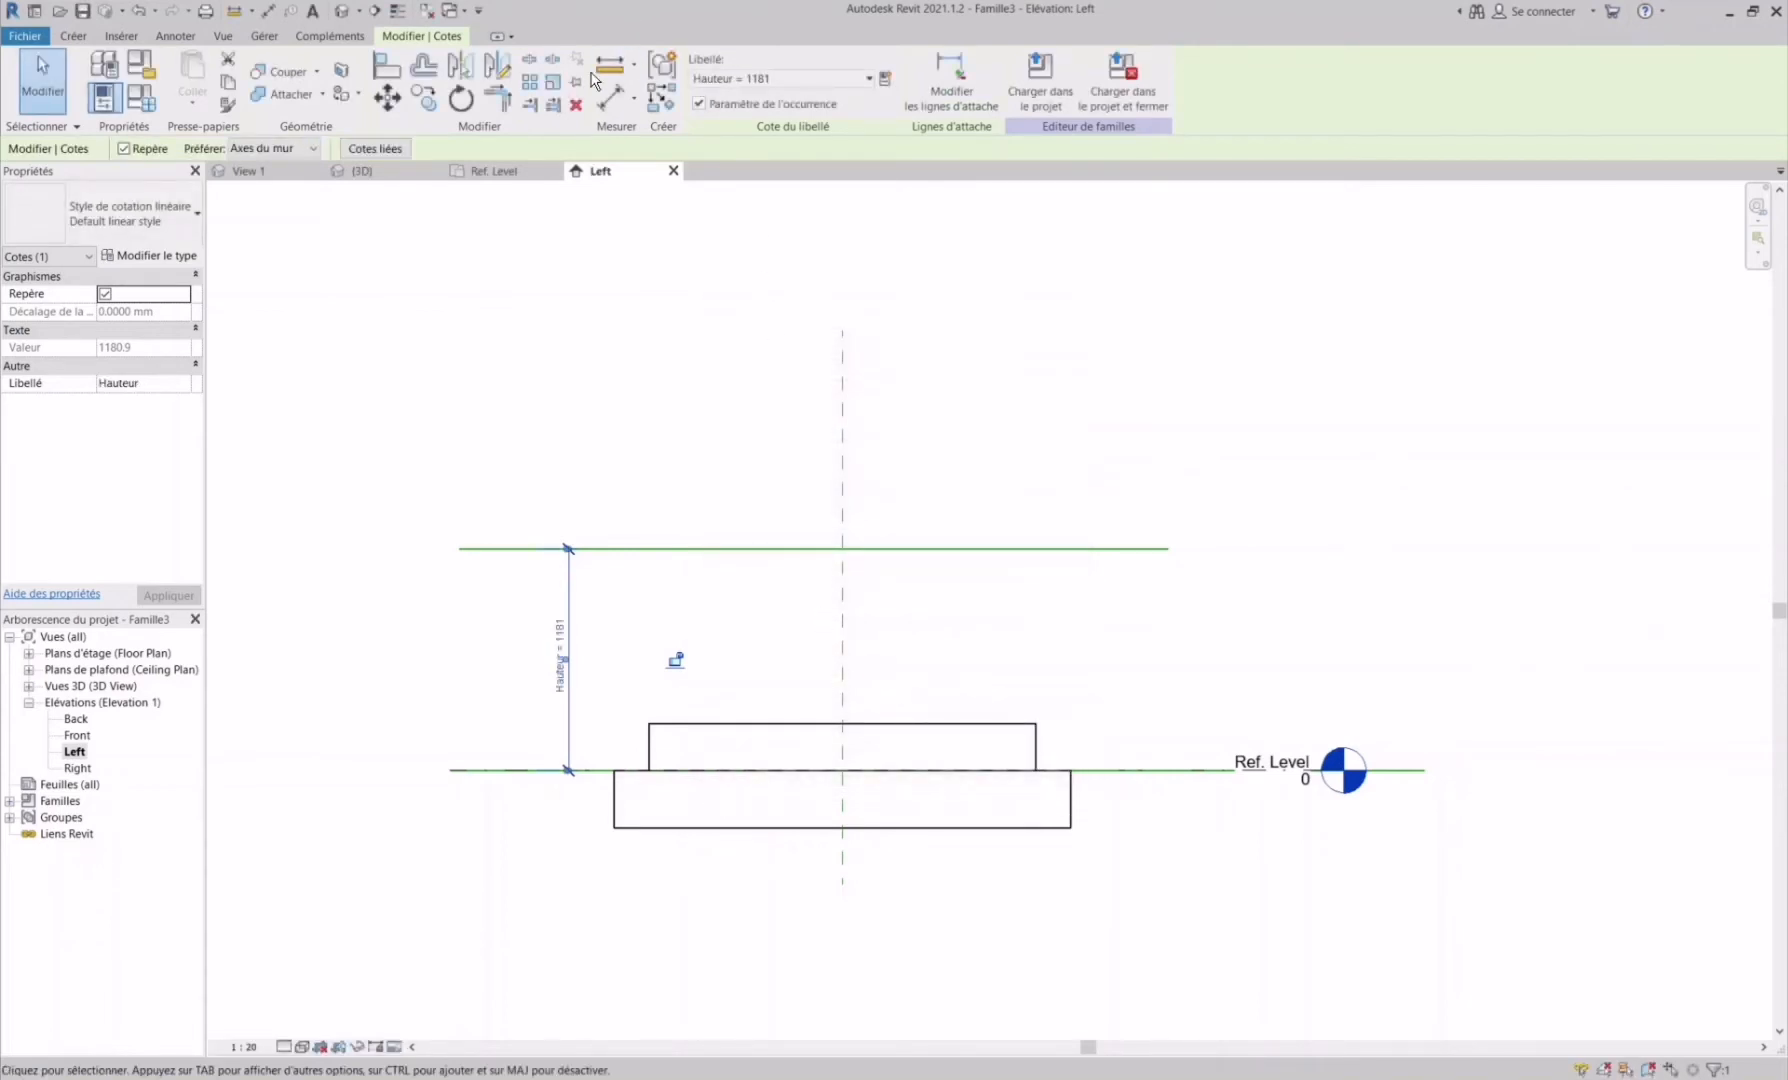
# - Align the top edge of the extrusion to the horizontal reference line in the Left elevation and lock it
pyautogui.click(403, 80)
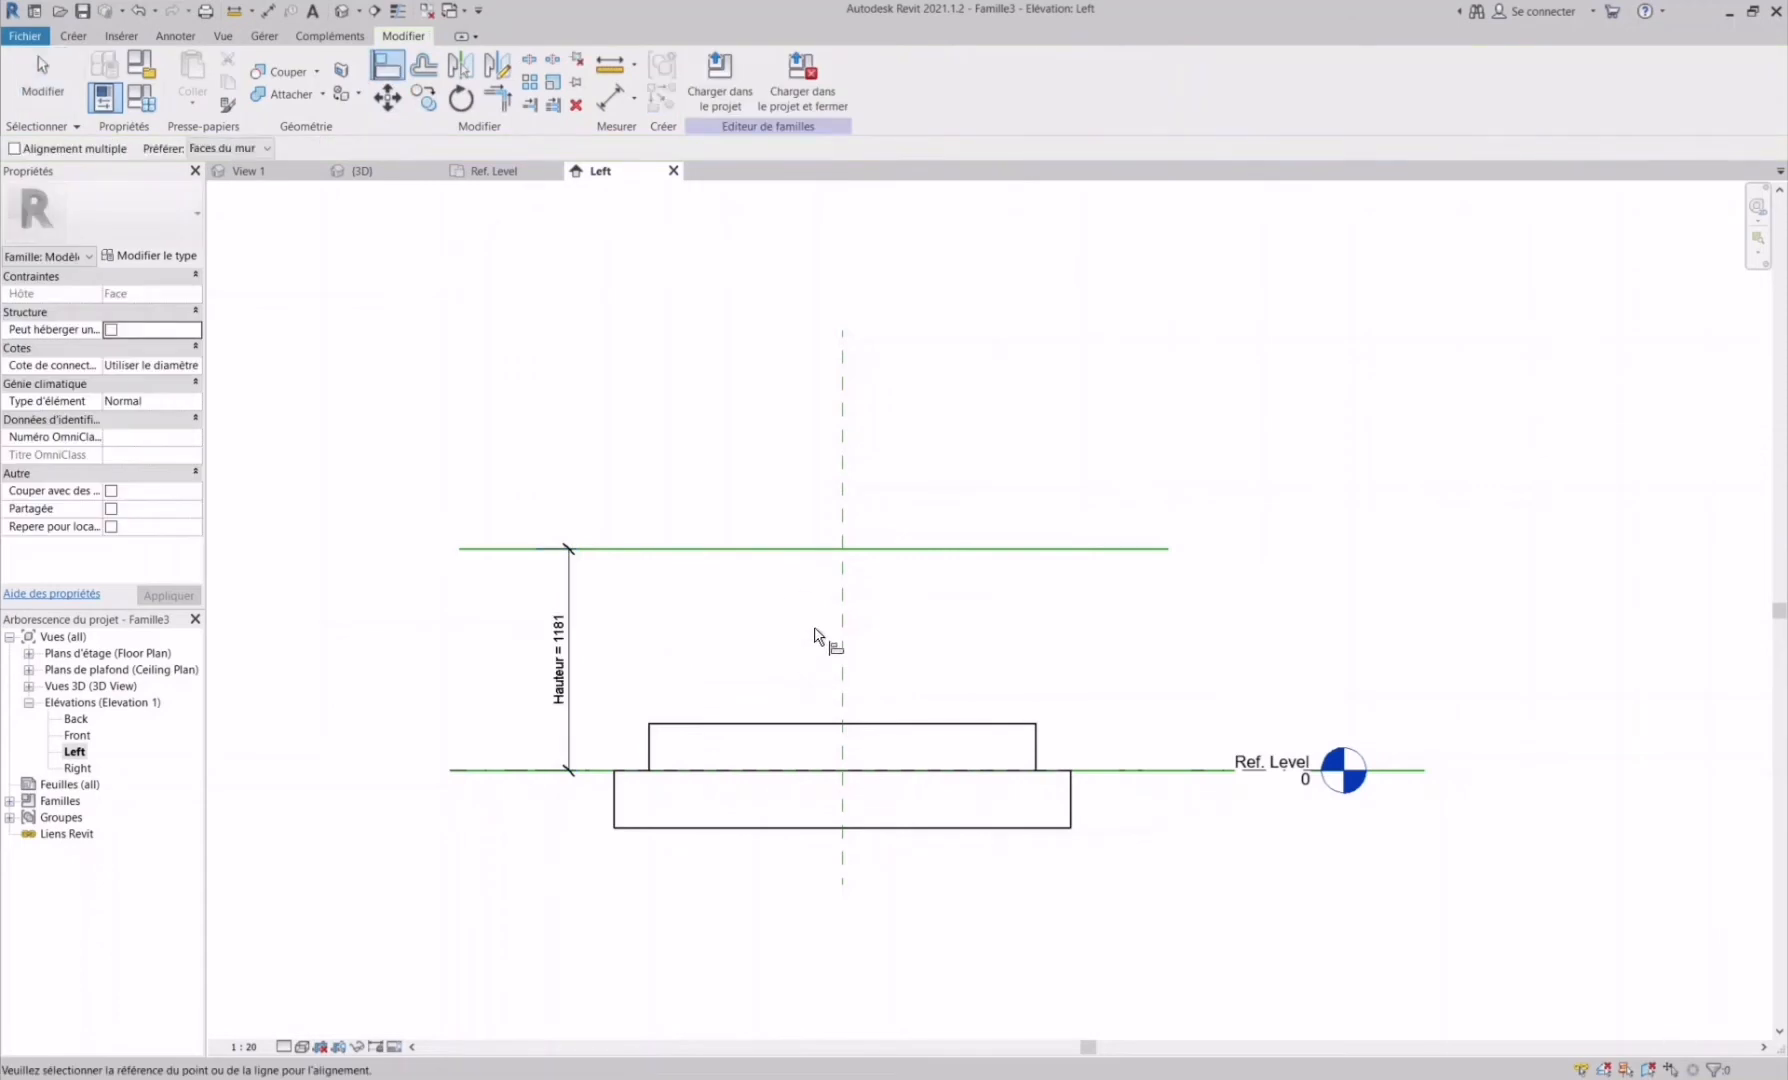
pyautogui.click(828, 549)
pyautogui.click(786, 724)
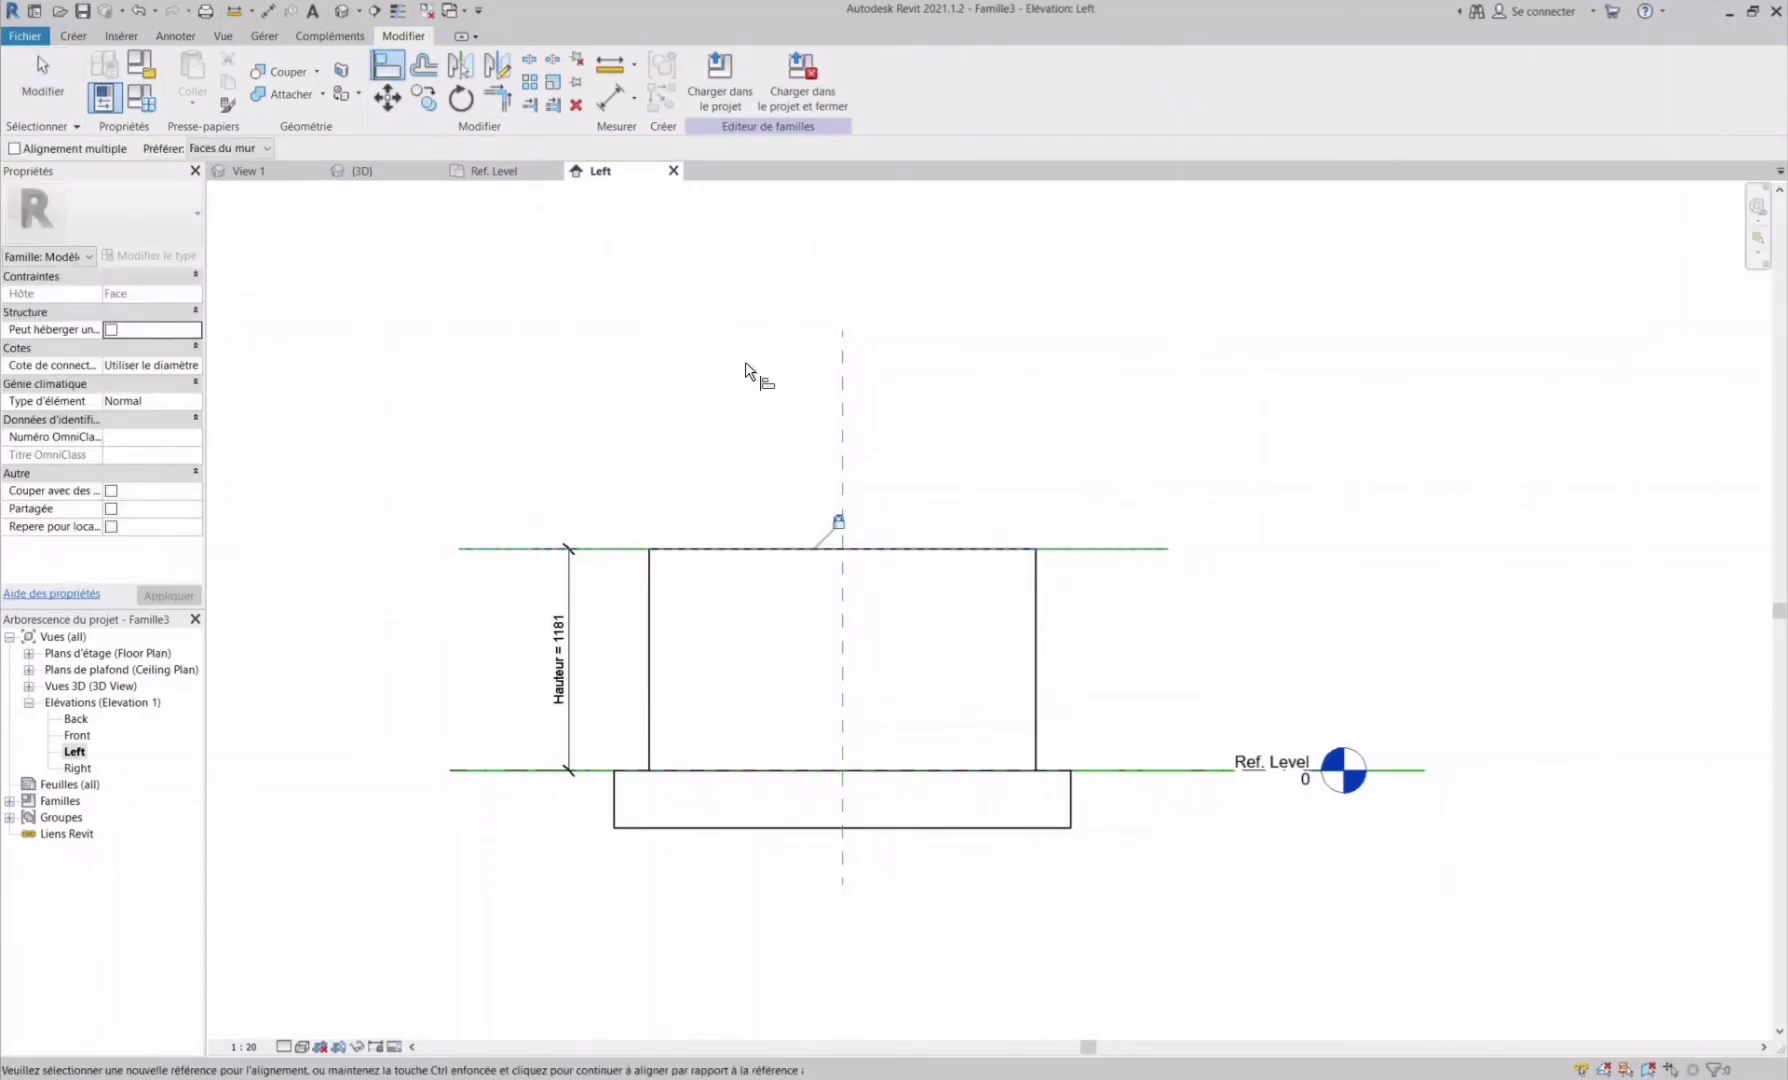
pyautogui.press('Escape')
pyautogui.press('Escape')
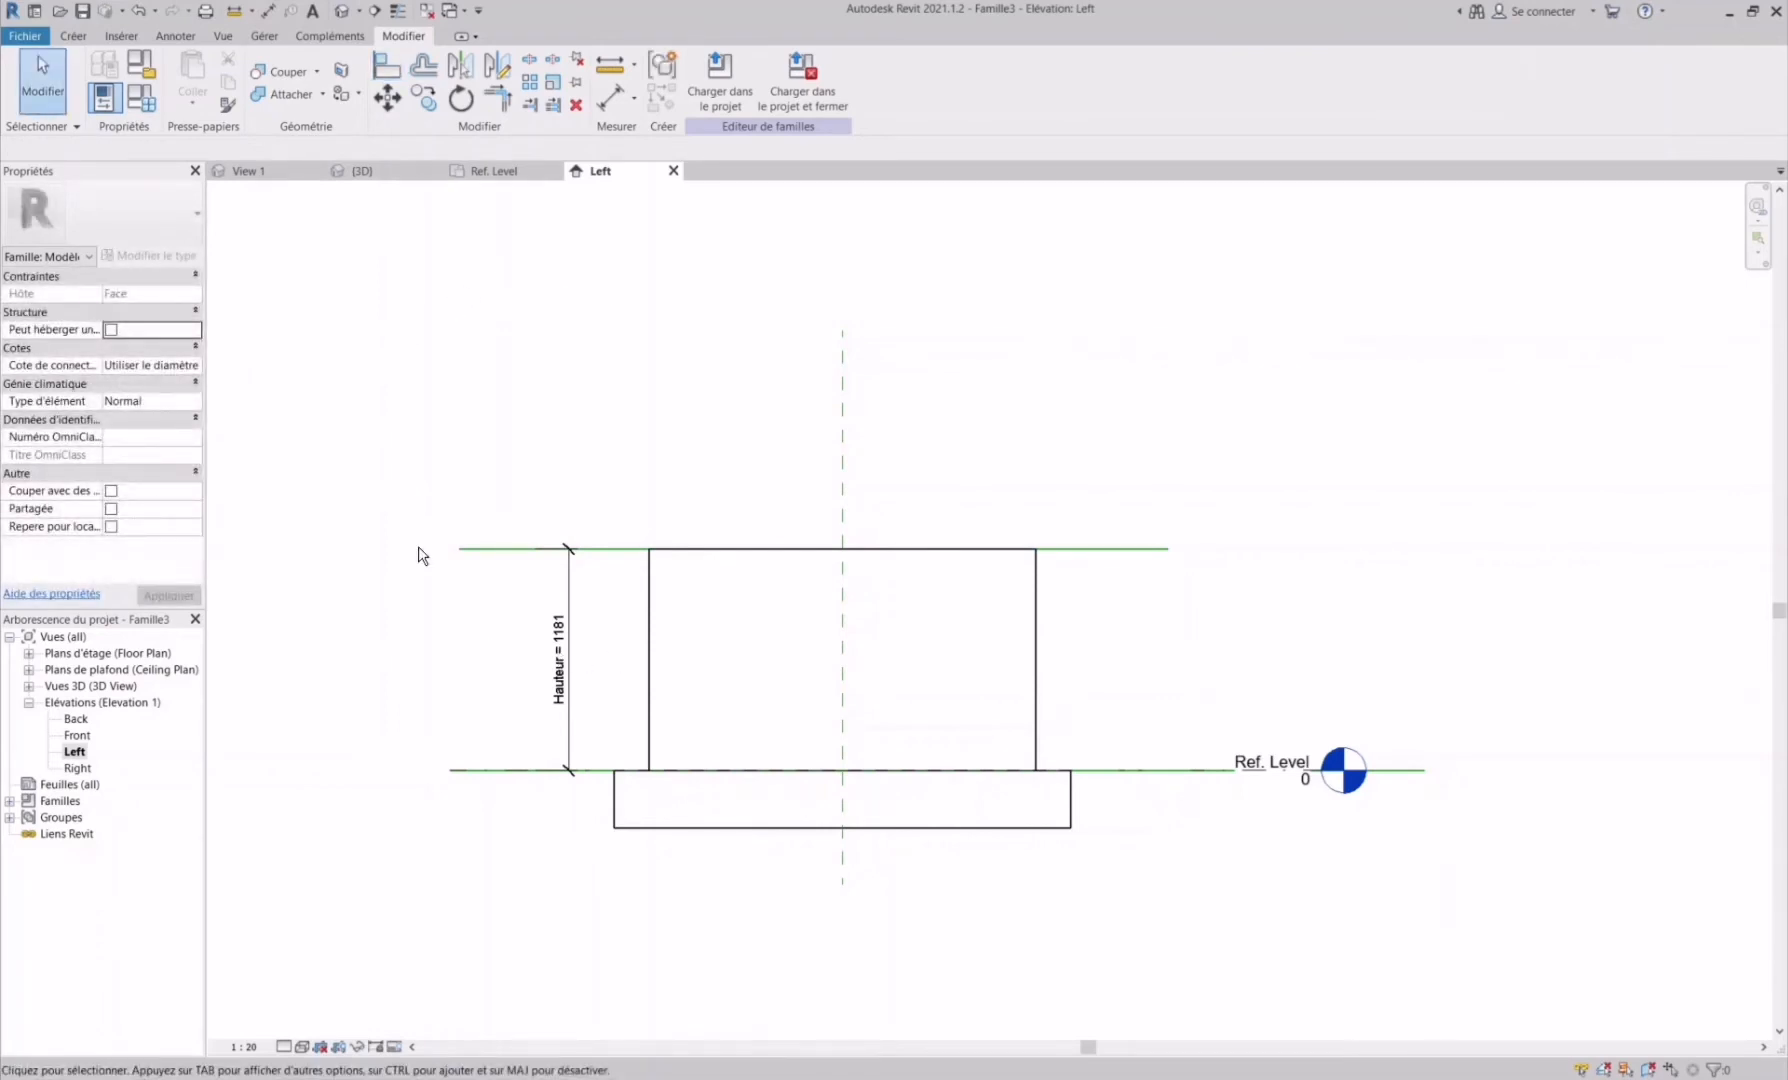
# - In the 3D view View 1, apply family type values of Hauteur 1500, Largeur 2500 and Longueur 3000
pyautogui.click(29, 686)
pyautogui.doubleClick(81, 702)
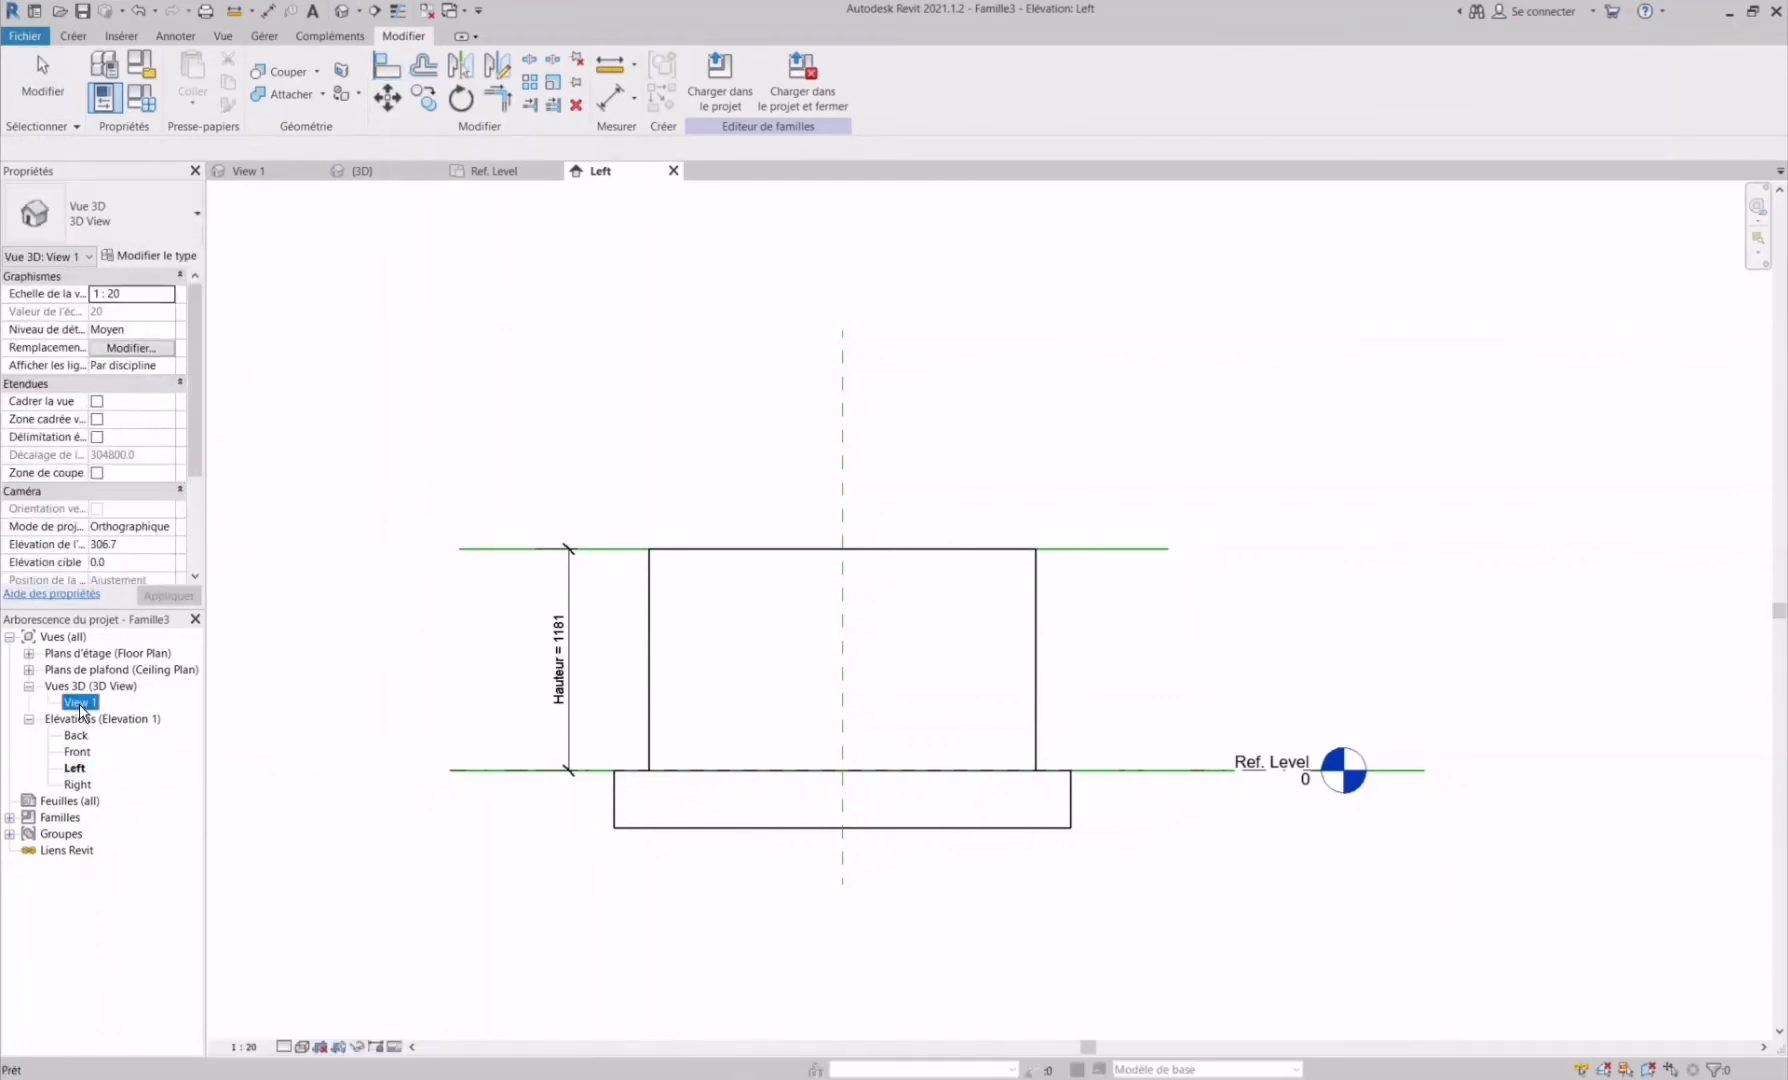
pyautogui.scroll(-2, 900, 740)
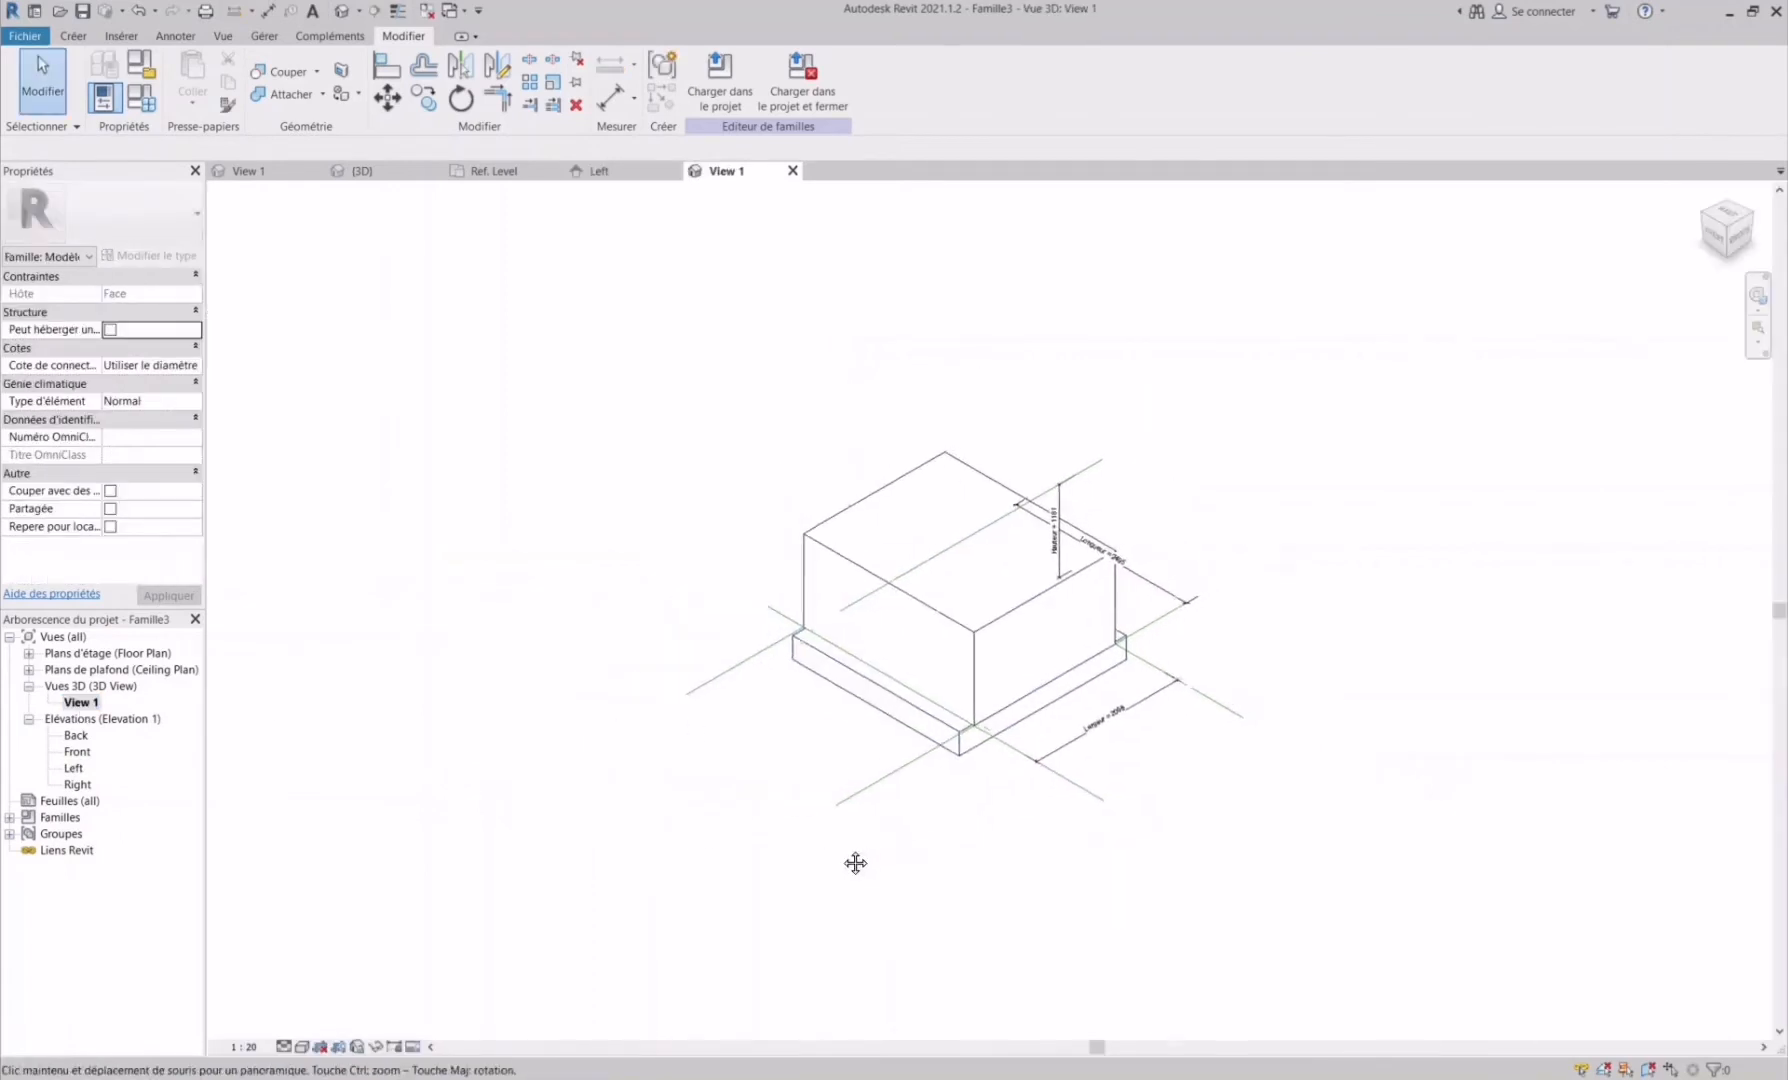
pyautogui.click(149, 102)
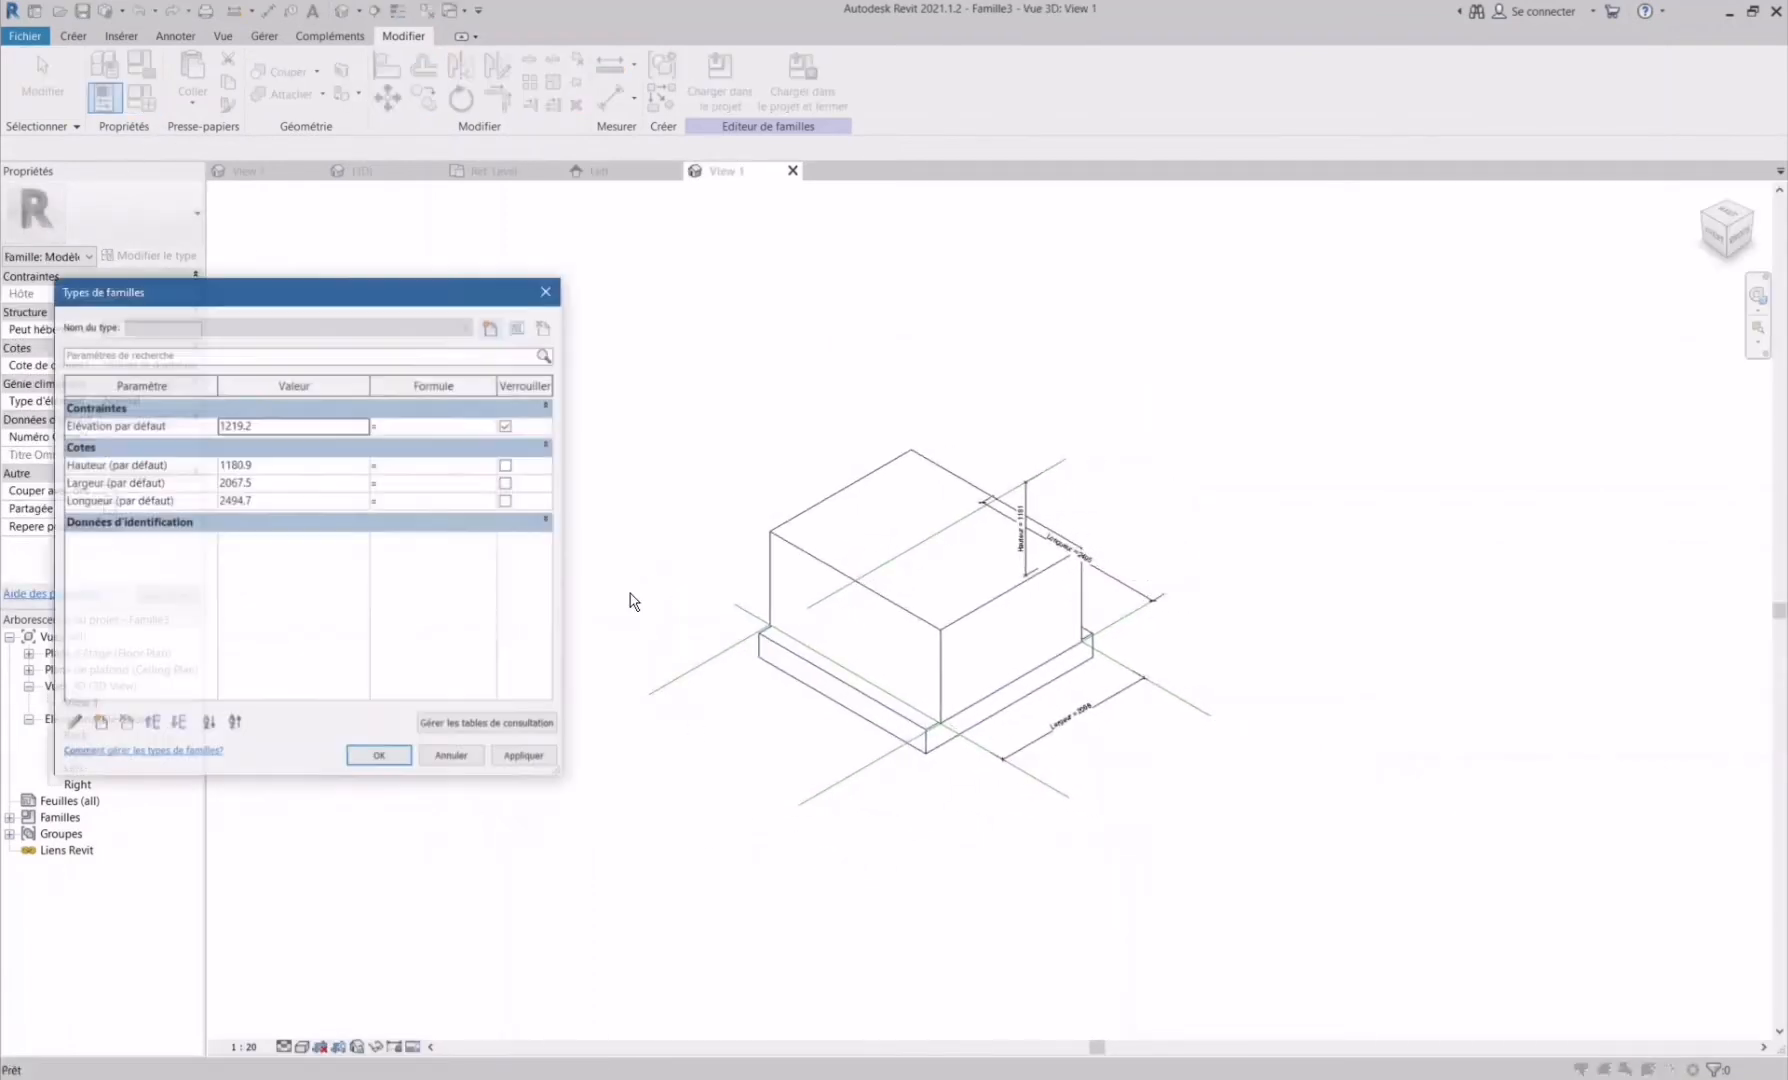
pyautogui.click(272, 465)
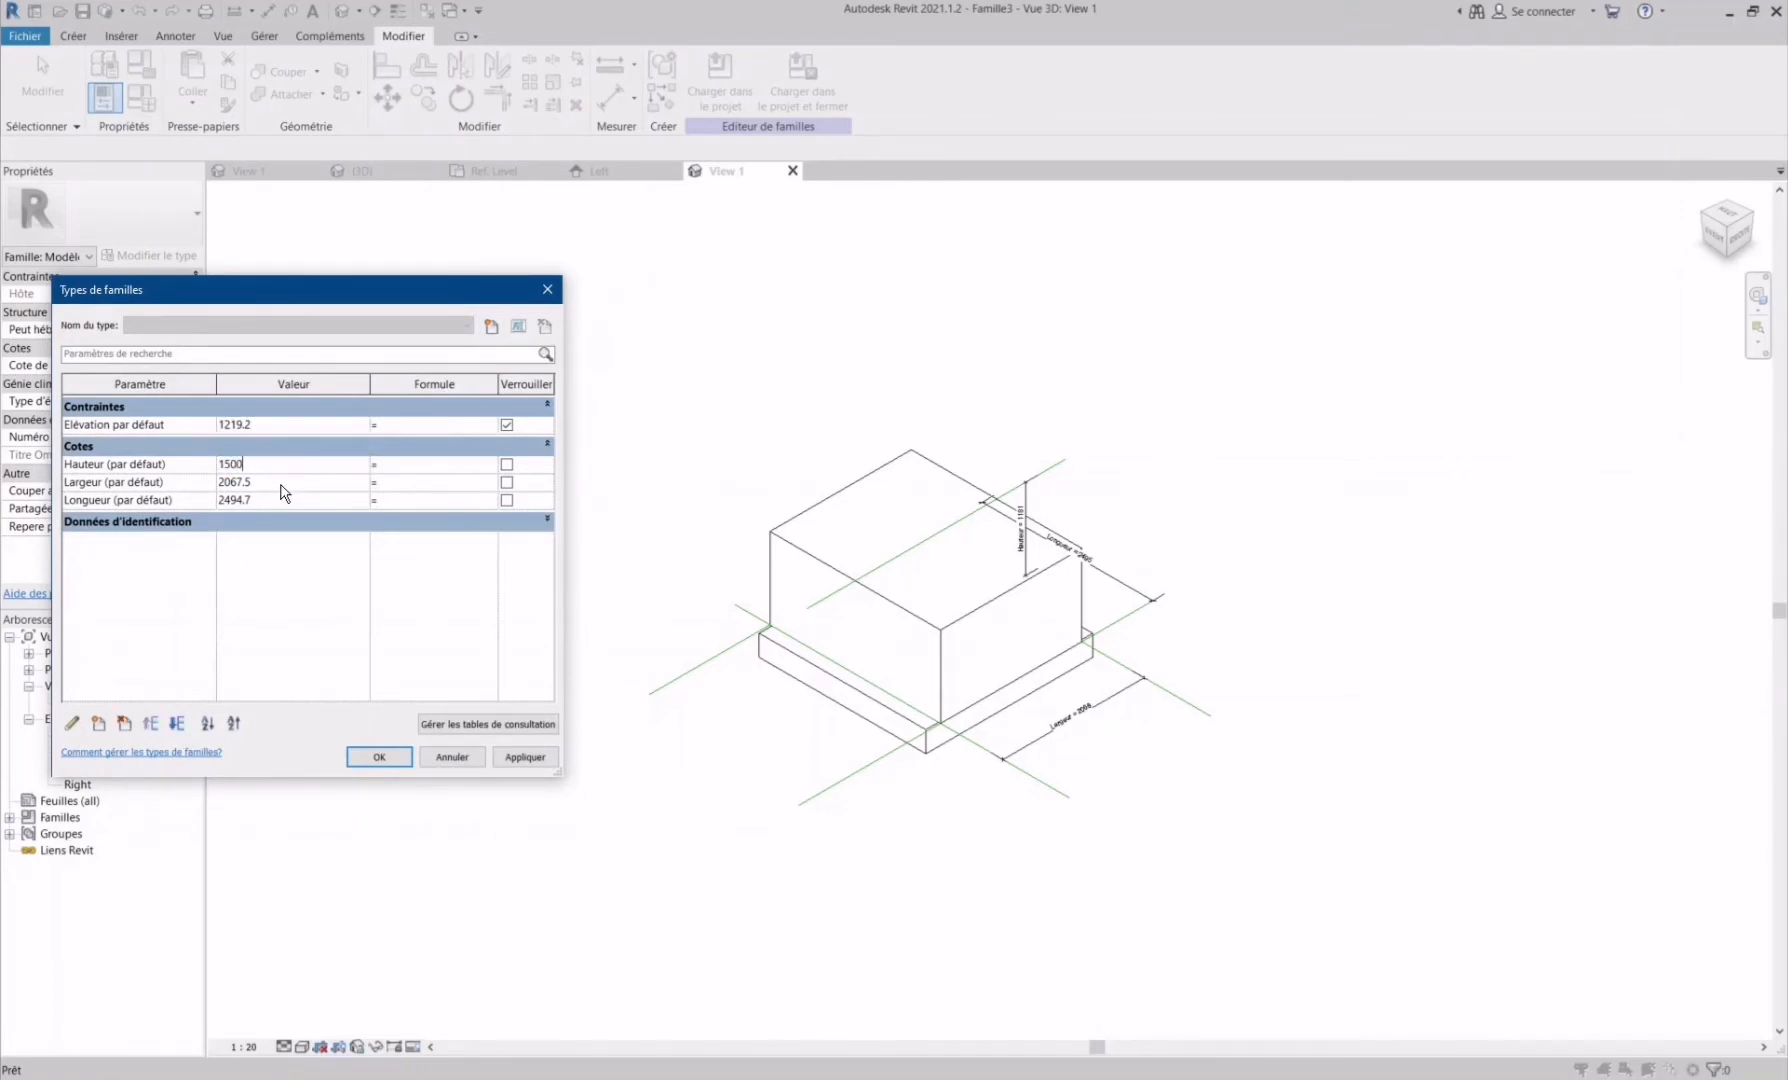
pyautogui.click(282, 484)
pyautogui.click(520, 760)
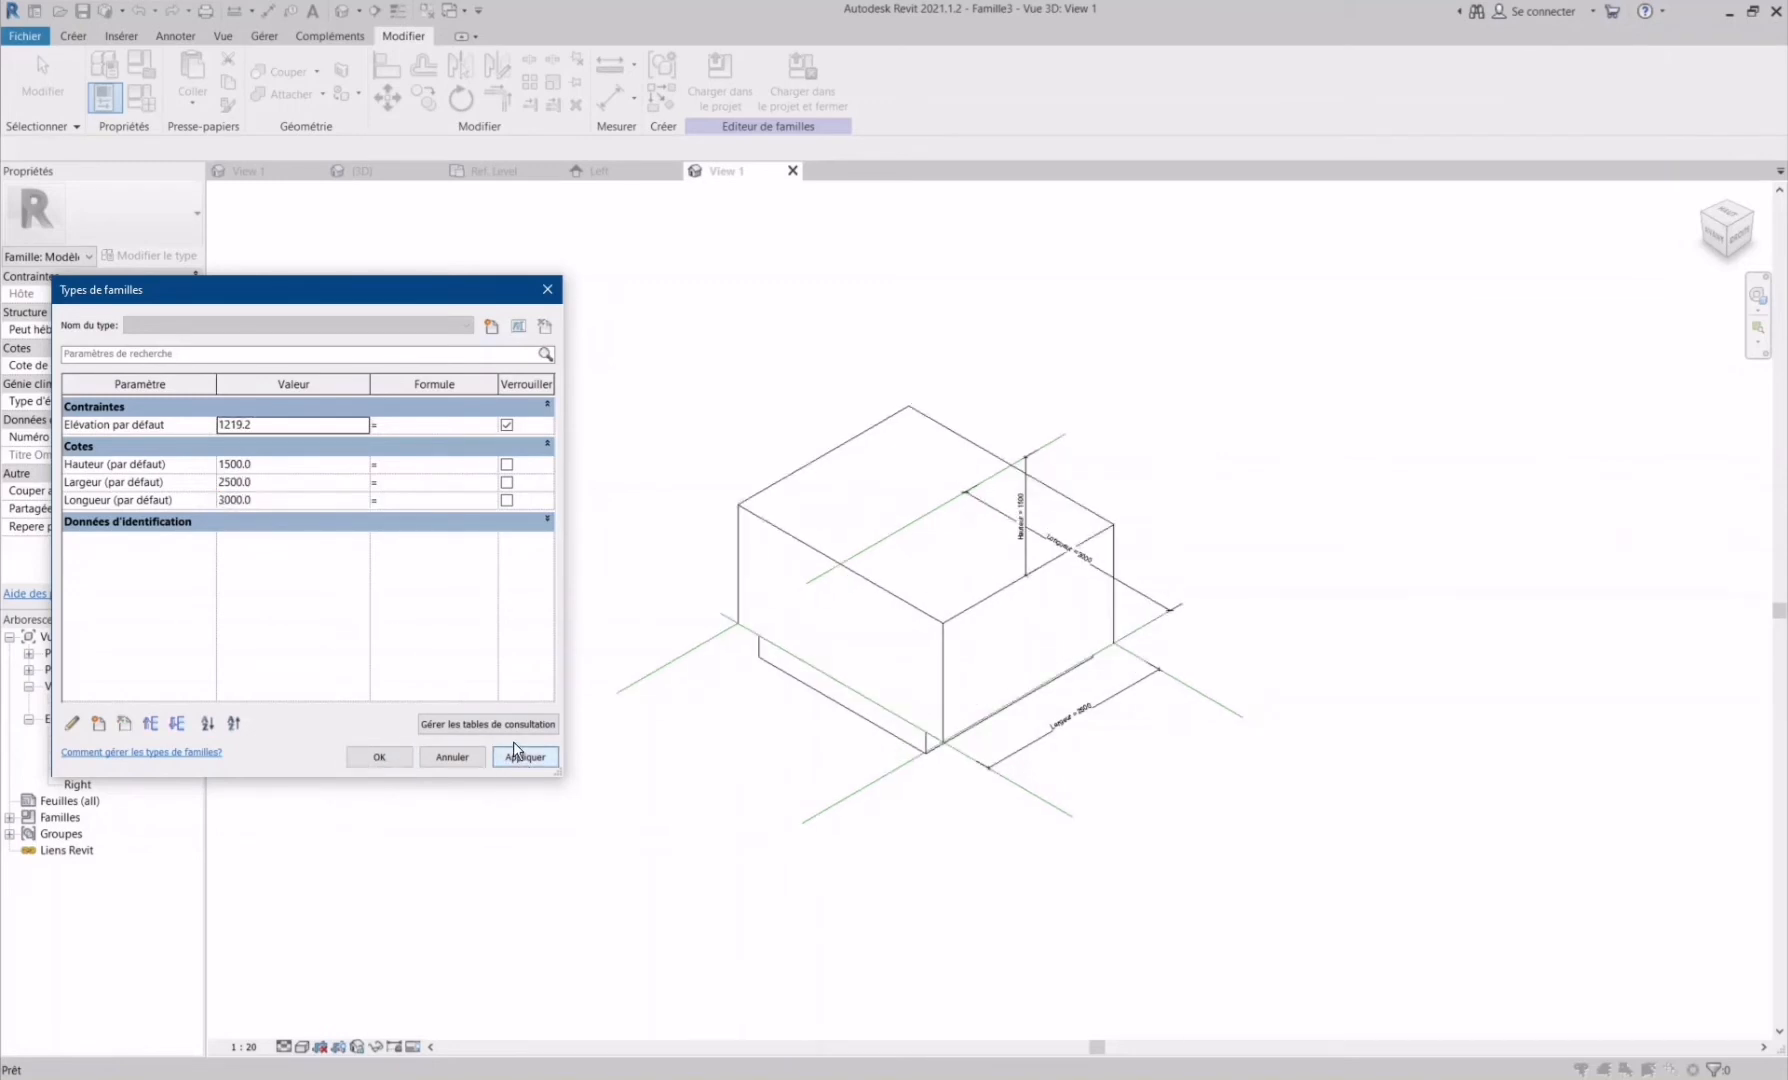
pyautogui.click(379, 757)
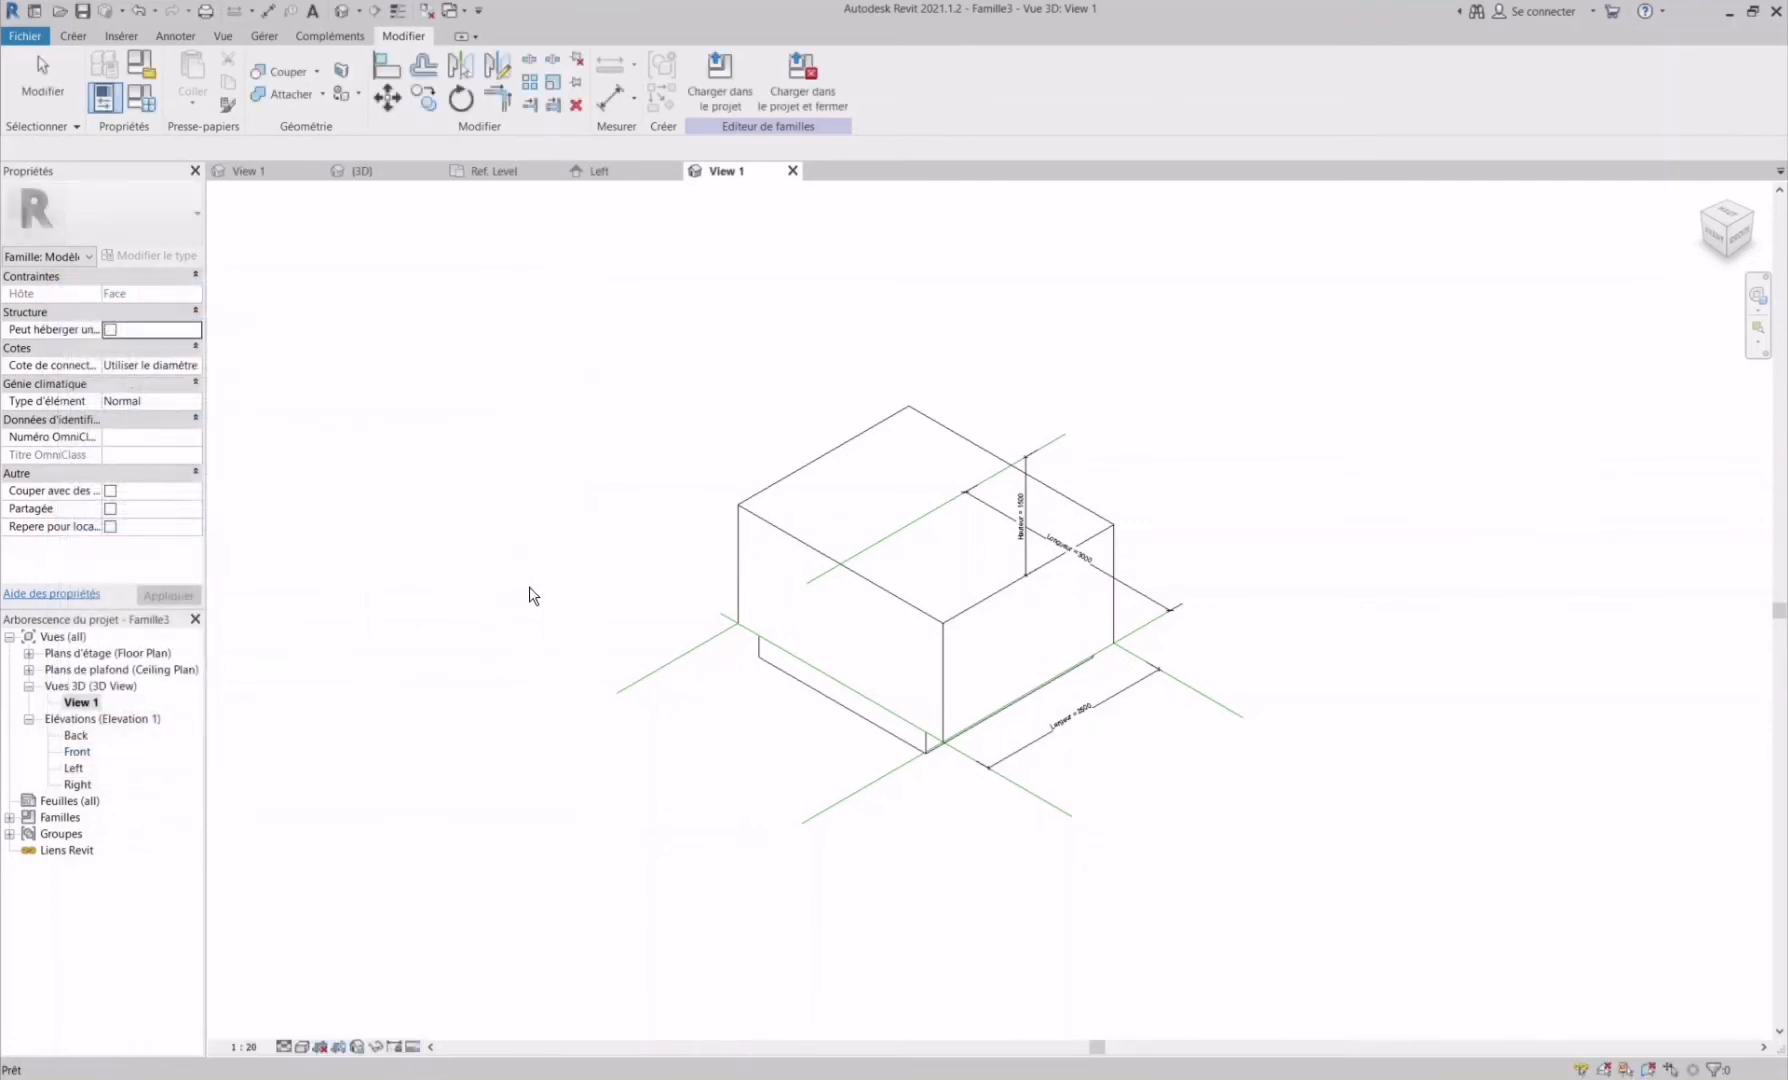
# - Create a new family from the English template Metric Generic Model.rft
pyautogui.click(71, 37)
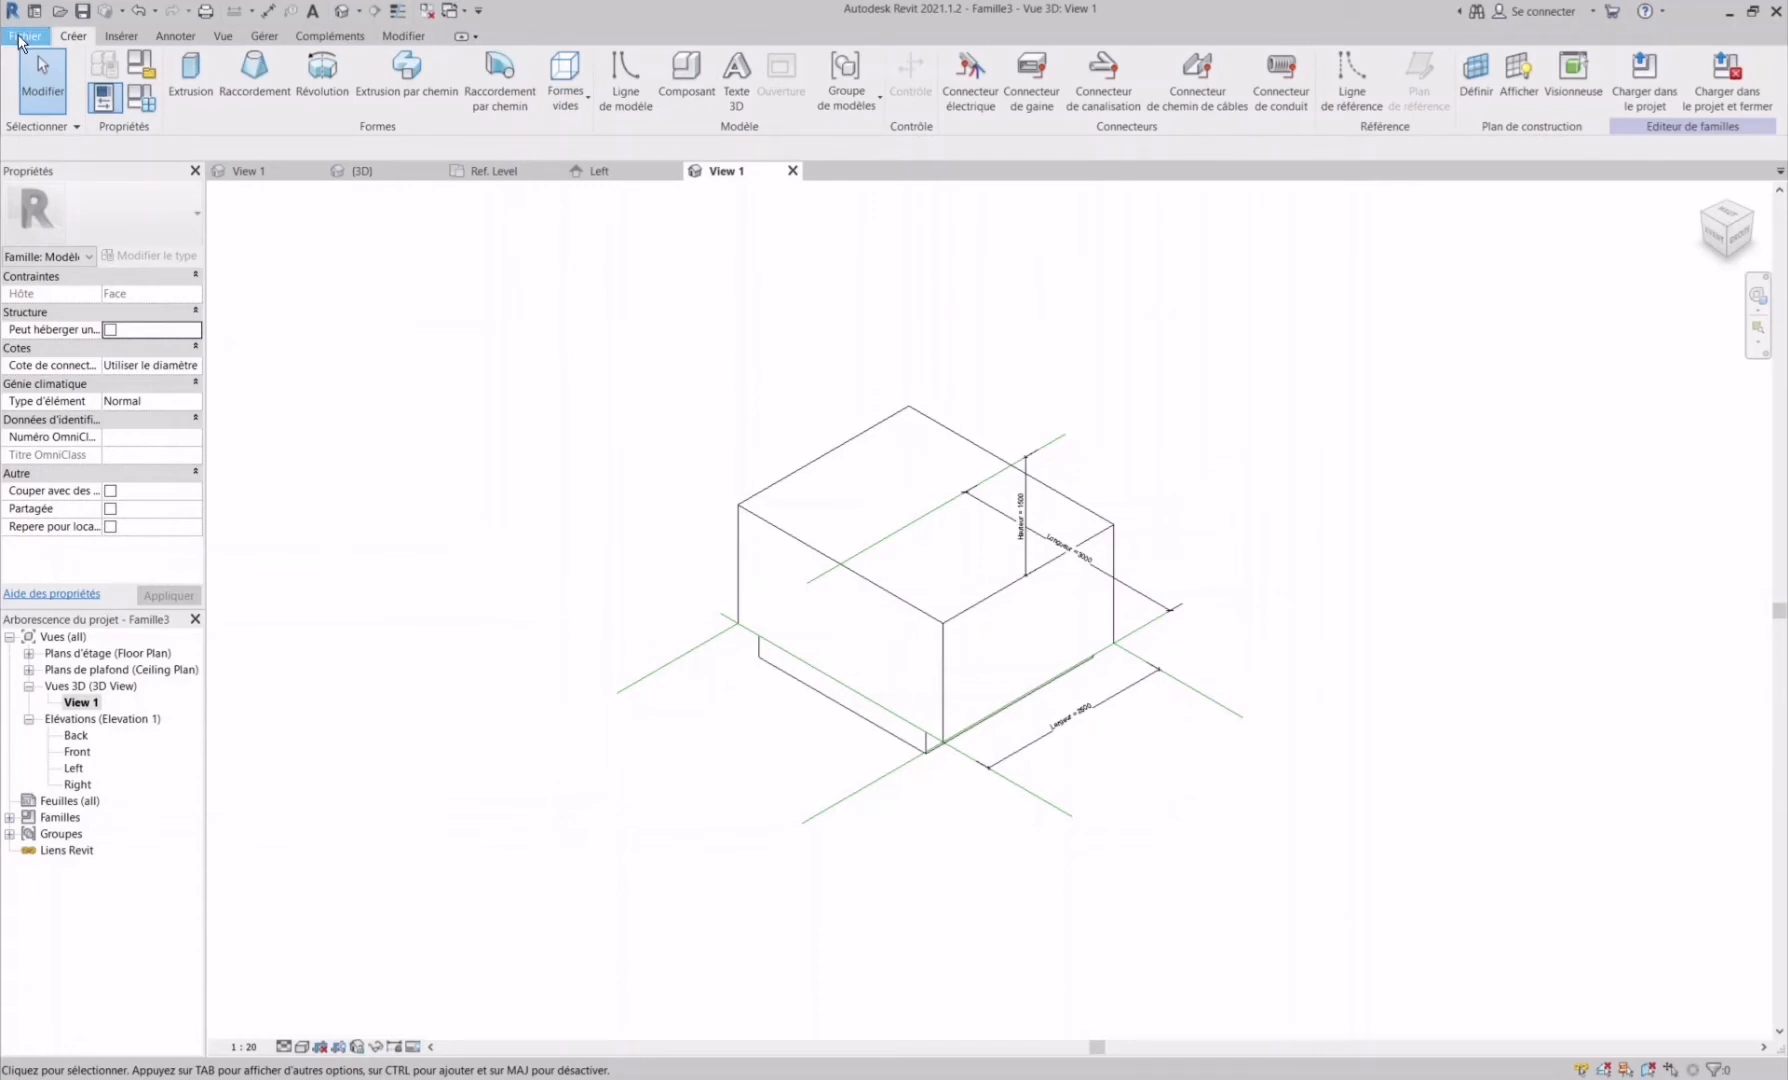
pyautogui.click(25, 38)
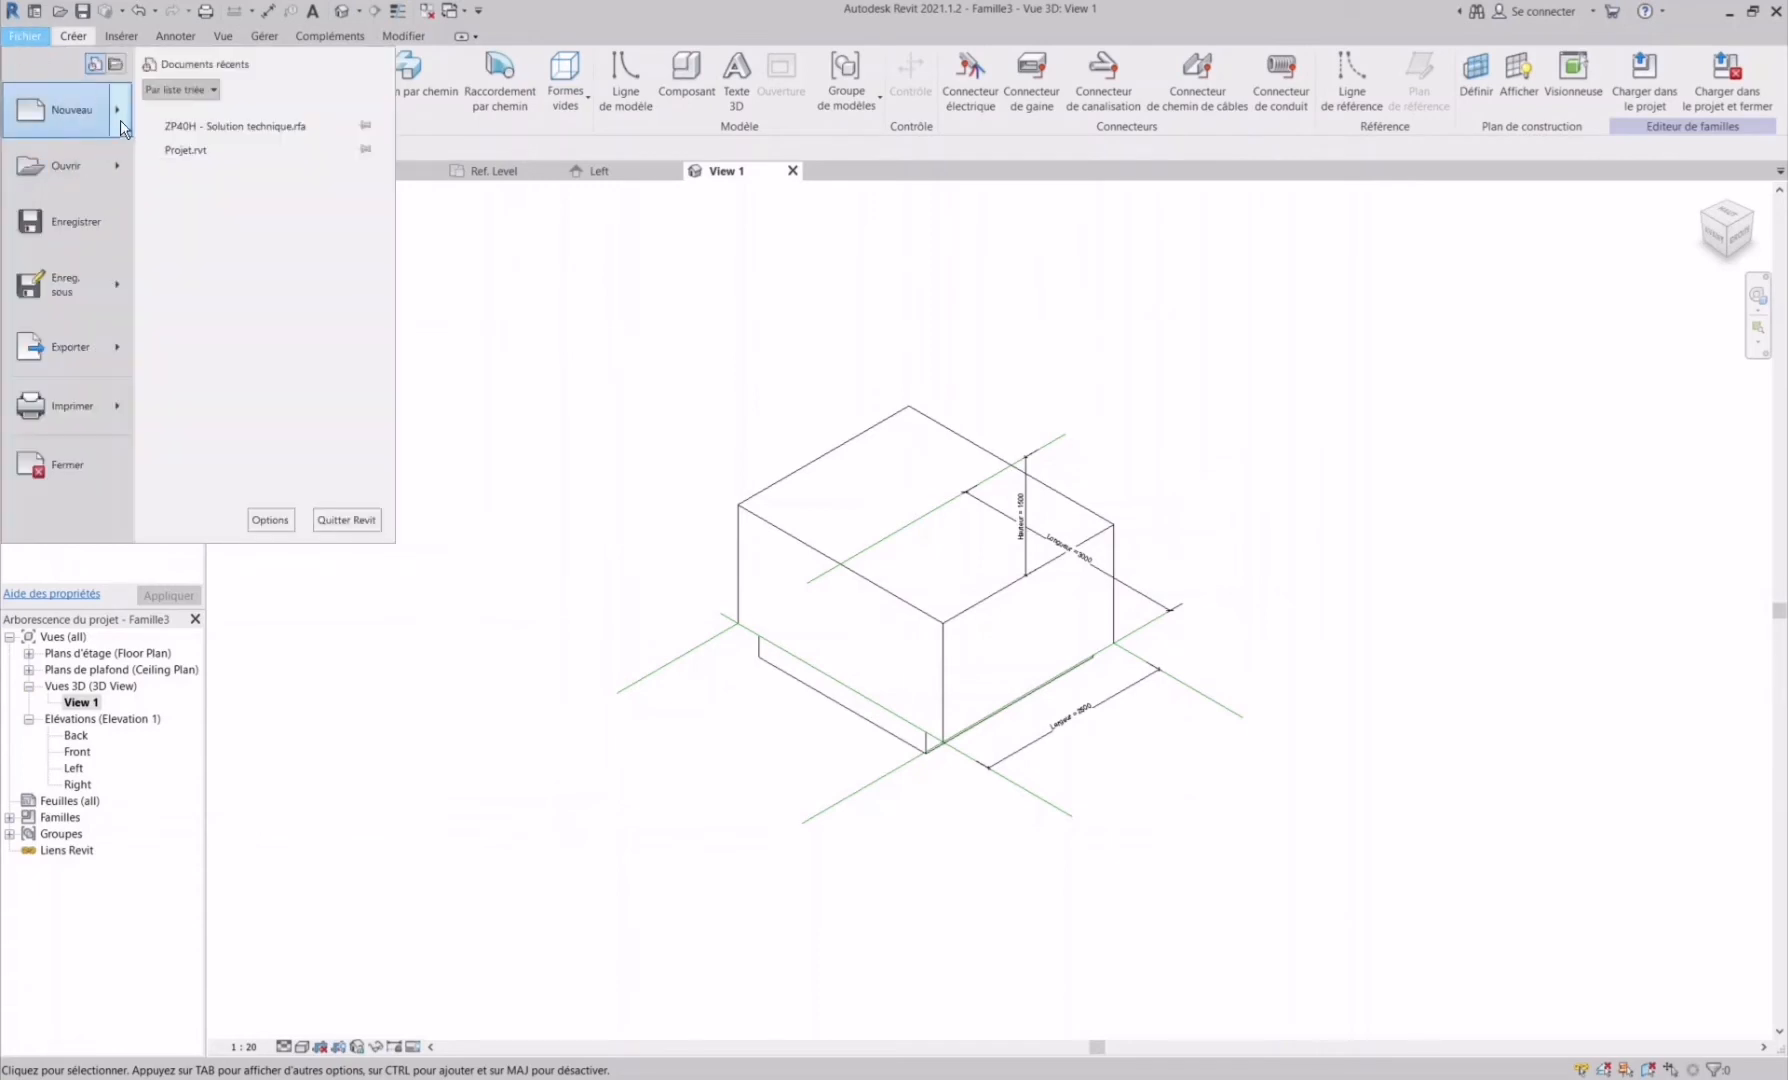
pyautogui.moveTo(120, 120)
pyautogui.click(193, 172)
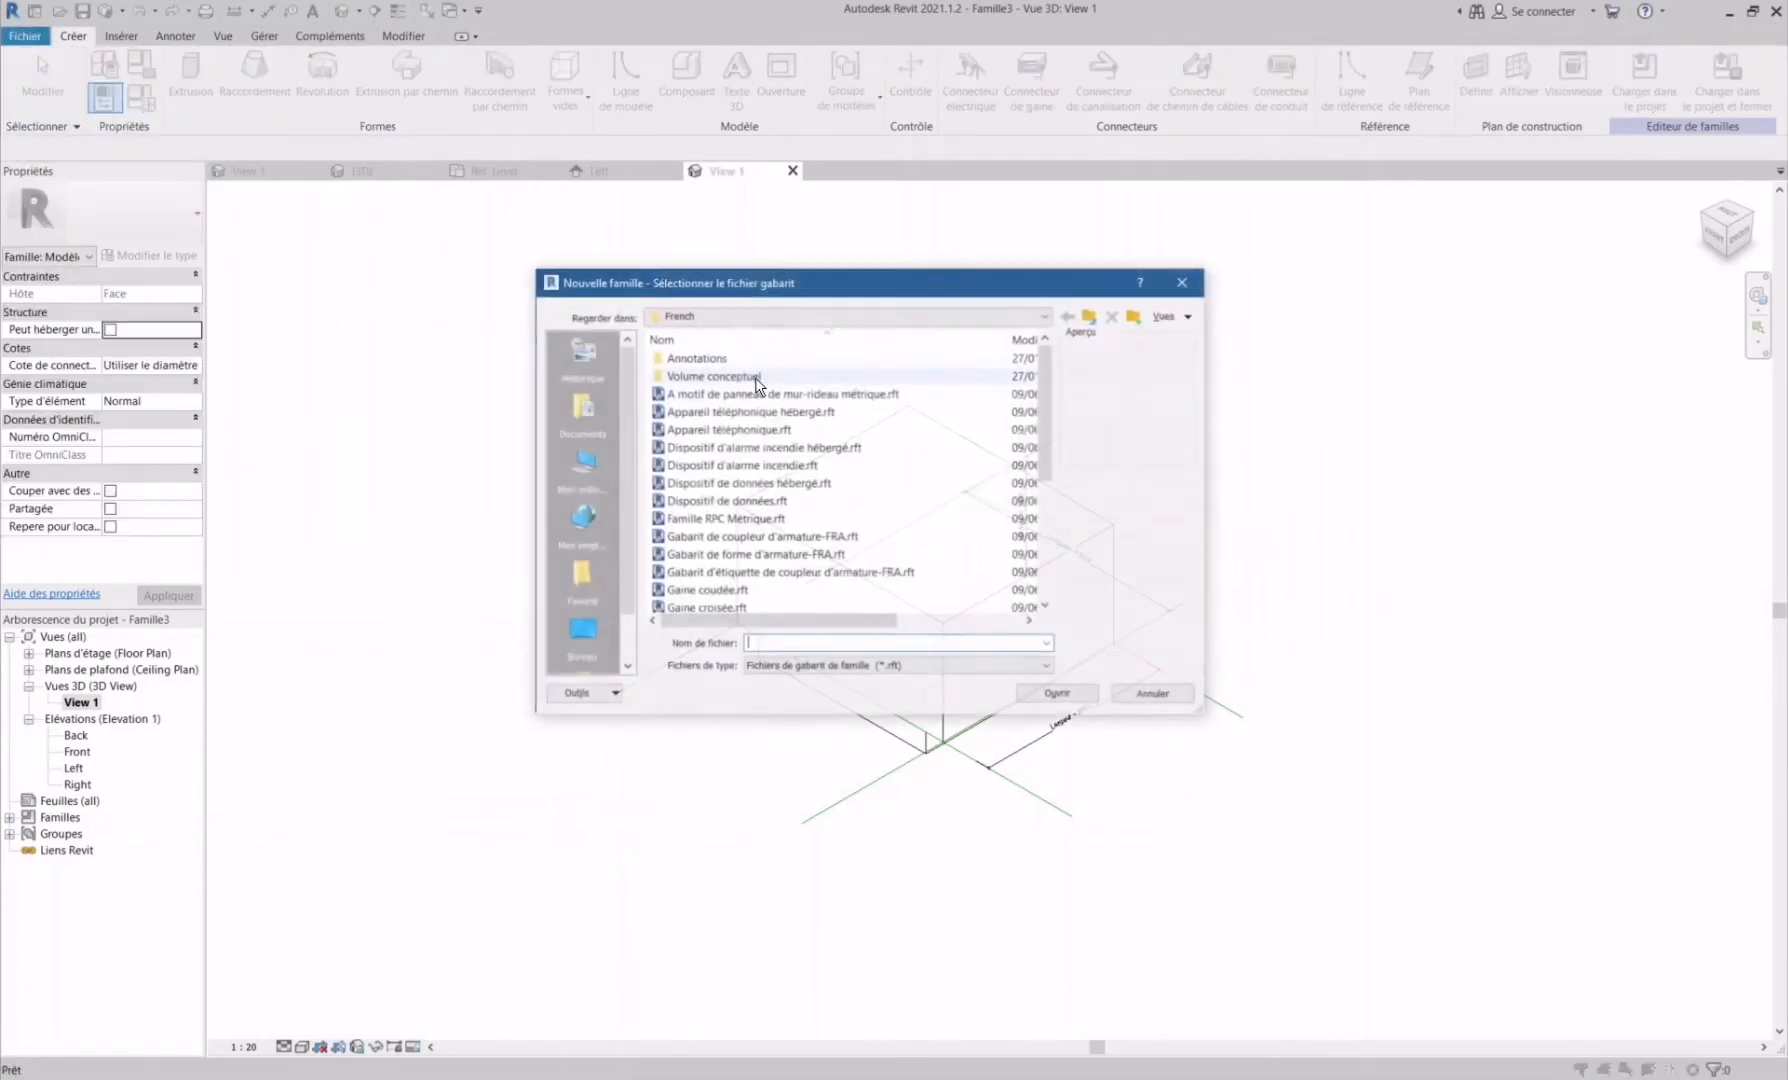
pyautogui.click(1090, 317)
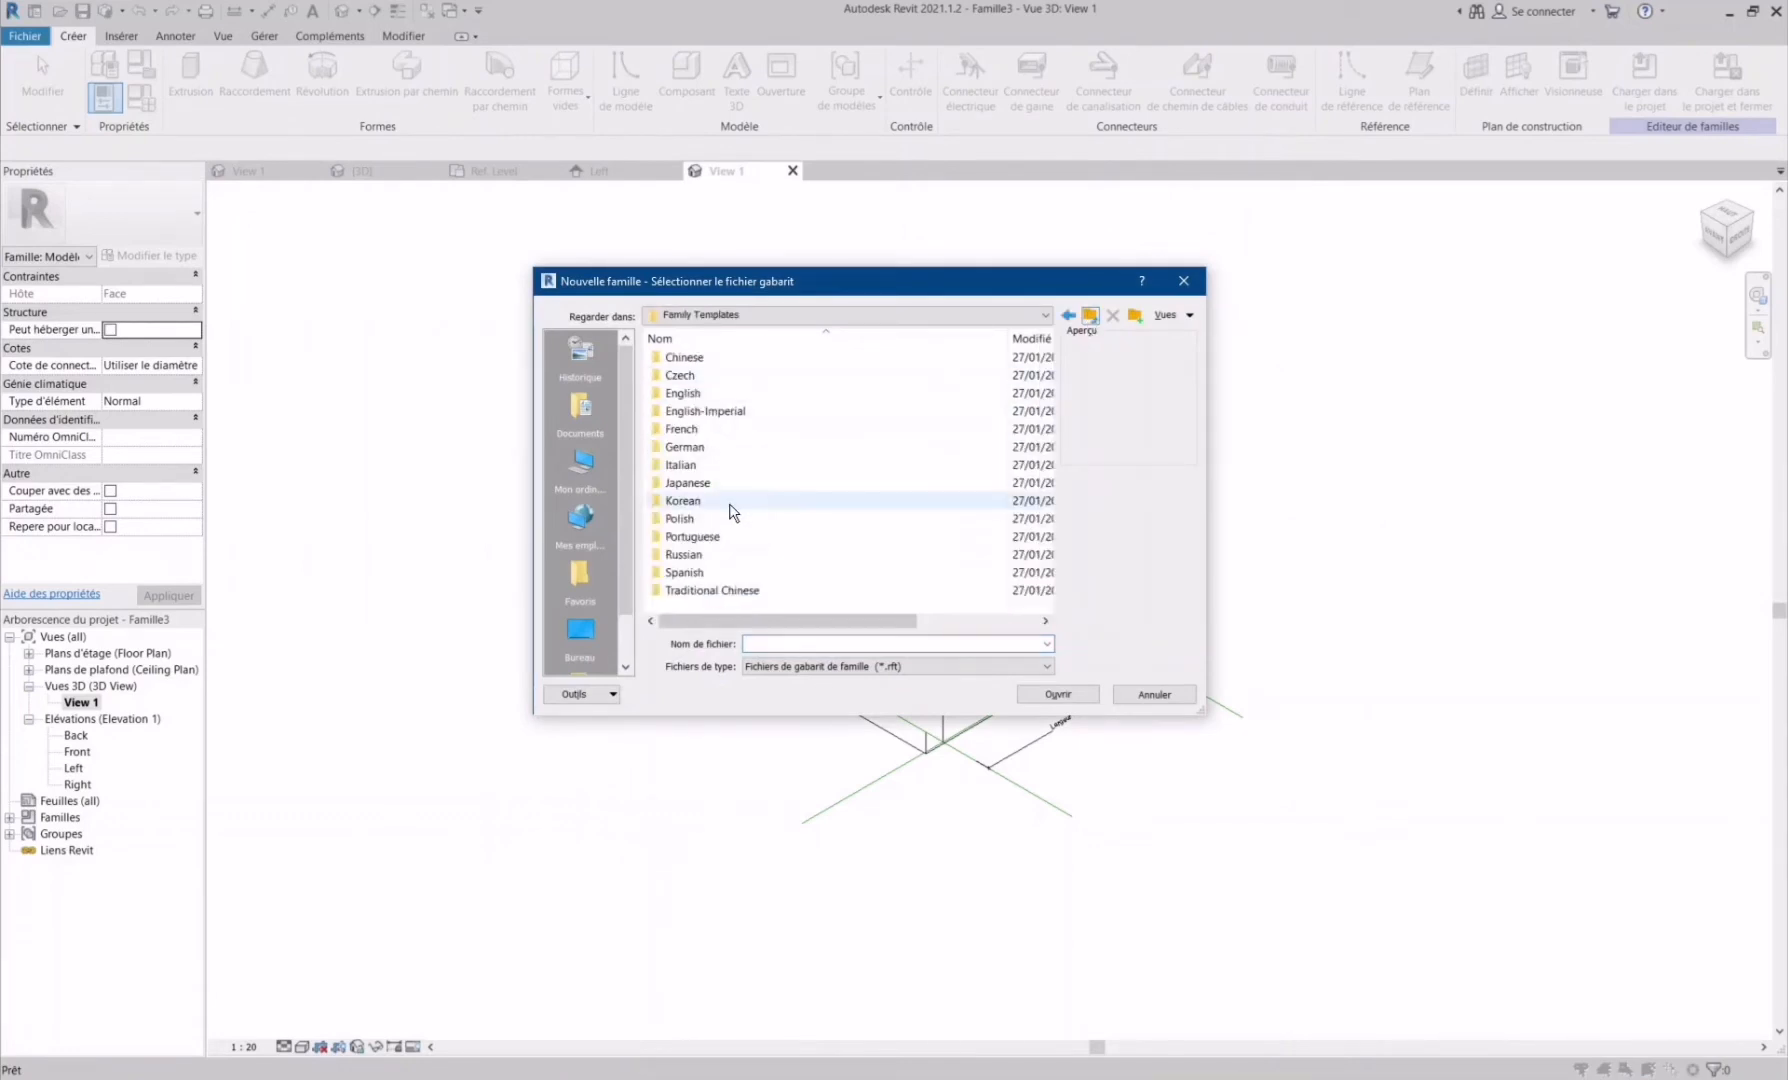
pyautogui.doubleClick(705, 395)
pyautogui.scroll(-12, 779, 508)
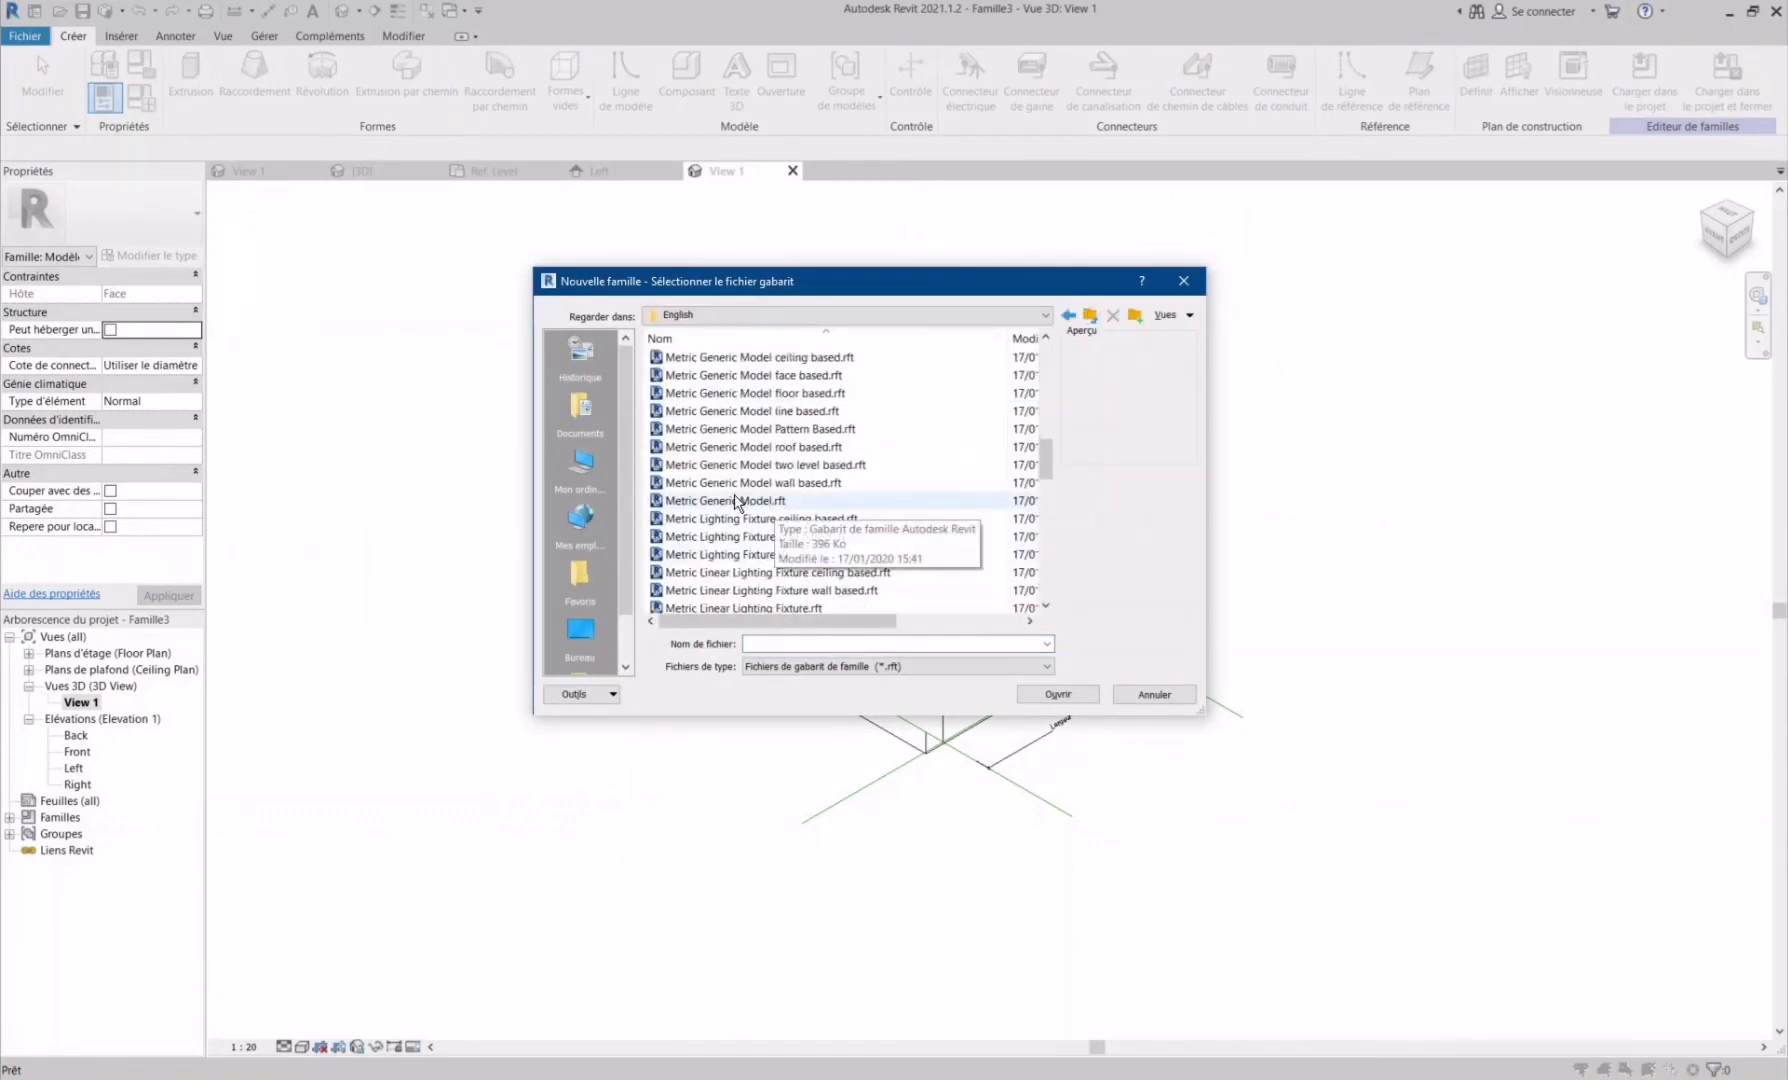
pyautogui.doubleClick(737, 500)
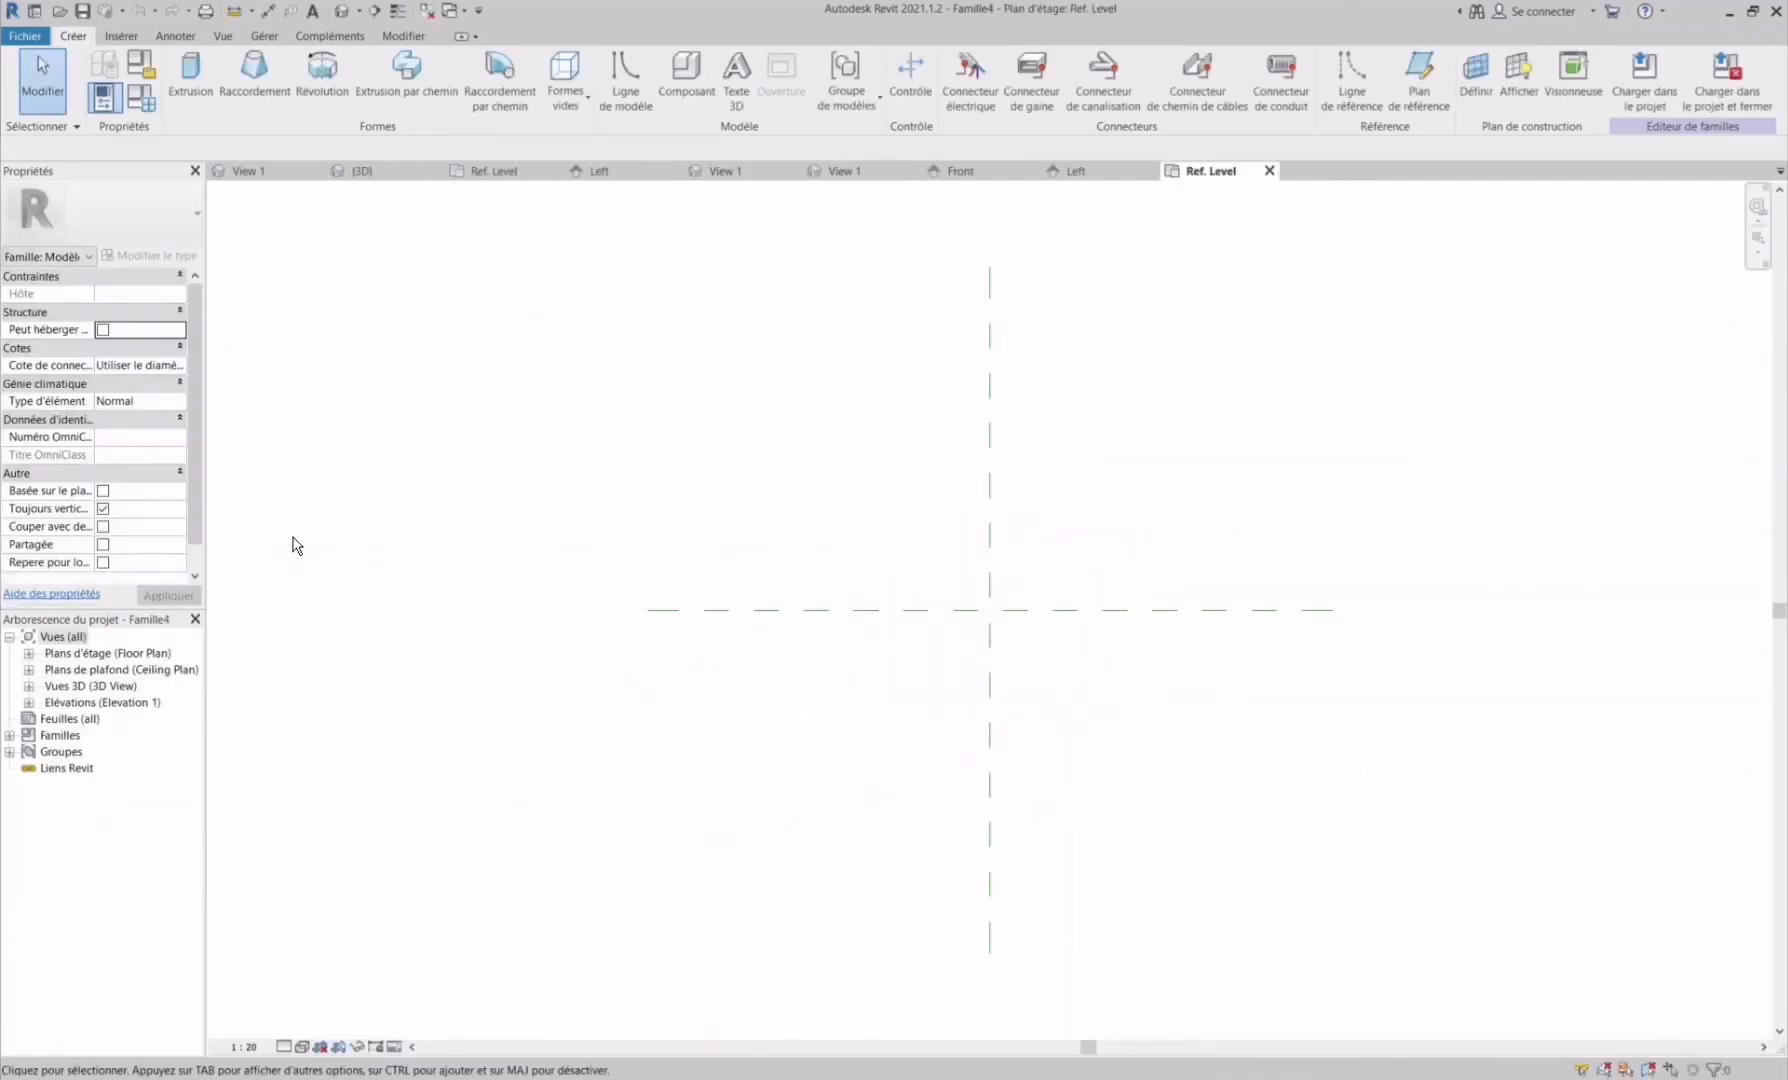
# - In the Left elevation, draw a reference plane rising at about 39° from where the Ref. Level crosses the vertical plane
pyautogui.click(29, 703)
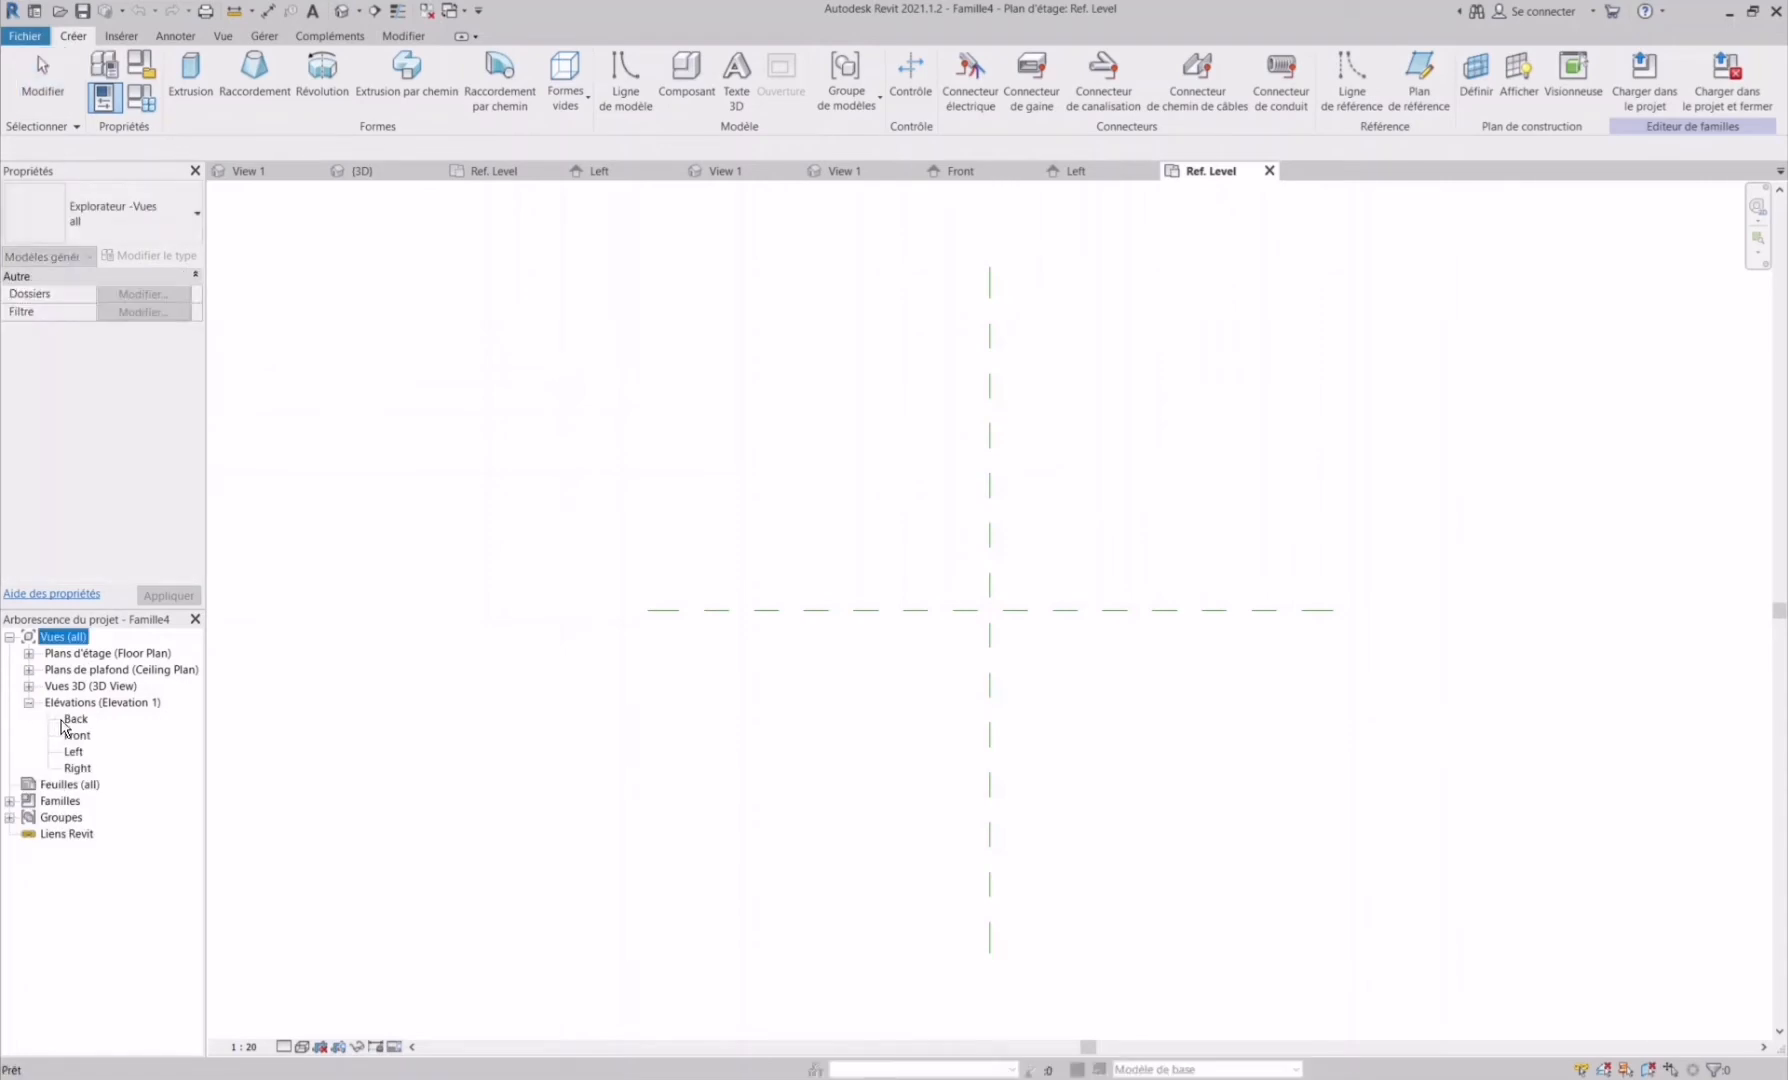
pyautogui.doubleClick(74, 753)
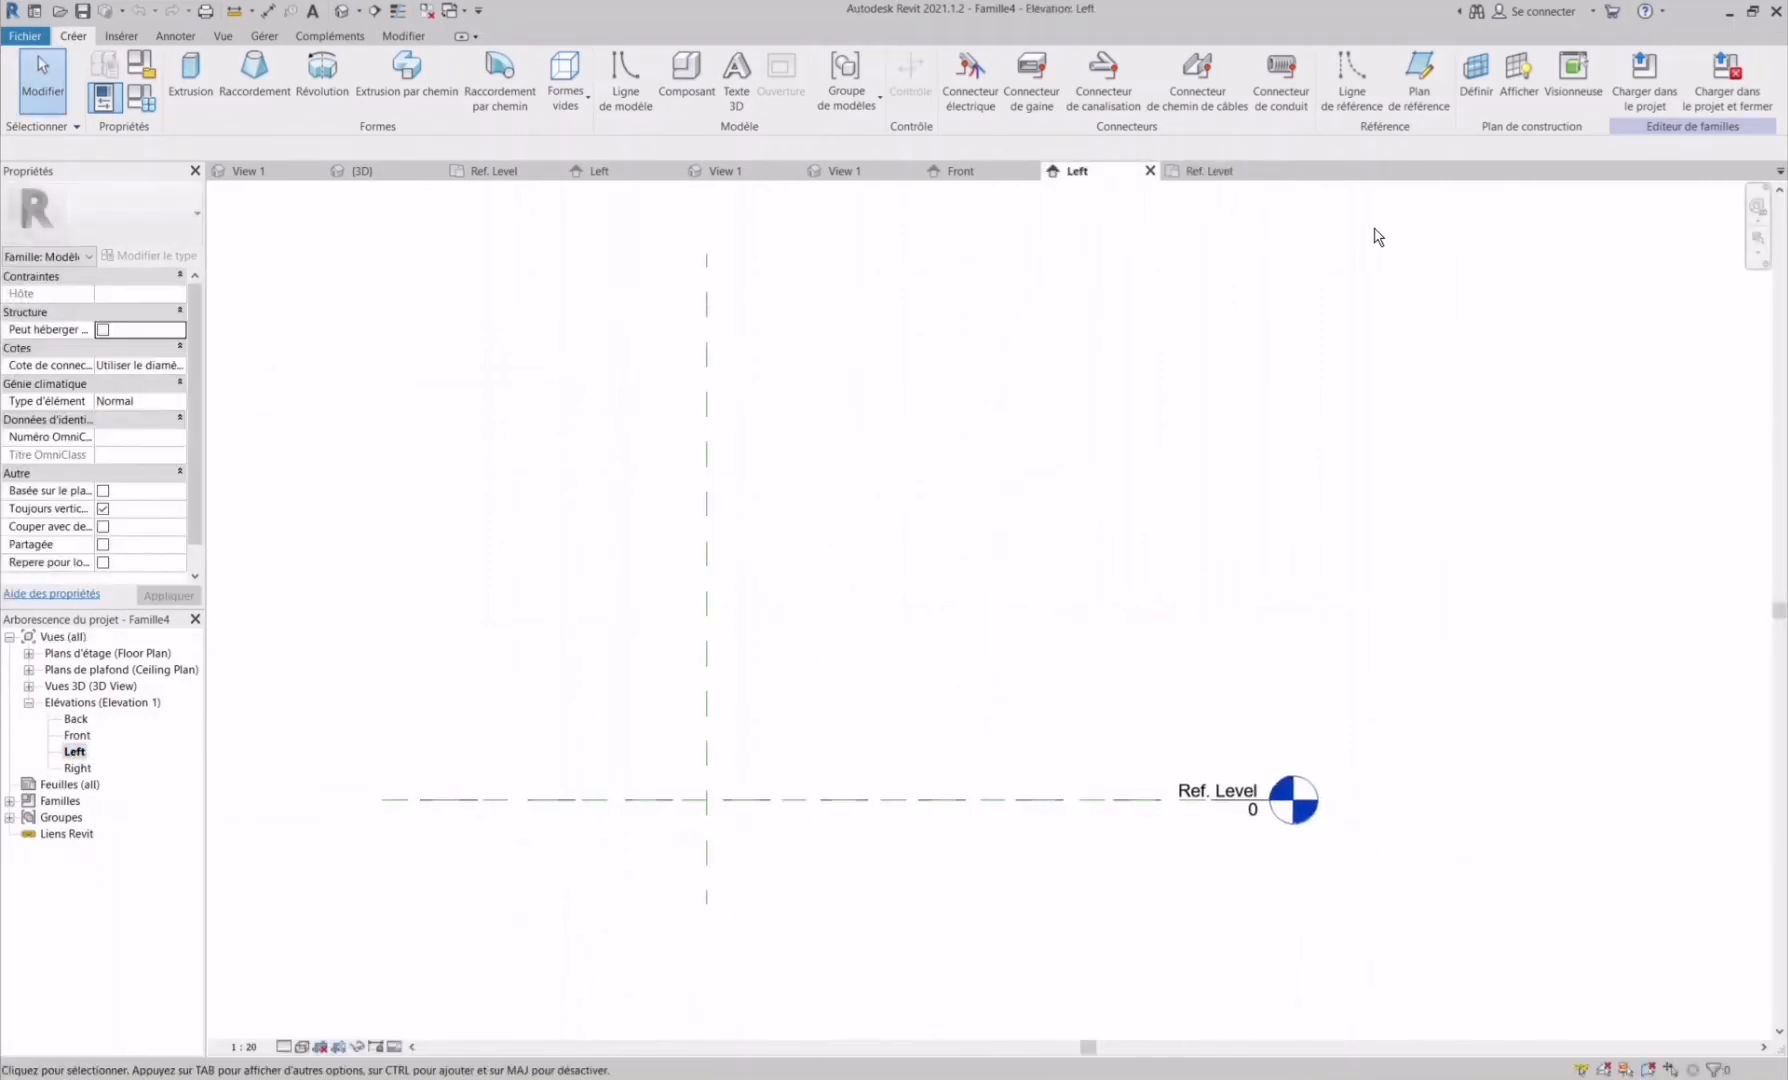
pyautogui.click(1419, 110)
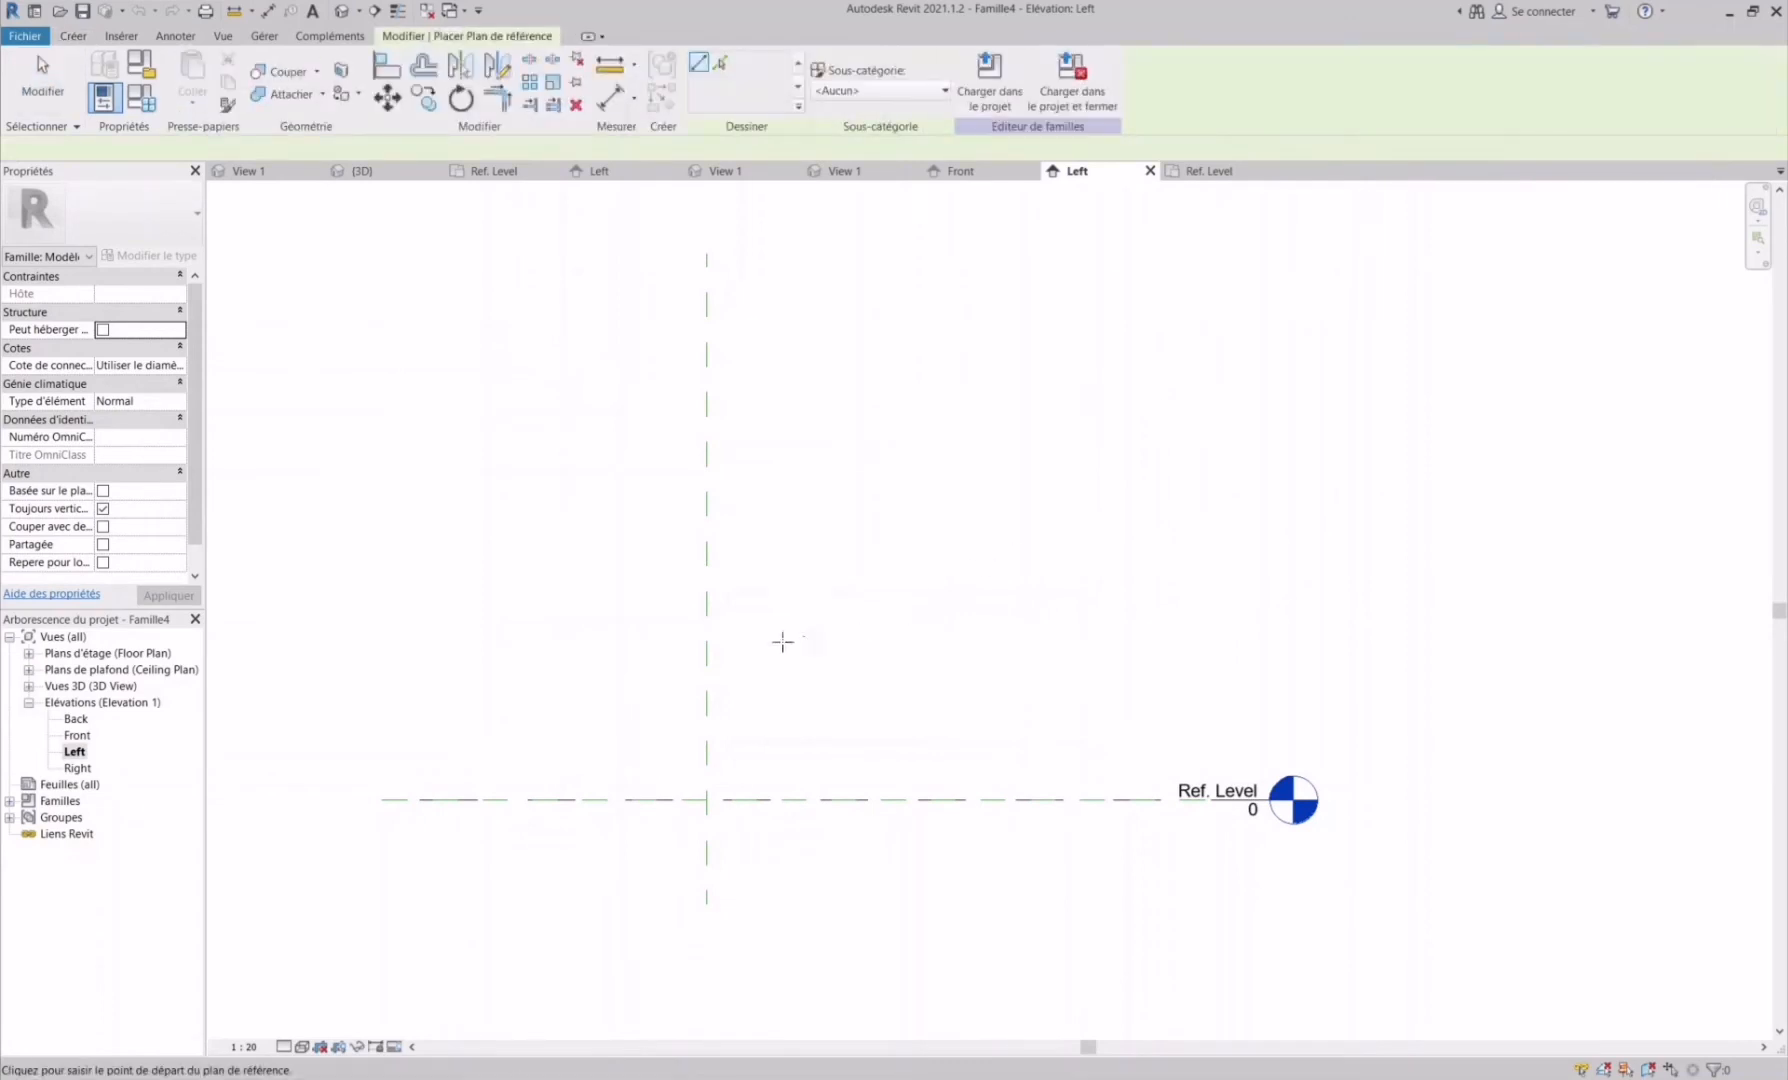
pyautogui.click(707, 799)
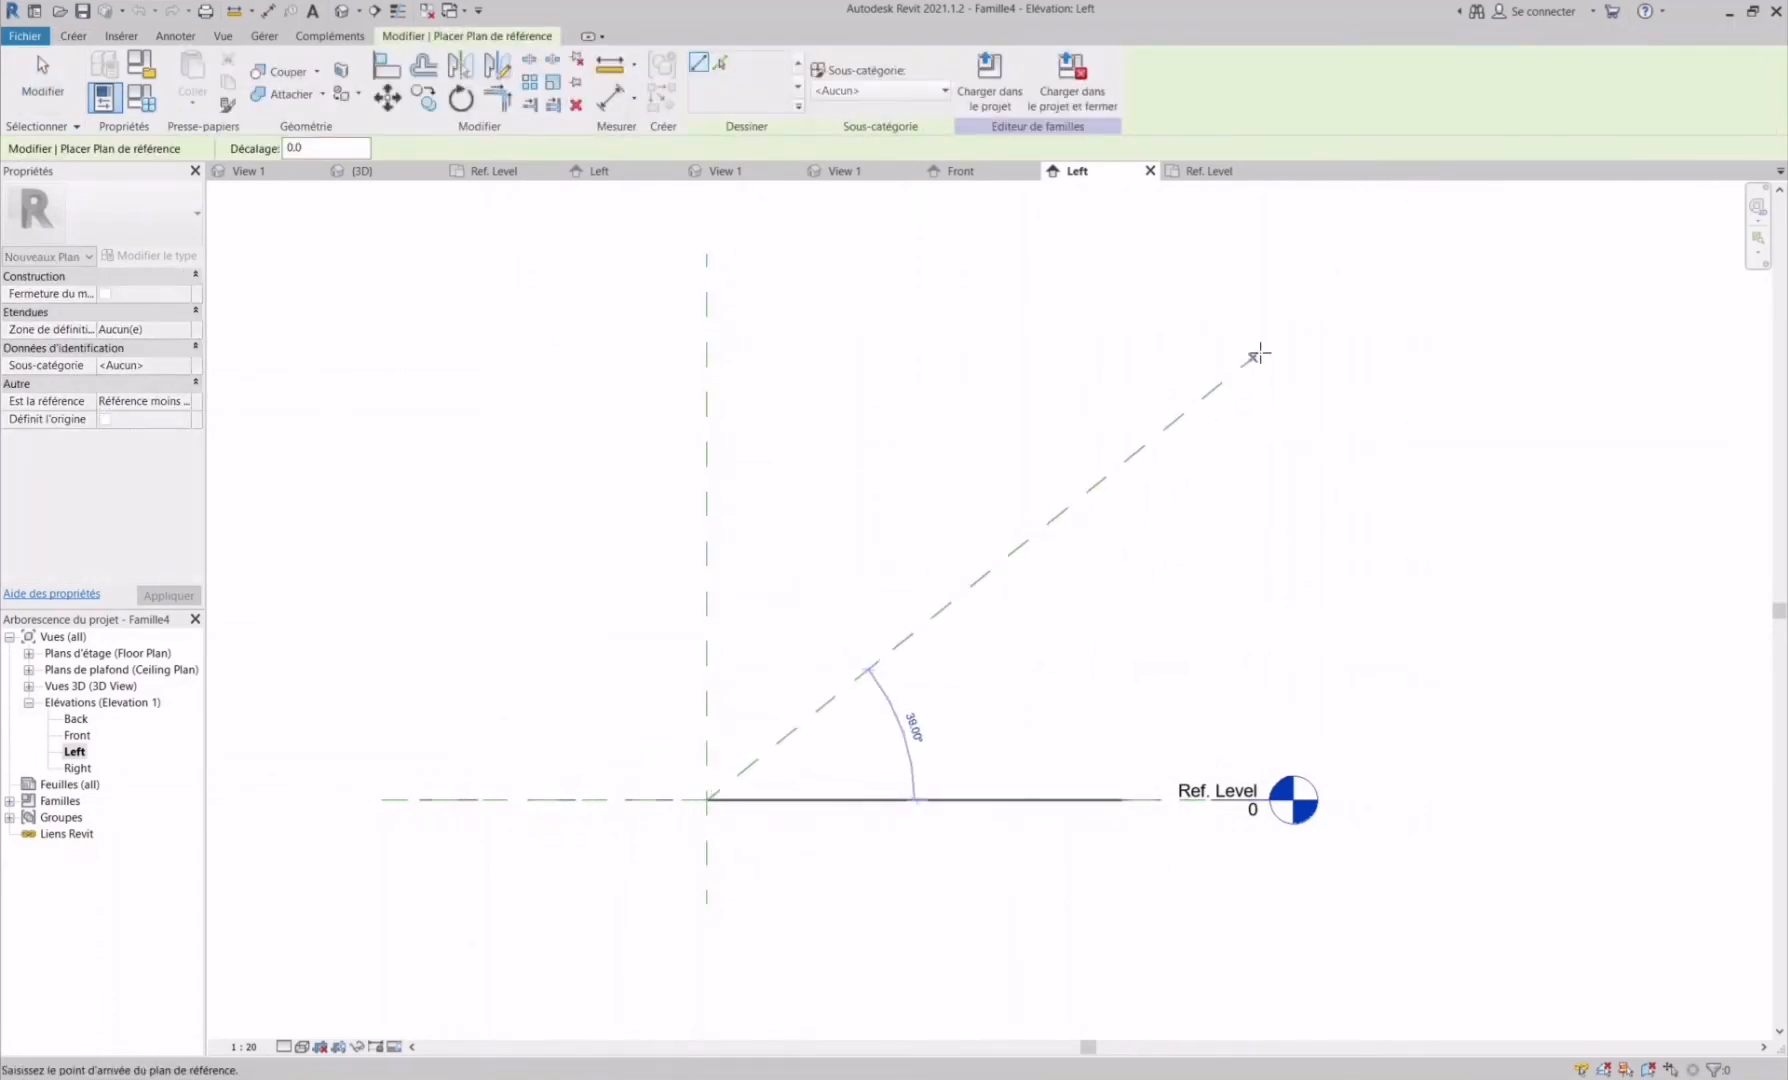
pyautogui.click(1300, 320)
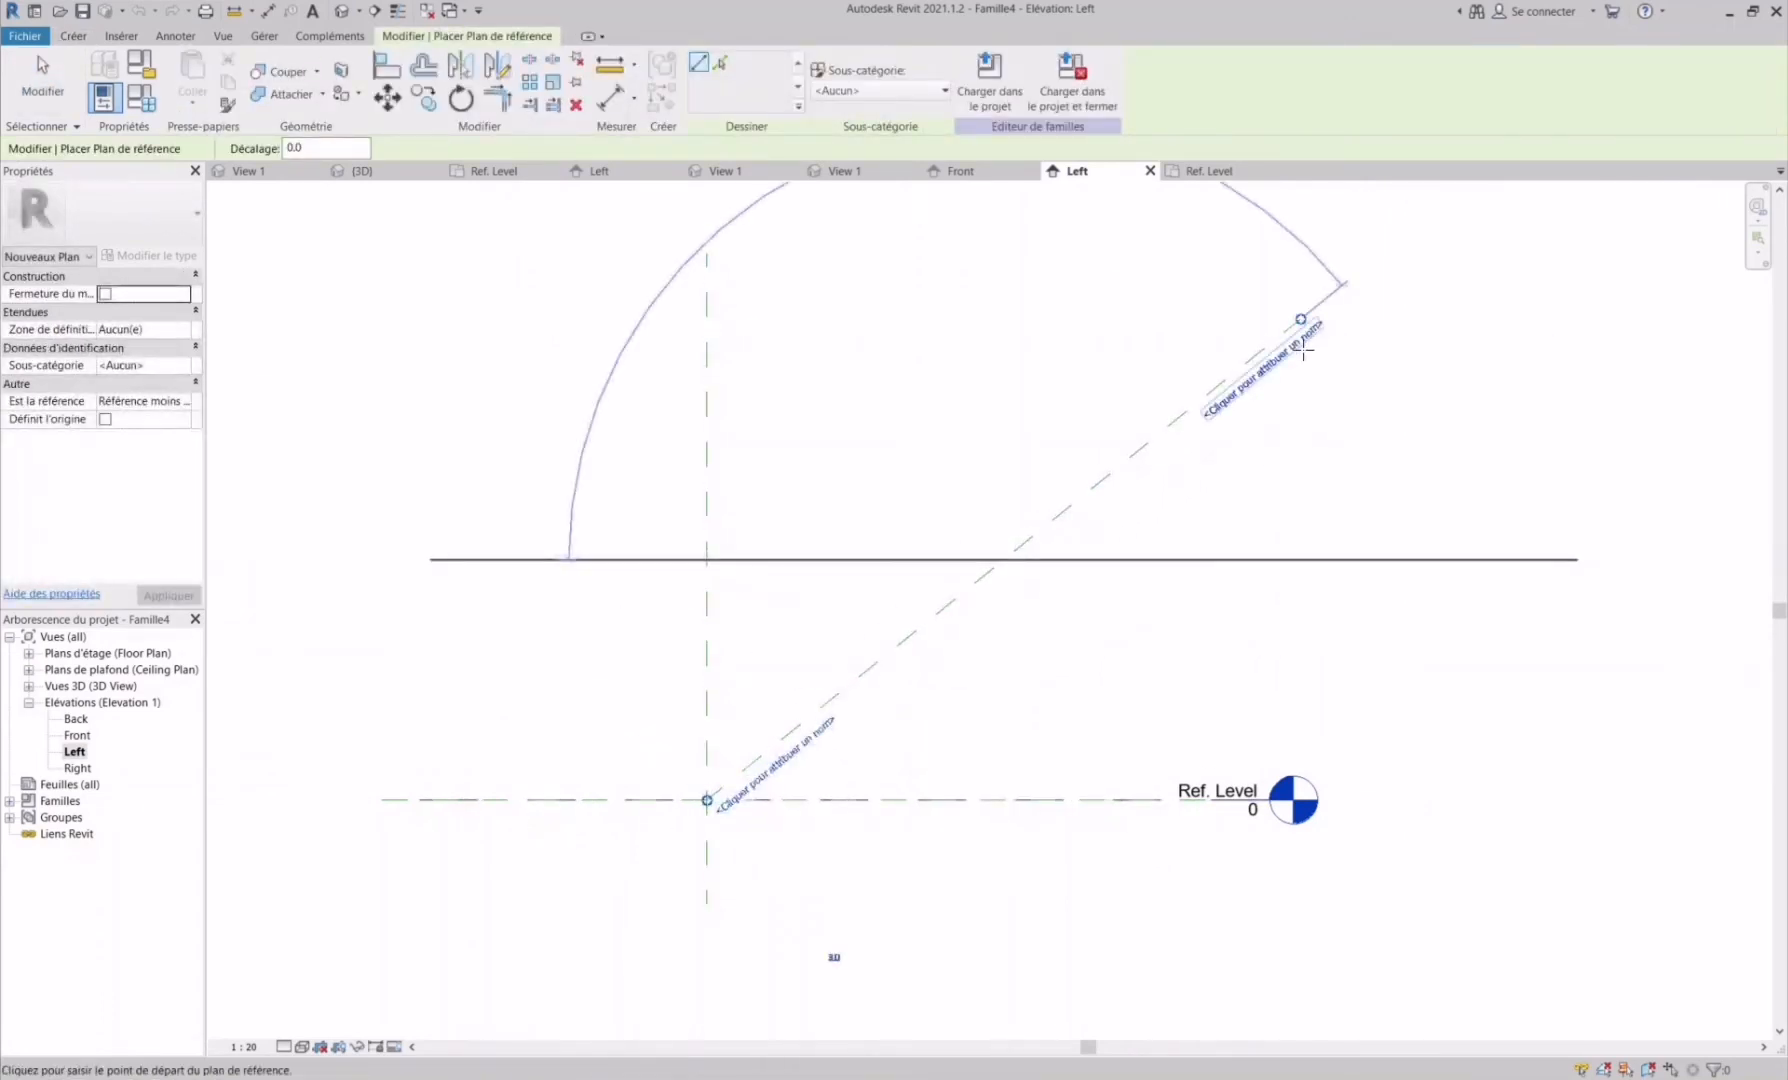
pyautogui.press('Escape')
pyautogui.press('Escape')
# - Name the inclined reference plane Projet Revit
pyautogui.click(1281, 351)
pyautogui.click(1289, 359)
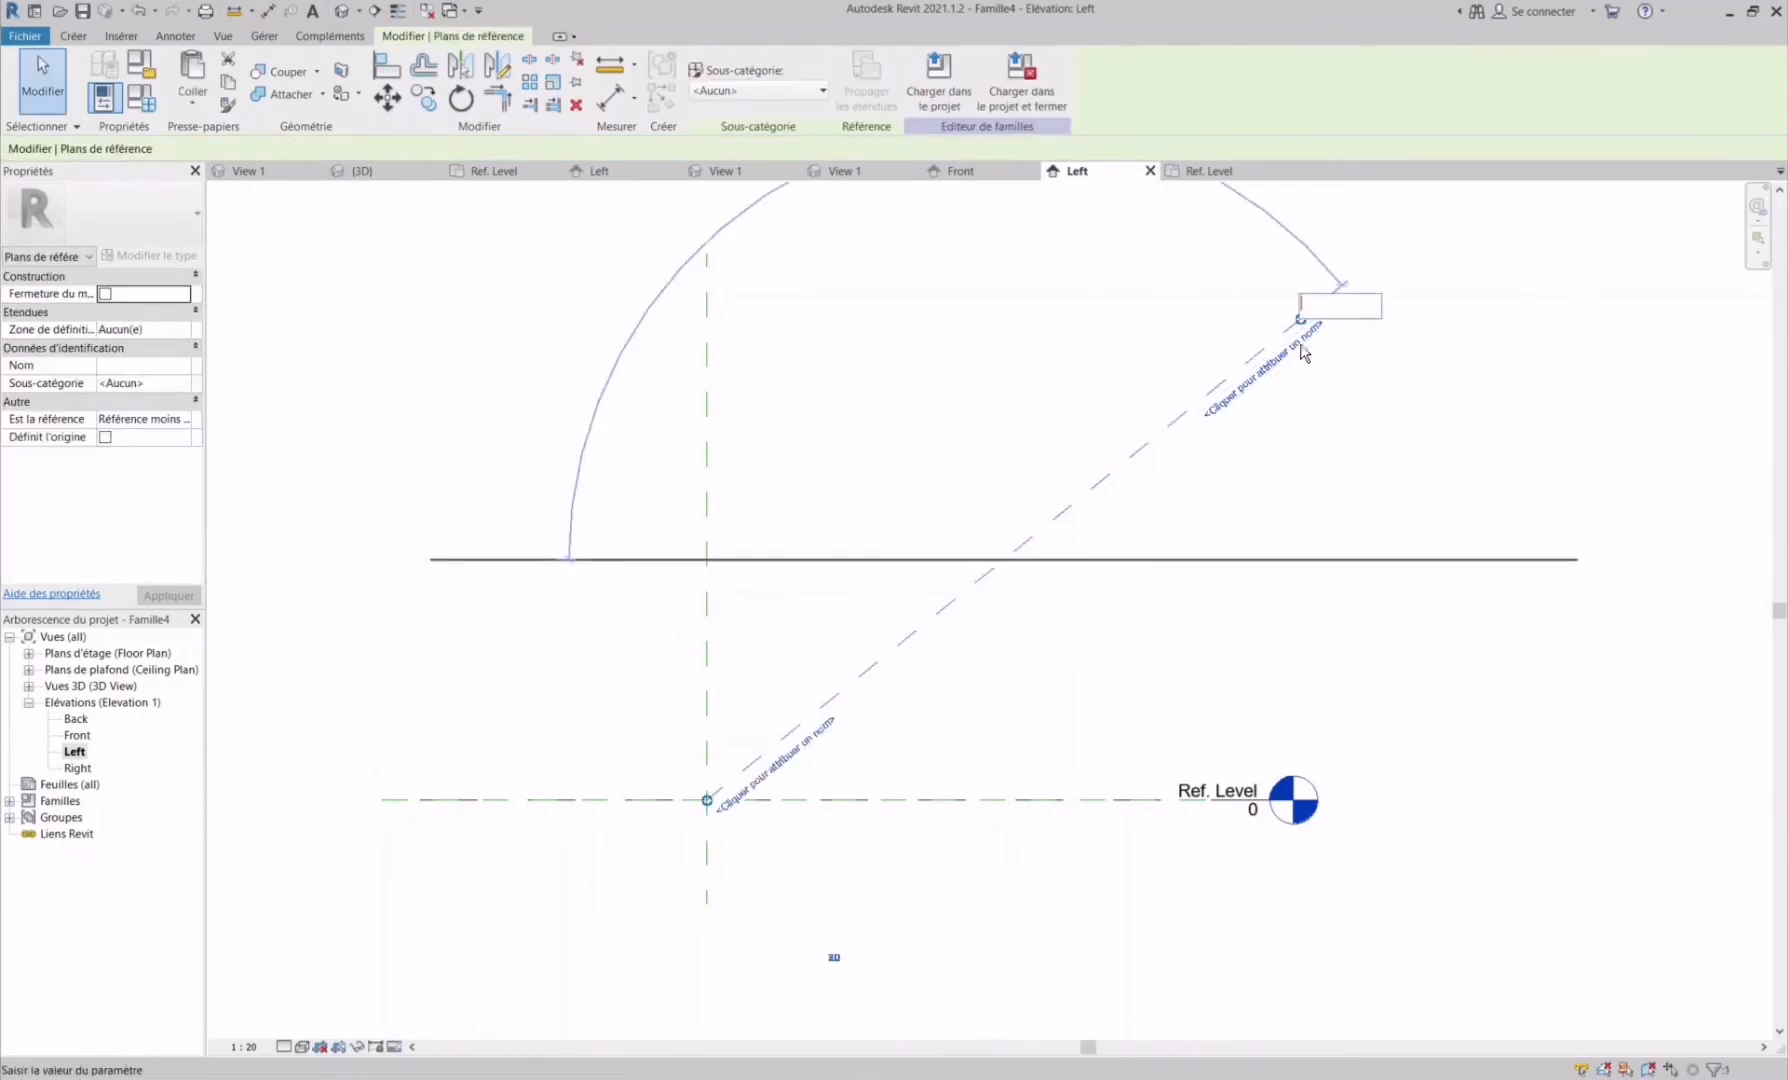
pyautogui.write('Projet Revit')
pyautogui.press('Return')
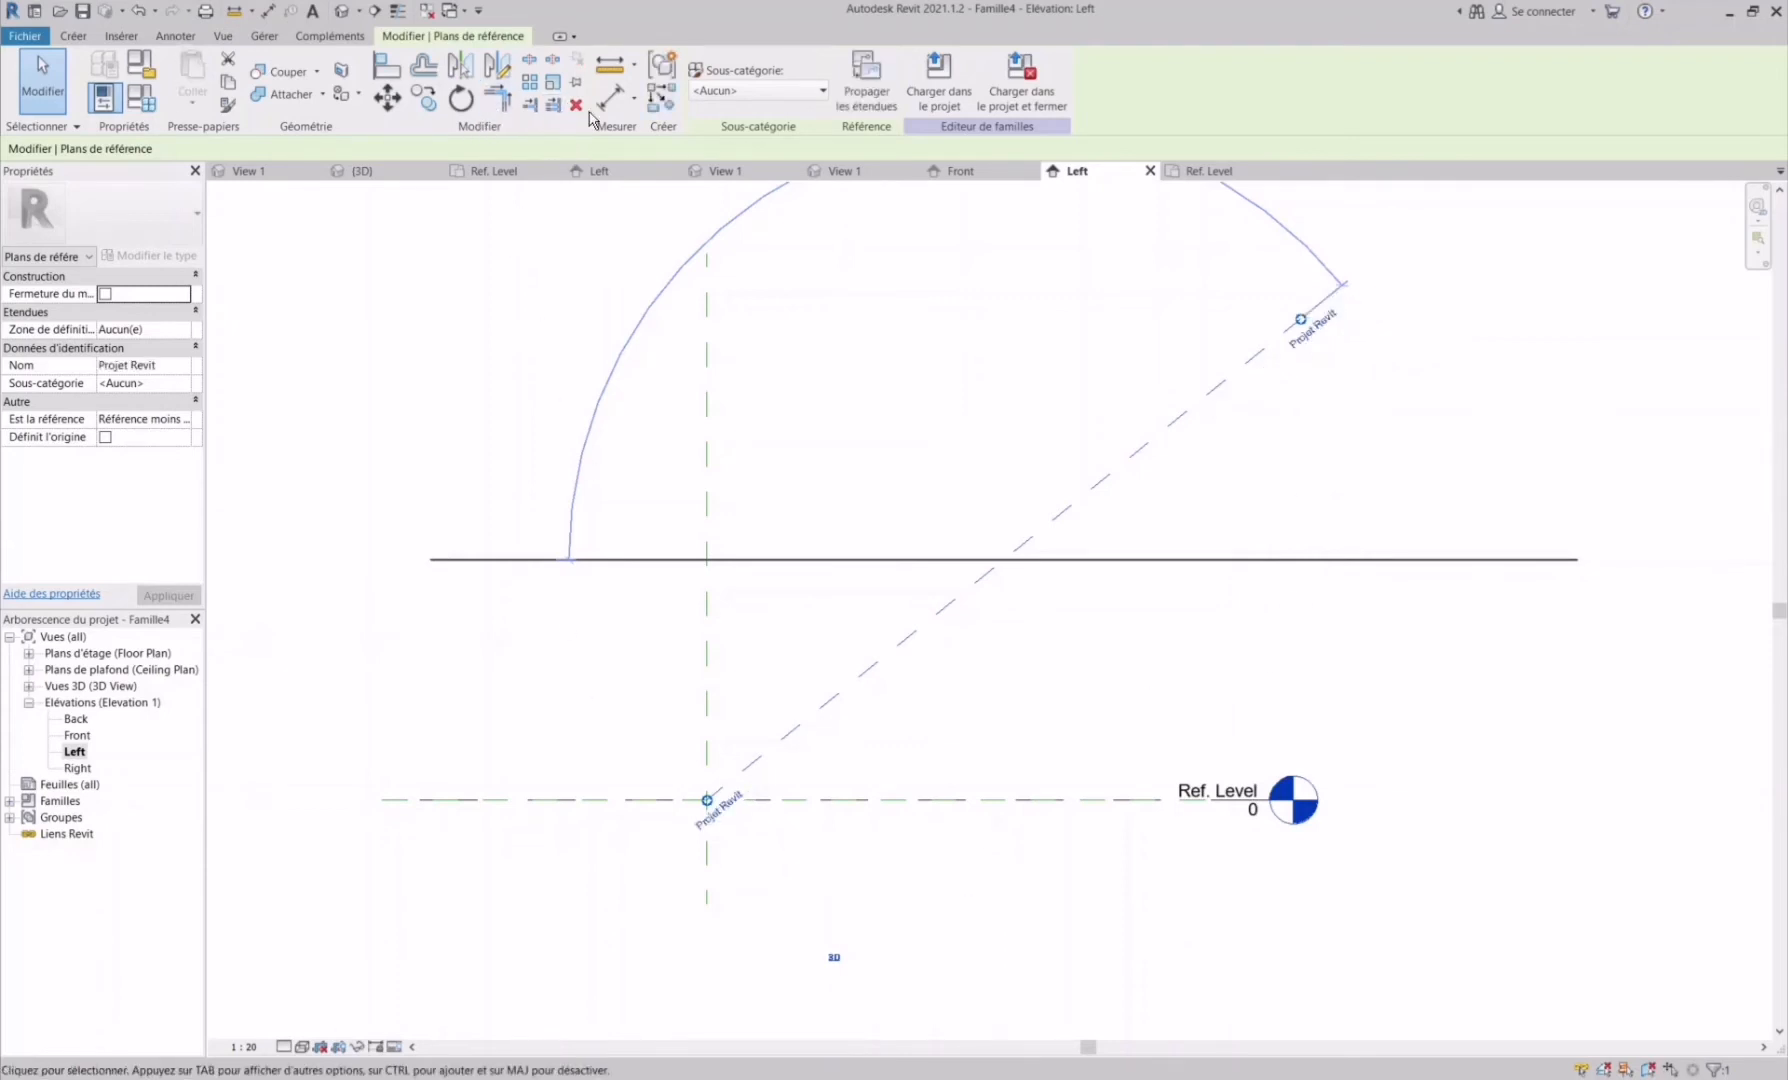
# - Add an angular dimension between the inclined reference plane and the Ref. Level
pyautogui.click(636, 100)
pyautogui.click(650, 165)
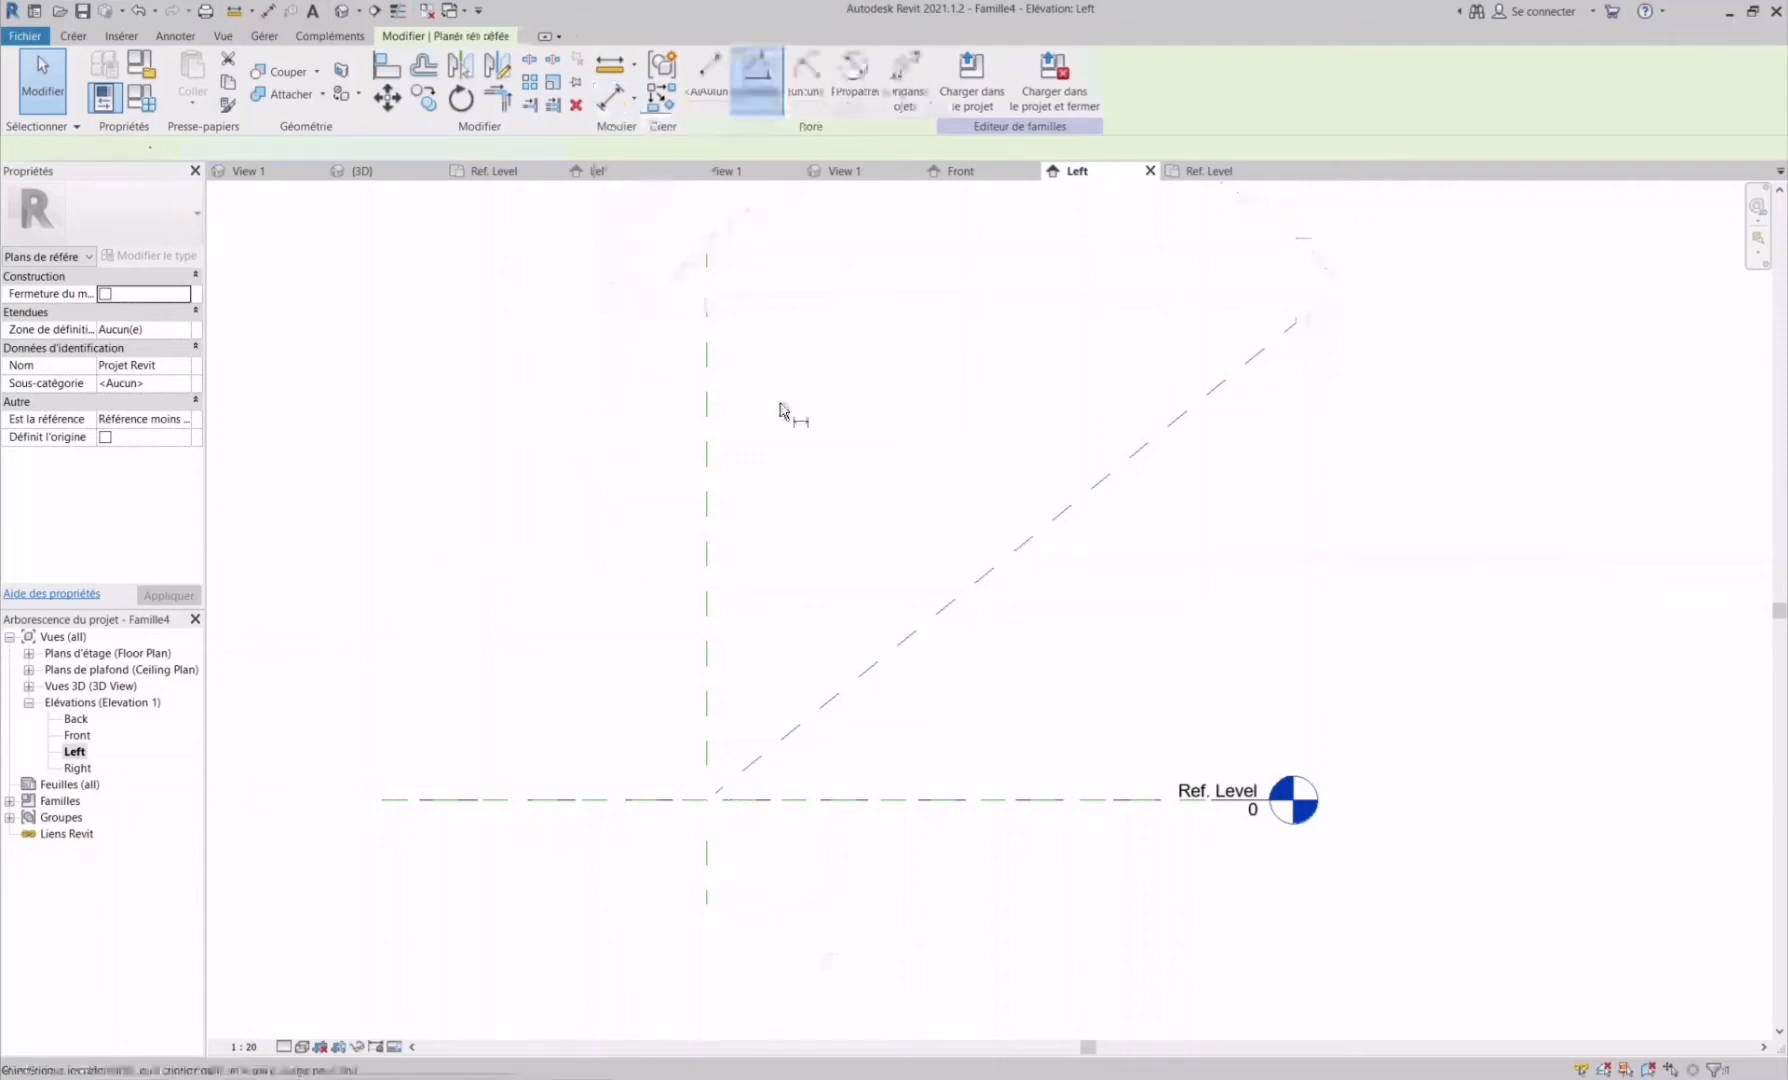
pyautogui.click(843, 718)
pyautogui.click(882, 798)
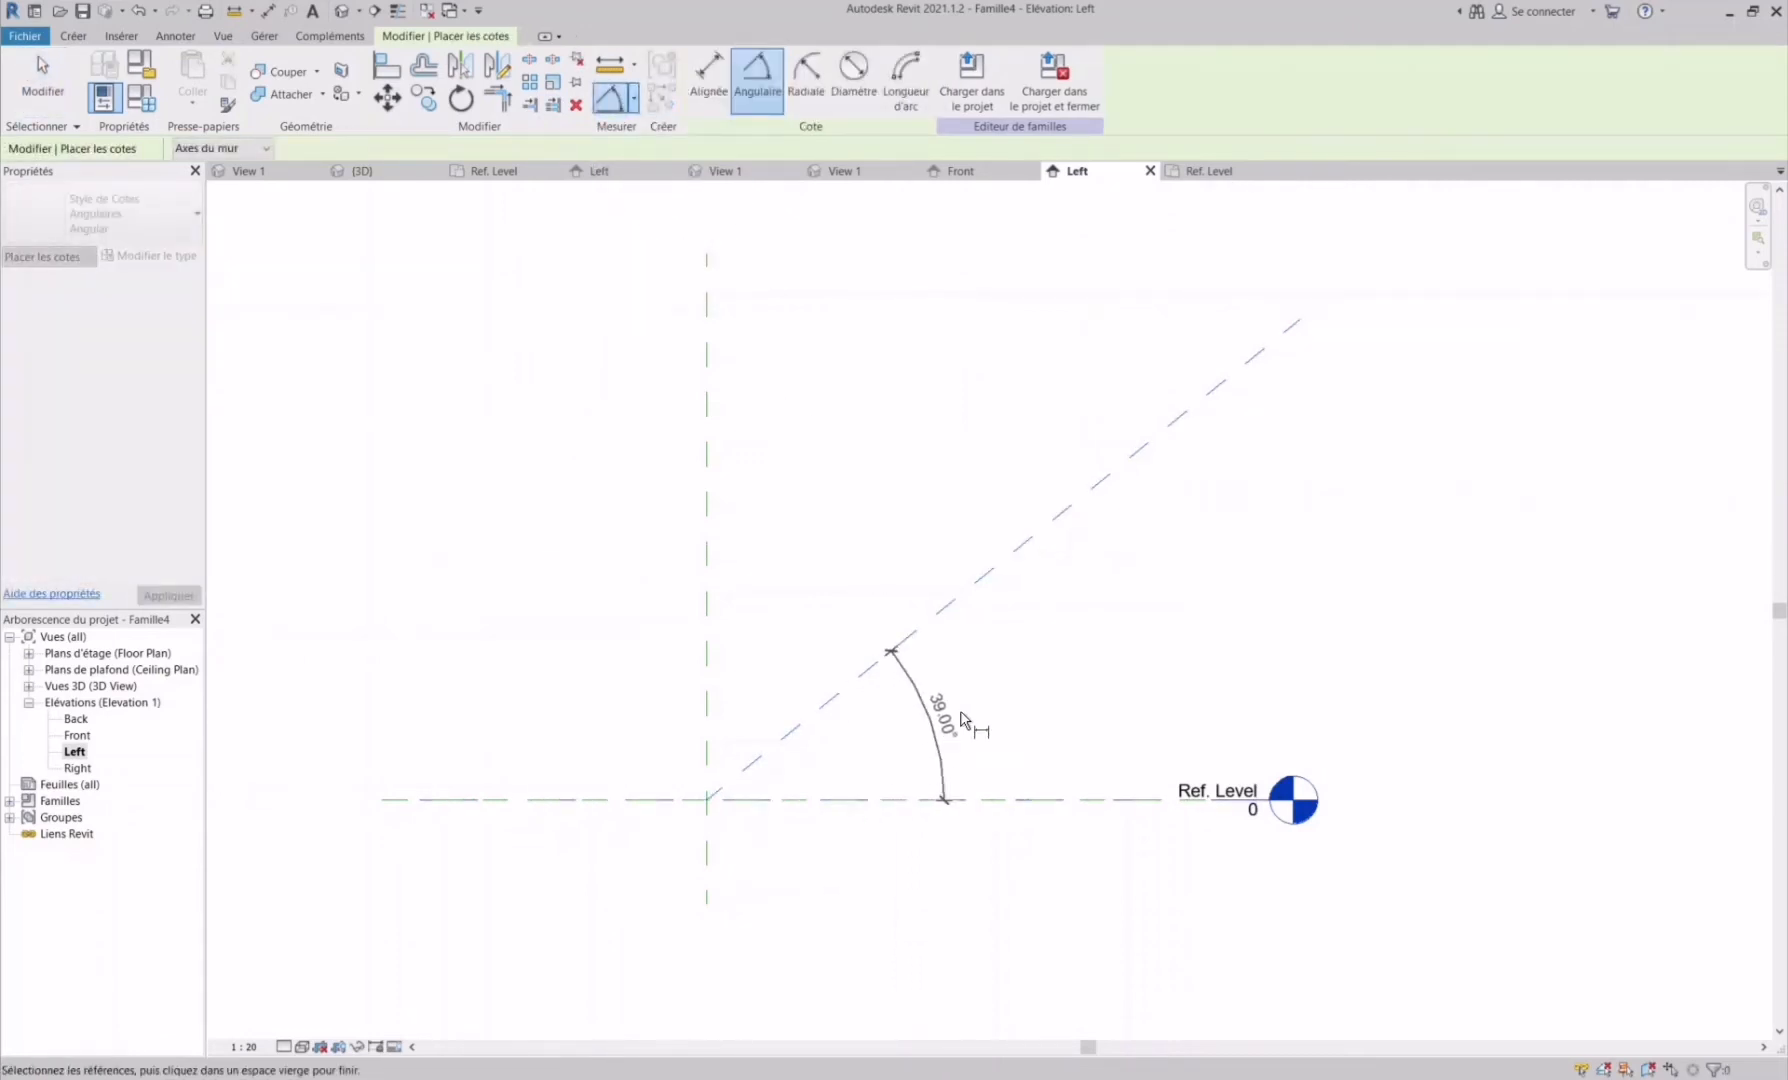
pyautogui.click(1022, 690)
pyautogui.press('Escape')
pyautogui.press('Escape')
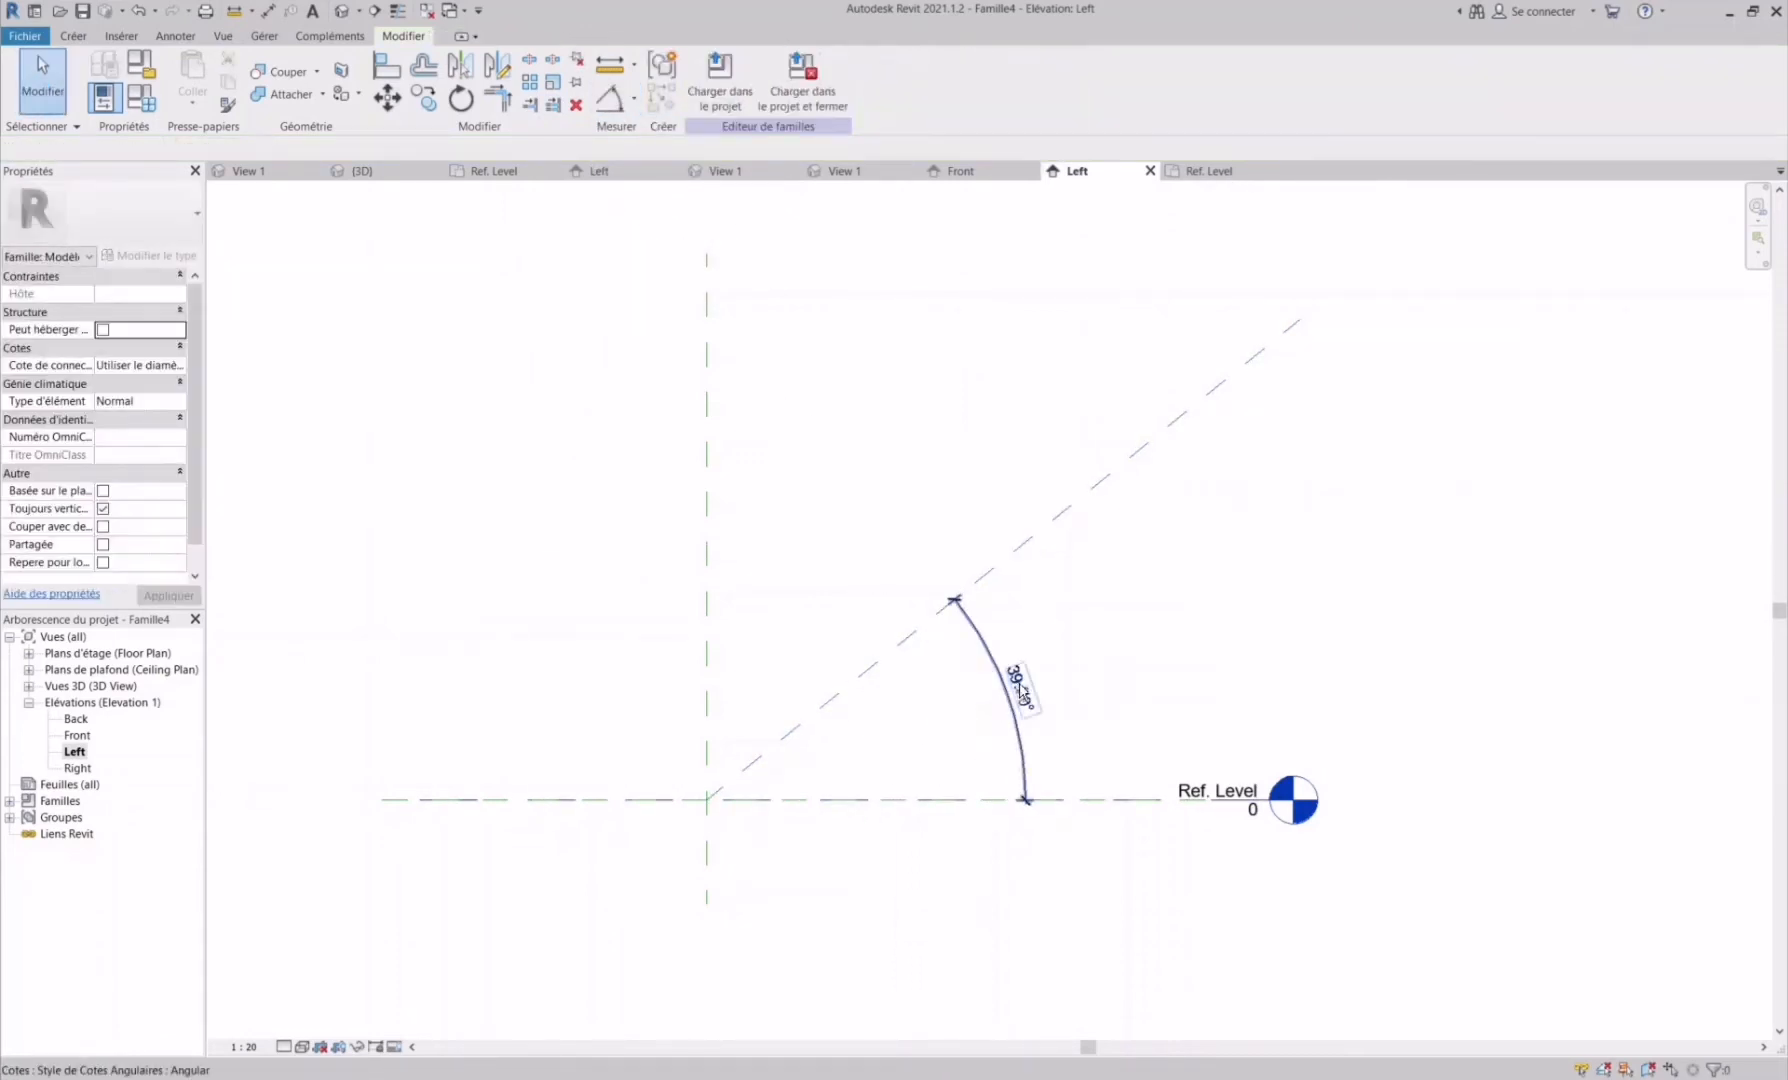
# - Label the angular dimension with a new family type parameter named Angle
pyautogui.click(1022, 690)
pyautogui.click(886, 80)
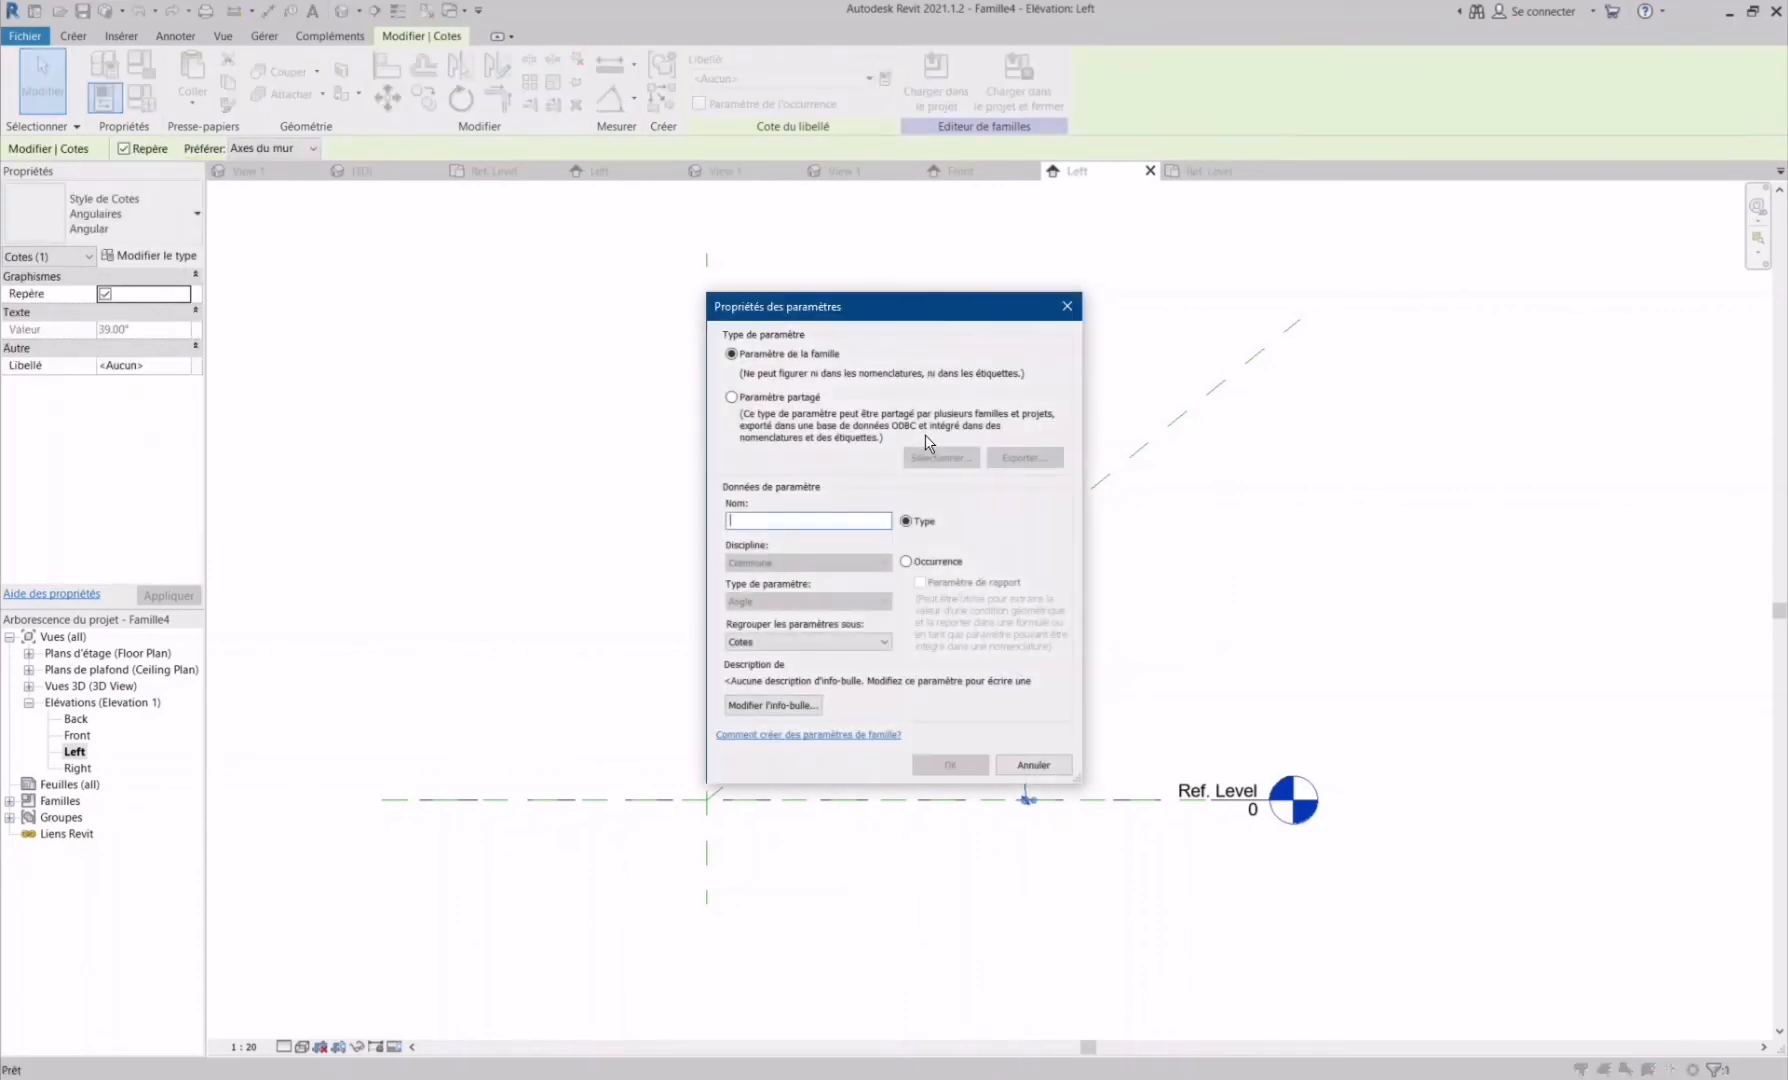
pyautogui.write('Angle')
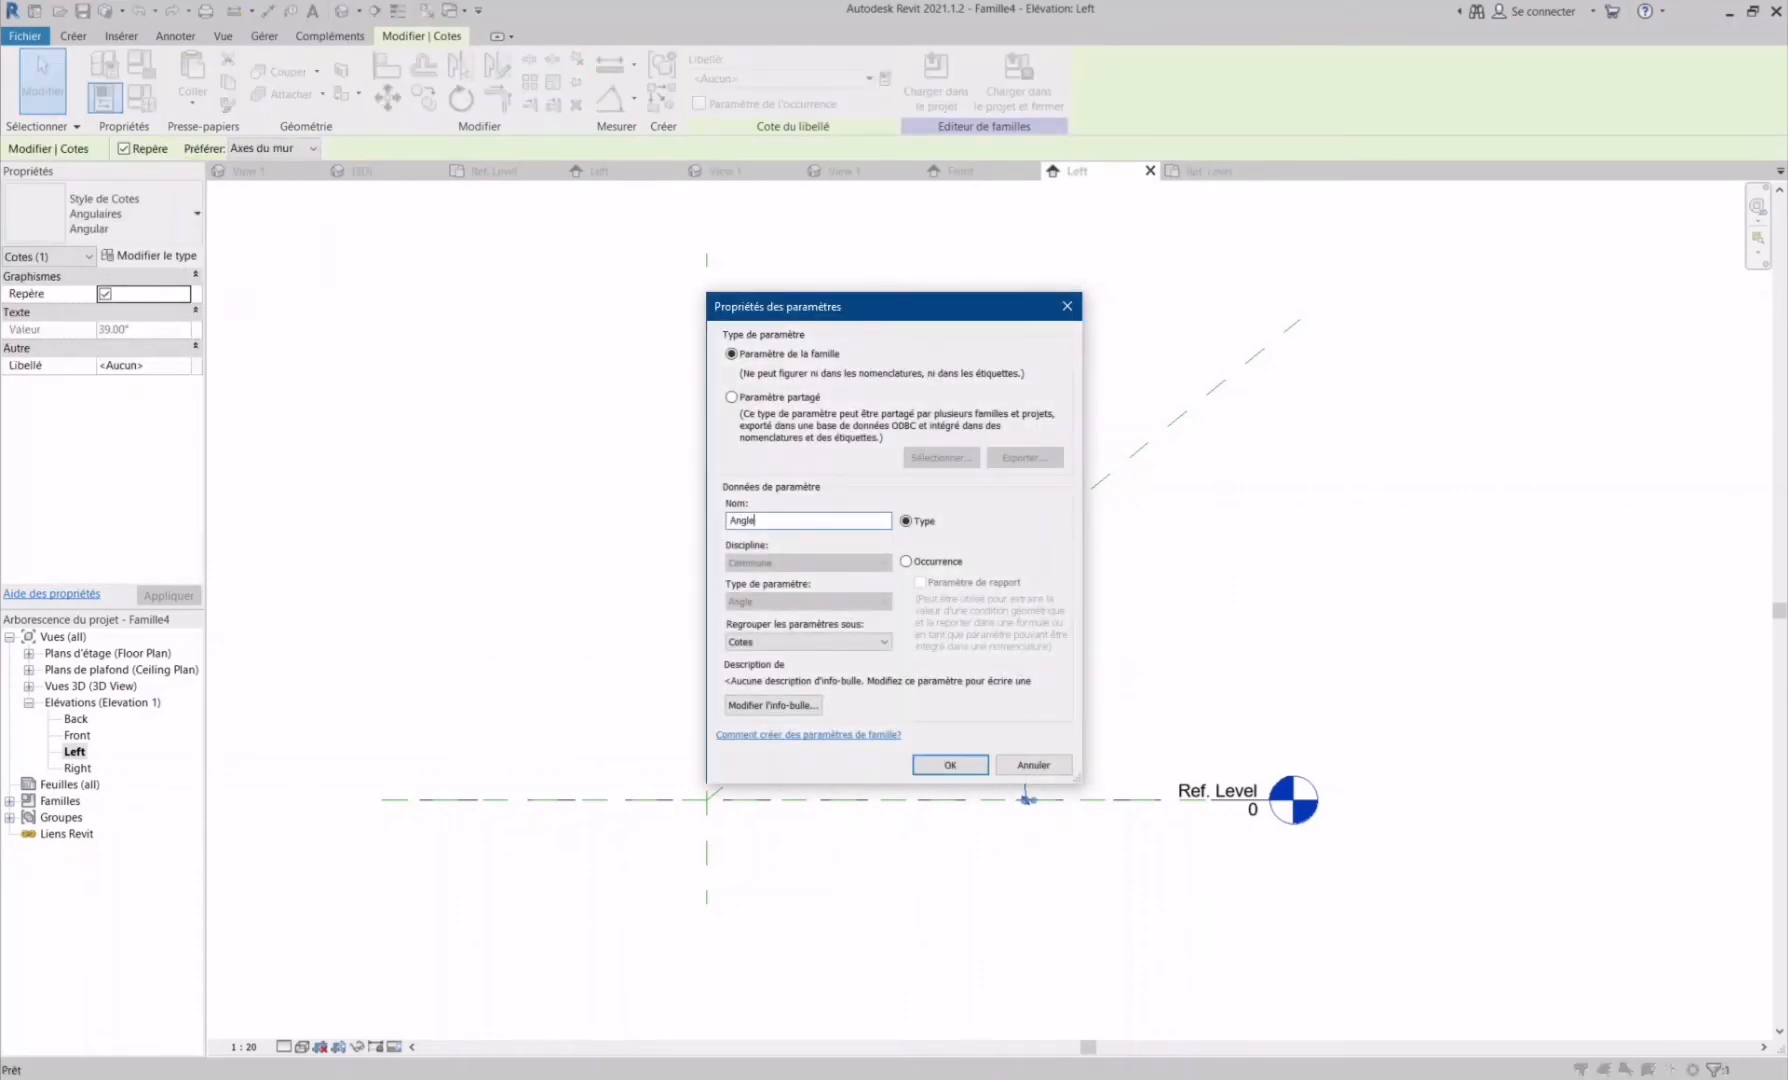
pyautogui.click(962, 762)
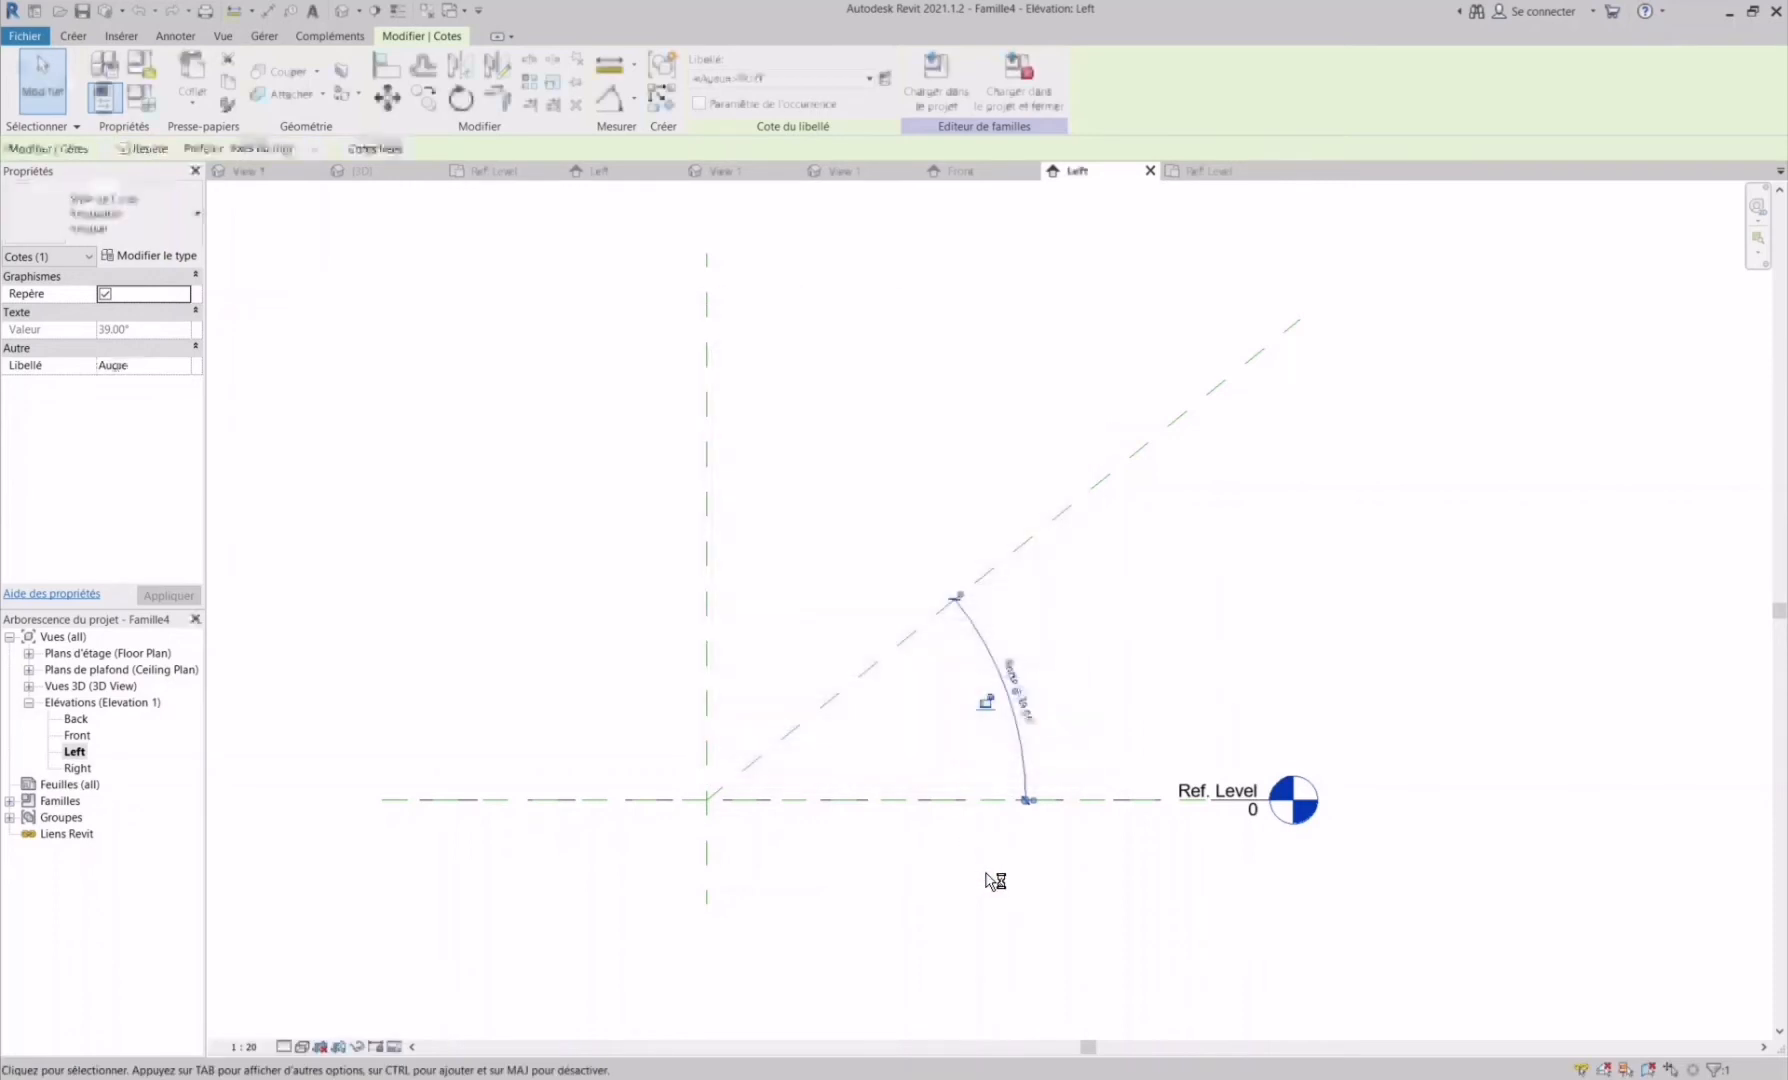
pyautogui.click(990, 874)
# - Set the Angle dimension of the inclined reference plane to 30°
pyautogui.click(1030, 708)
pyautogui.click(1031, 707)
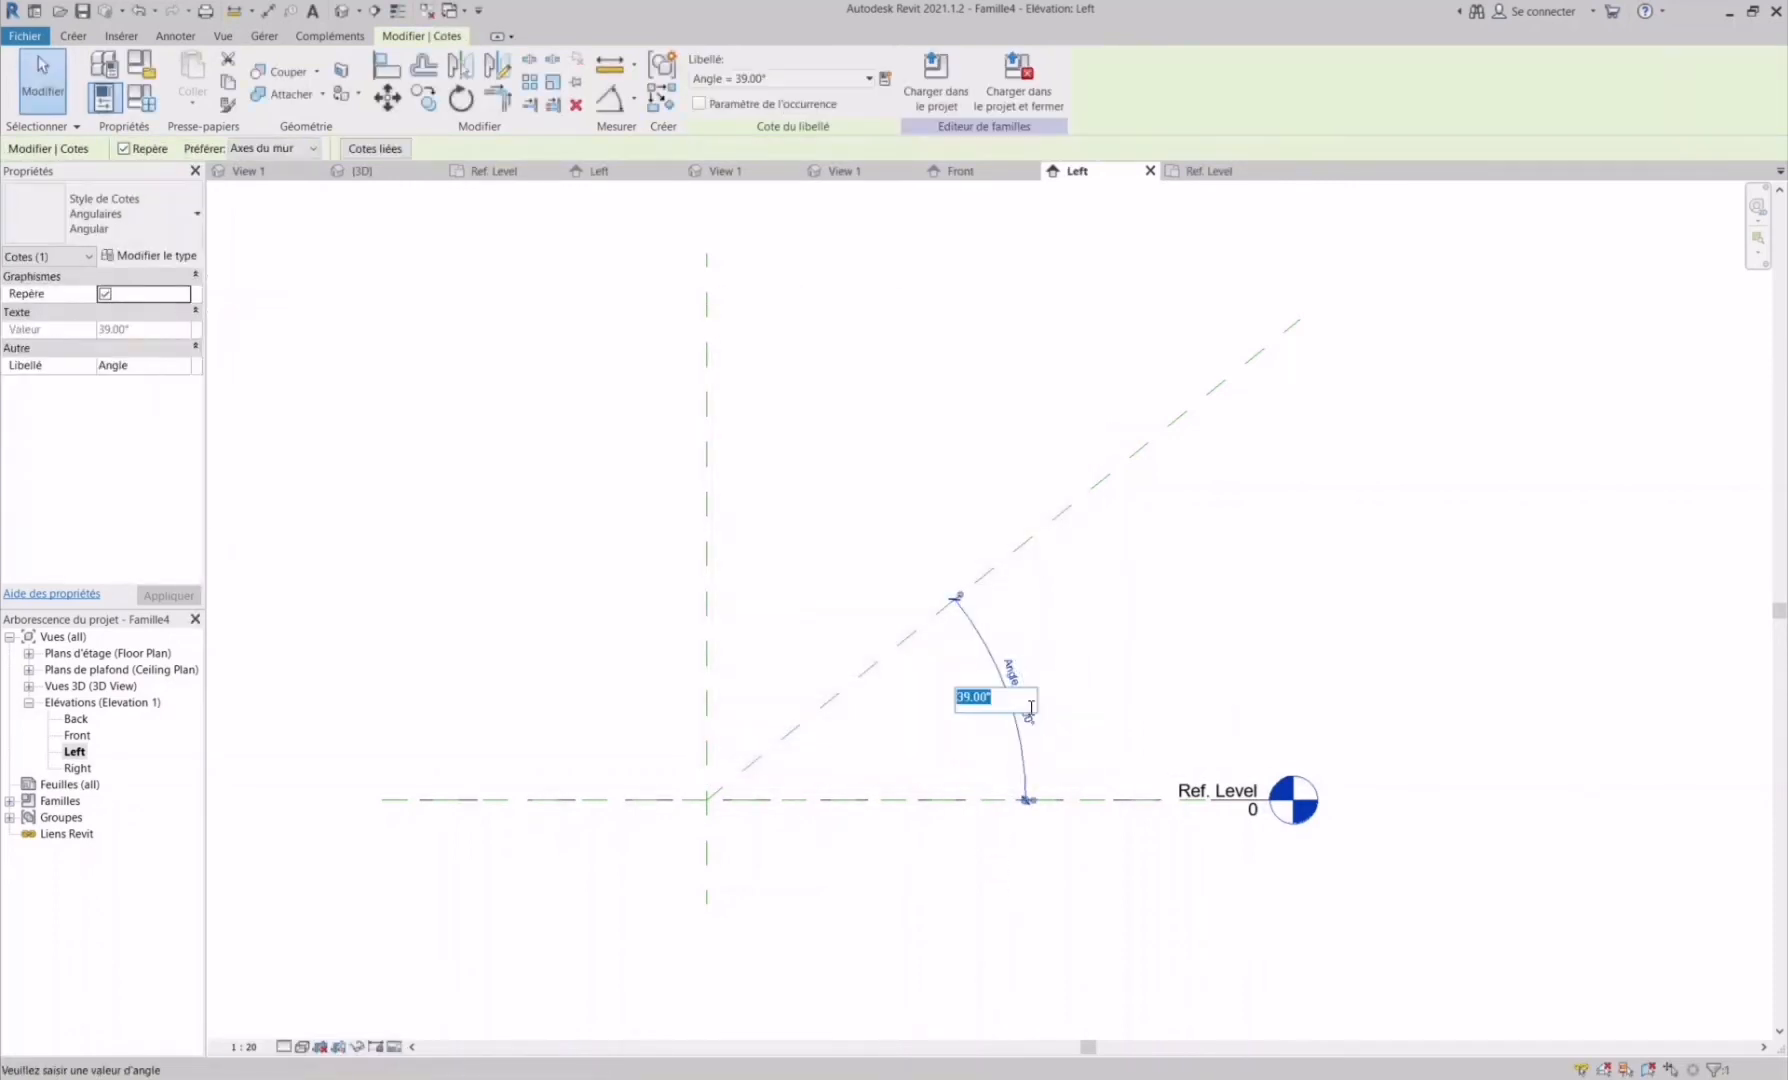
pyautogui.press('Return')
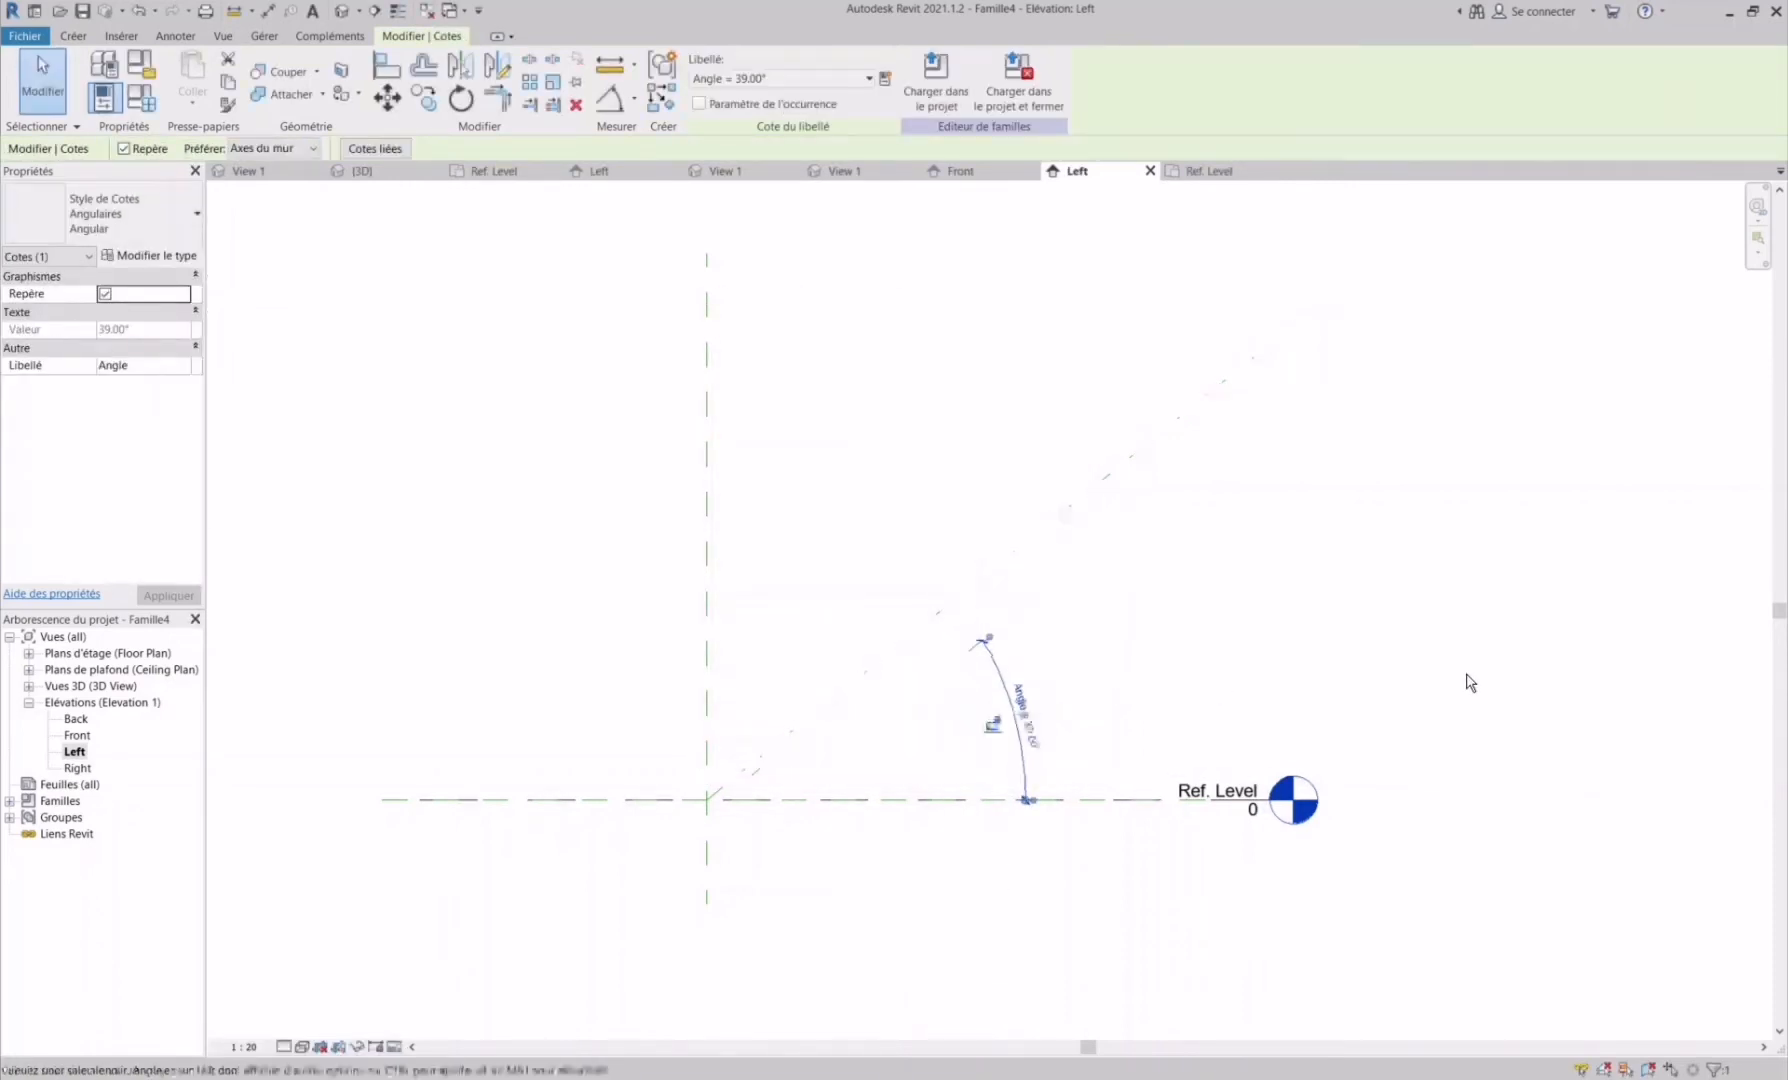
pyautogui.click(1456, 685)
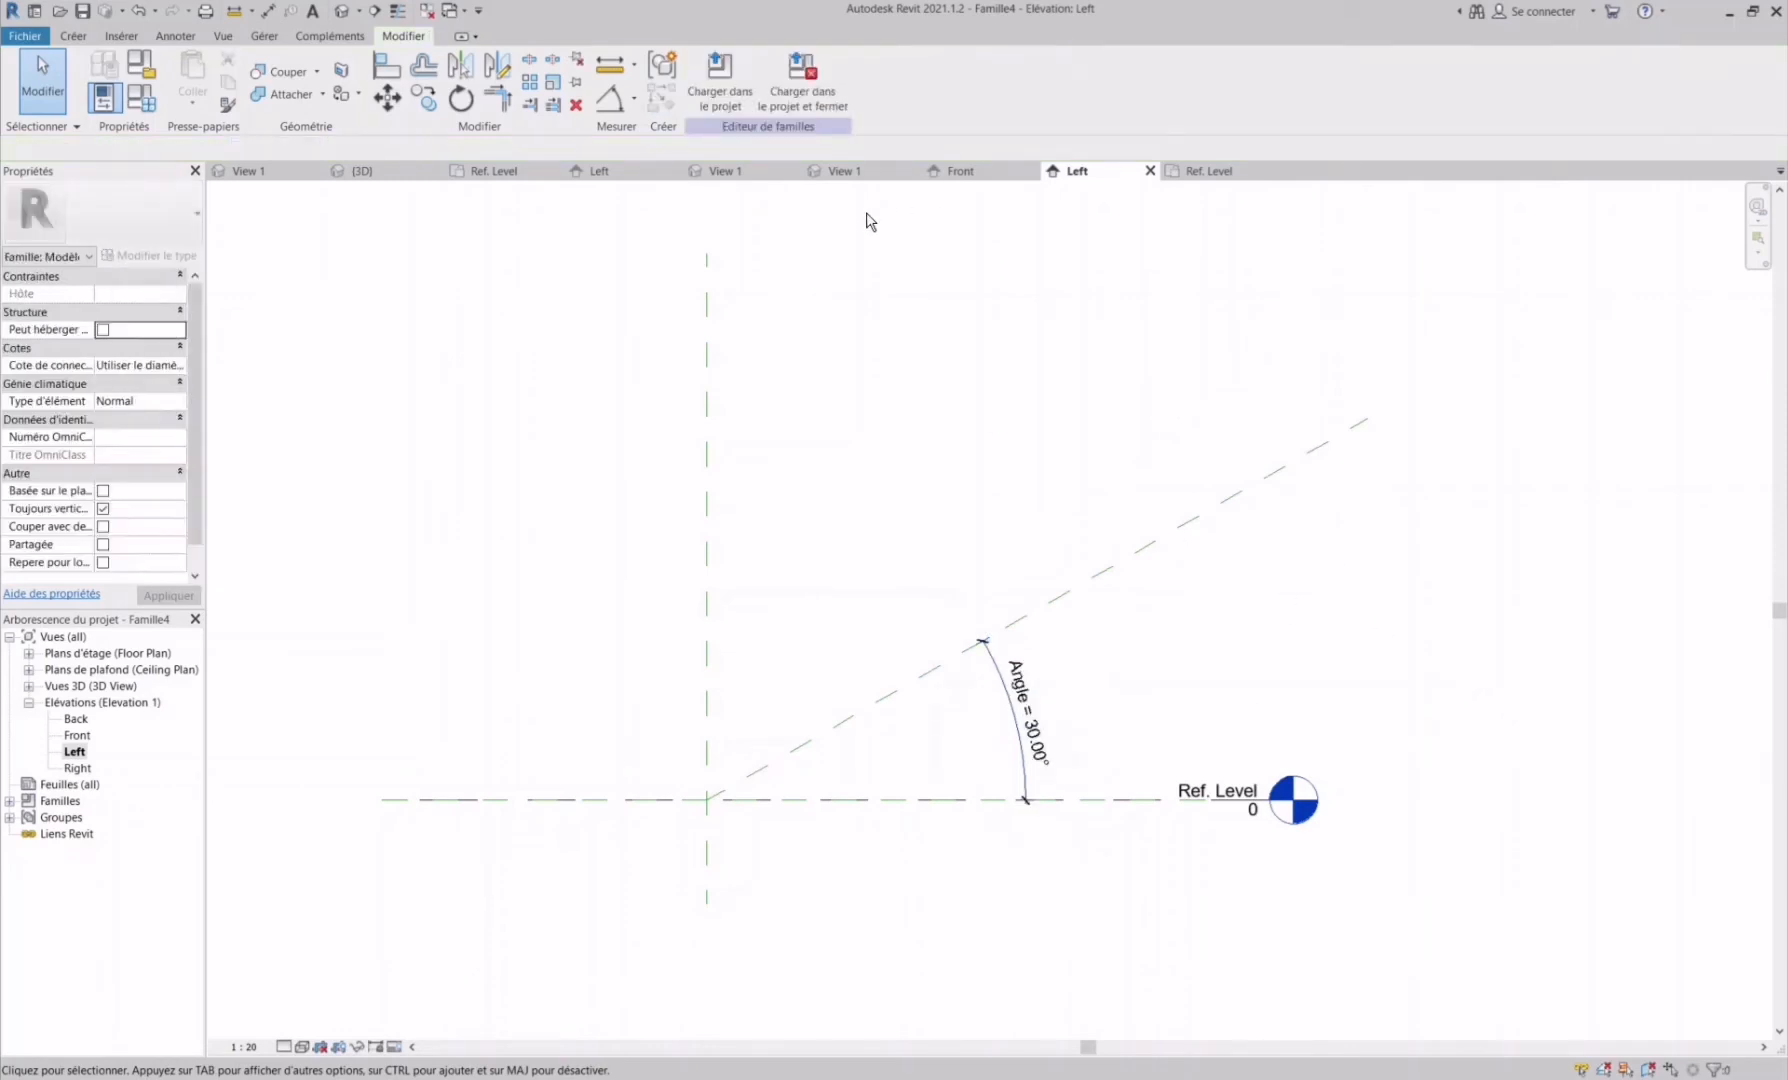
# - Load the face-based box family Famille3 into the open family Famille4
pyautogui.click(845, 171)
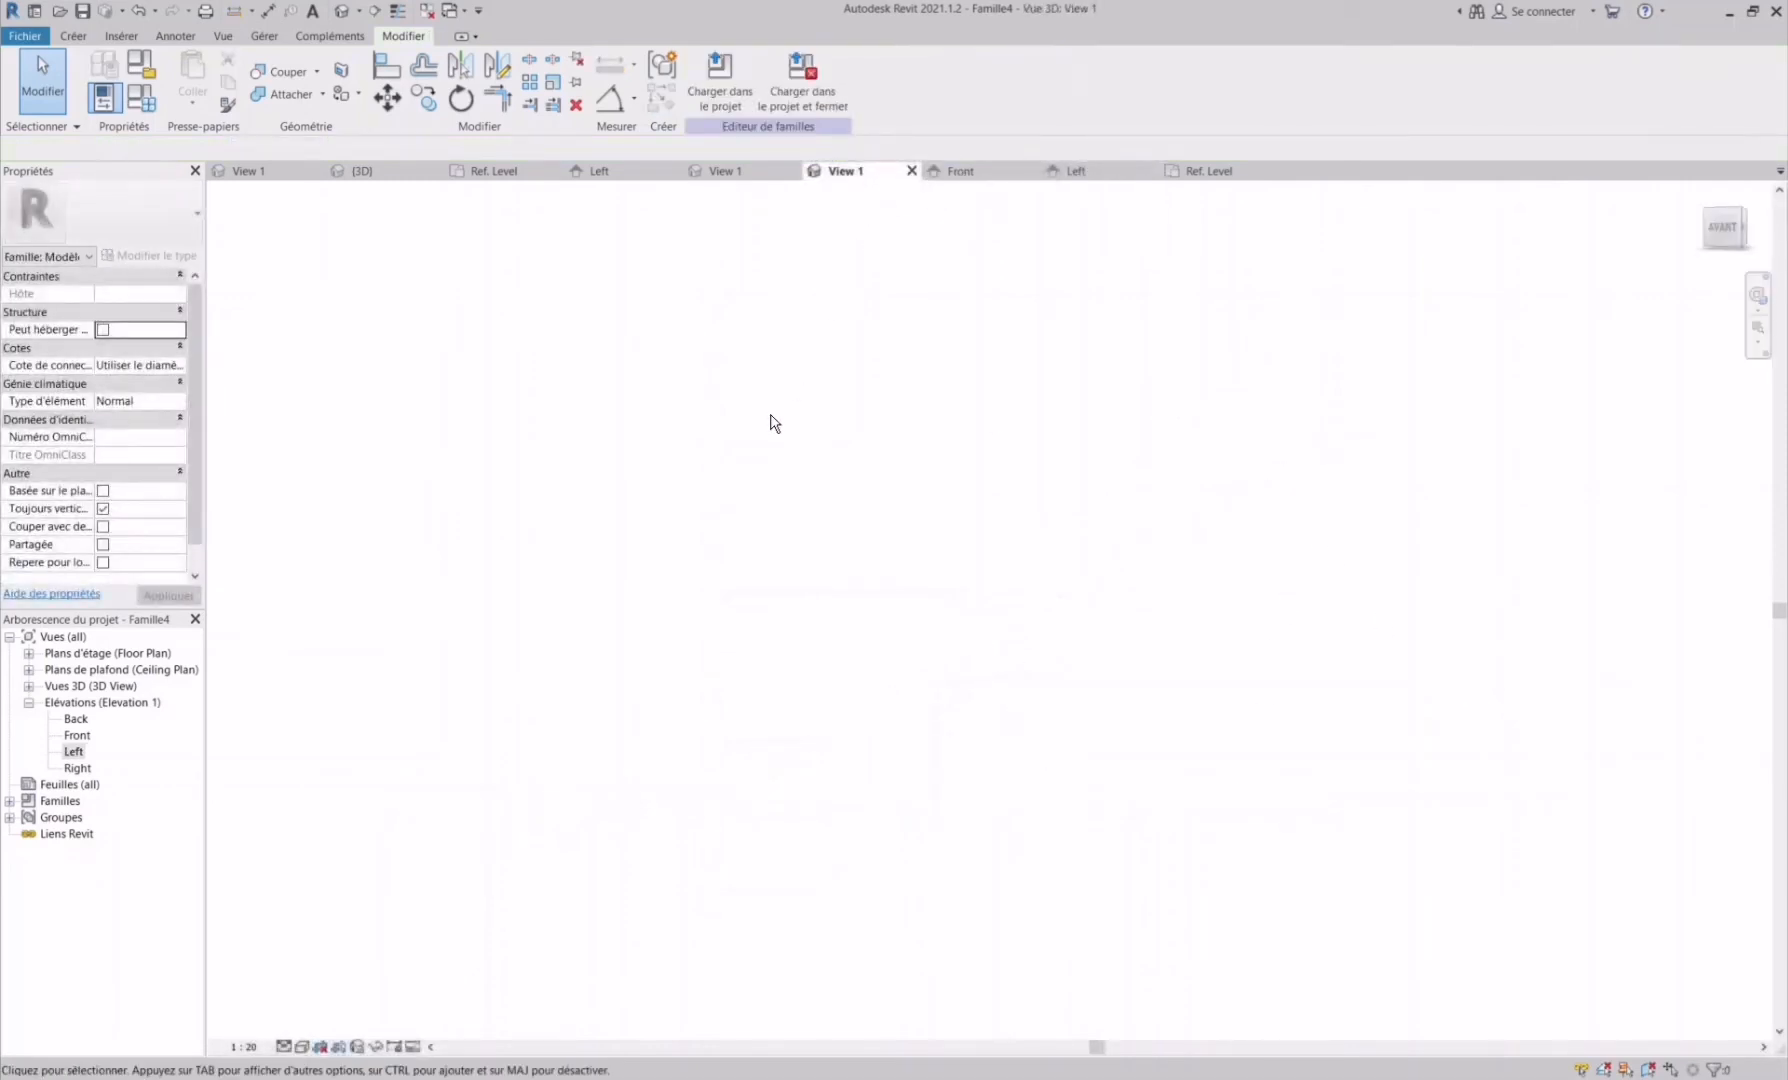
pyautogui.click(755, 171)
pyautogui.scroll(2, 880, 783)
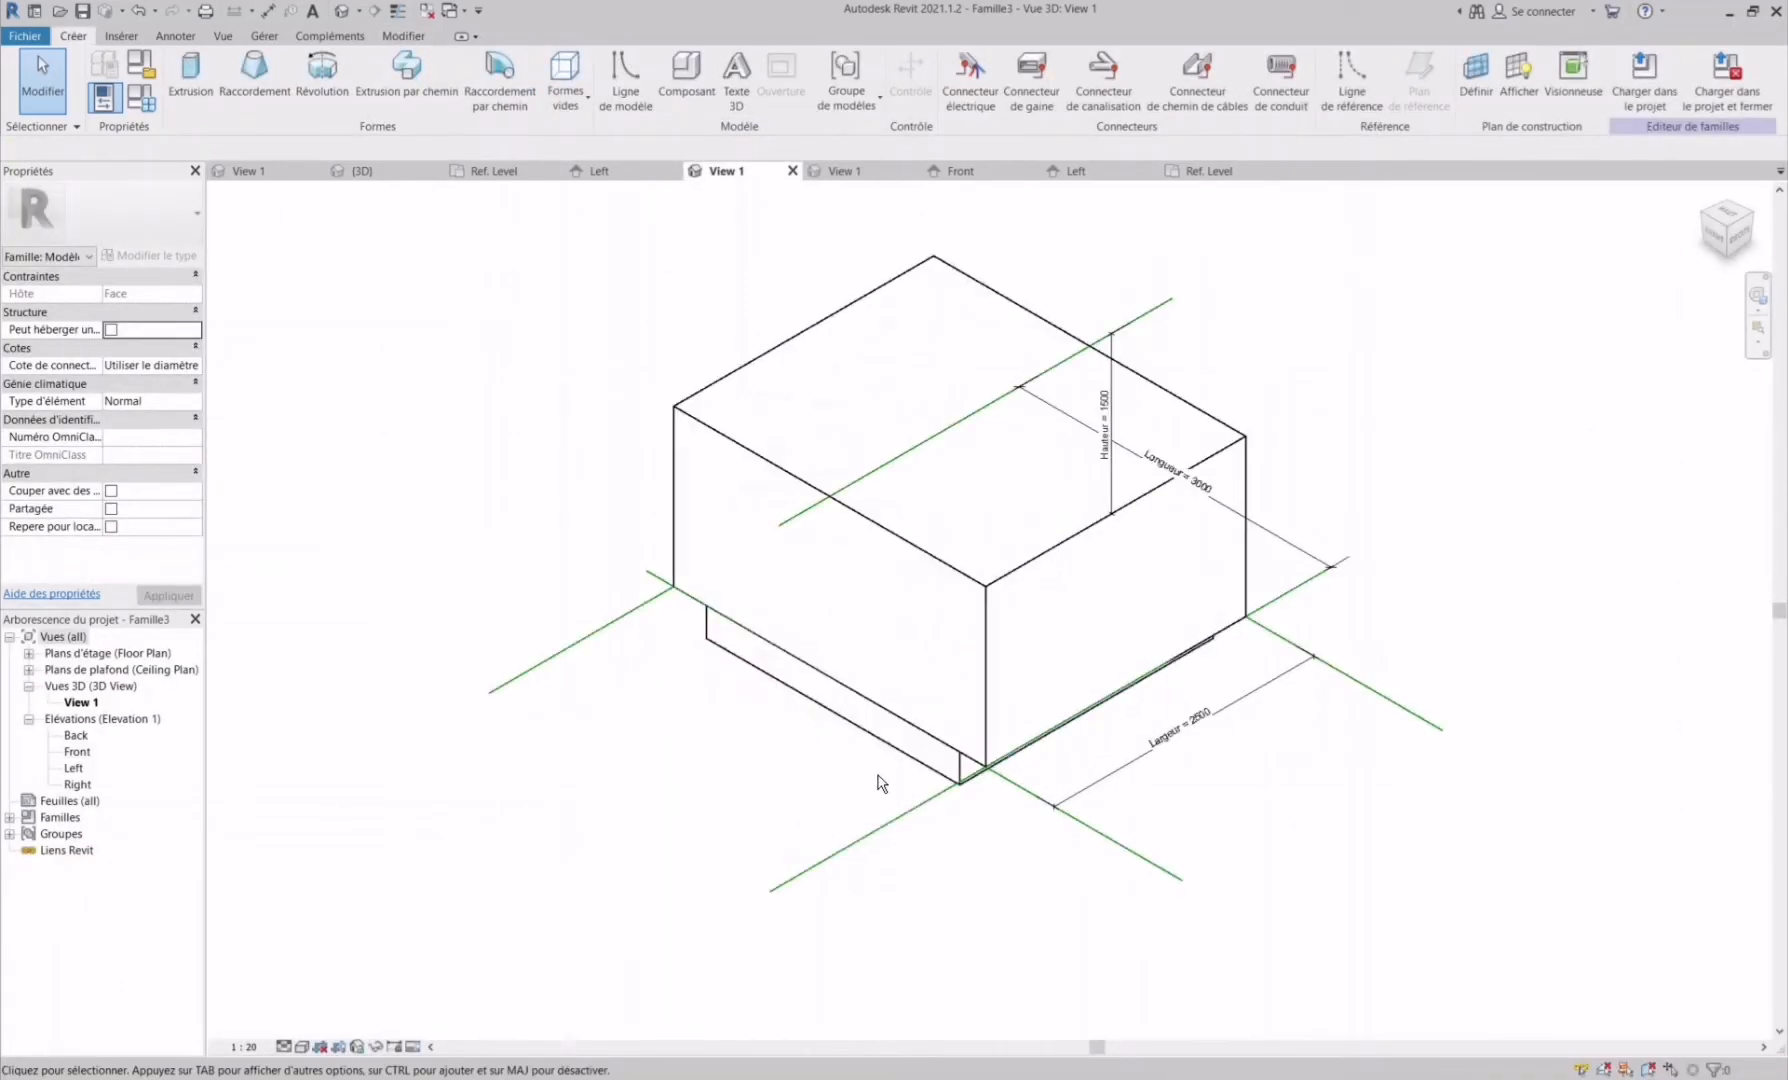
pyautogui.scroll(1, 942, 762)
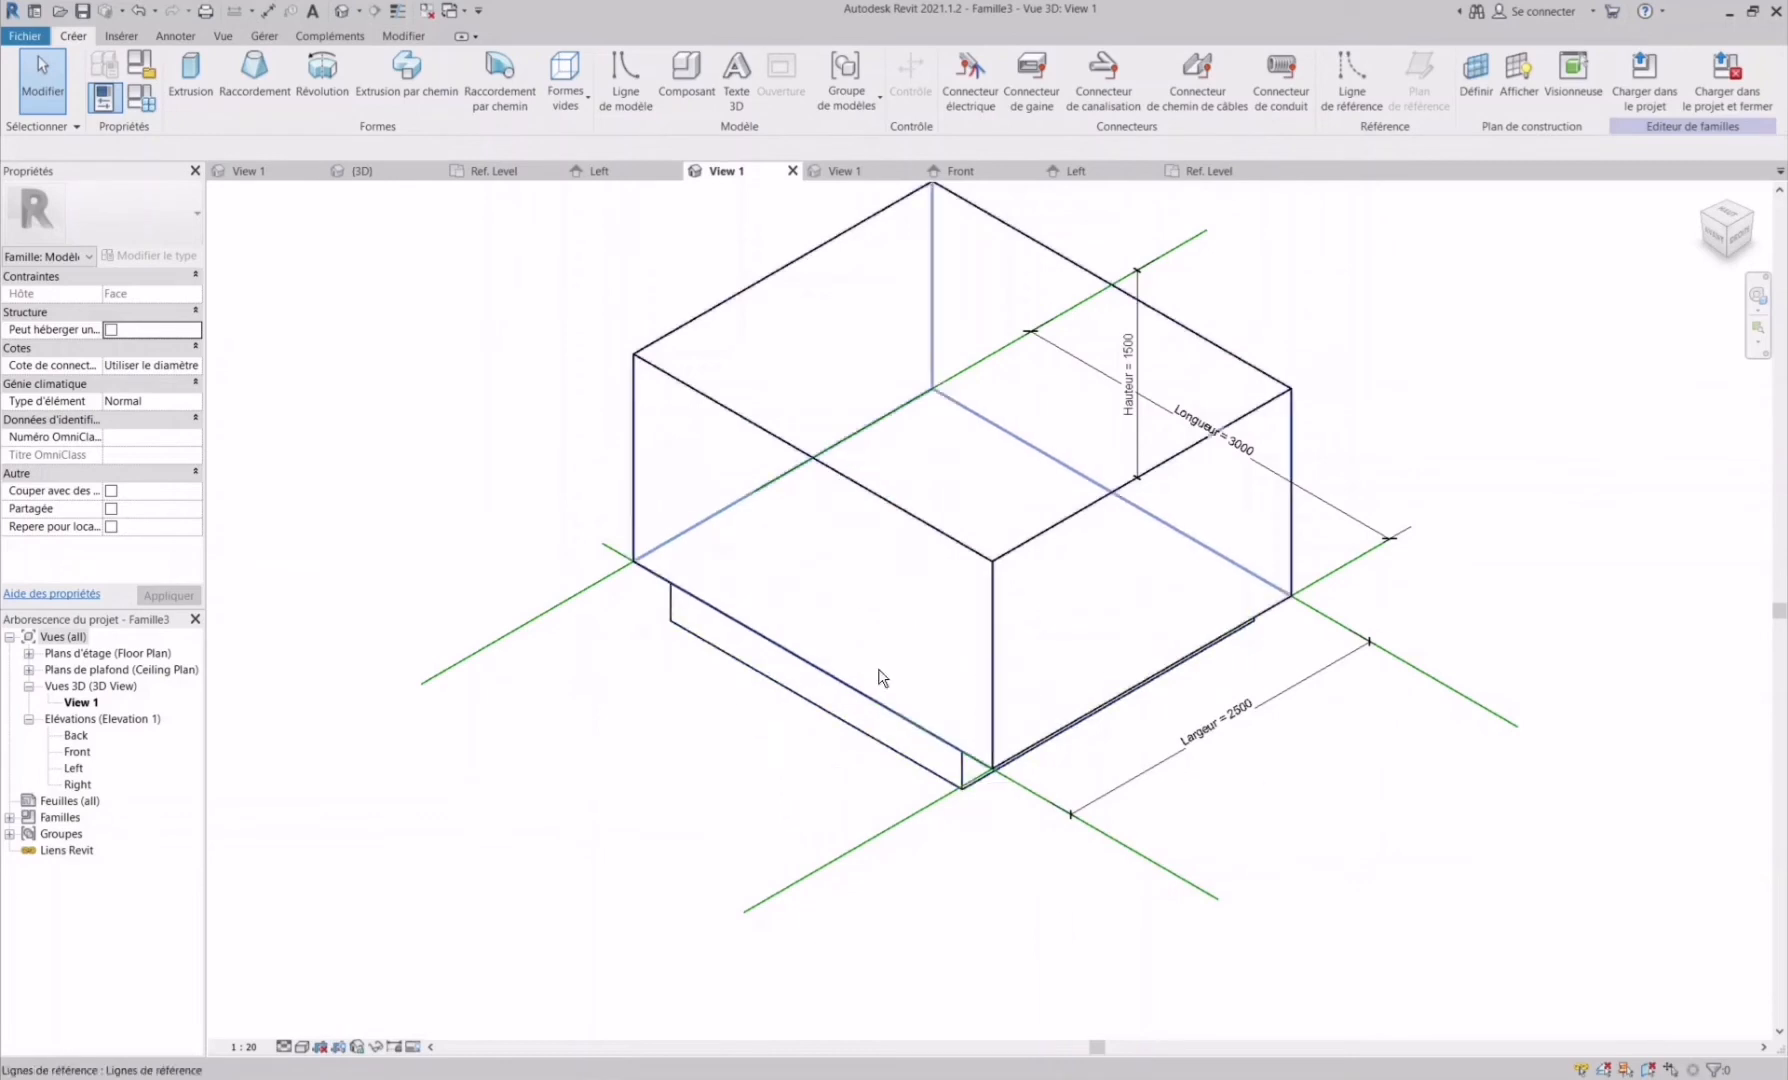
pyautogui.click(1646, 82)
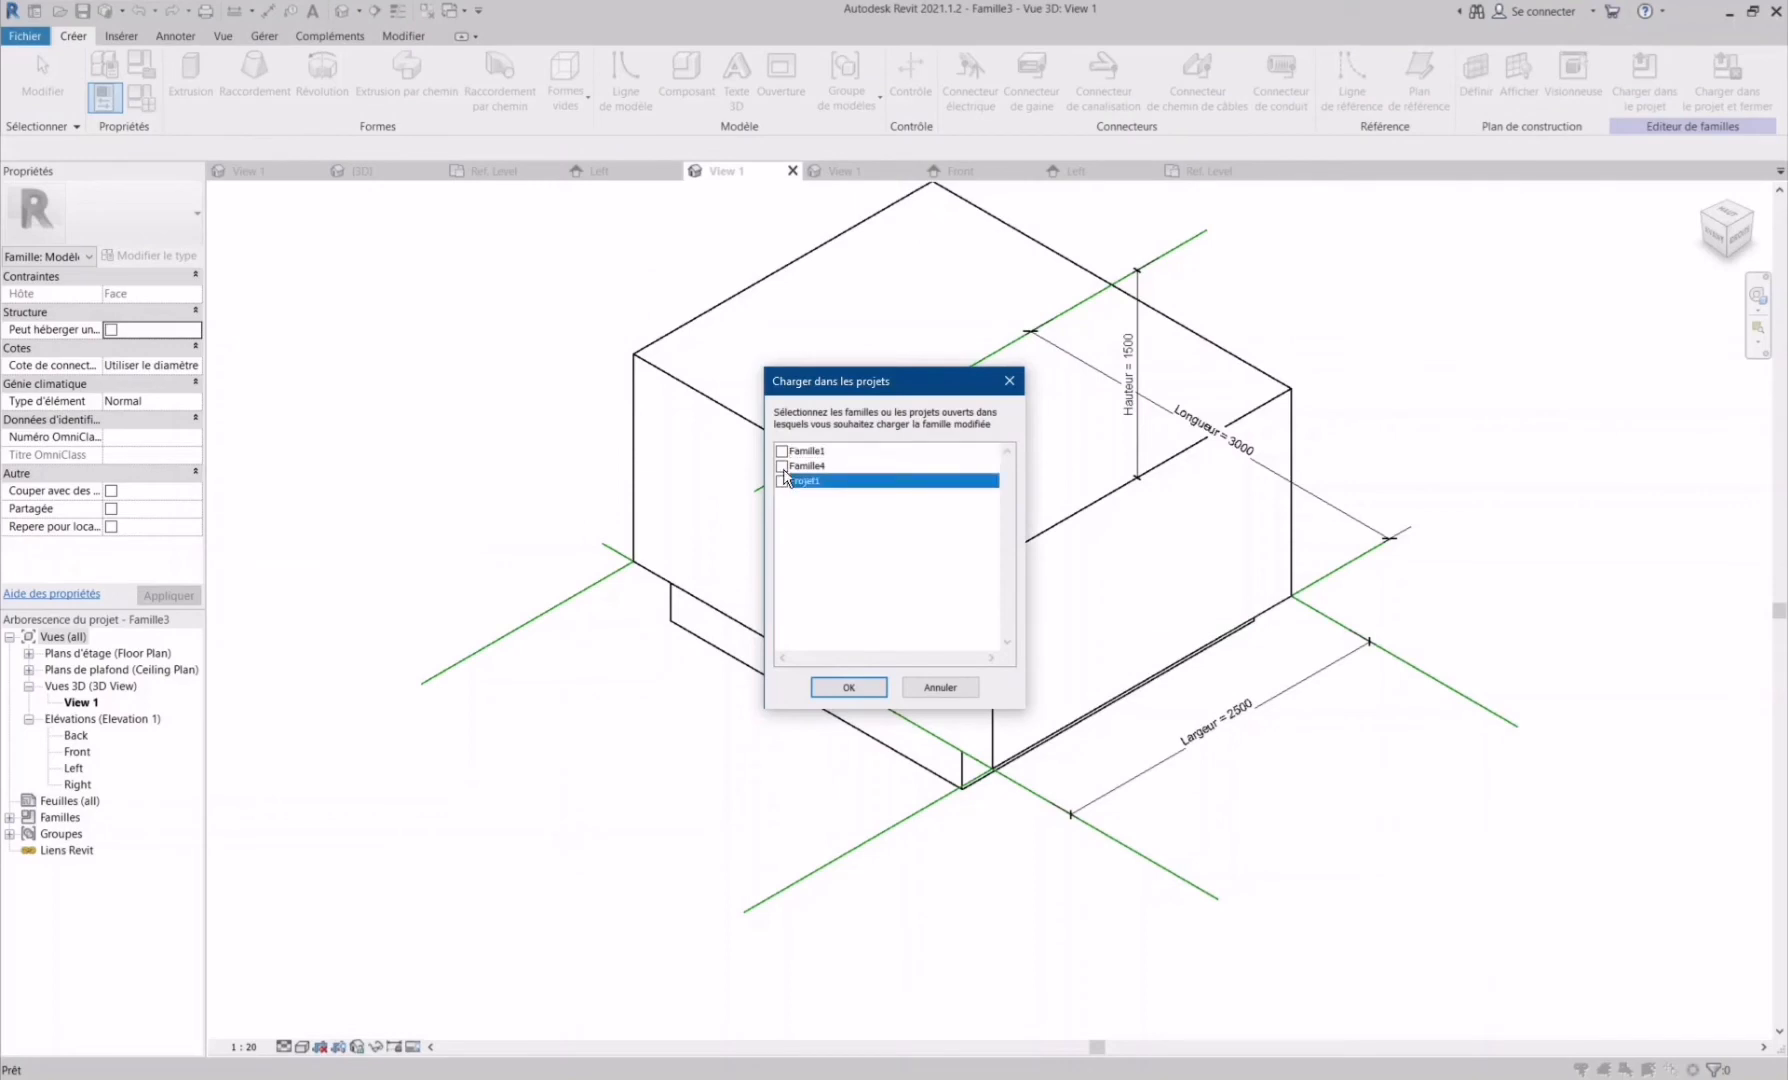
pyautogui.click(783, 467)
pyautogui.click(849, 688)
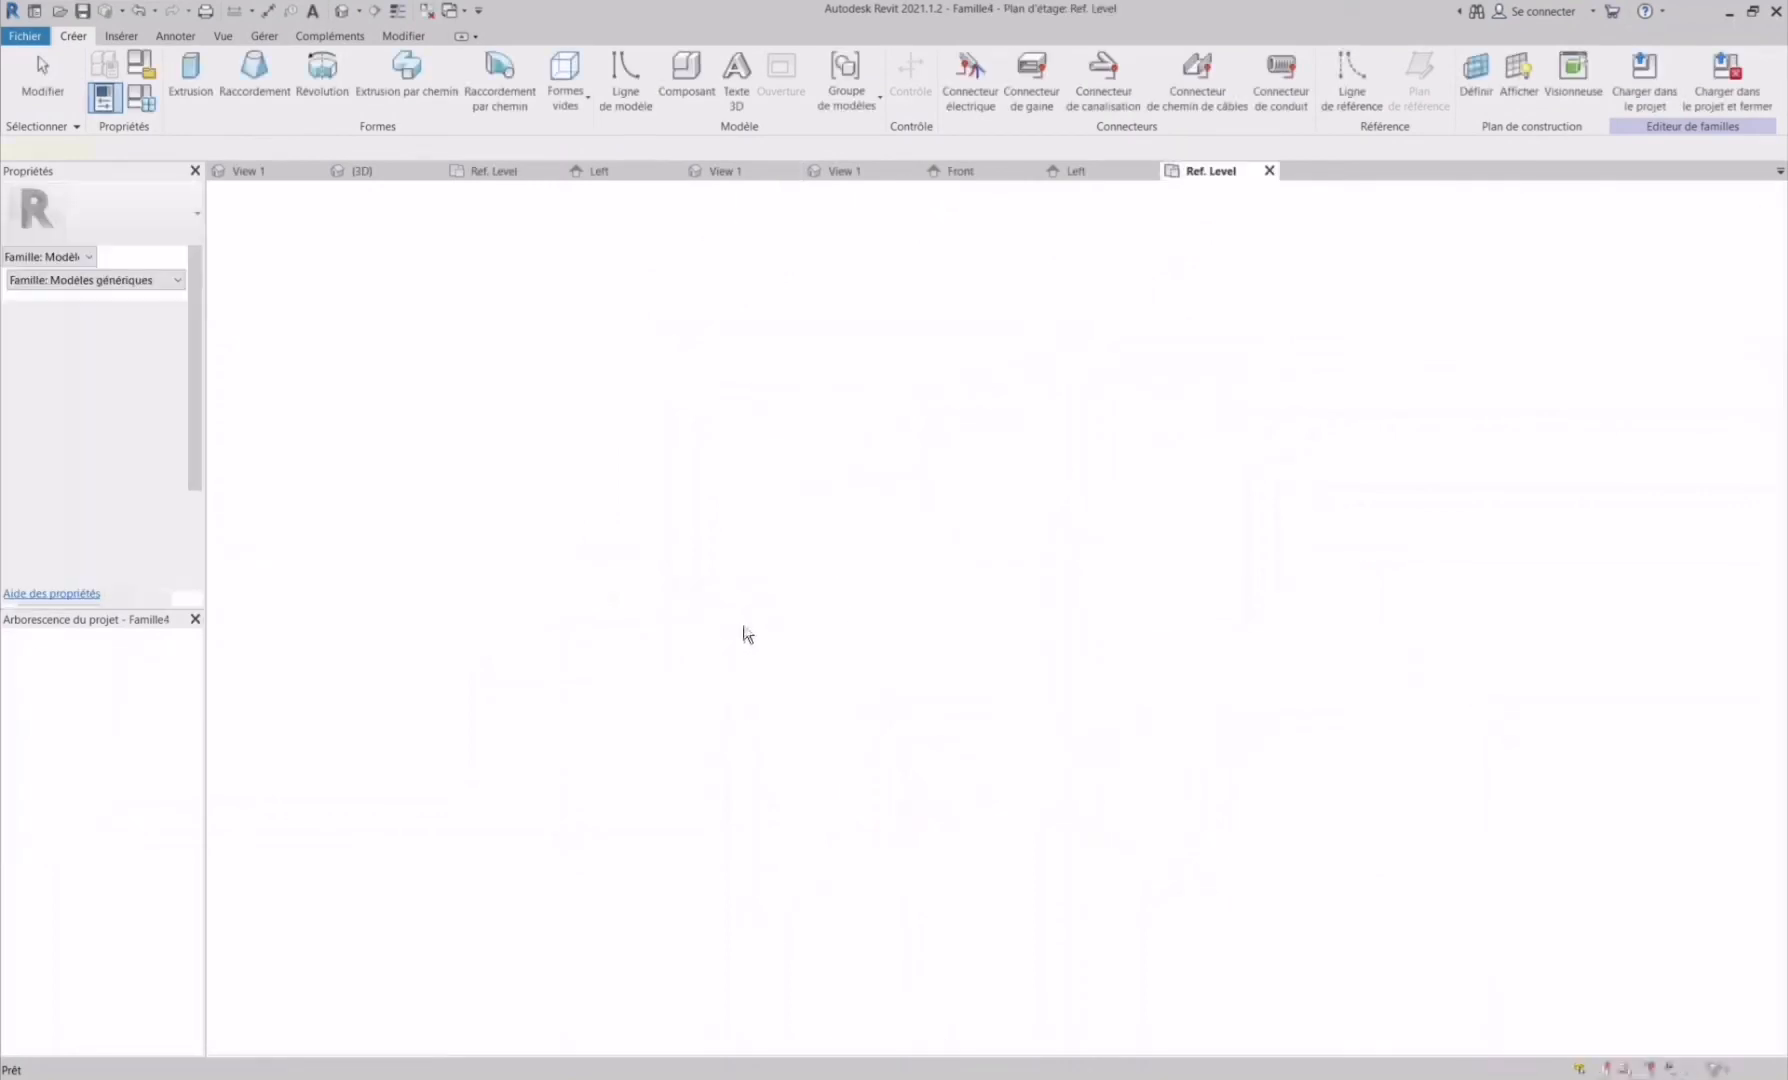
pyautogui.scroll(-2, 802, 464)
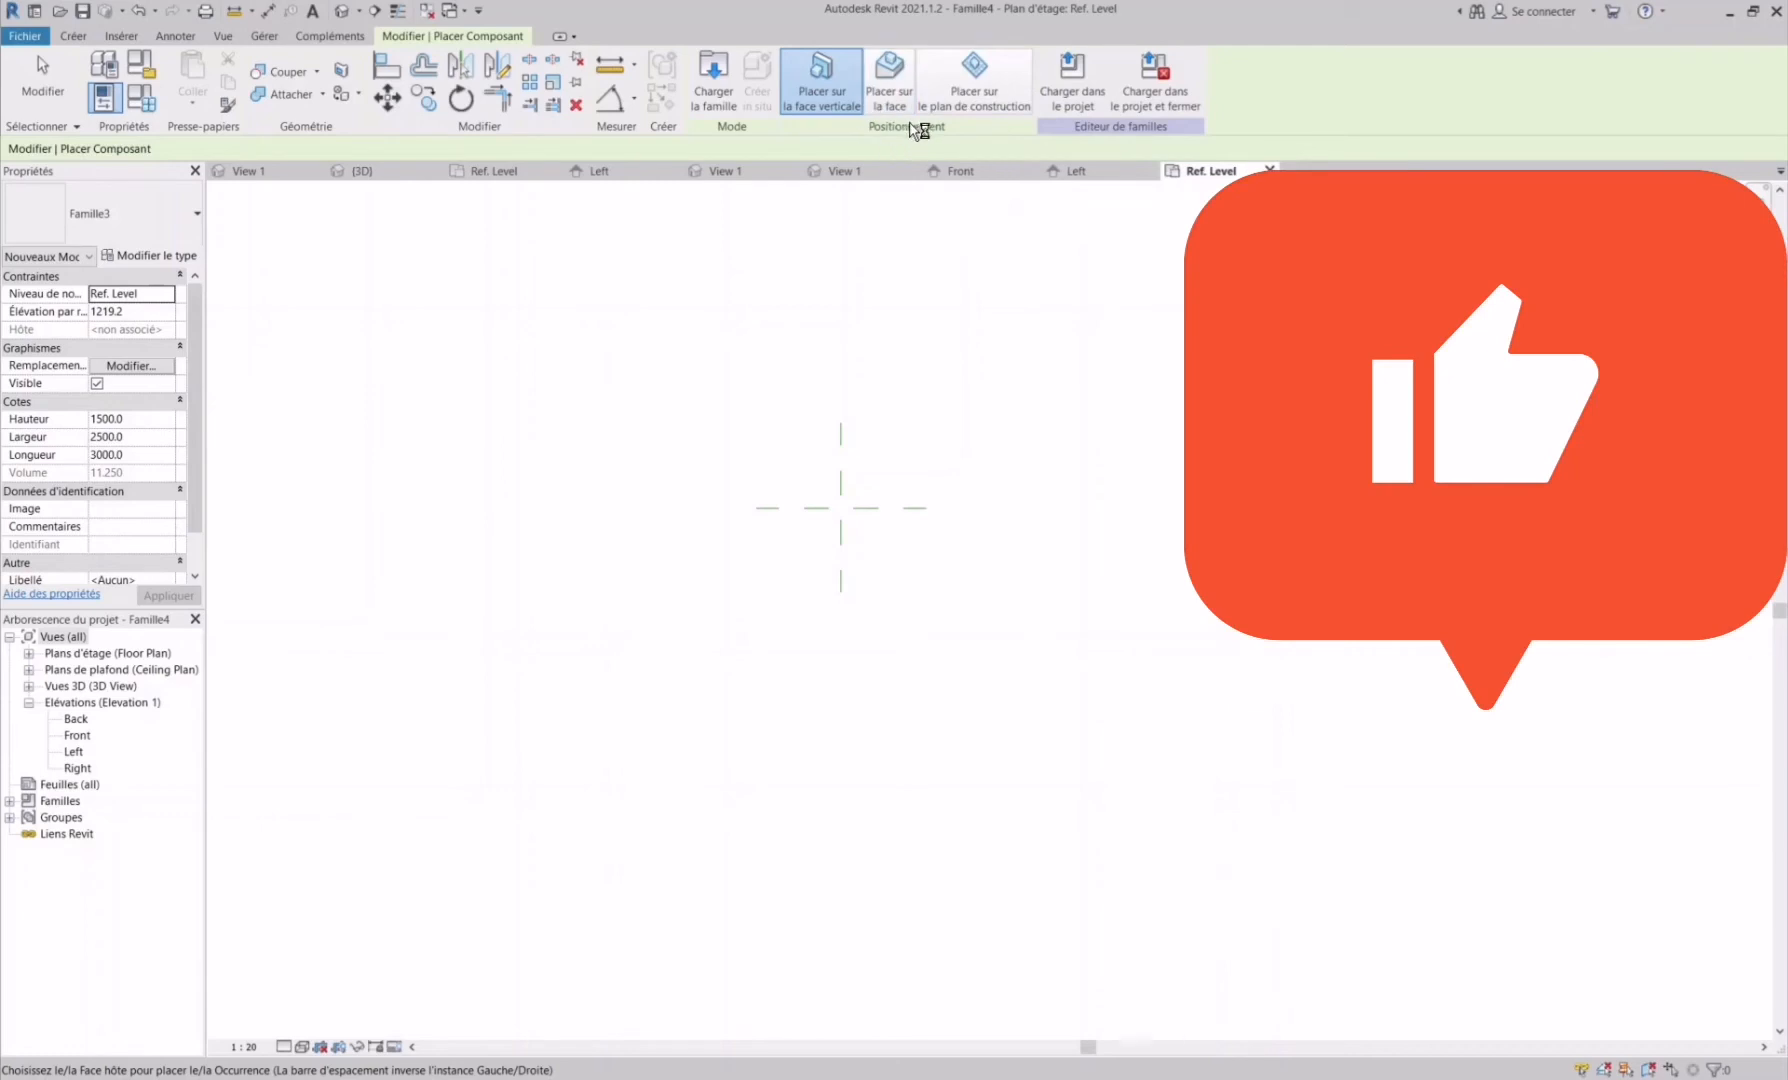
pyautogui.click(964, 83)
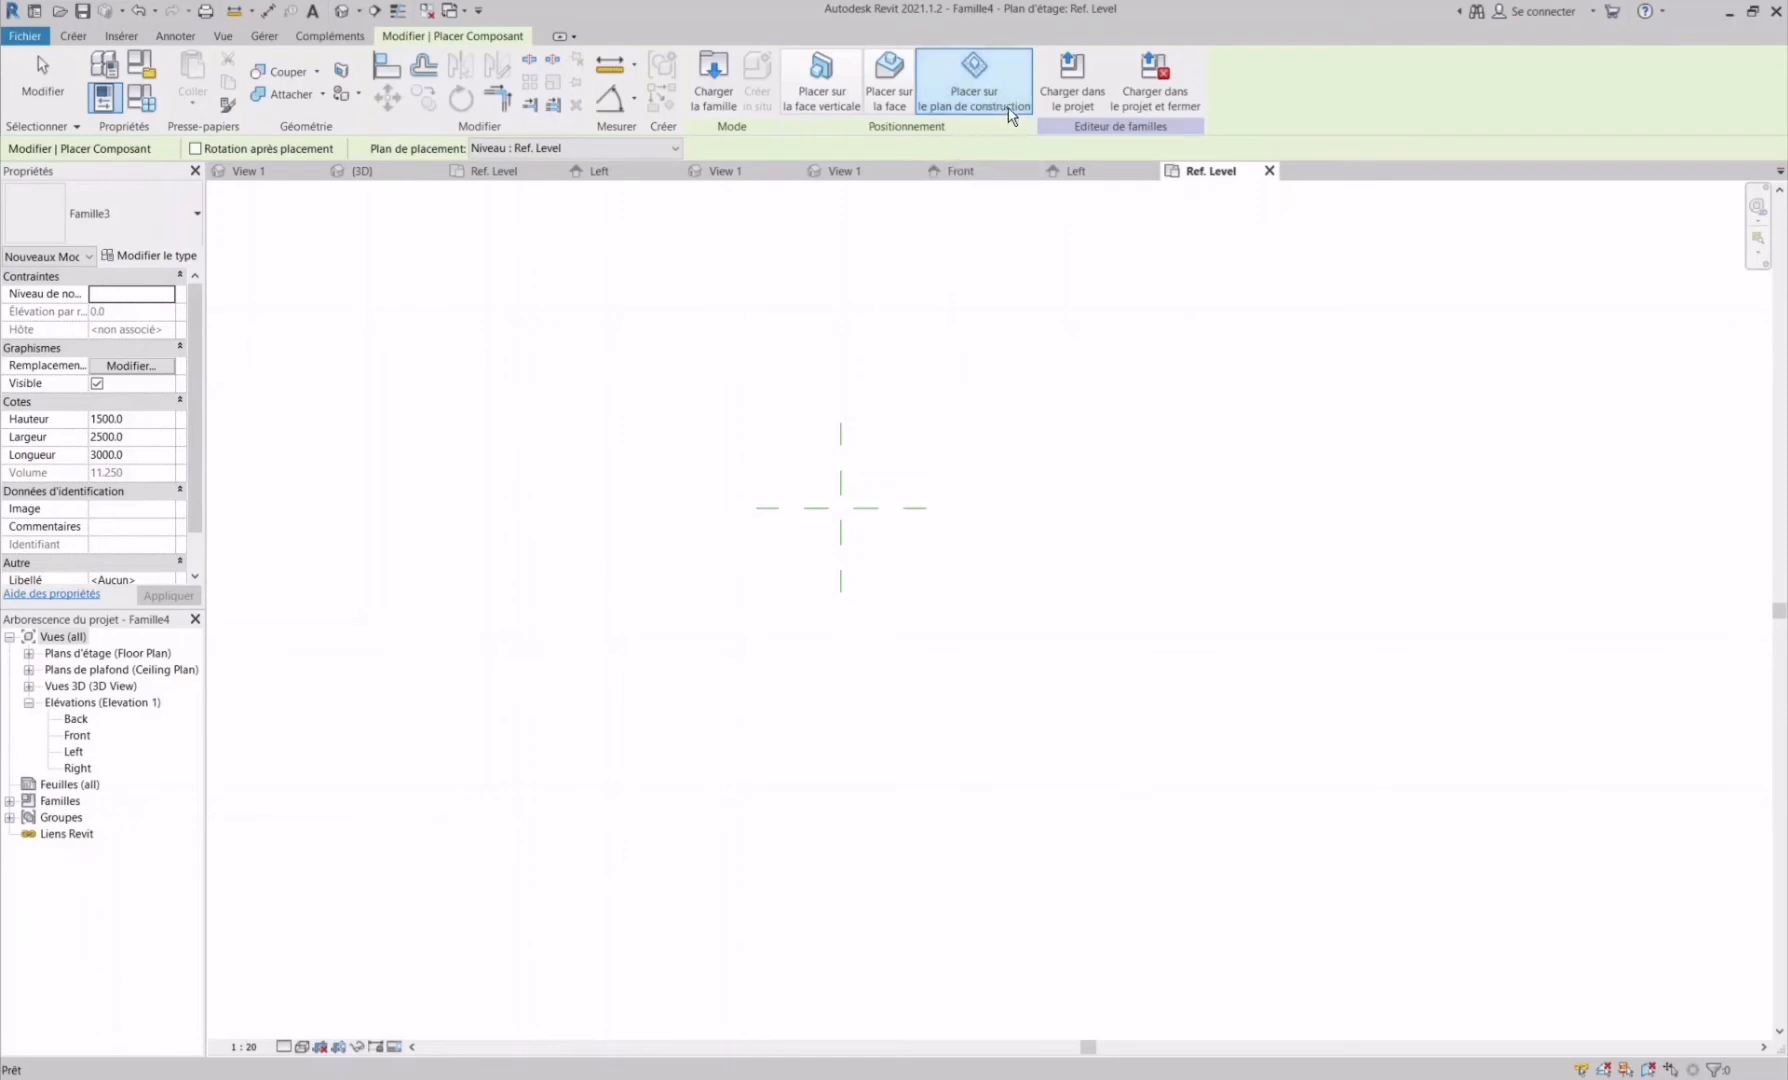
pyautogui.click(666, 146)
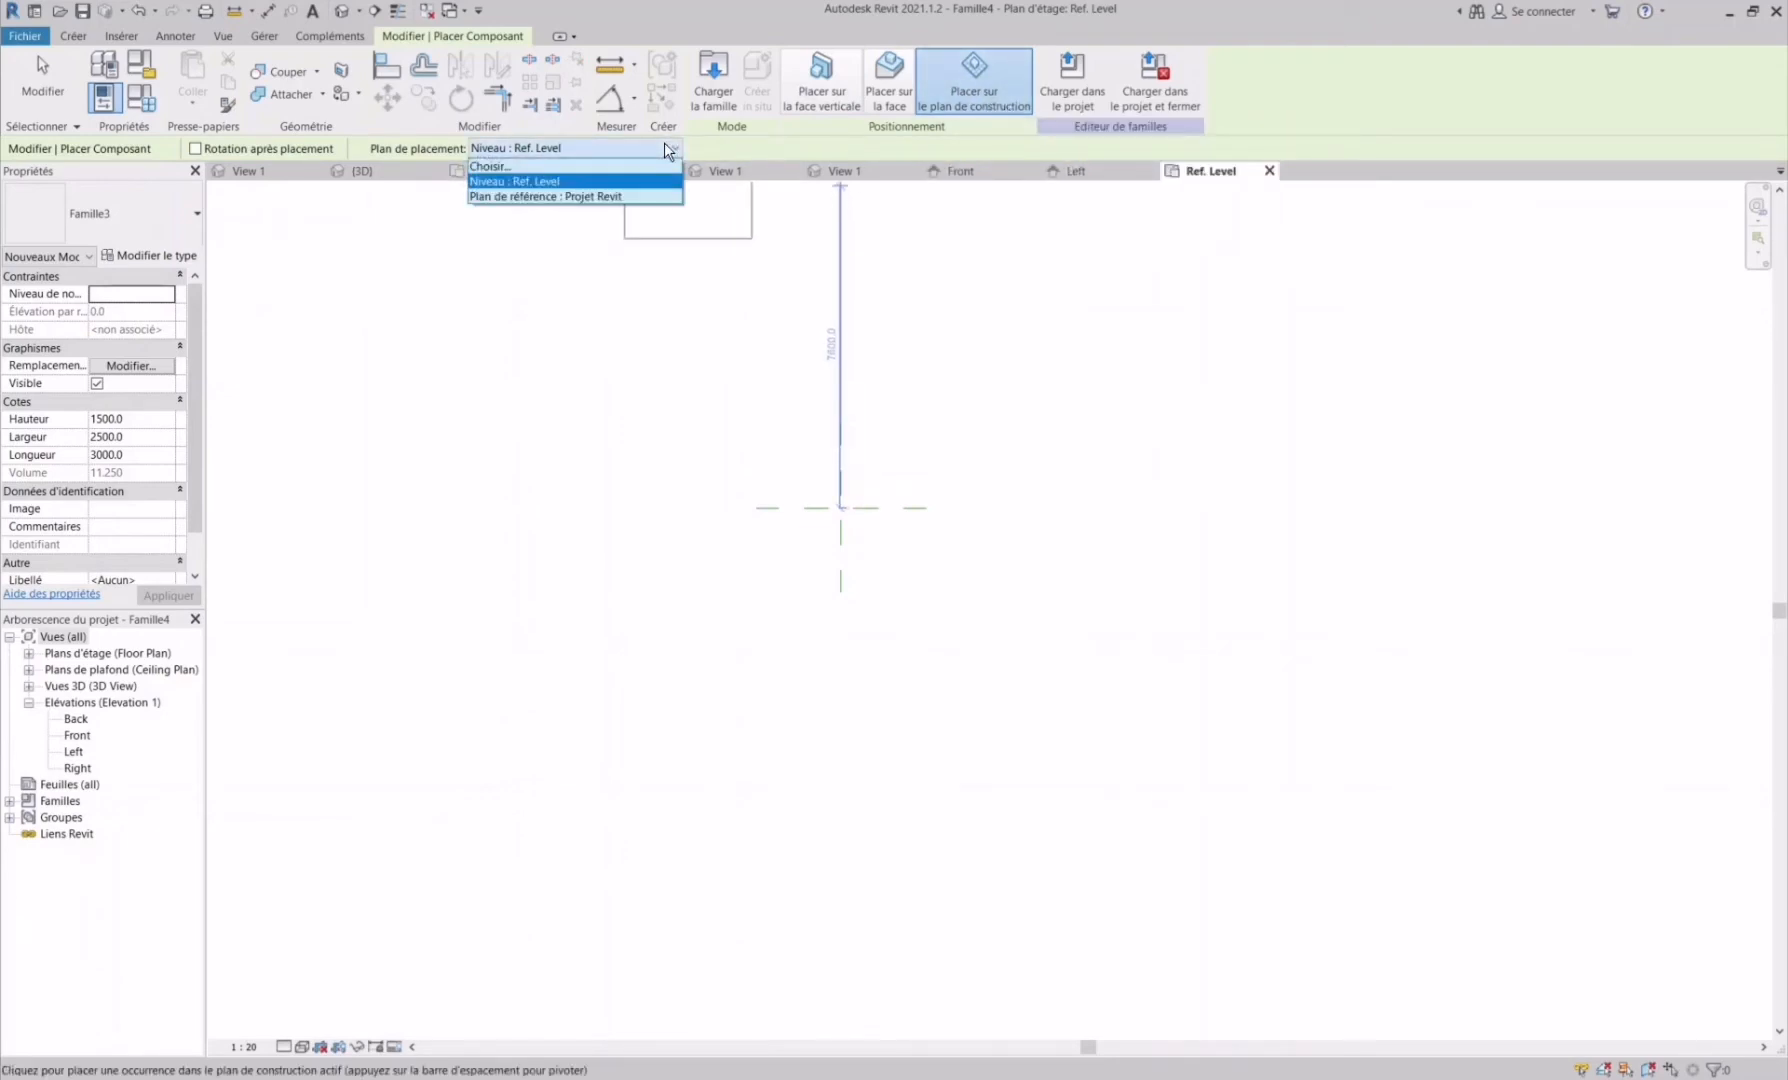
pyautogui.click(590, 197)
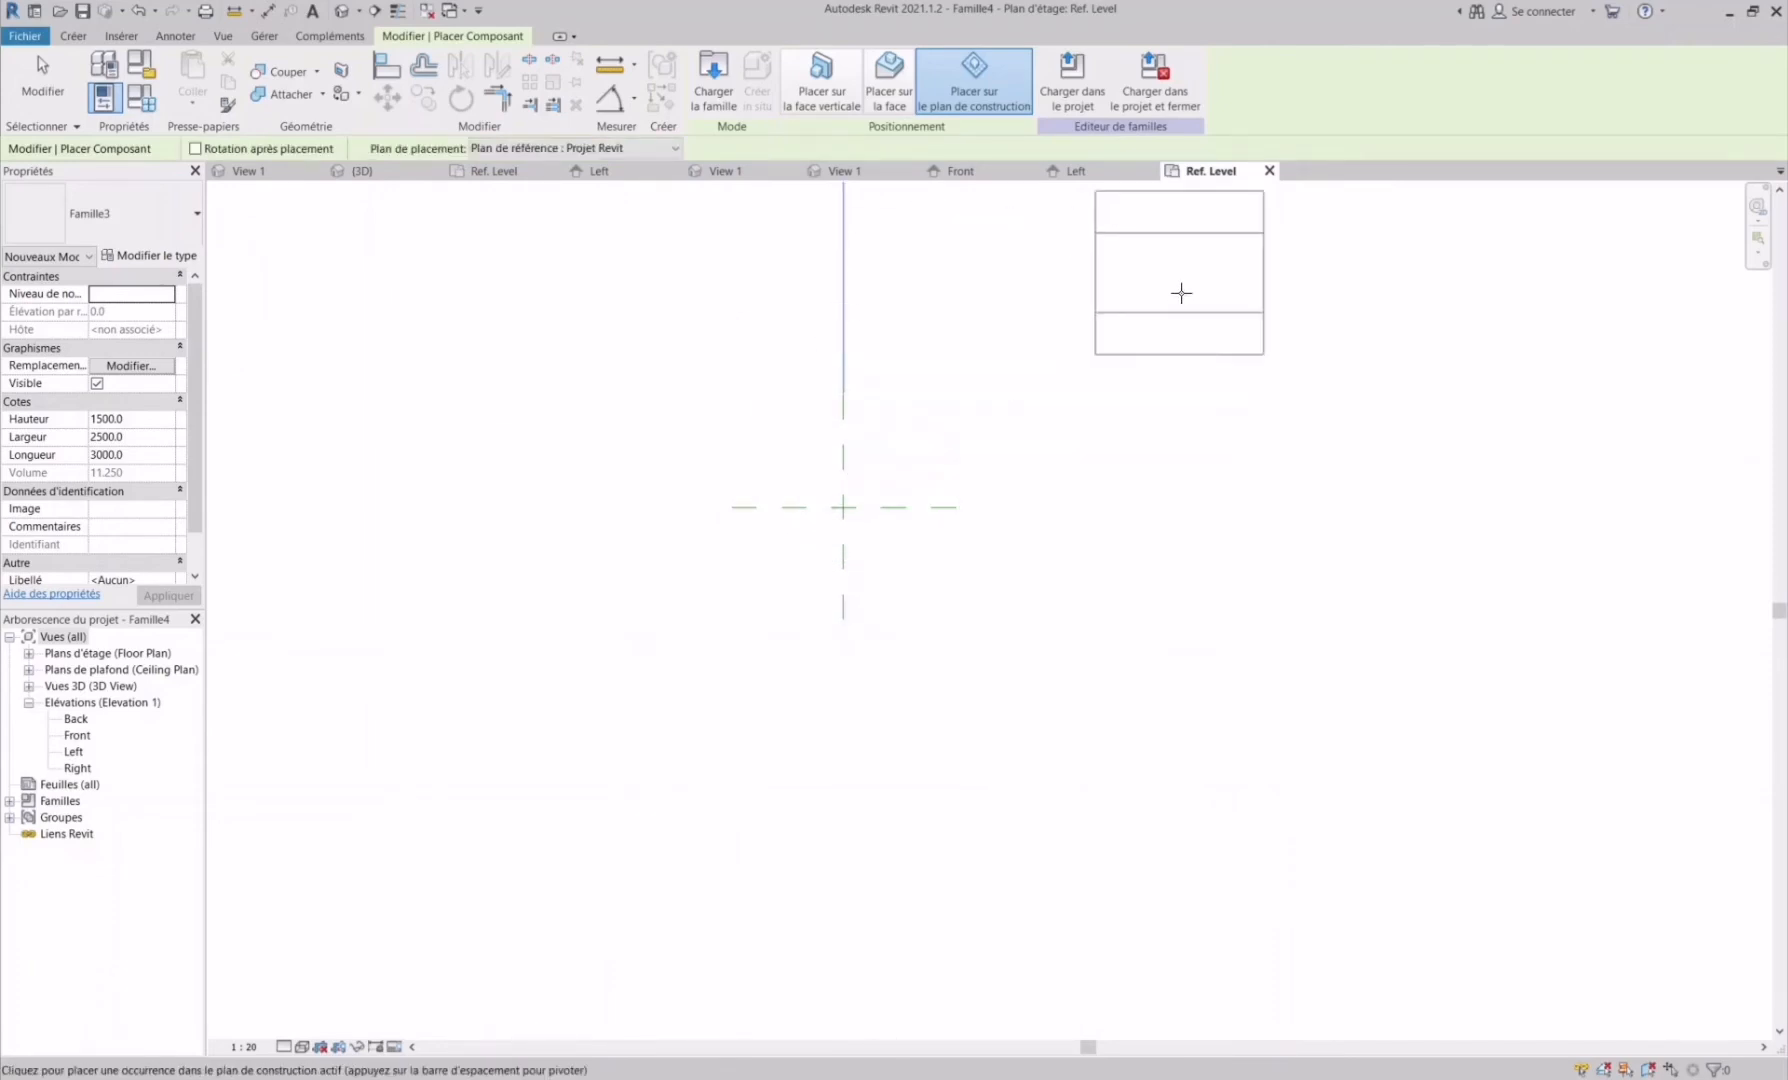
pyautogui.click(1123, 176)
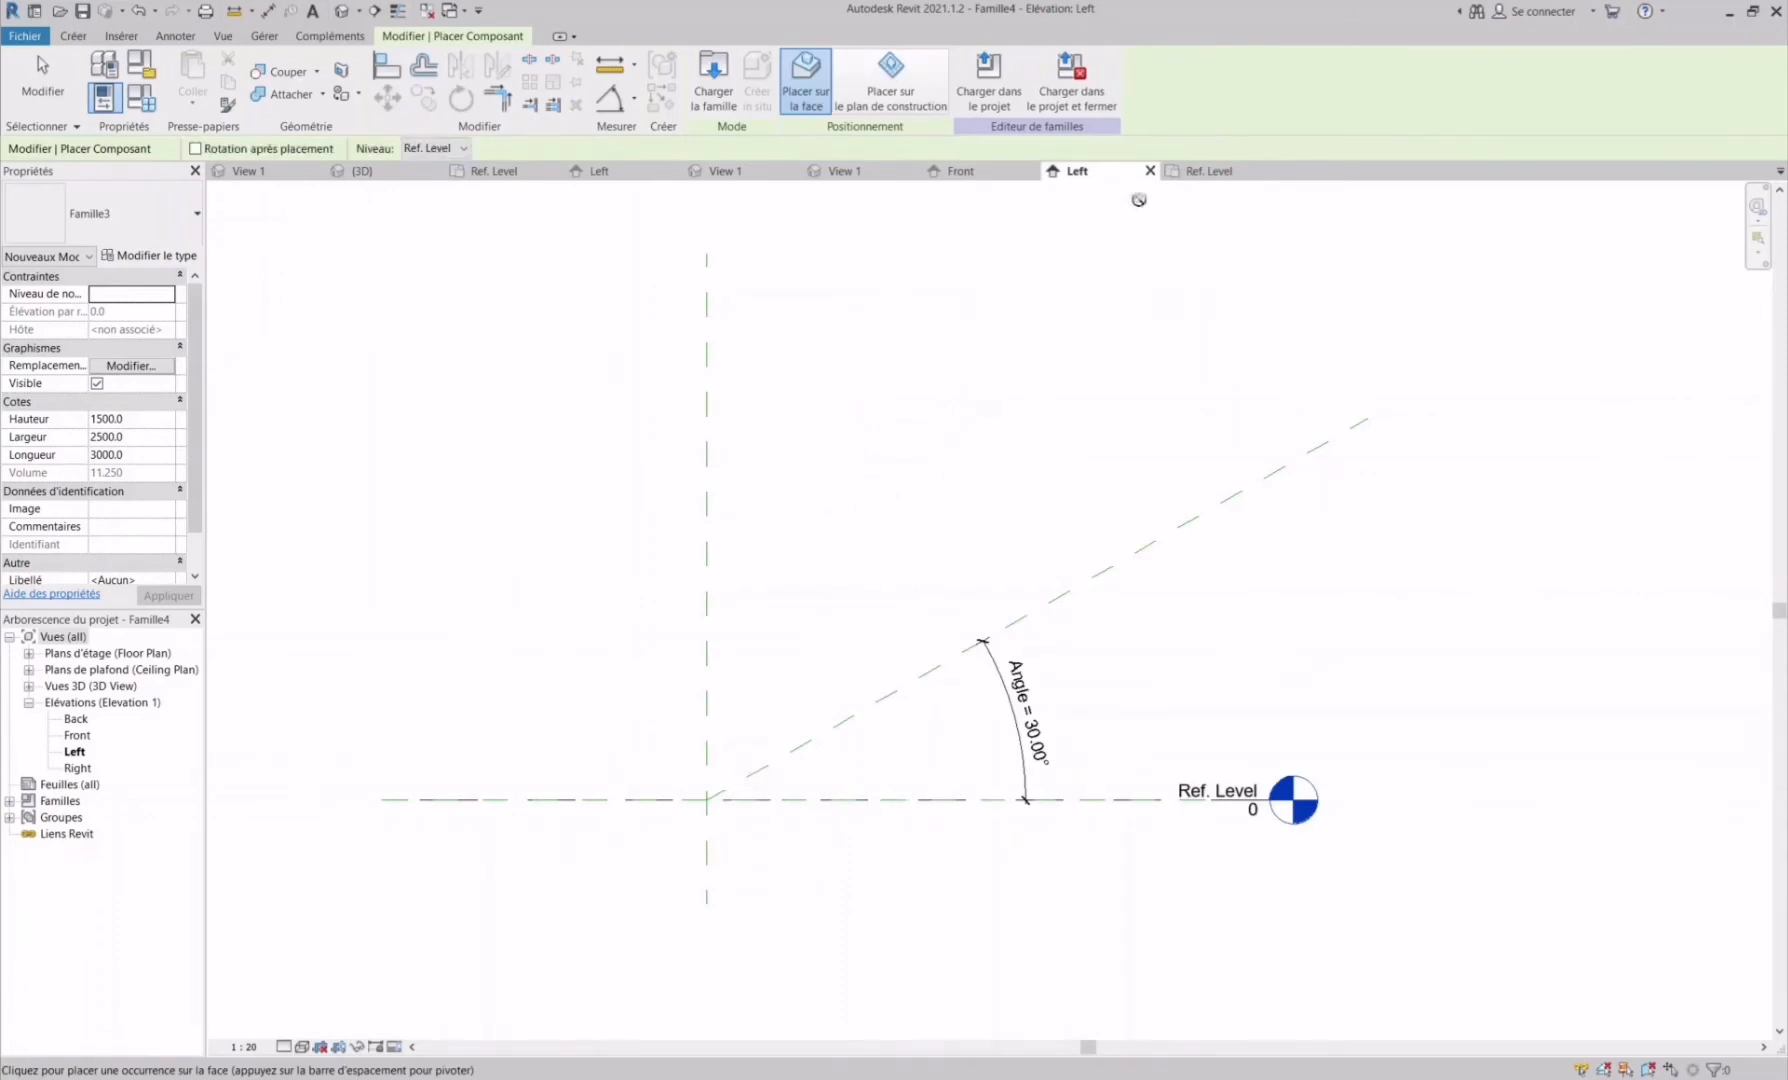
pyautogui.click(1192, 170)
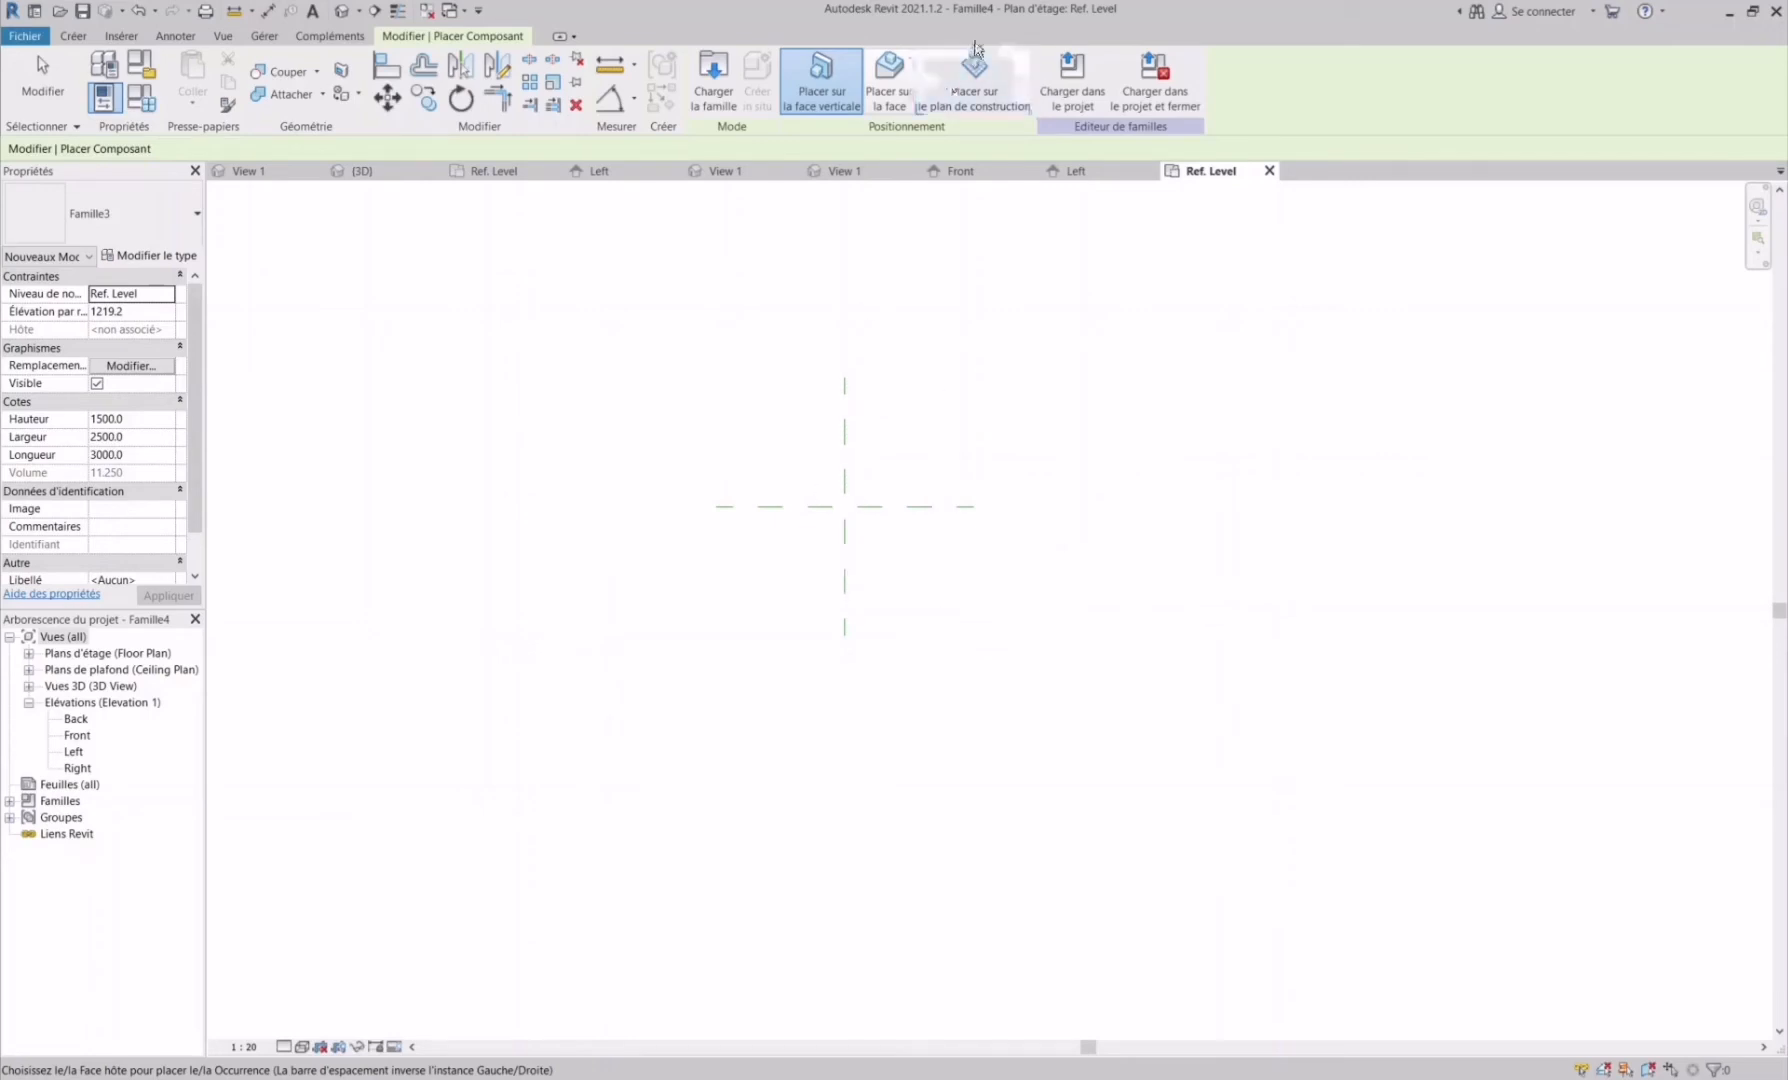
# - Place the box component on the reference plane Projet Revit, near the intersection of the two centre planes in the Ref. Level plan
pyautogui.click(974, 78)
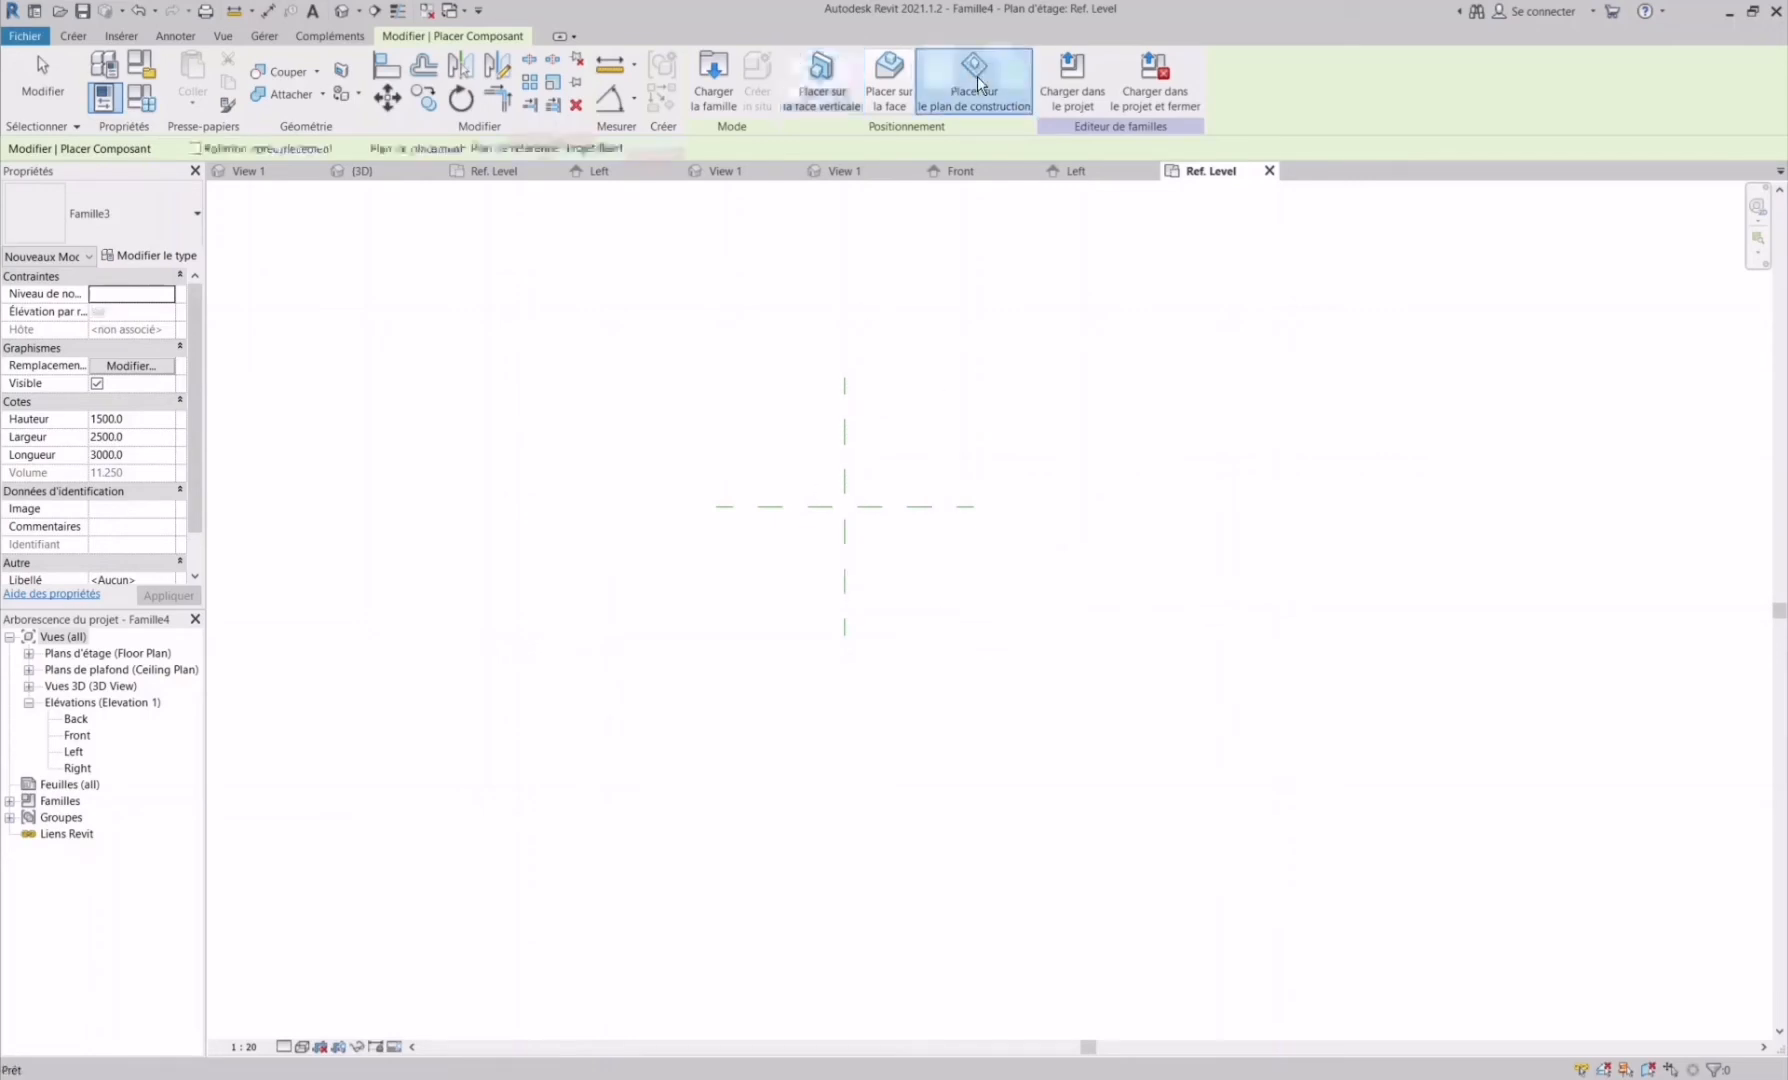
pyautogui.click(666, 148)
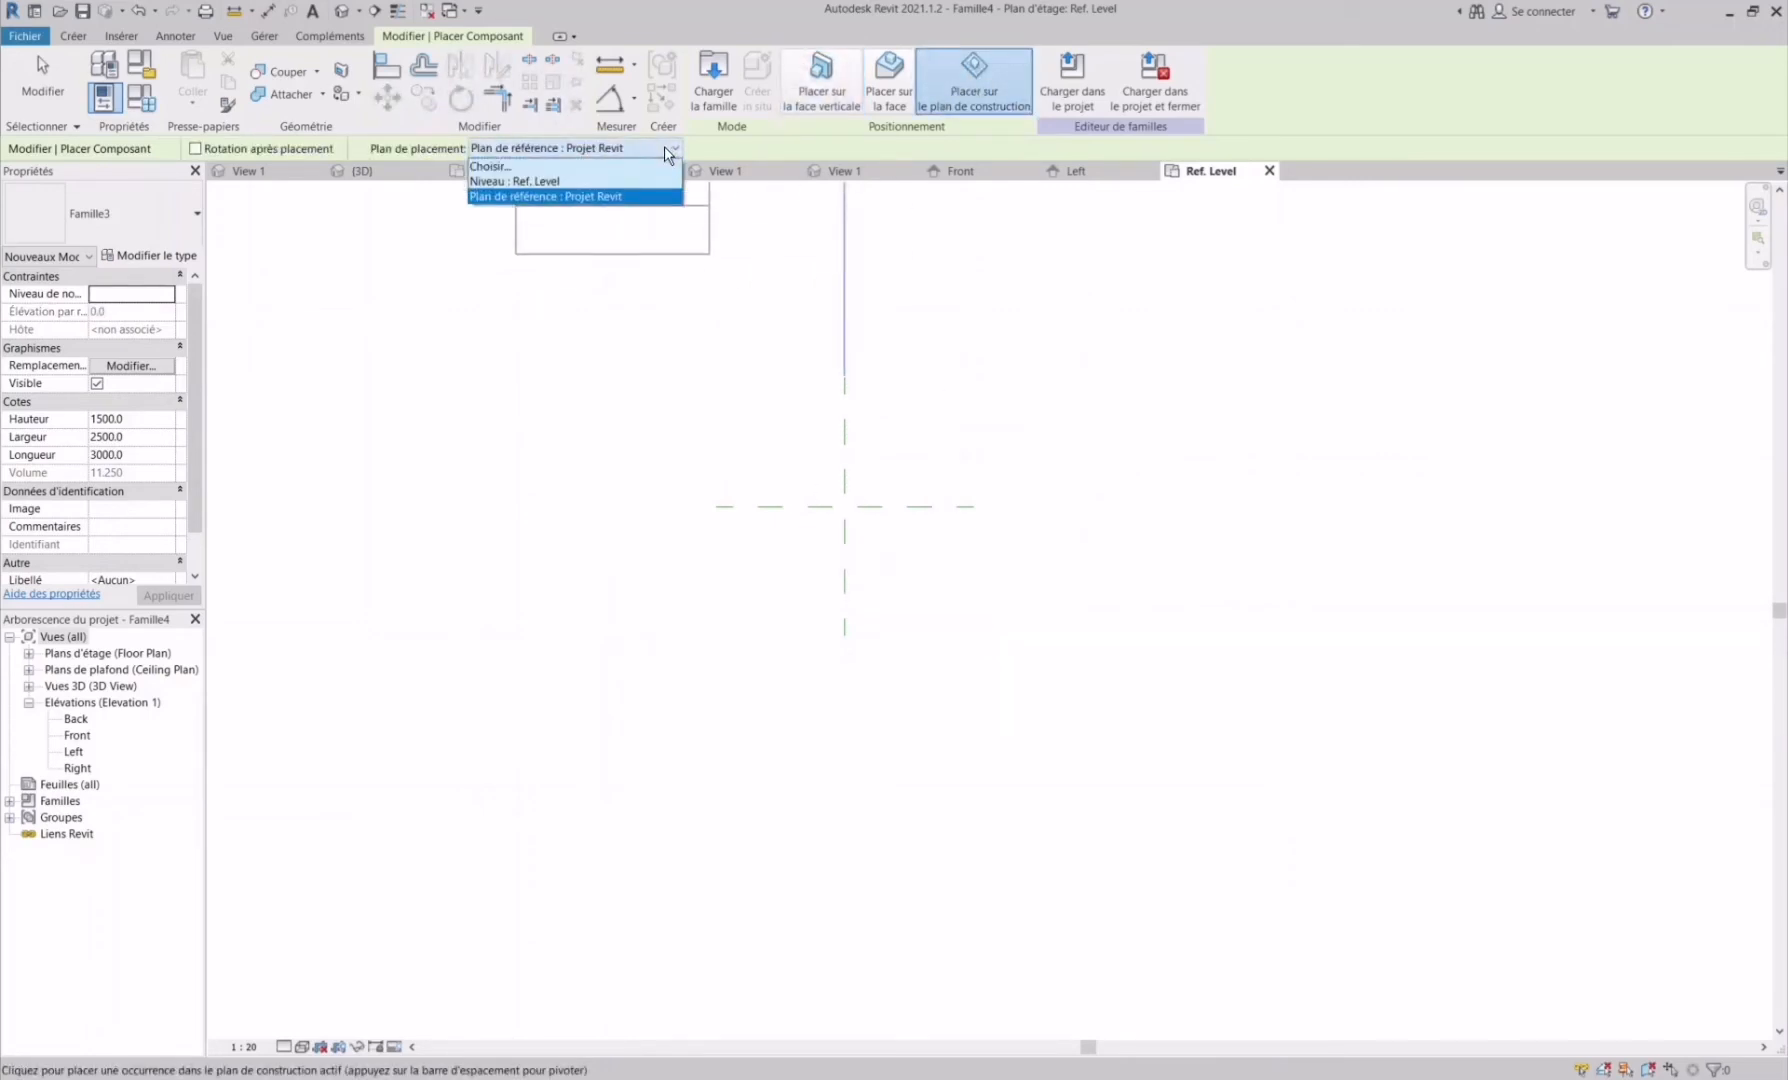
pyautogui.click(585, 196)
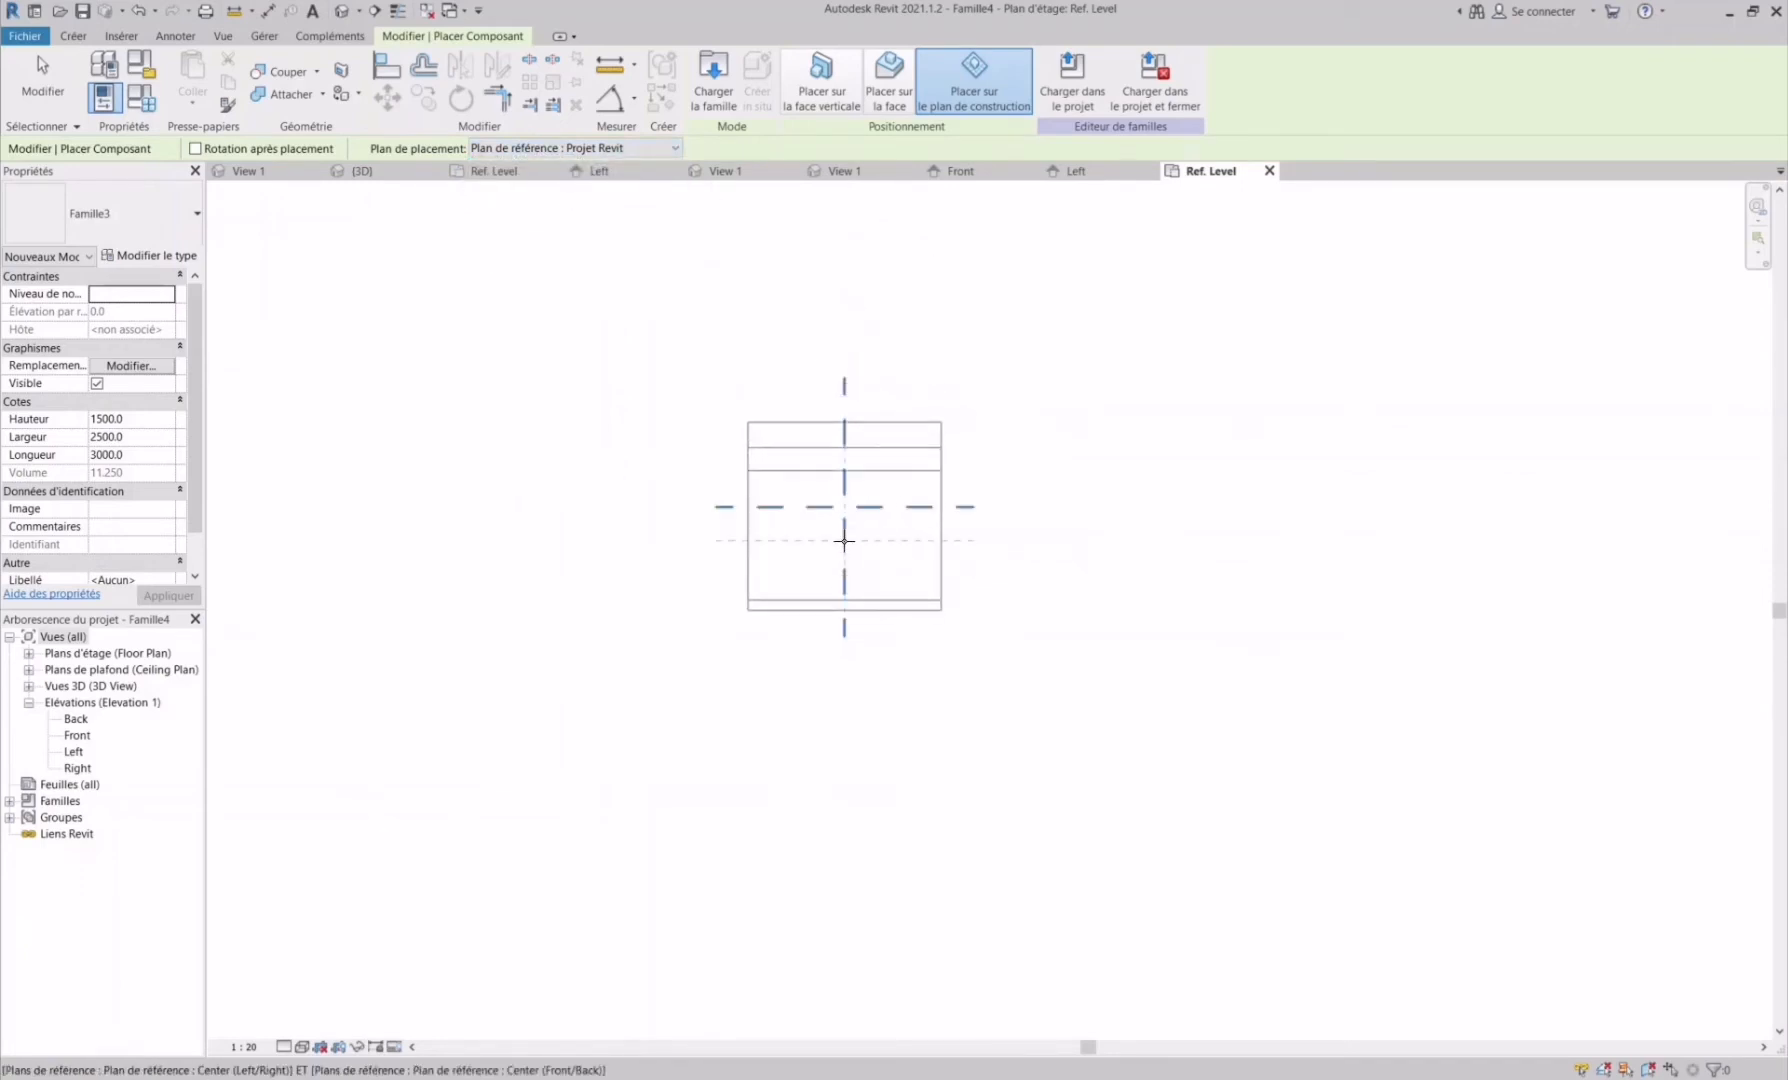
pyautogui.click(835, 517)
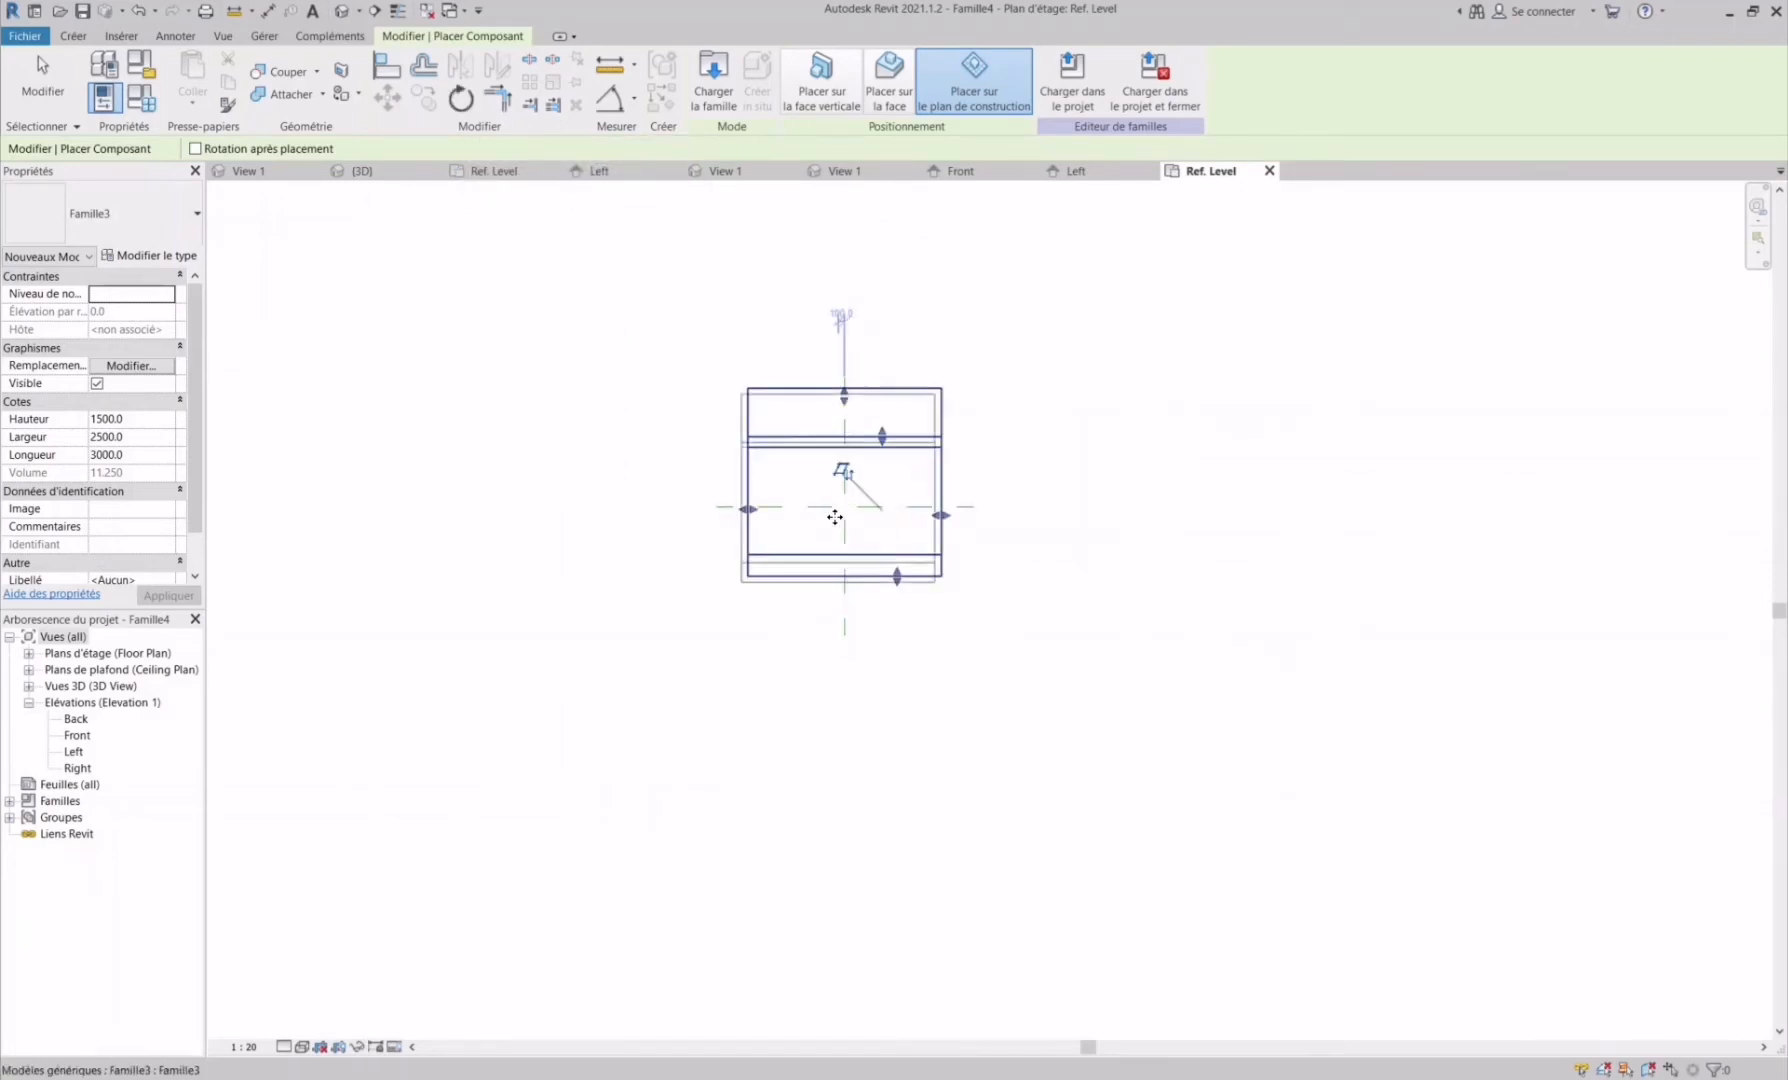
pyautogui.press('Escape')
pyautogui.press('Escape')
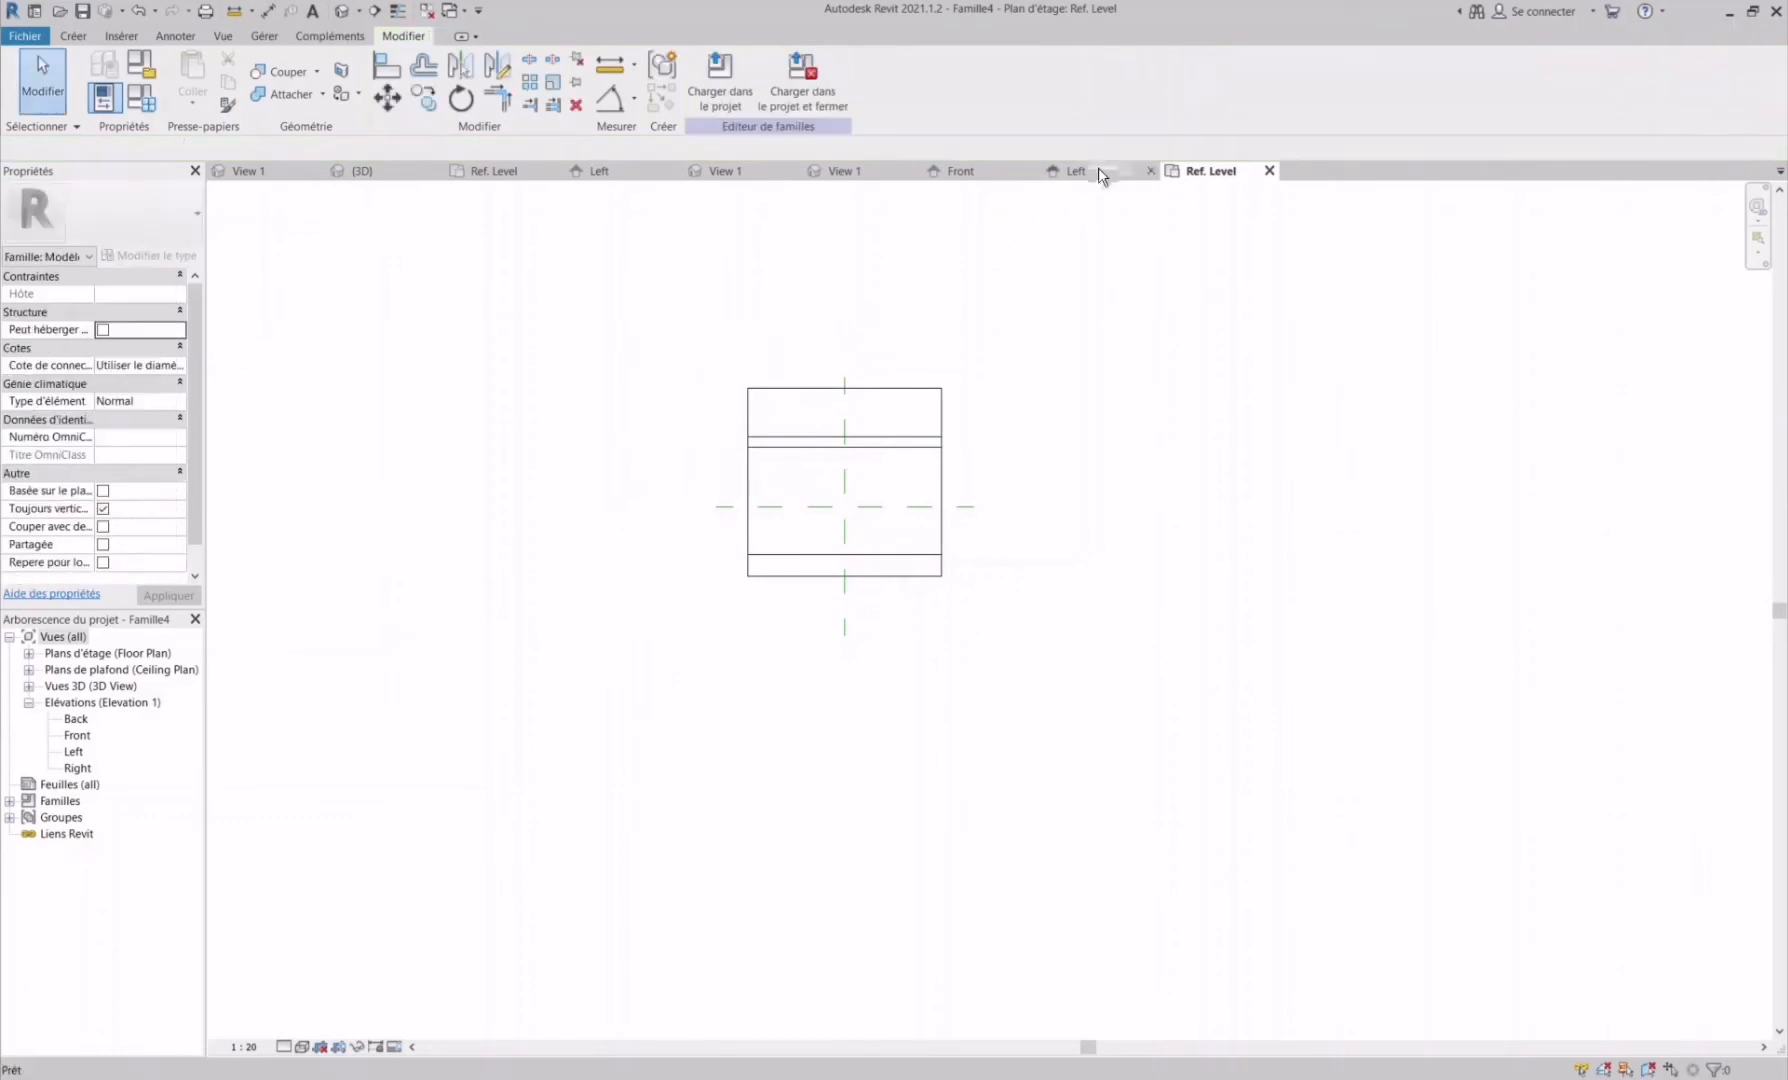
# - In the Left elevation, set the Angle dimension of the inclined reference plane to 45°
pyautogui.click(1098, 170)
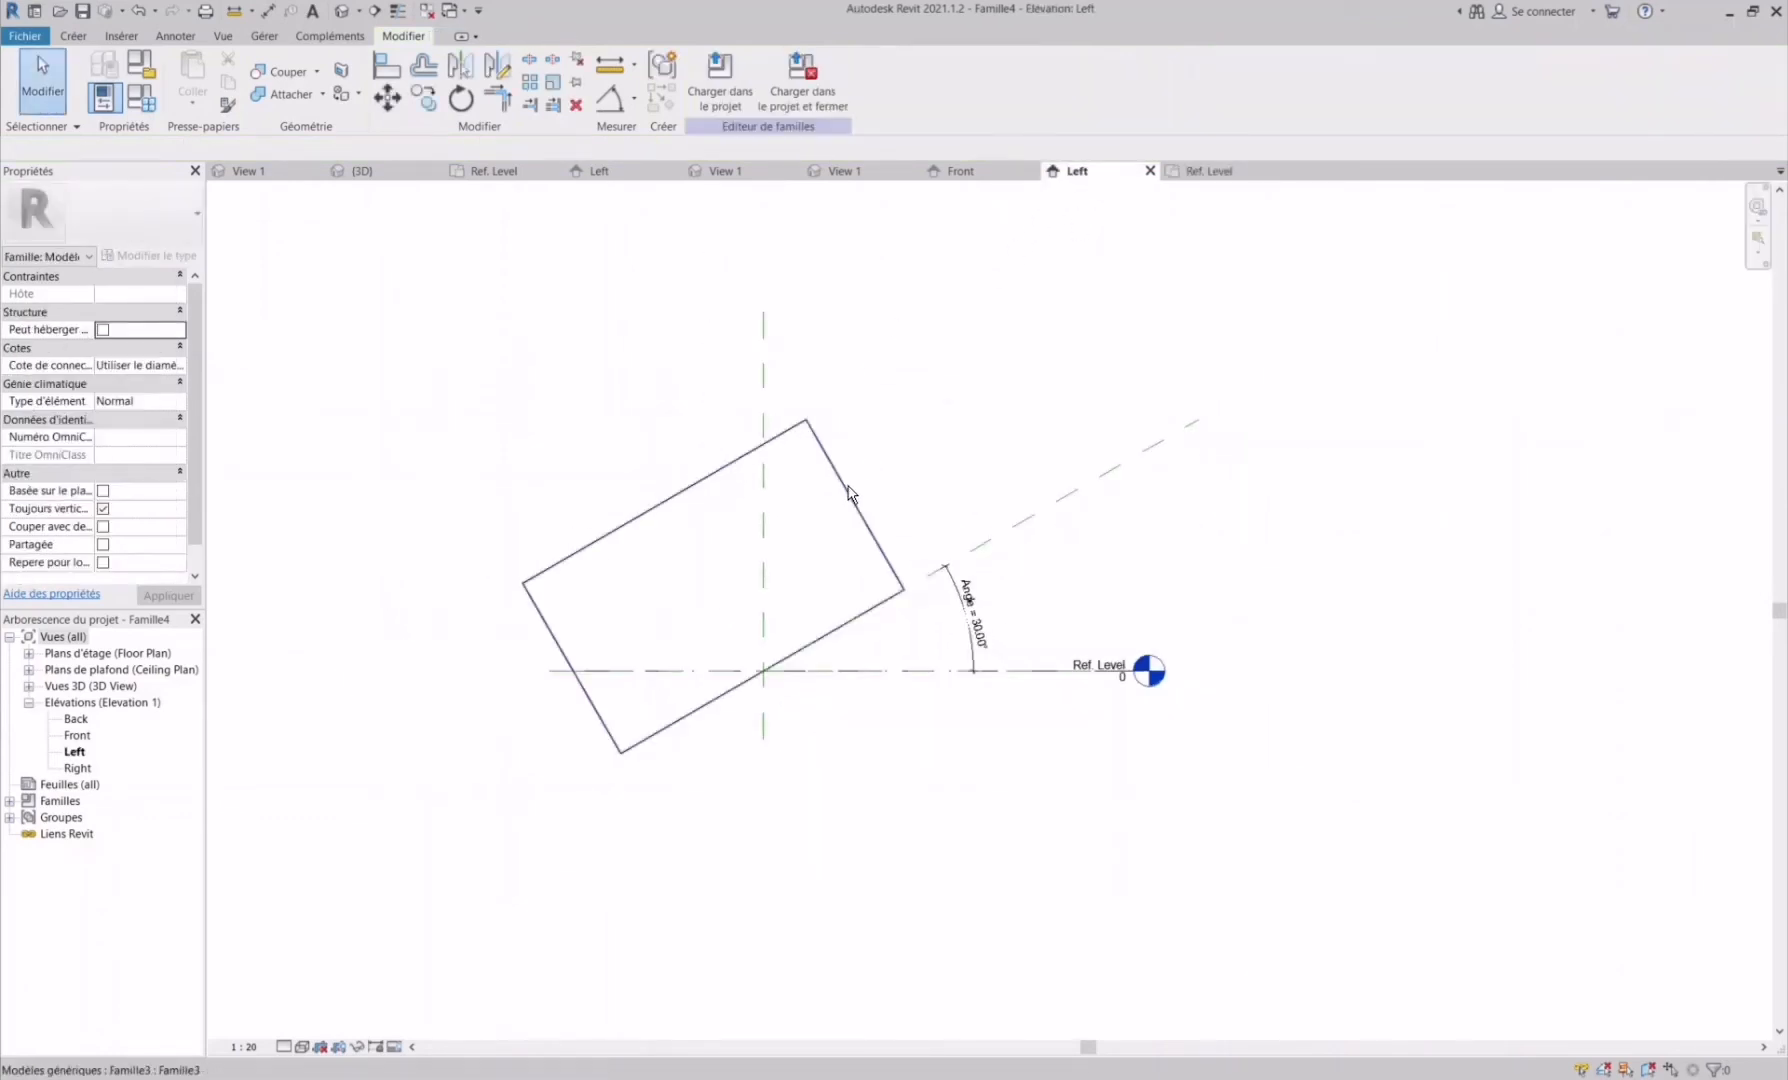
pyautogui.click(849, 506)
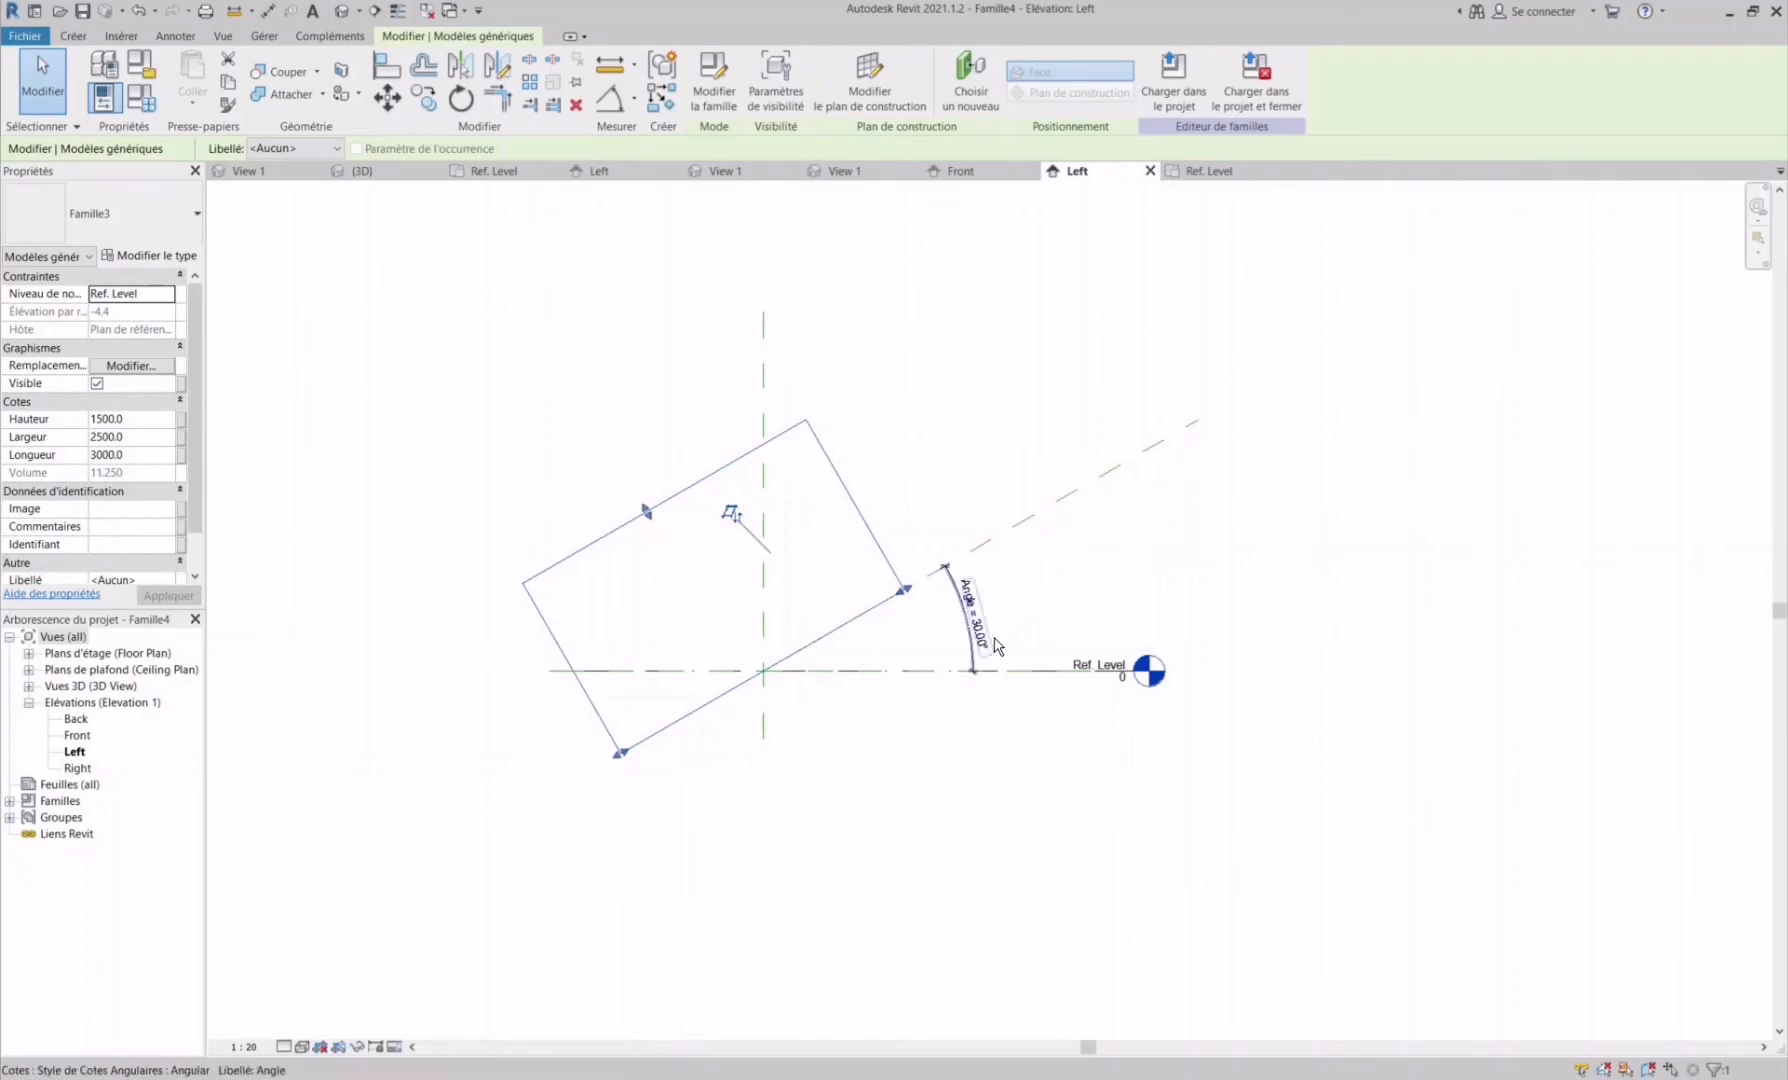
pyautogui.click(982, 625)
pyautogui.click(980, 628)
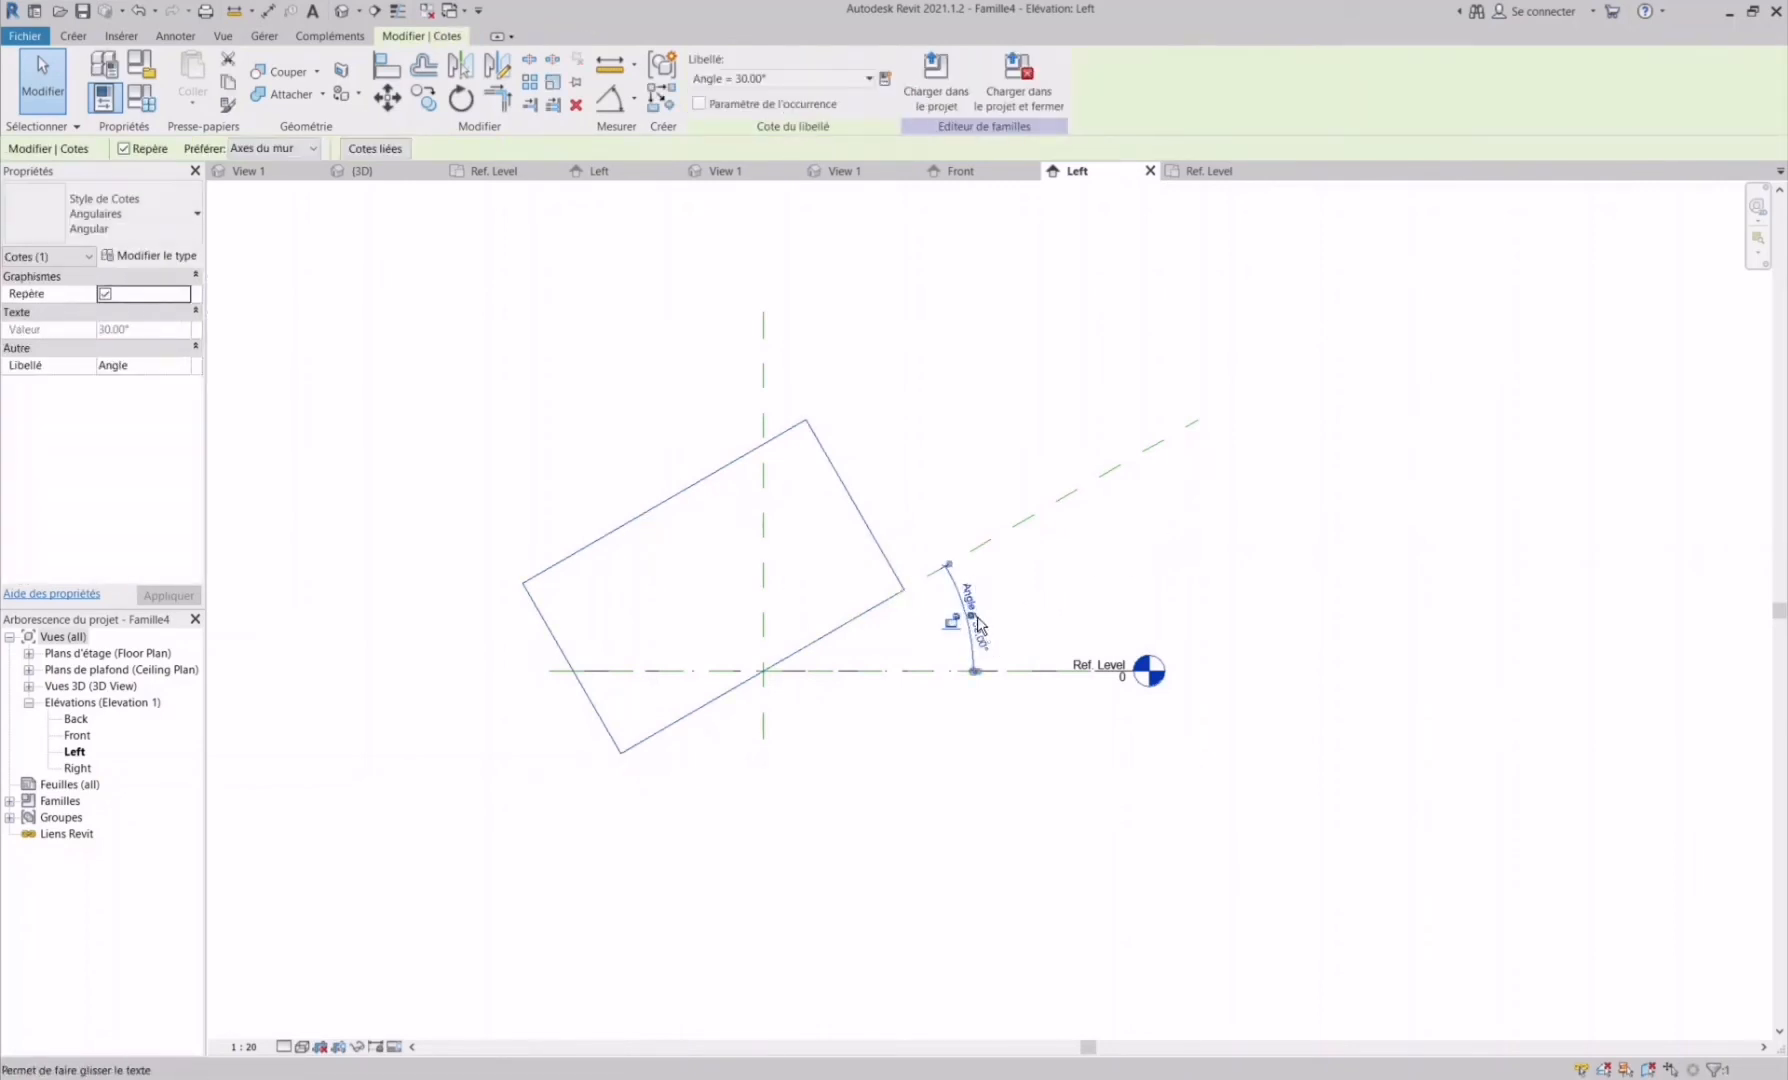
pyautogui.click(981, 606)
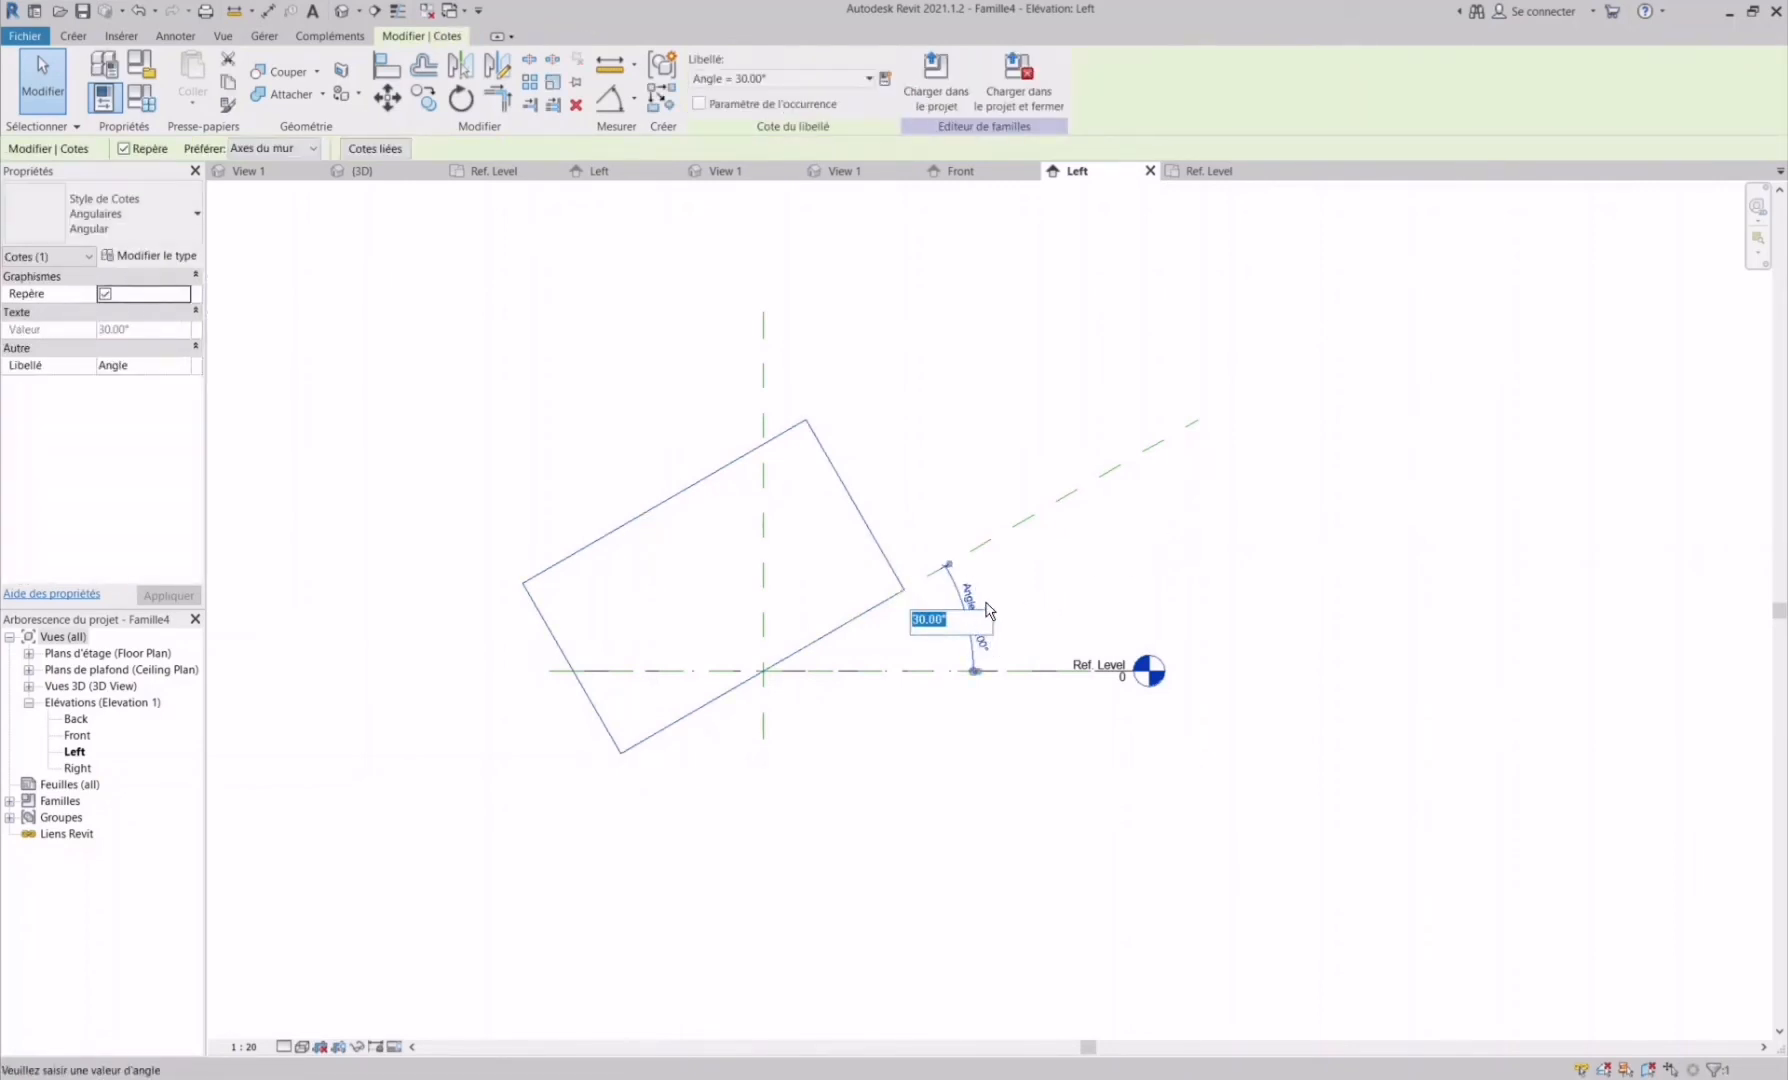
pyautogui.press('Return')
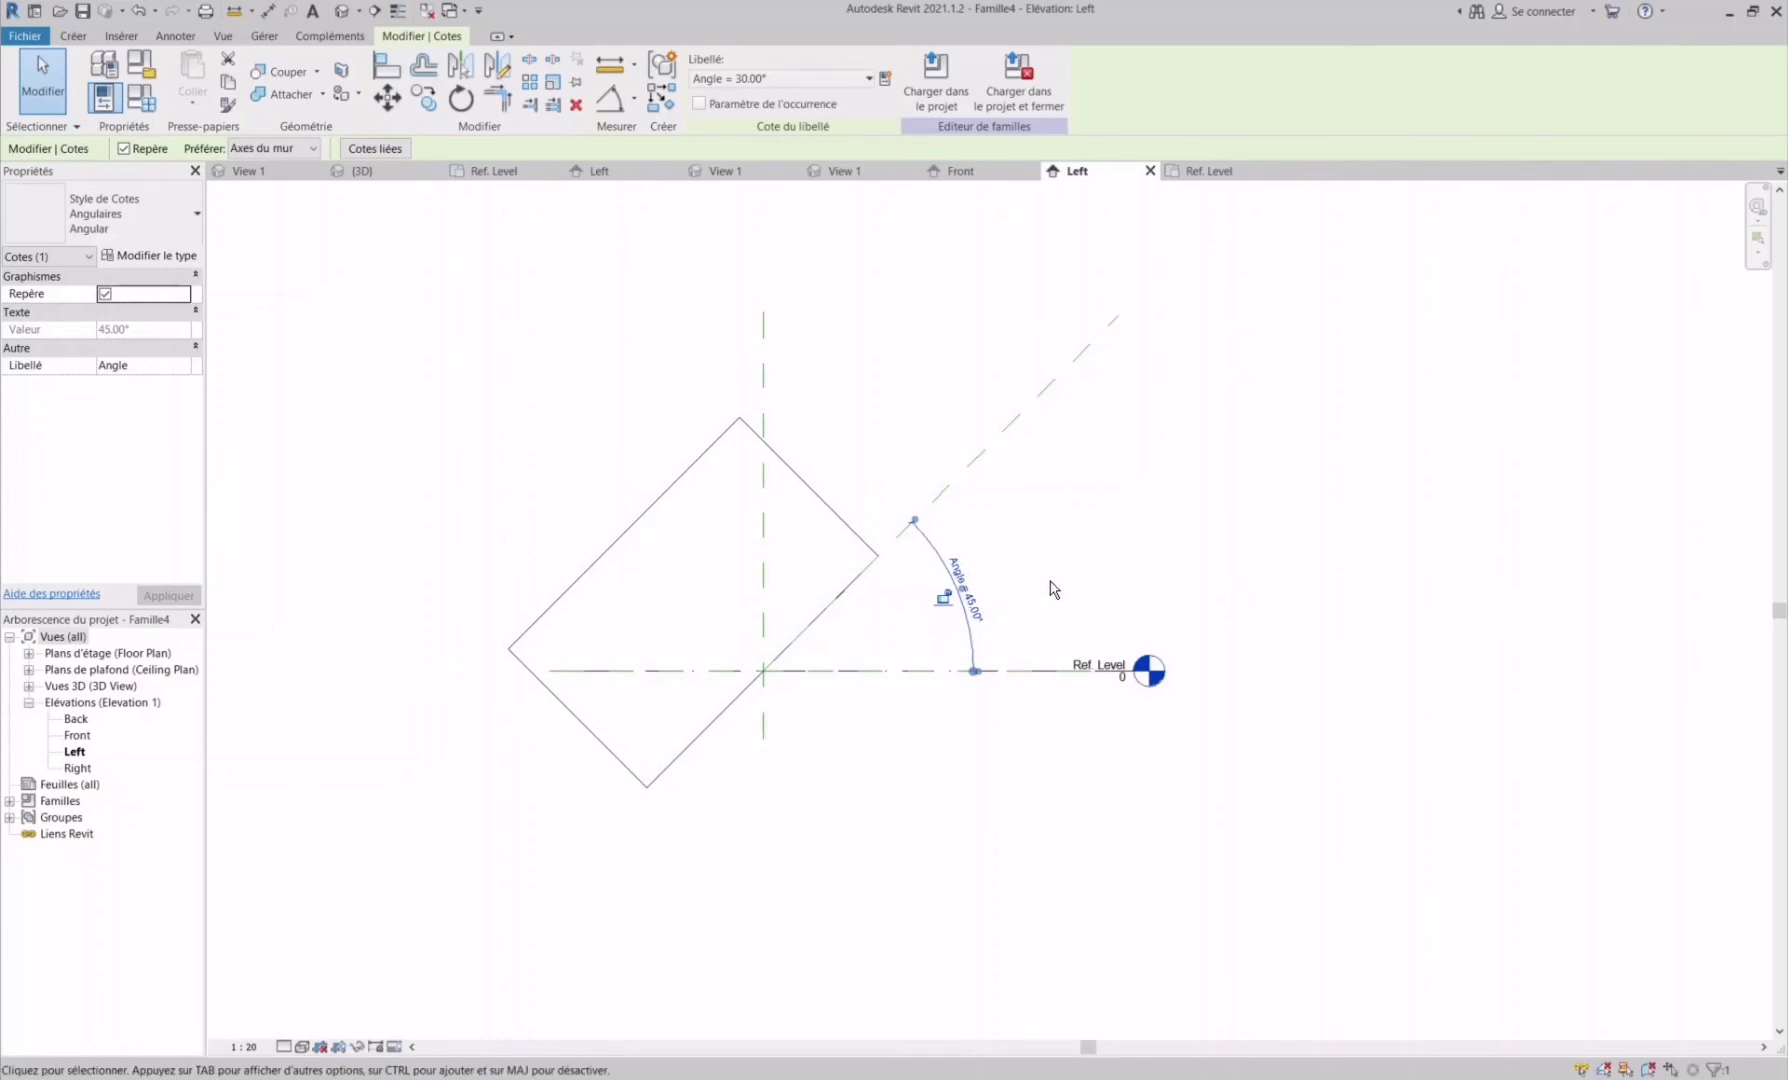
pyautogui.click(1194, 553)
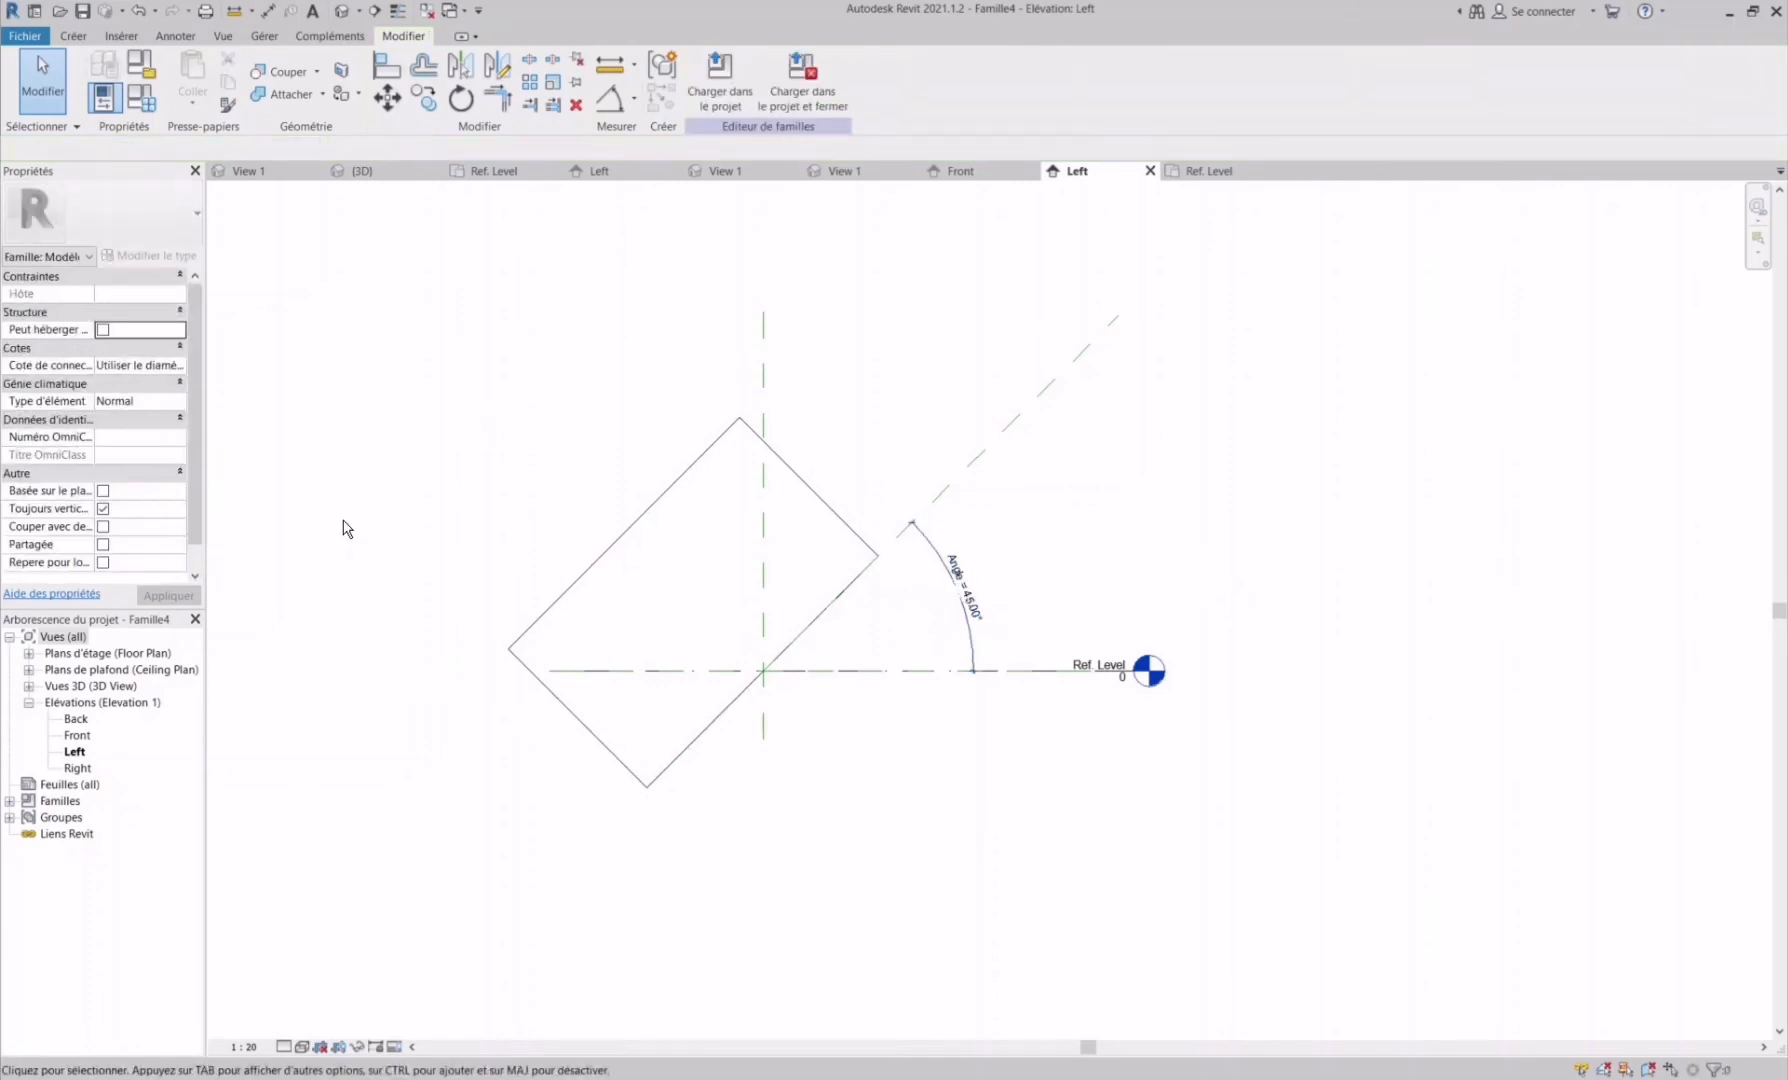
# - Add a family type parameter named Longueur, of type Longueur, grouped under Cotes
pyautogui.click(593, 570)
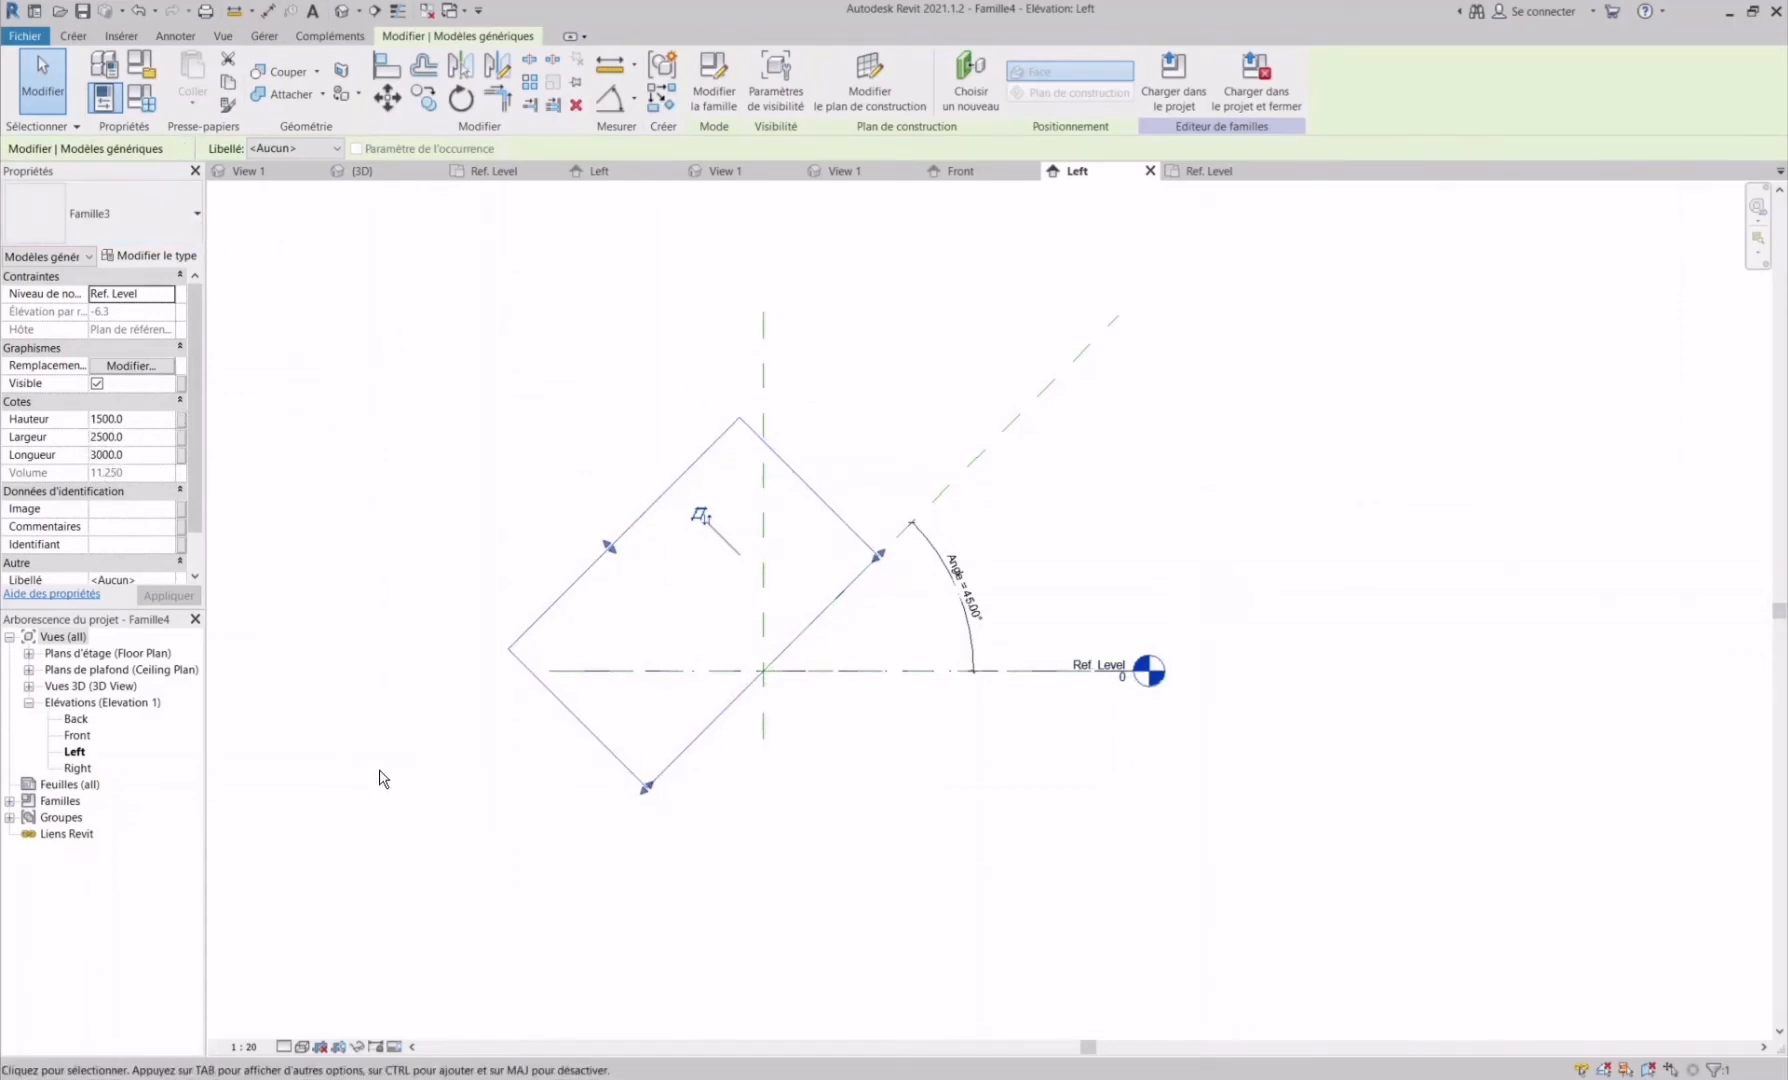
pyautogui.click(383, 778)
pyautogui.click(140, 97)
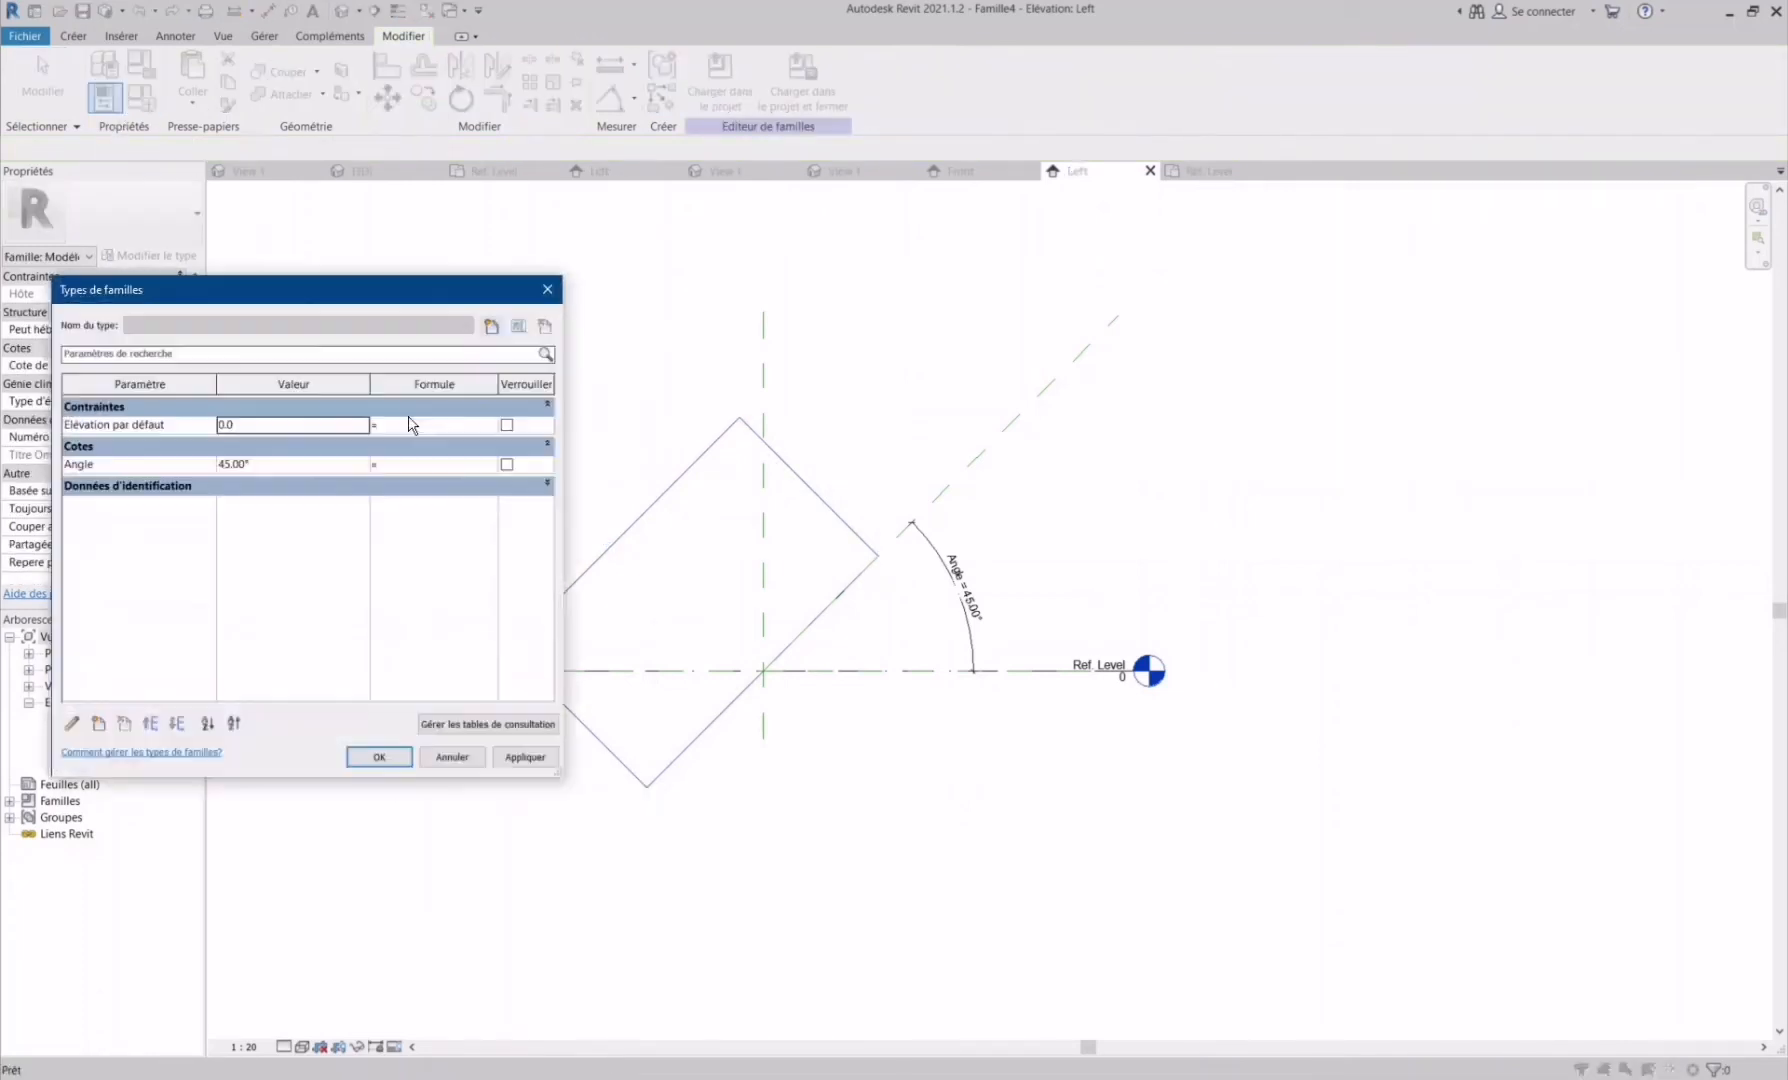
pyautogui.click(99, 723)
pyautogui.write('Lobn')
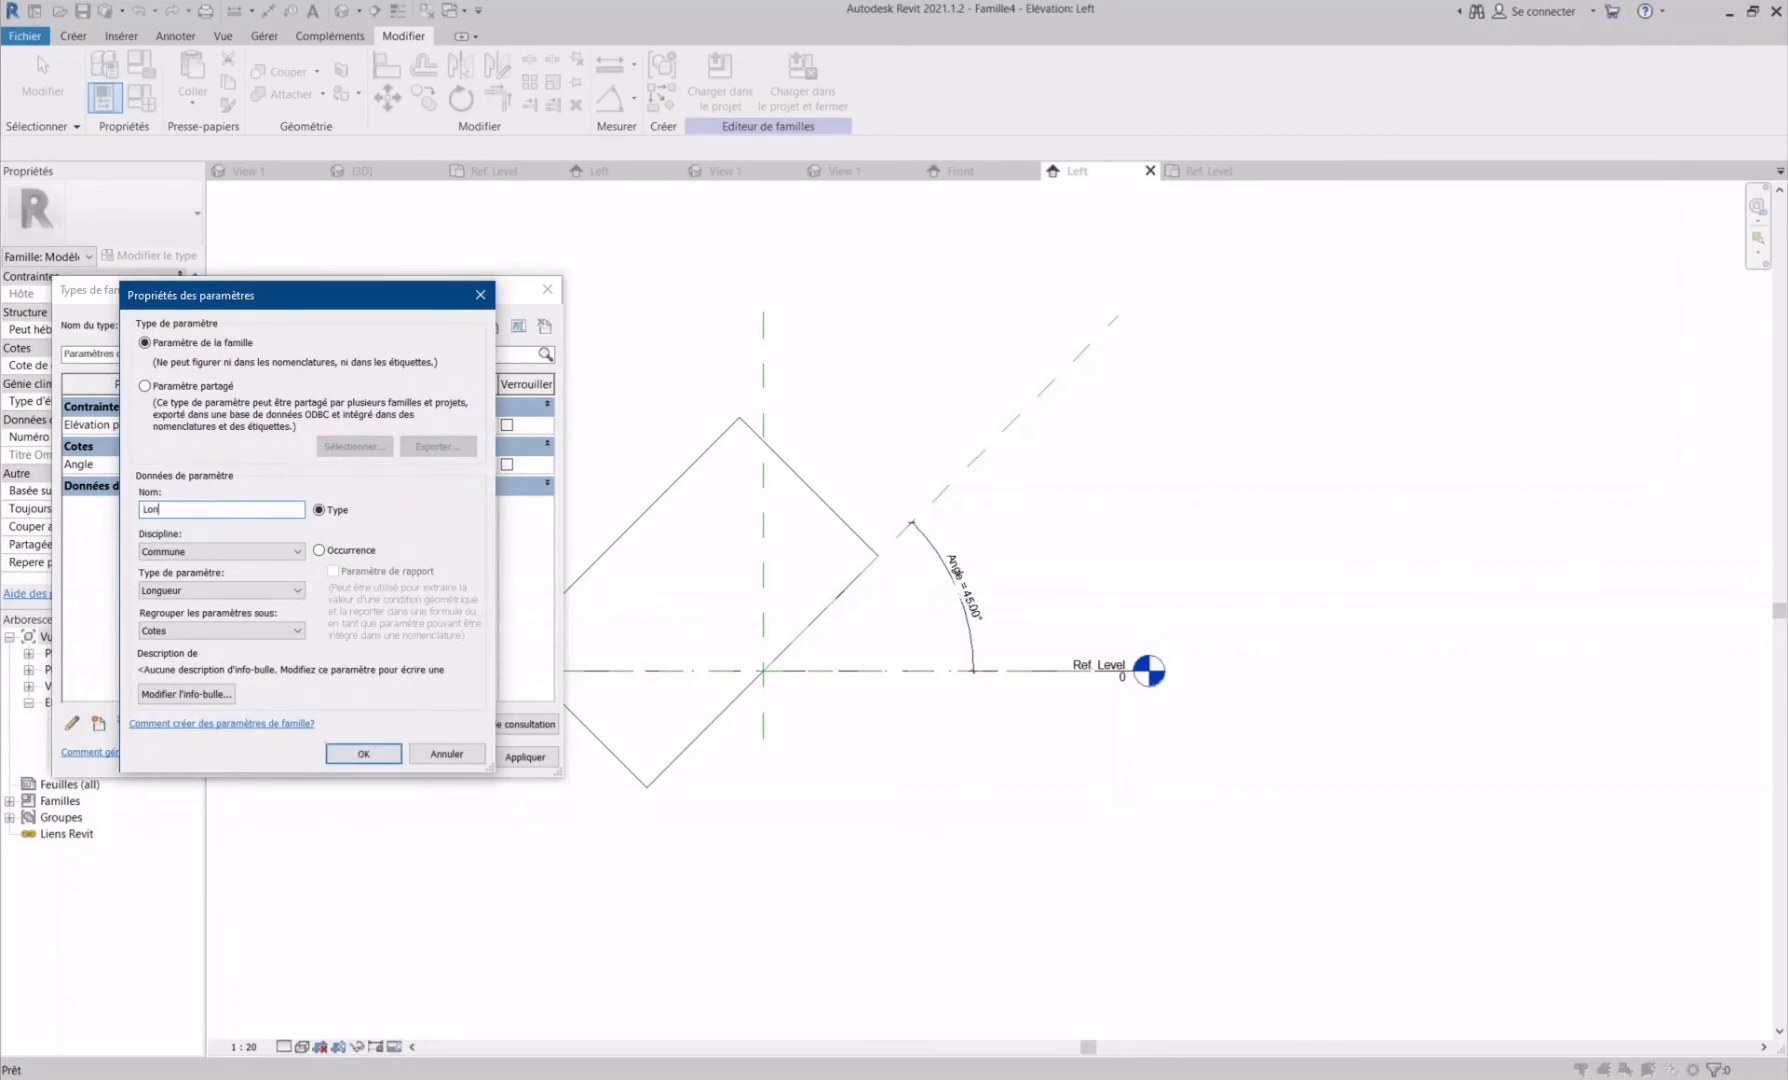
pyautogui.click(340, 752)
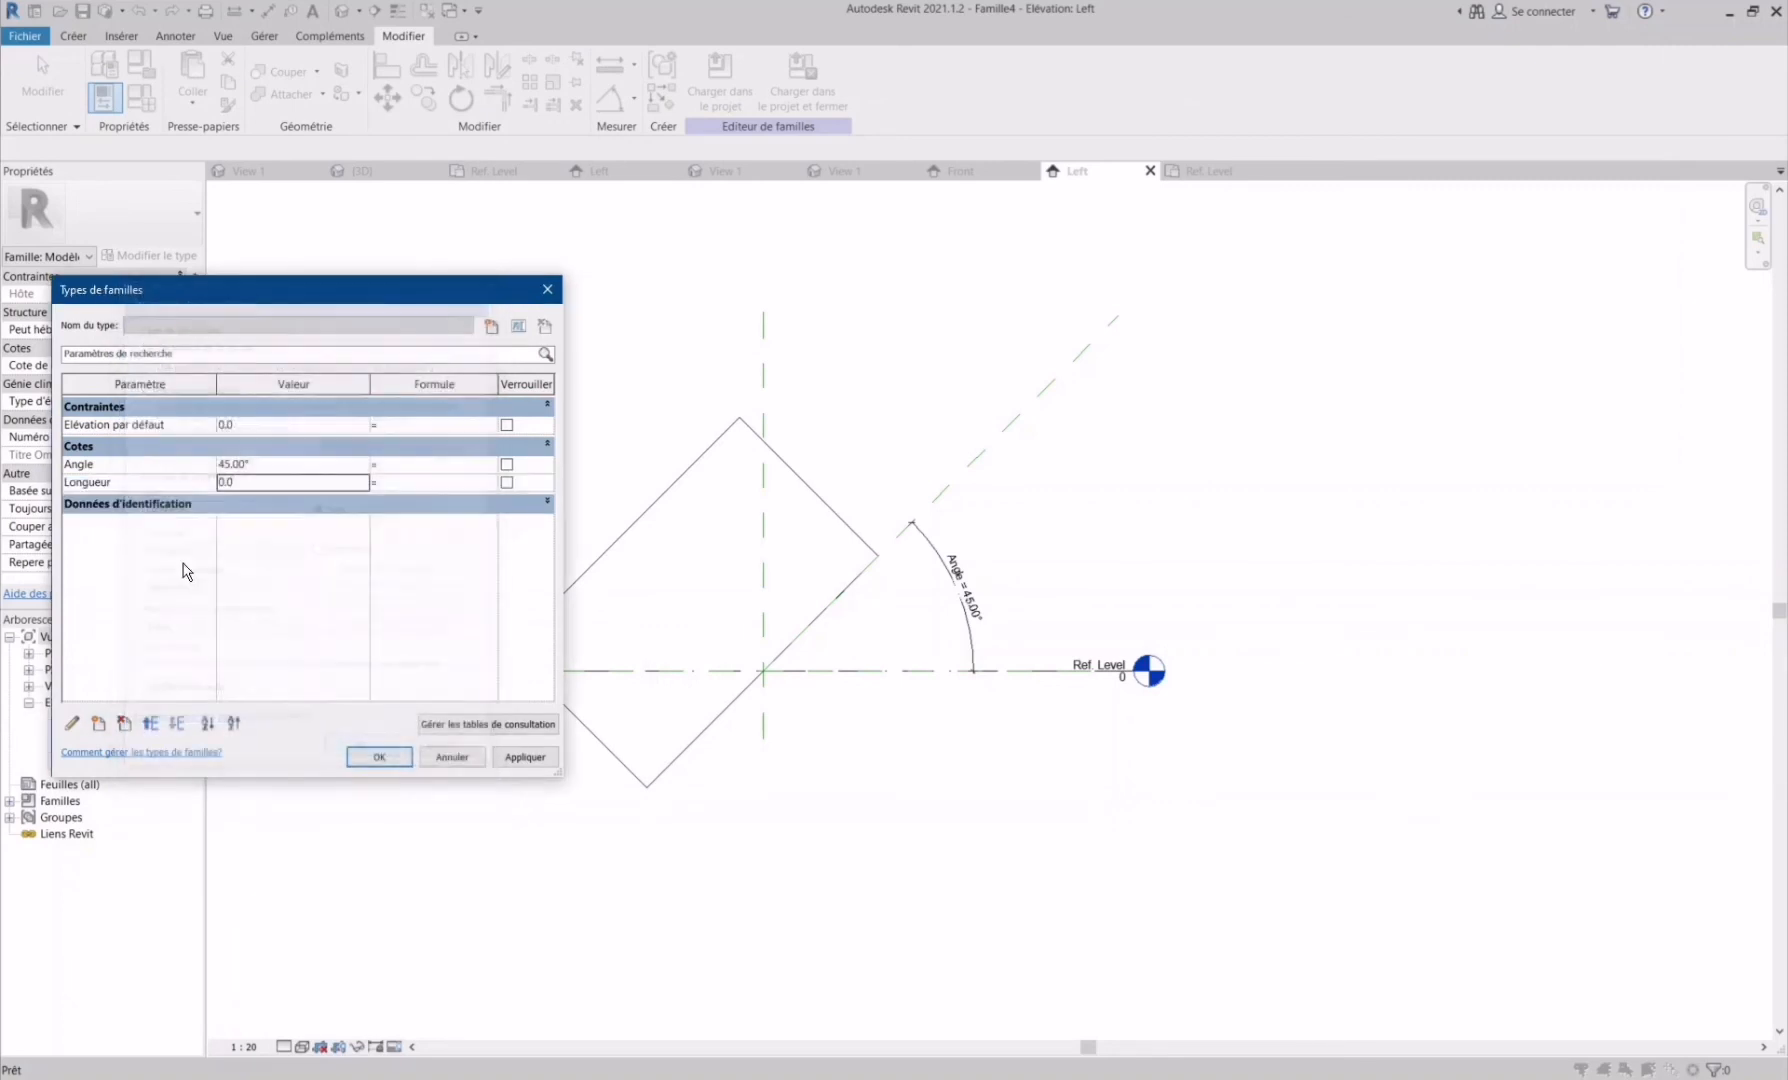
# - Add two more length type parameters under Cotes, named Largeur and Hauteur, and apply the family types
pyautogui.click(97, 723)
pyautogui.write('Largeur')
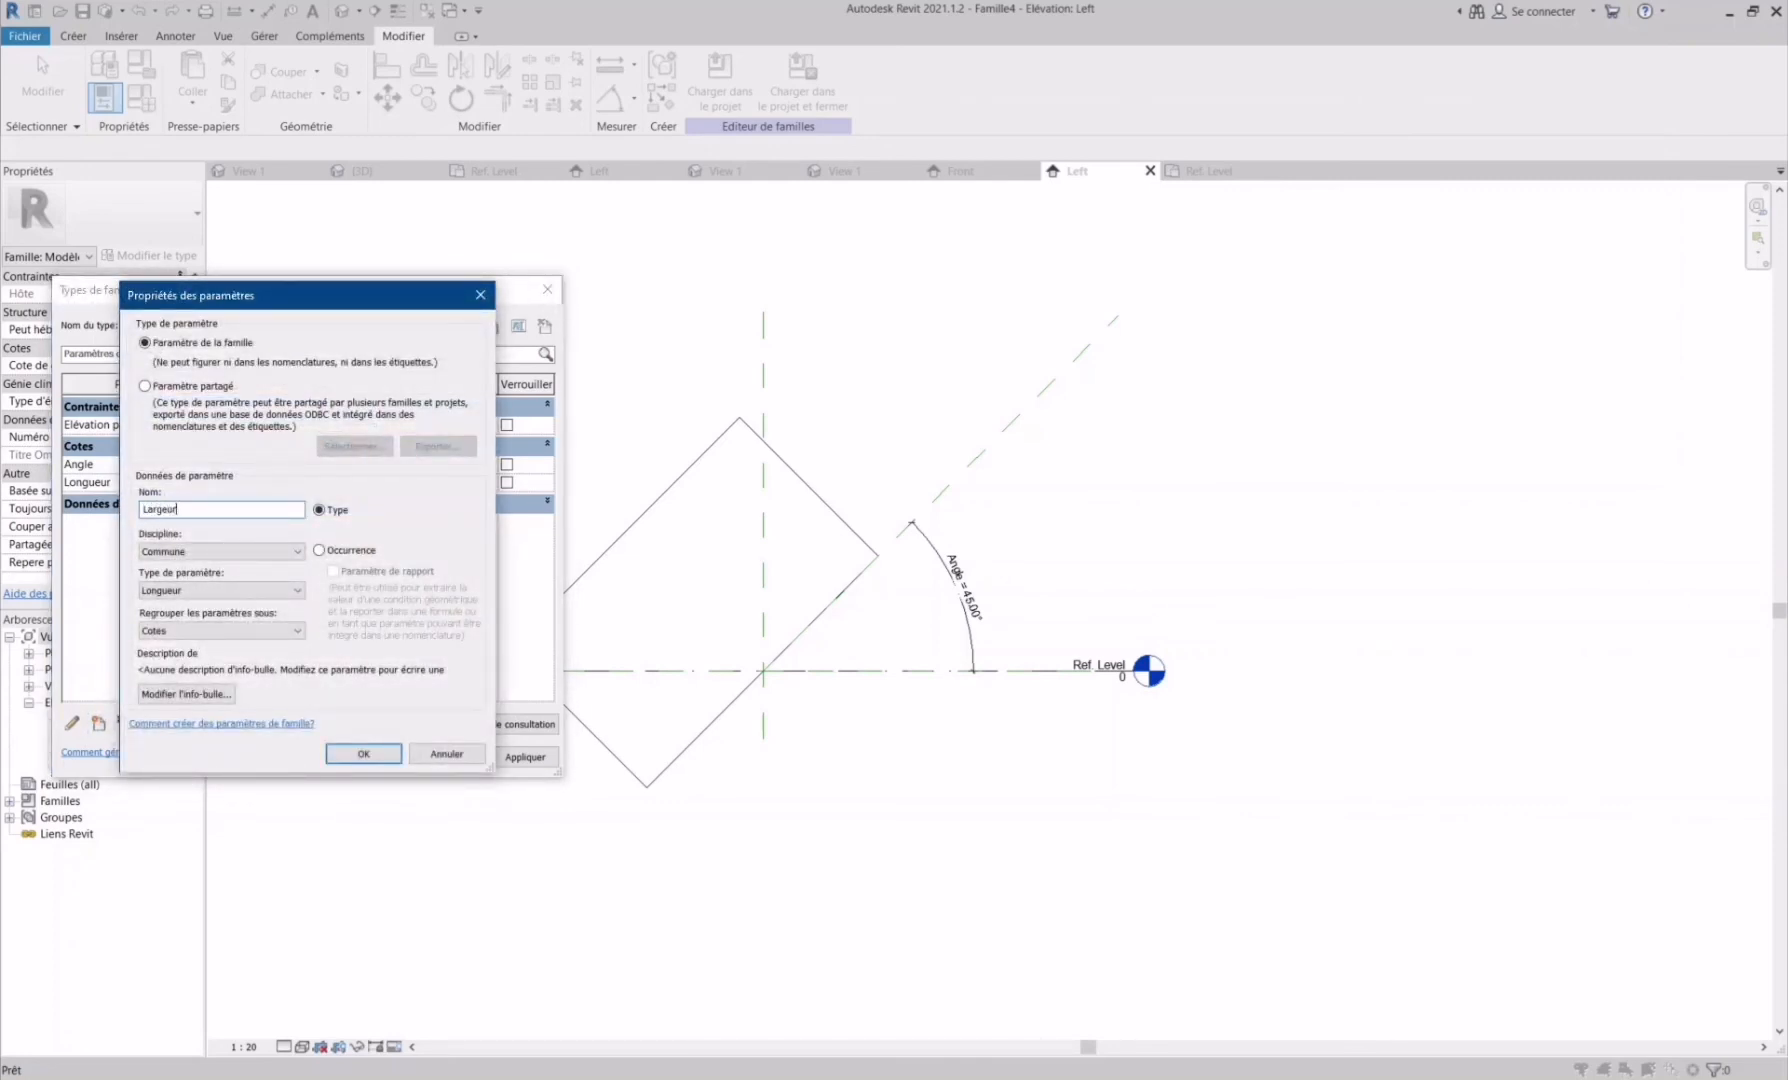
pyautogui.click(363, 753)
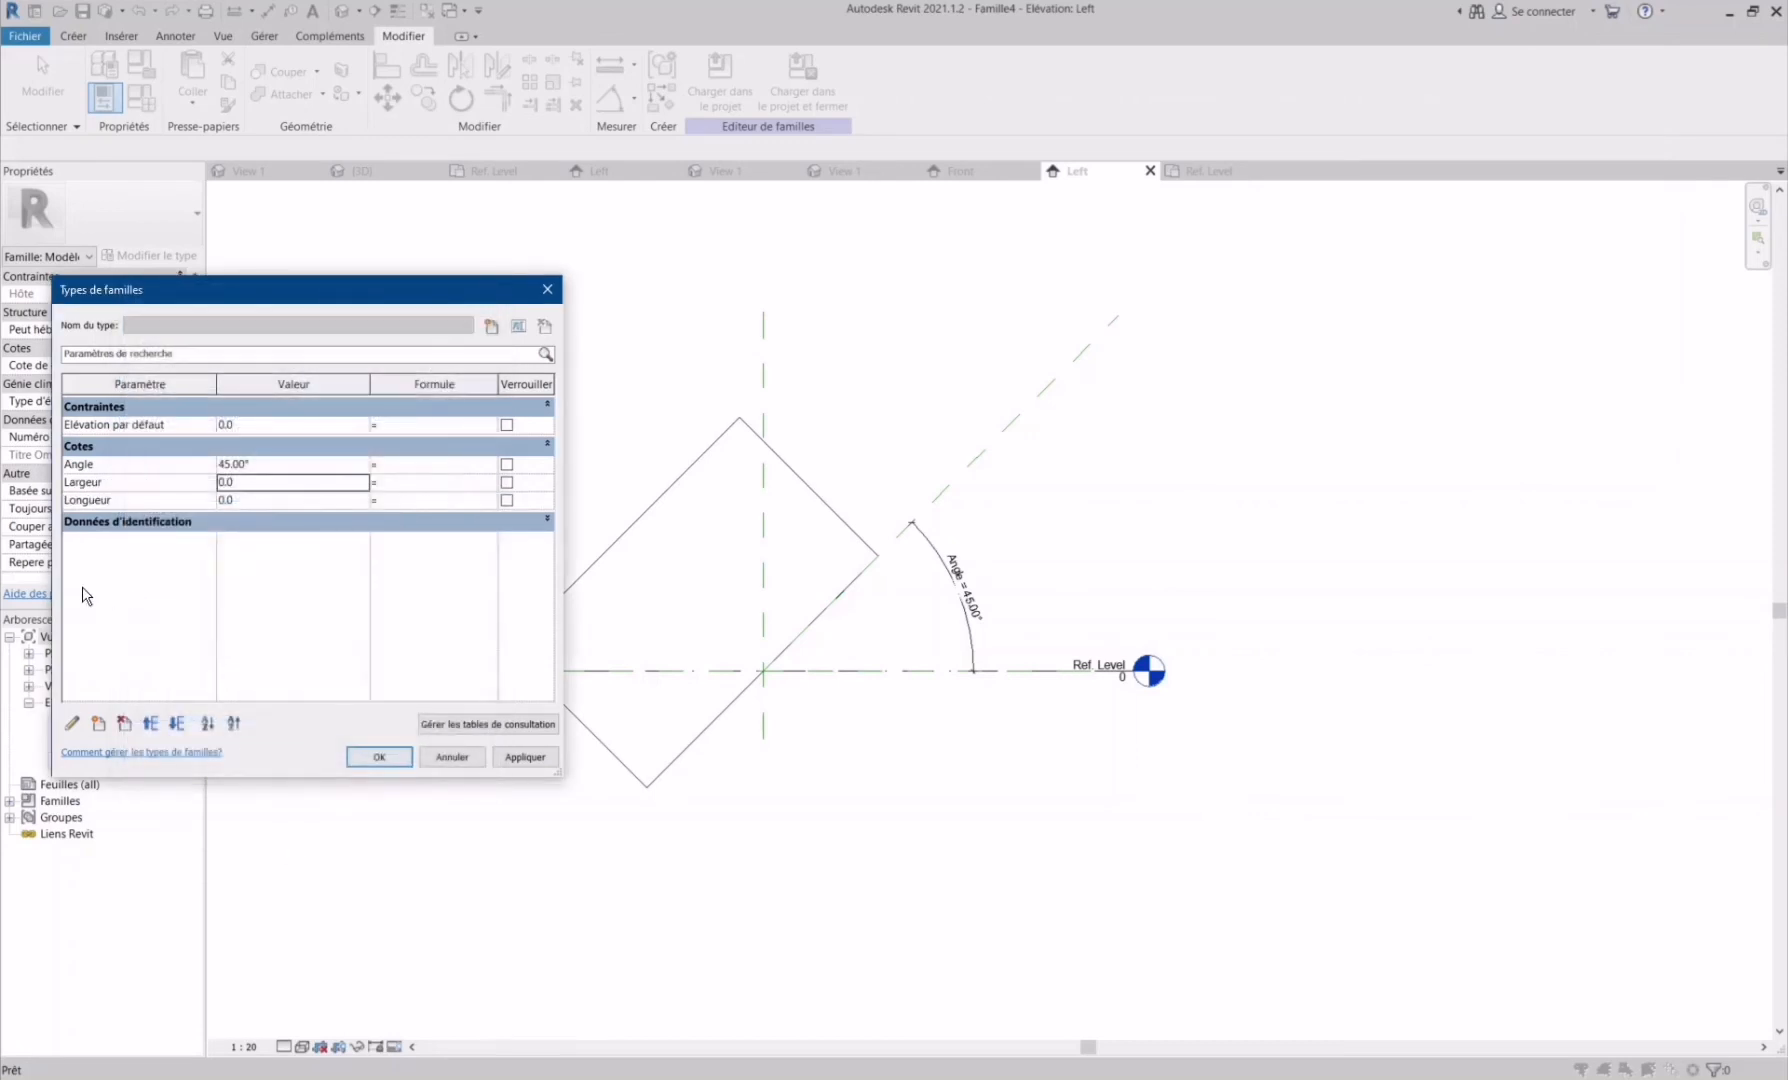
pyautogui.click(99, 724)
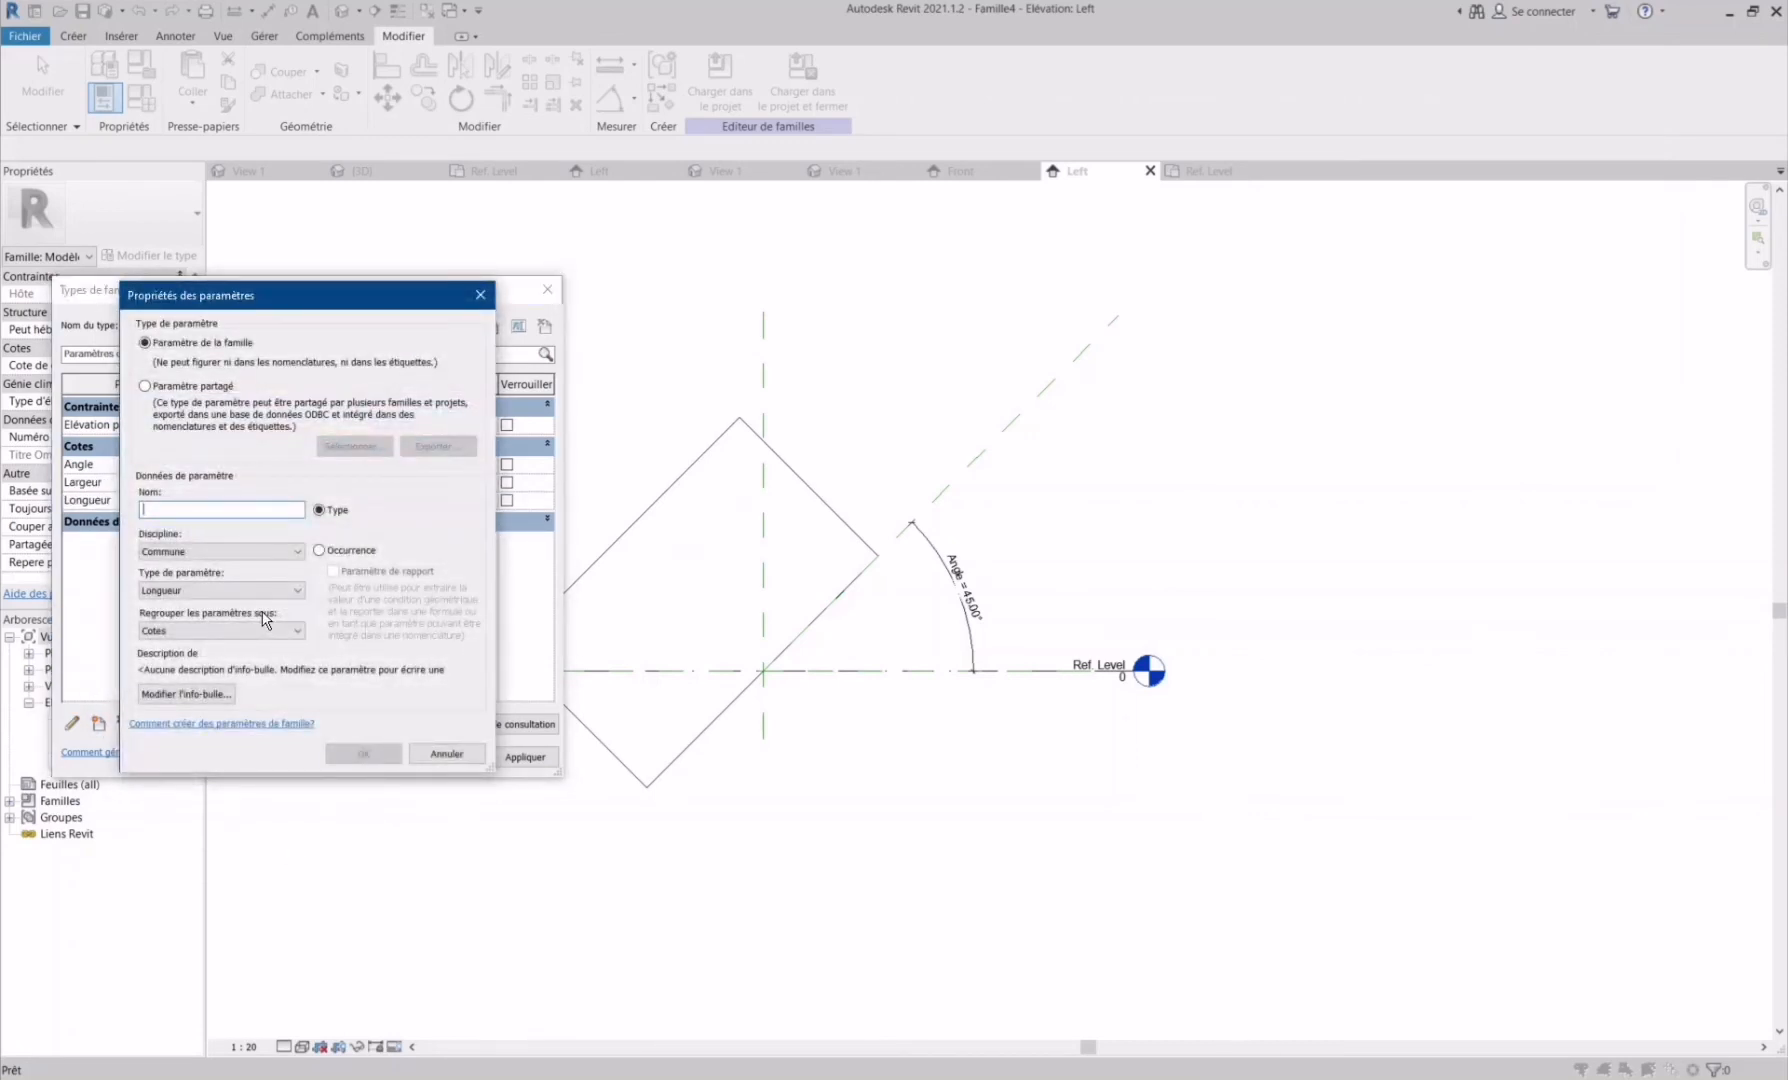
pyautogui.write('Hauteur')
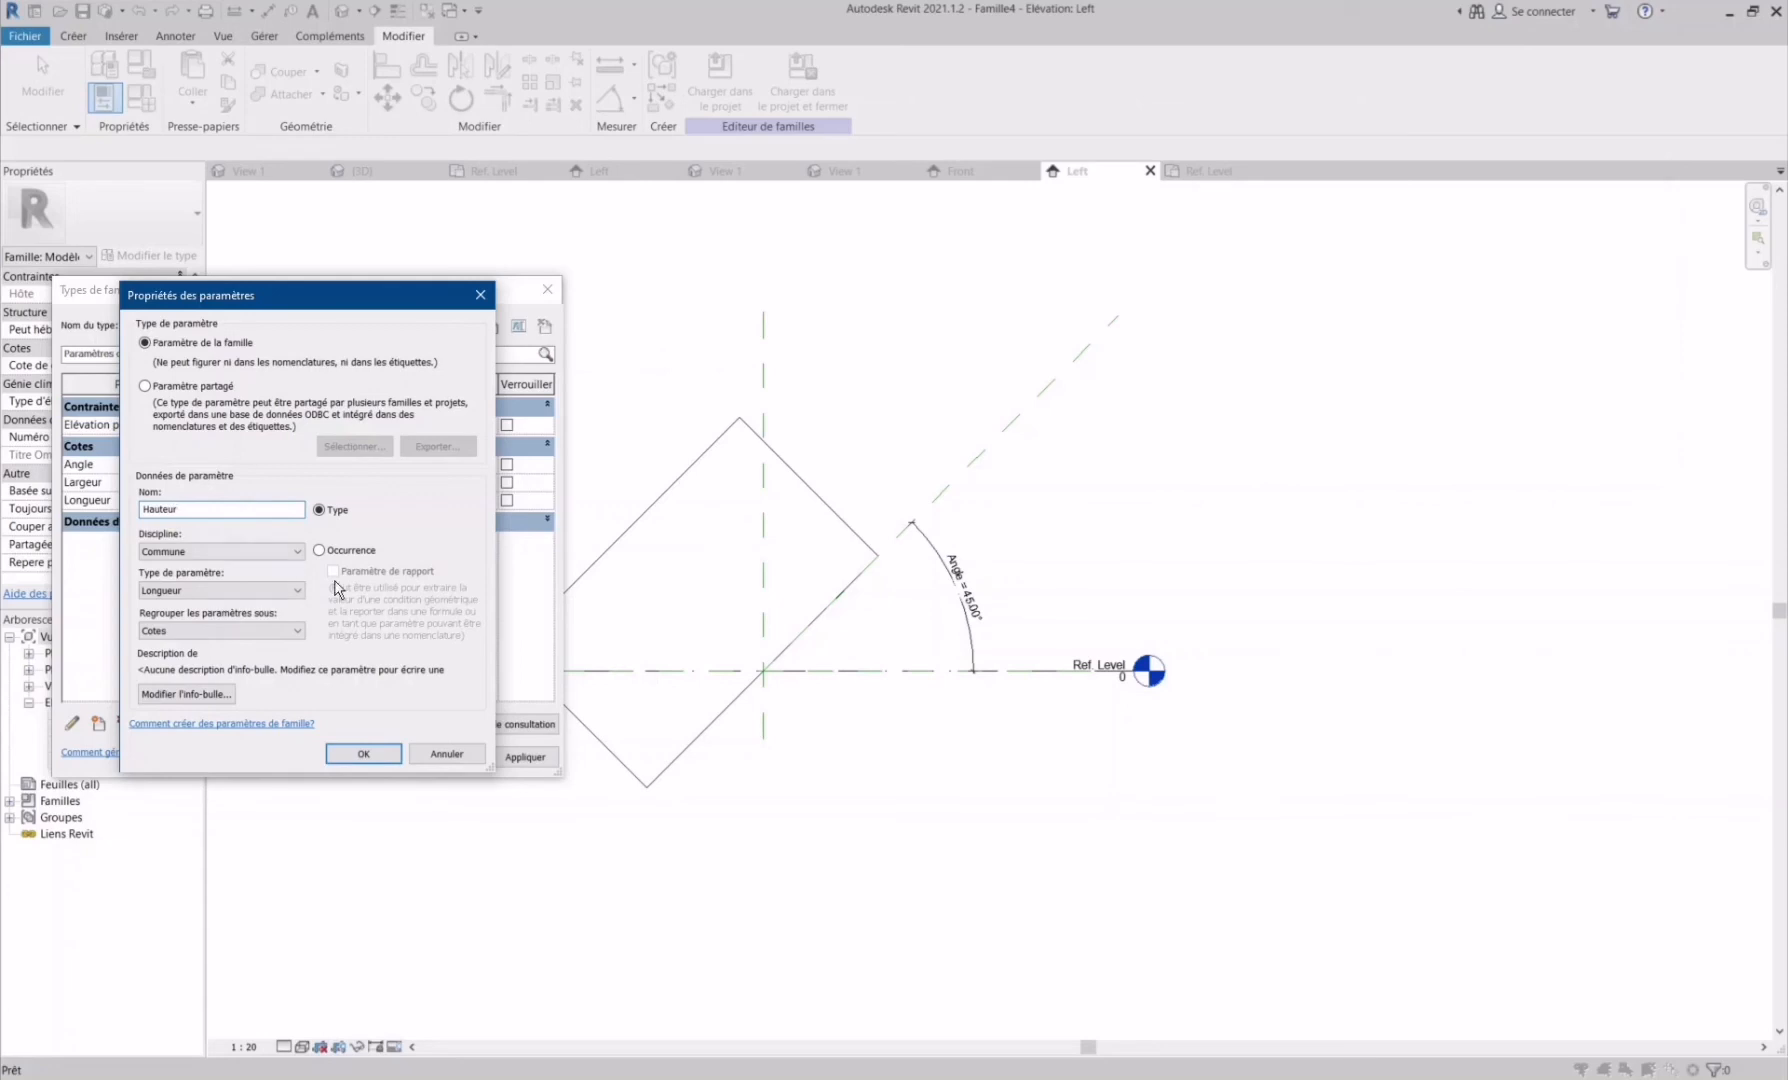
pyautogui.click(363, 753)
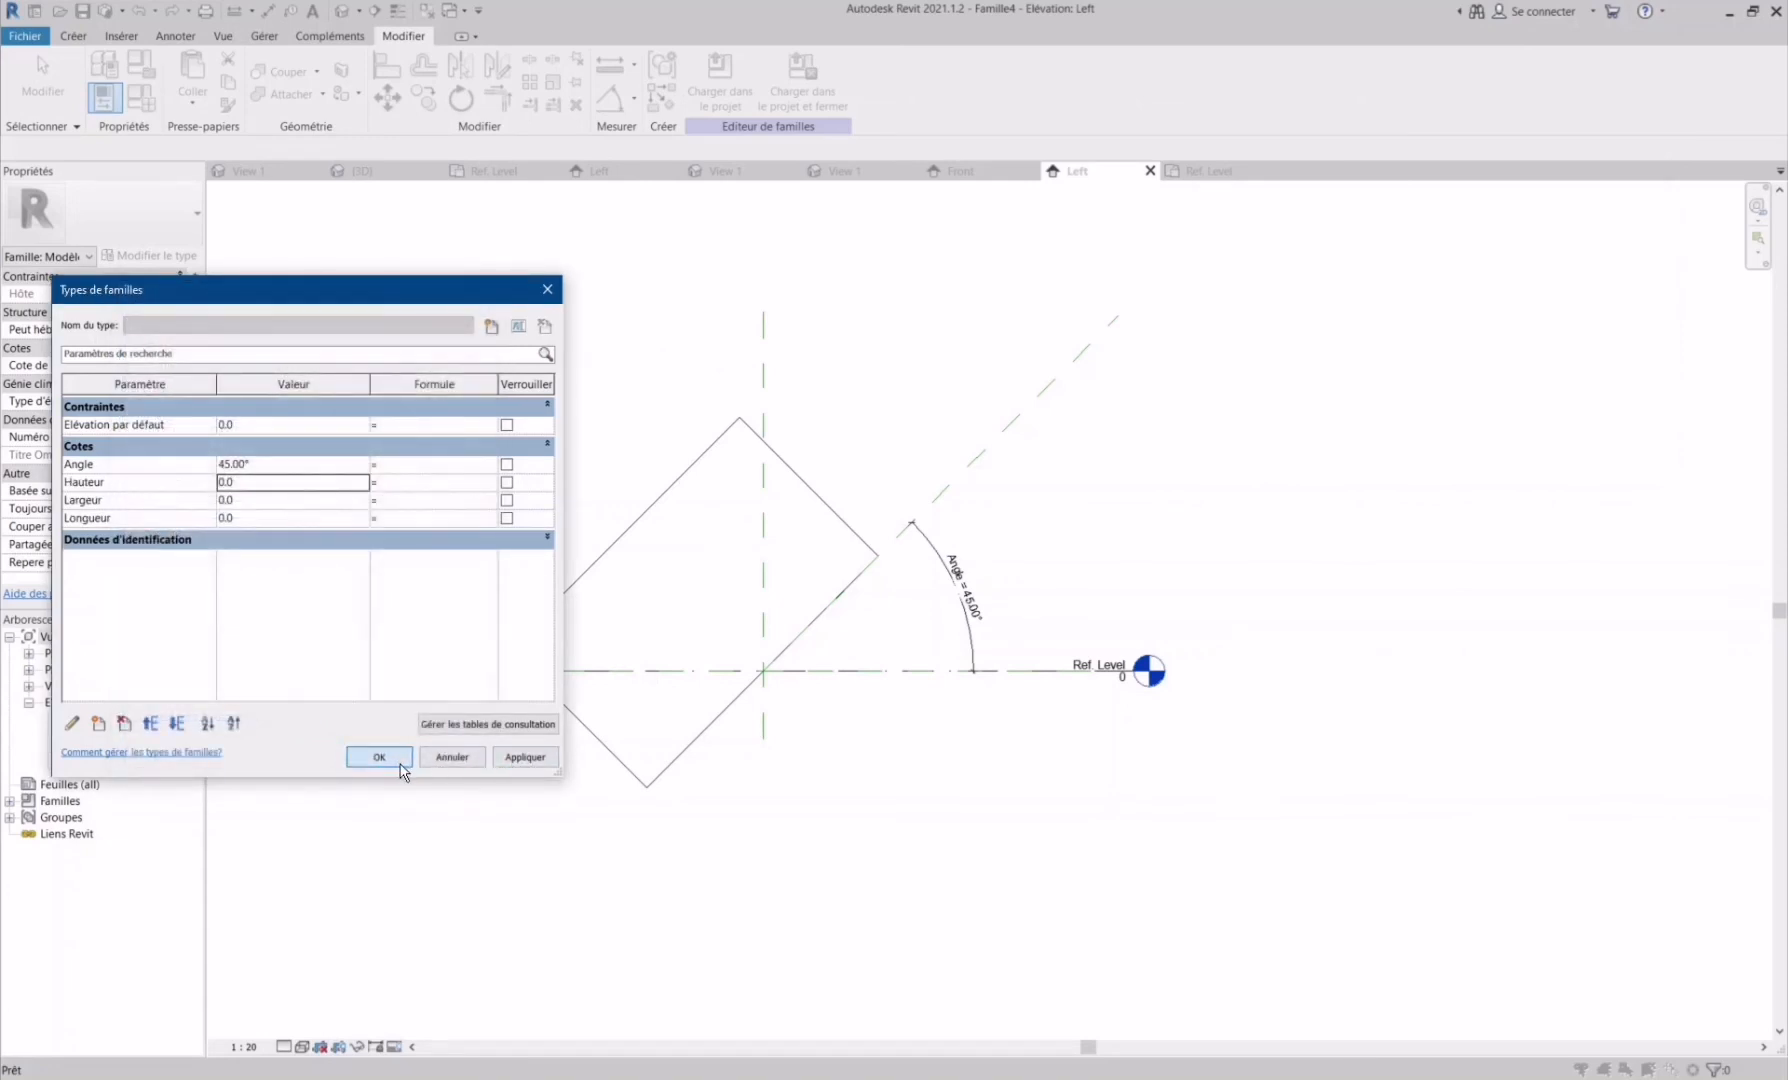
pyautogui.click(398, 762)
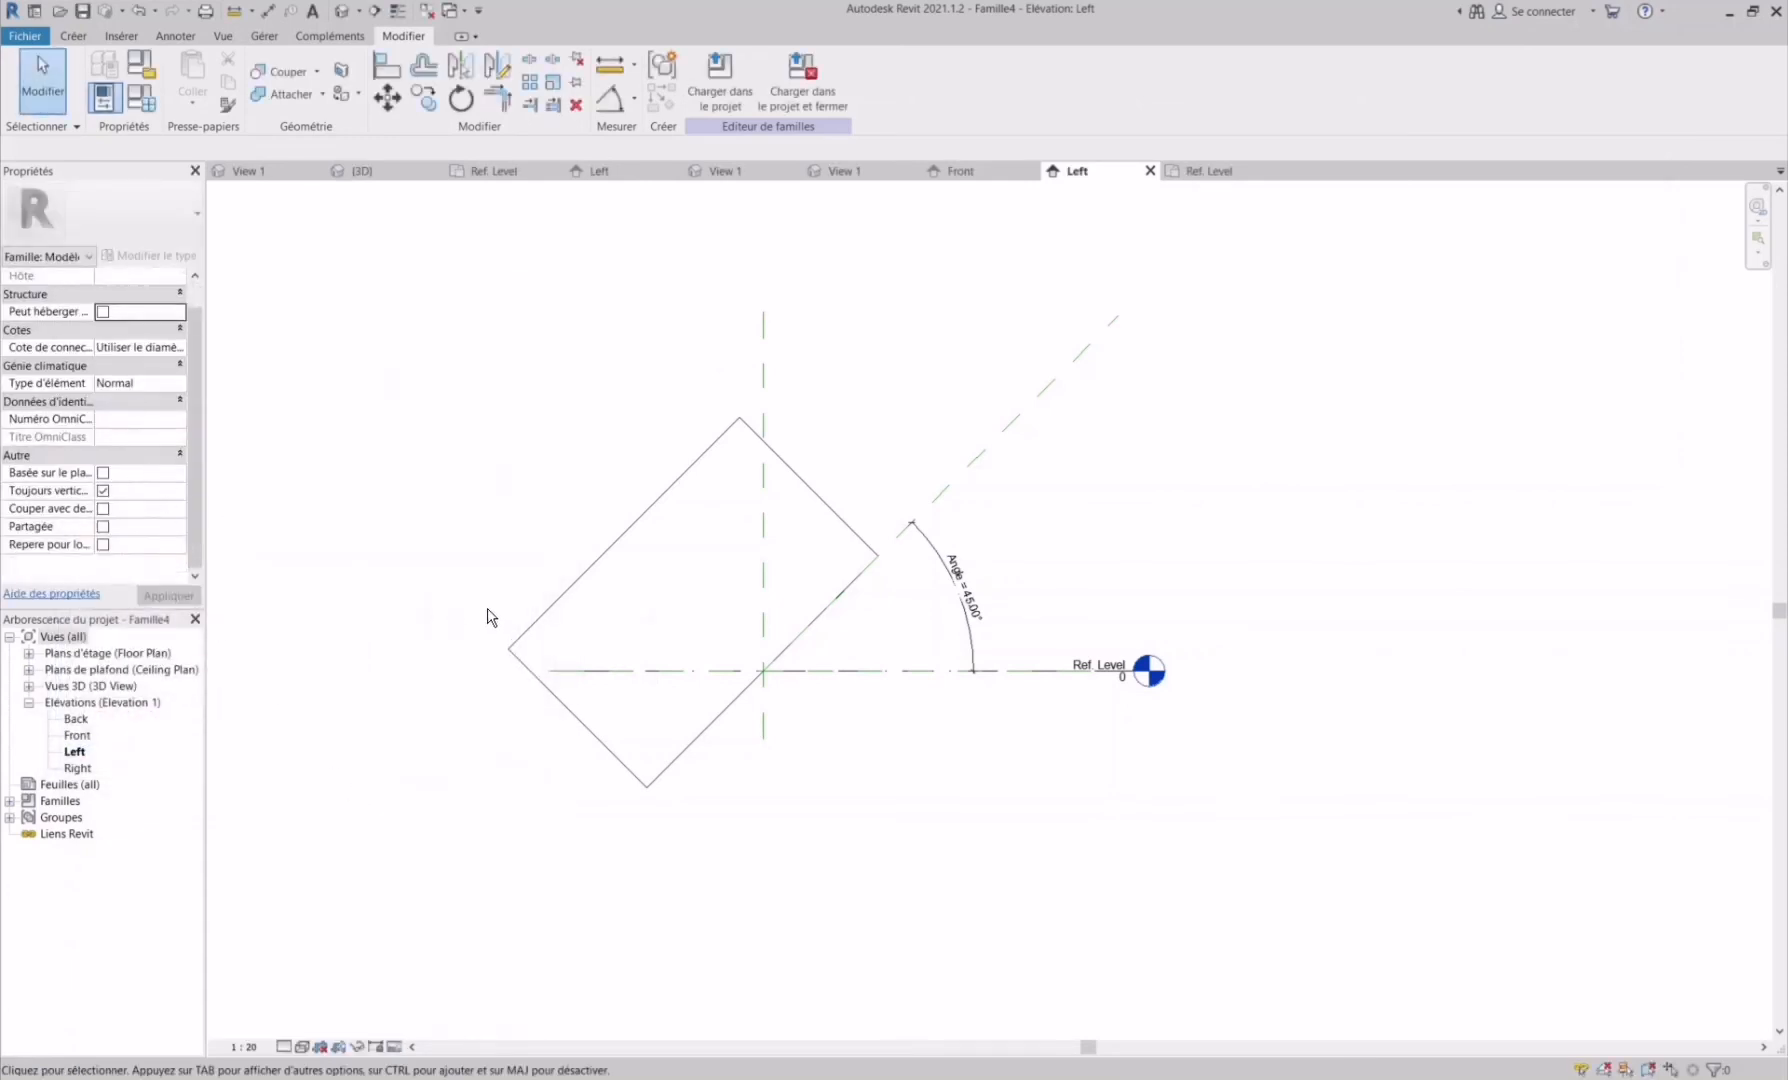
# - Try to link the nested box's Hauteur to the host family's Hauteur parameter
pyautogui.click(557, 600)
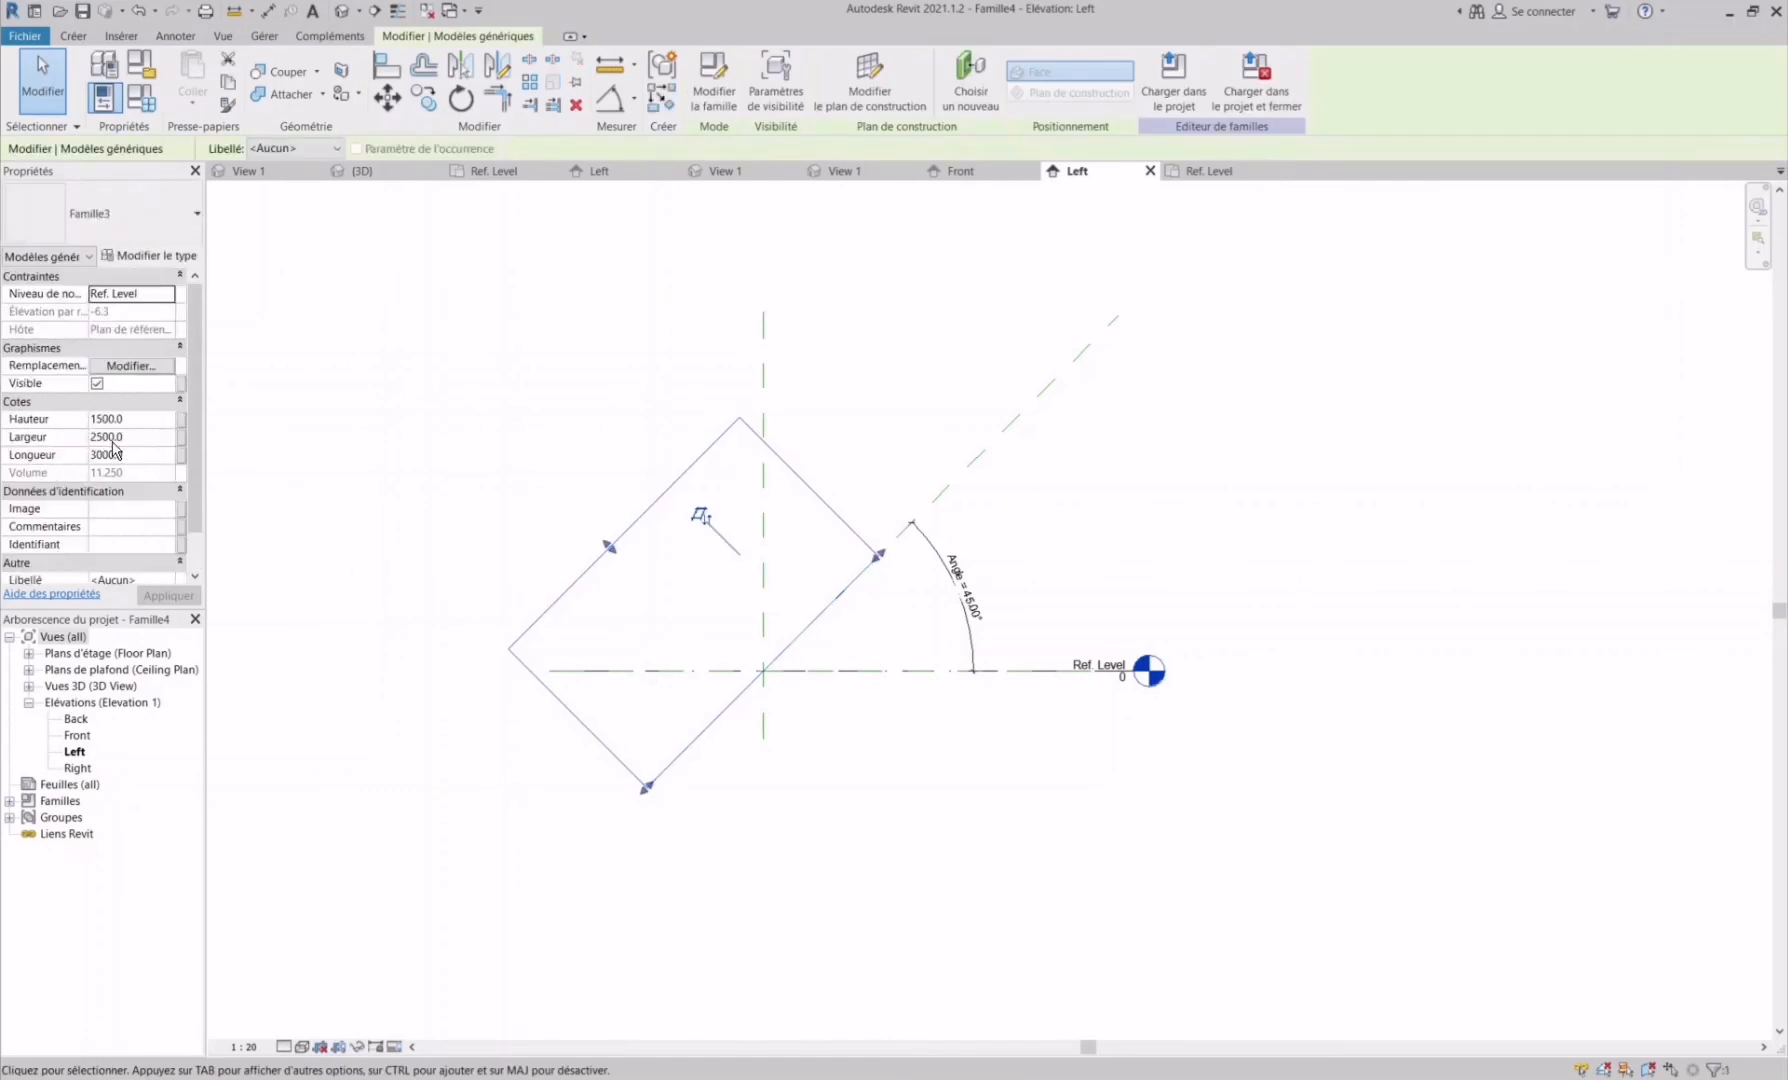
pyautogui.click(181, 424)
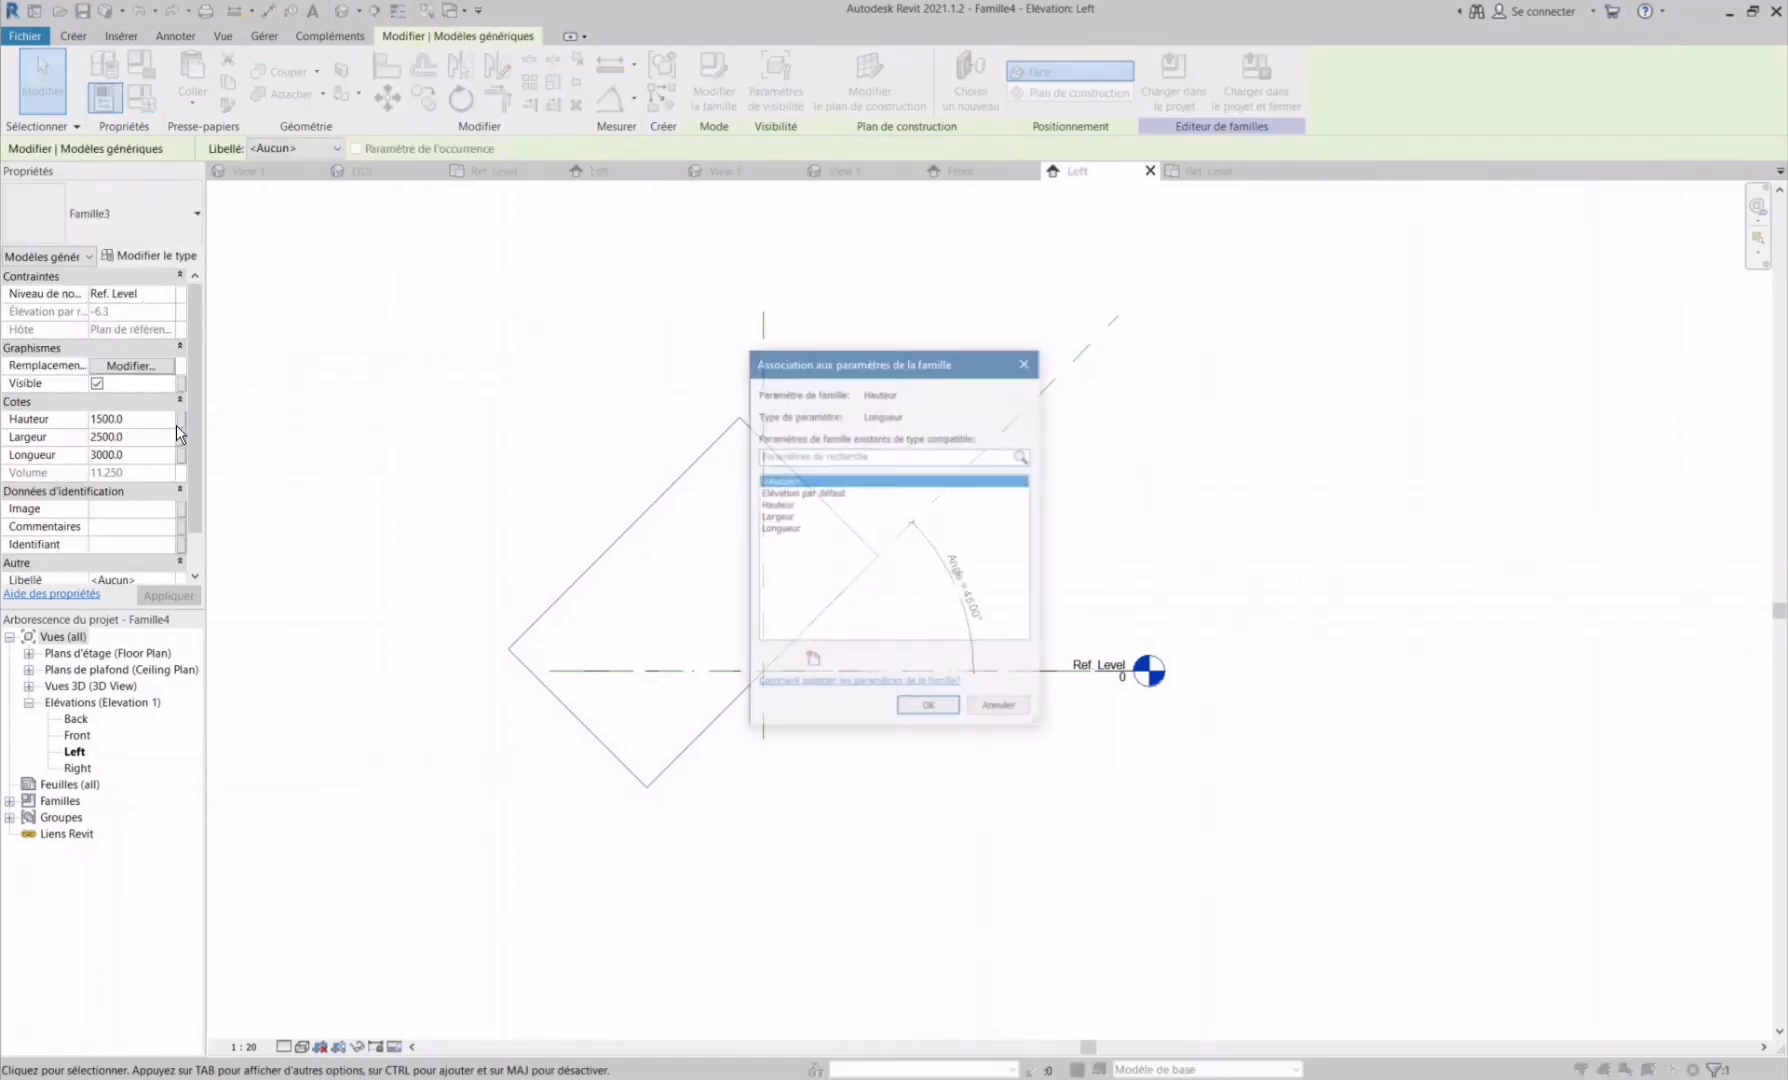
pyautogui.click(781, 503)
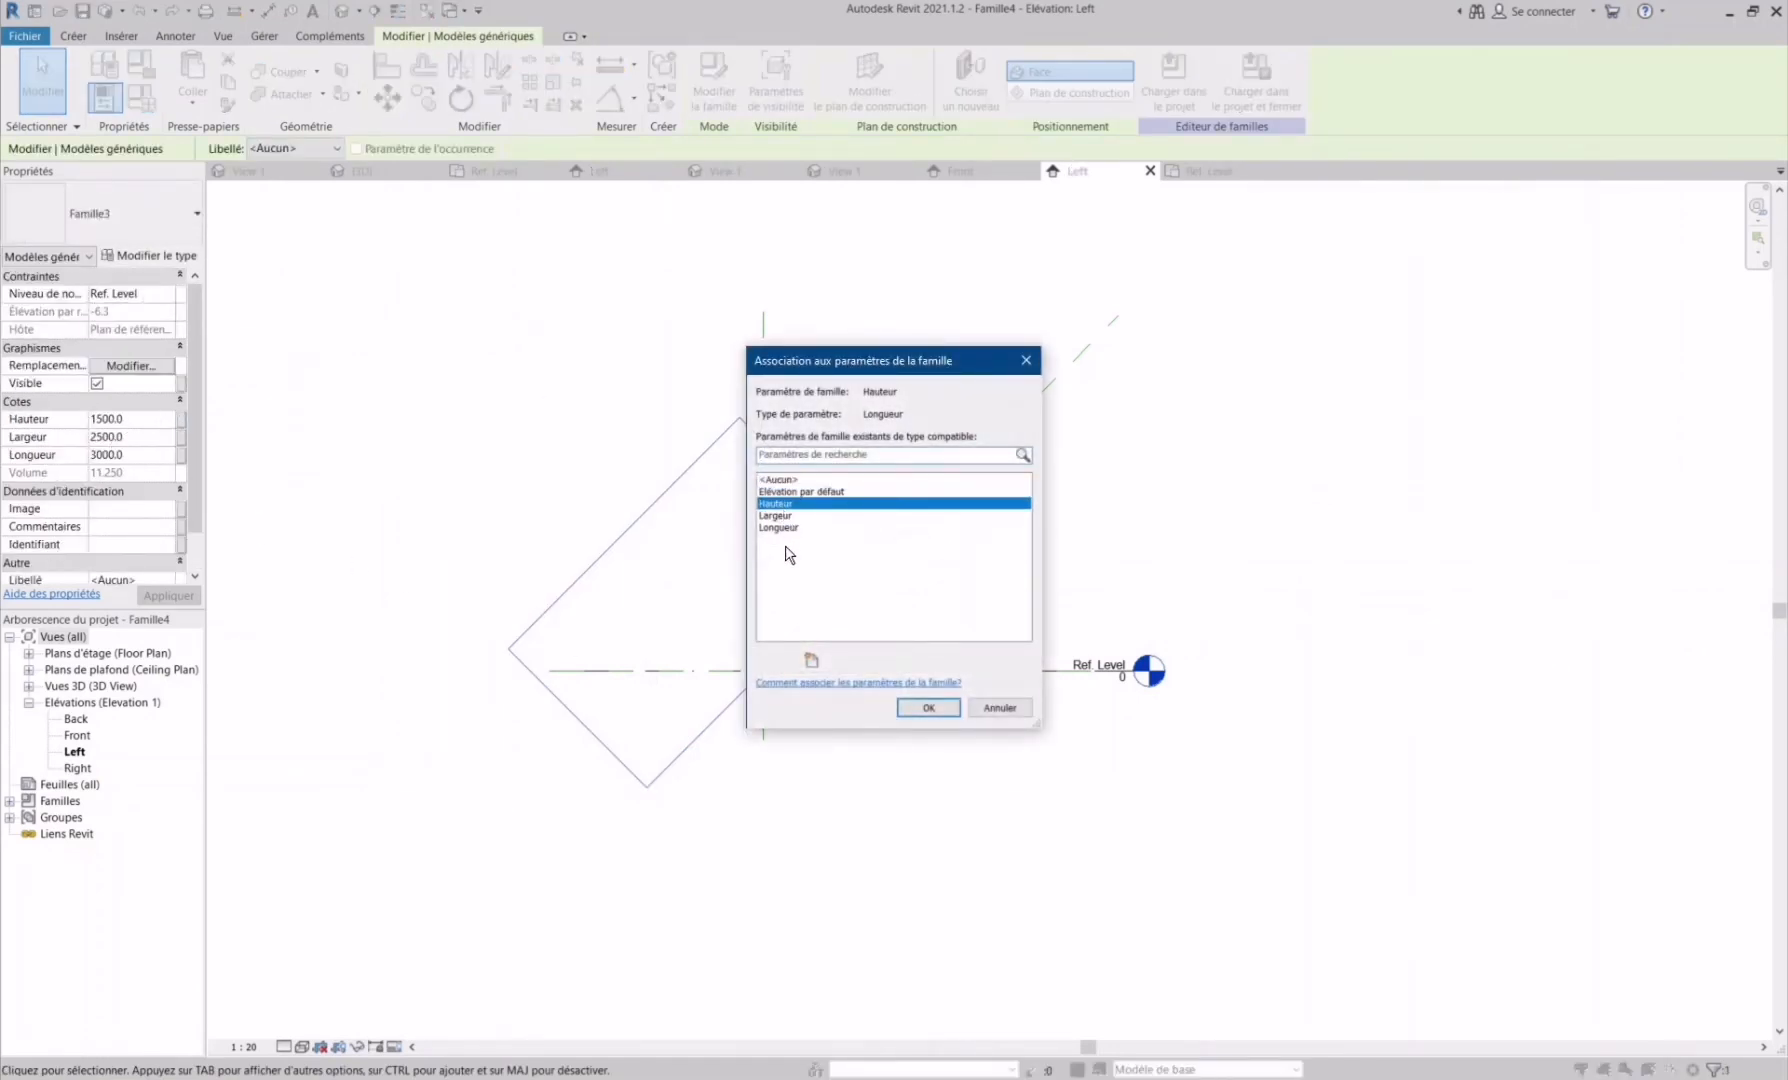
pyautogui.click(910, 708)
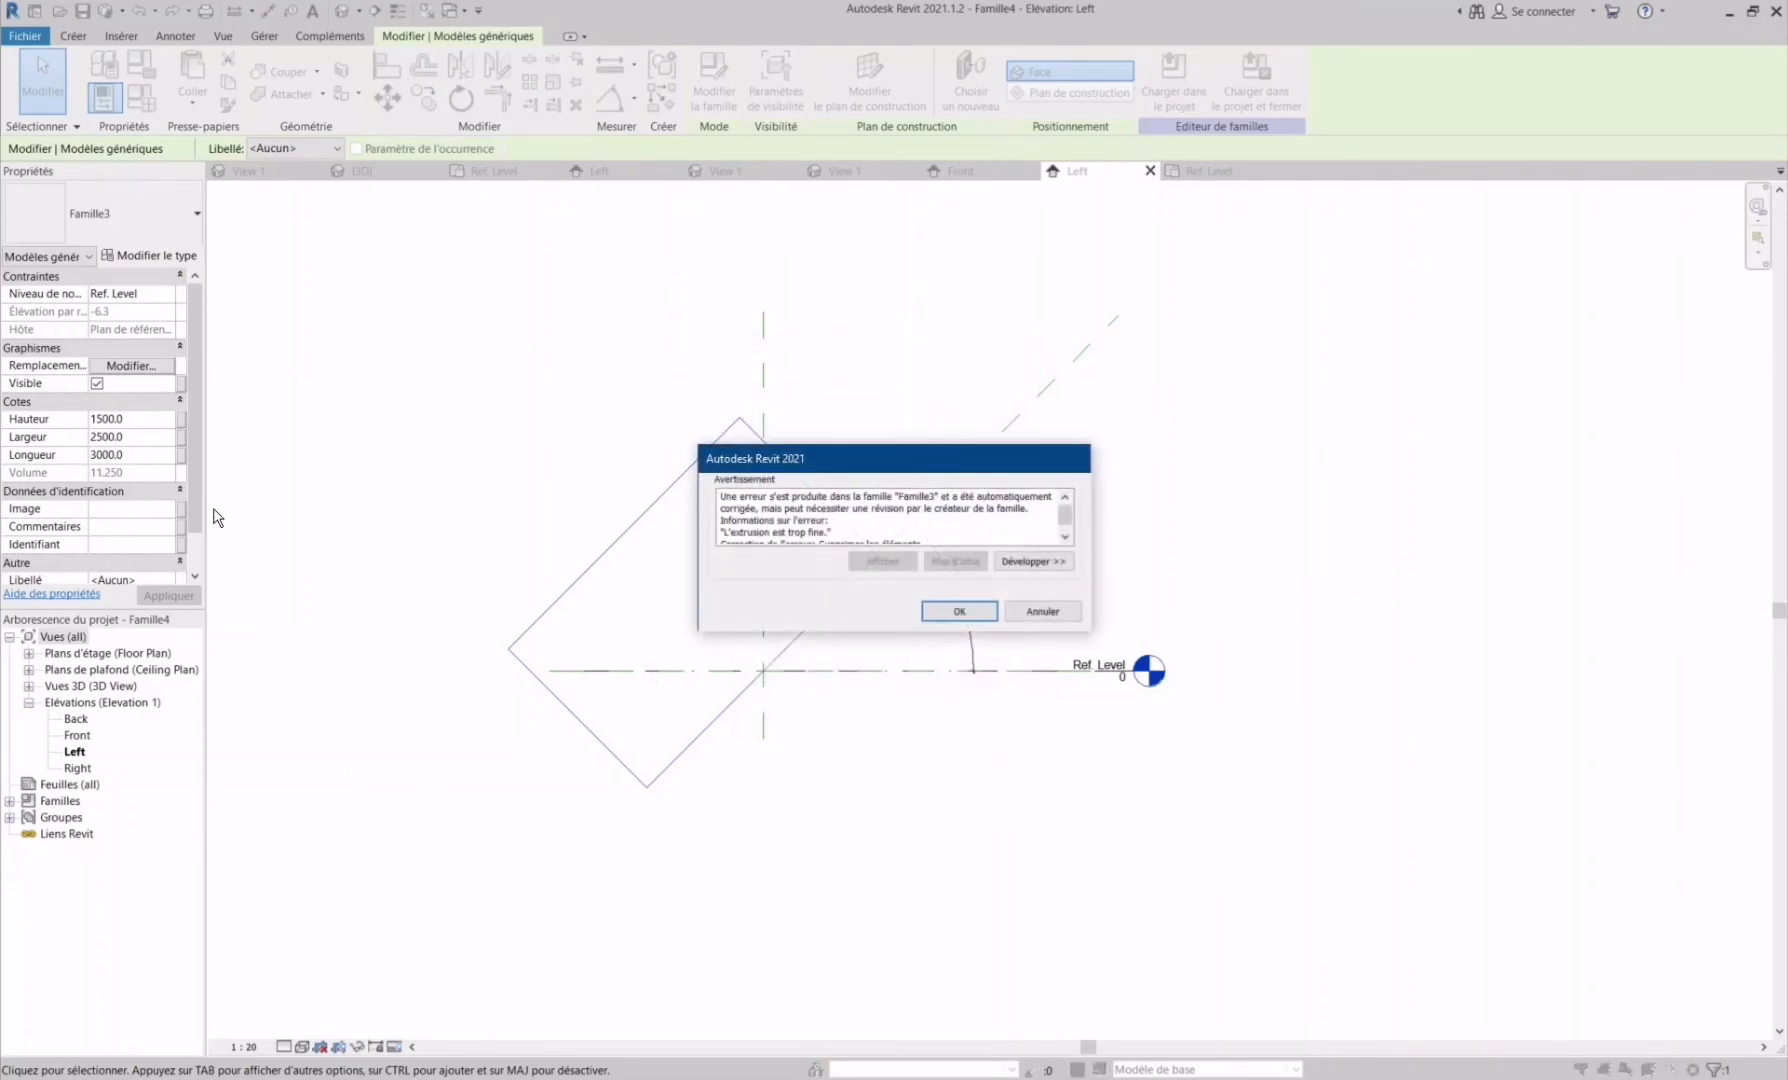
pyautogui.click(940, 610)
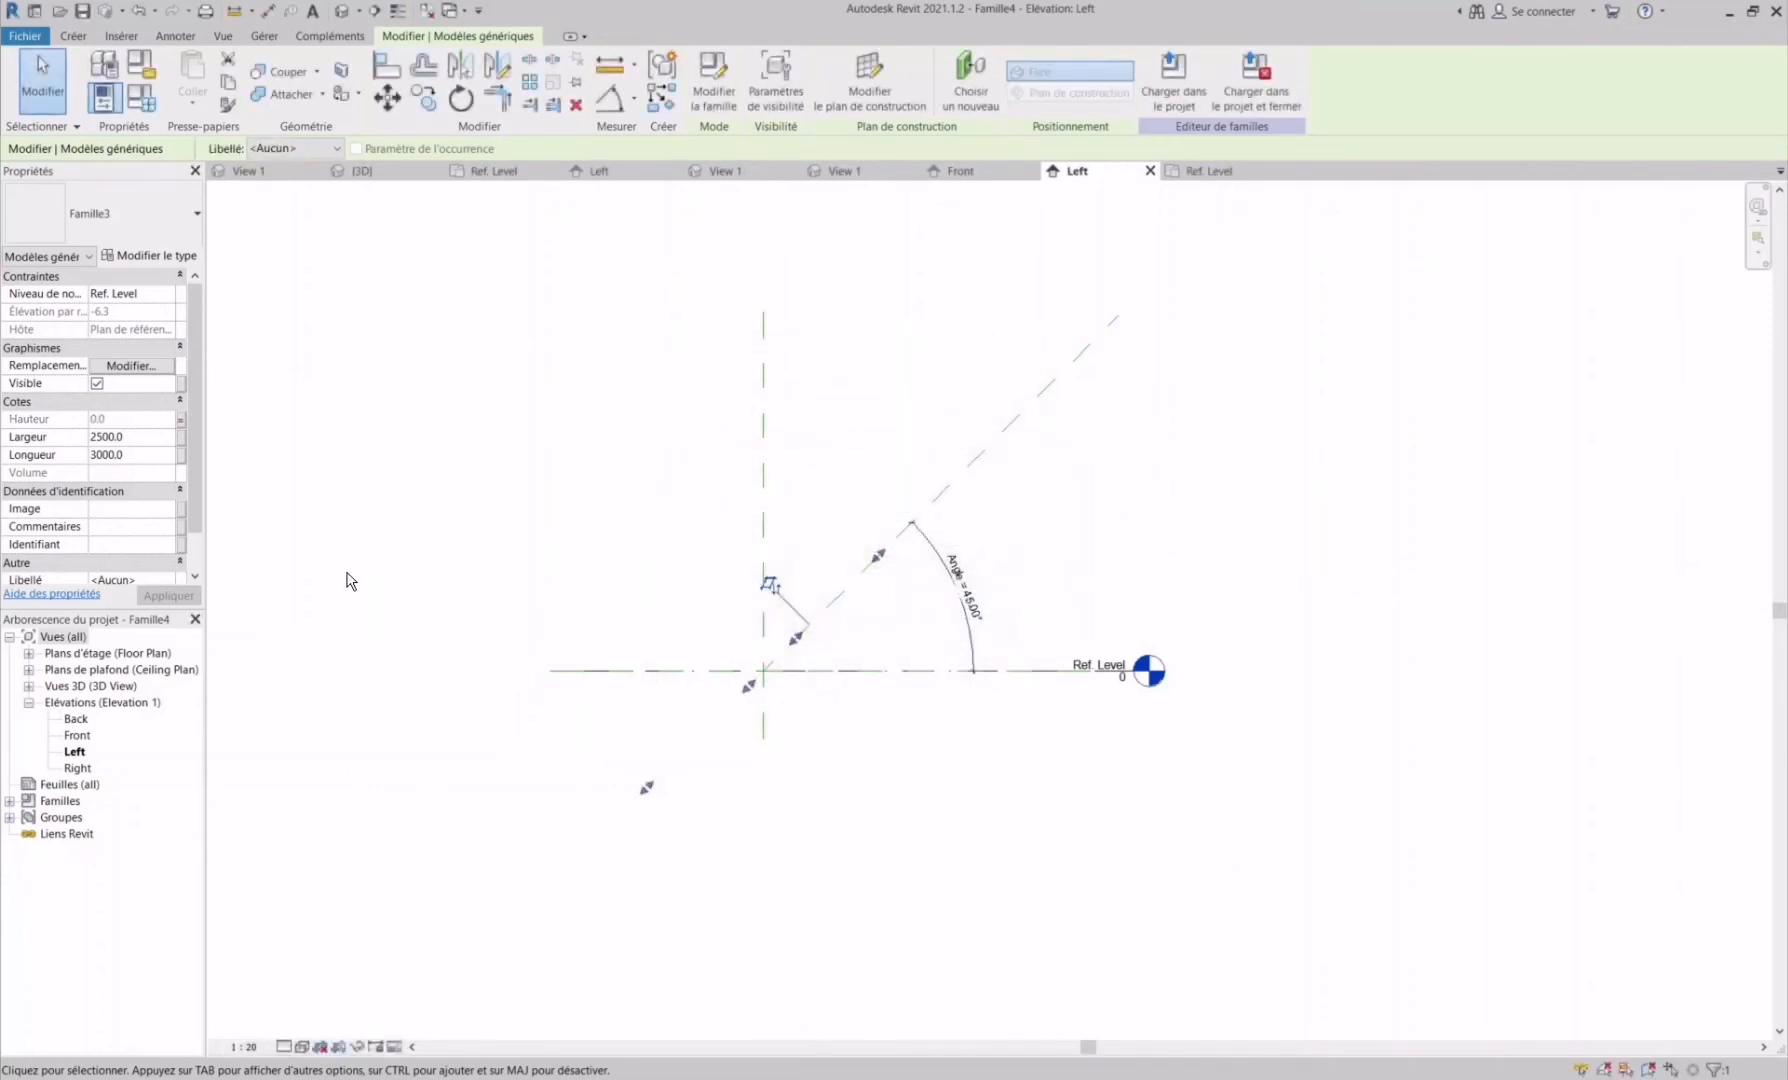
pyautogui.click(370, 555)
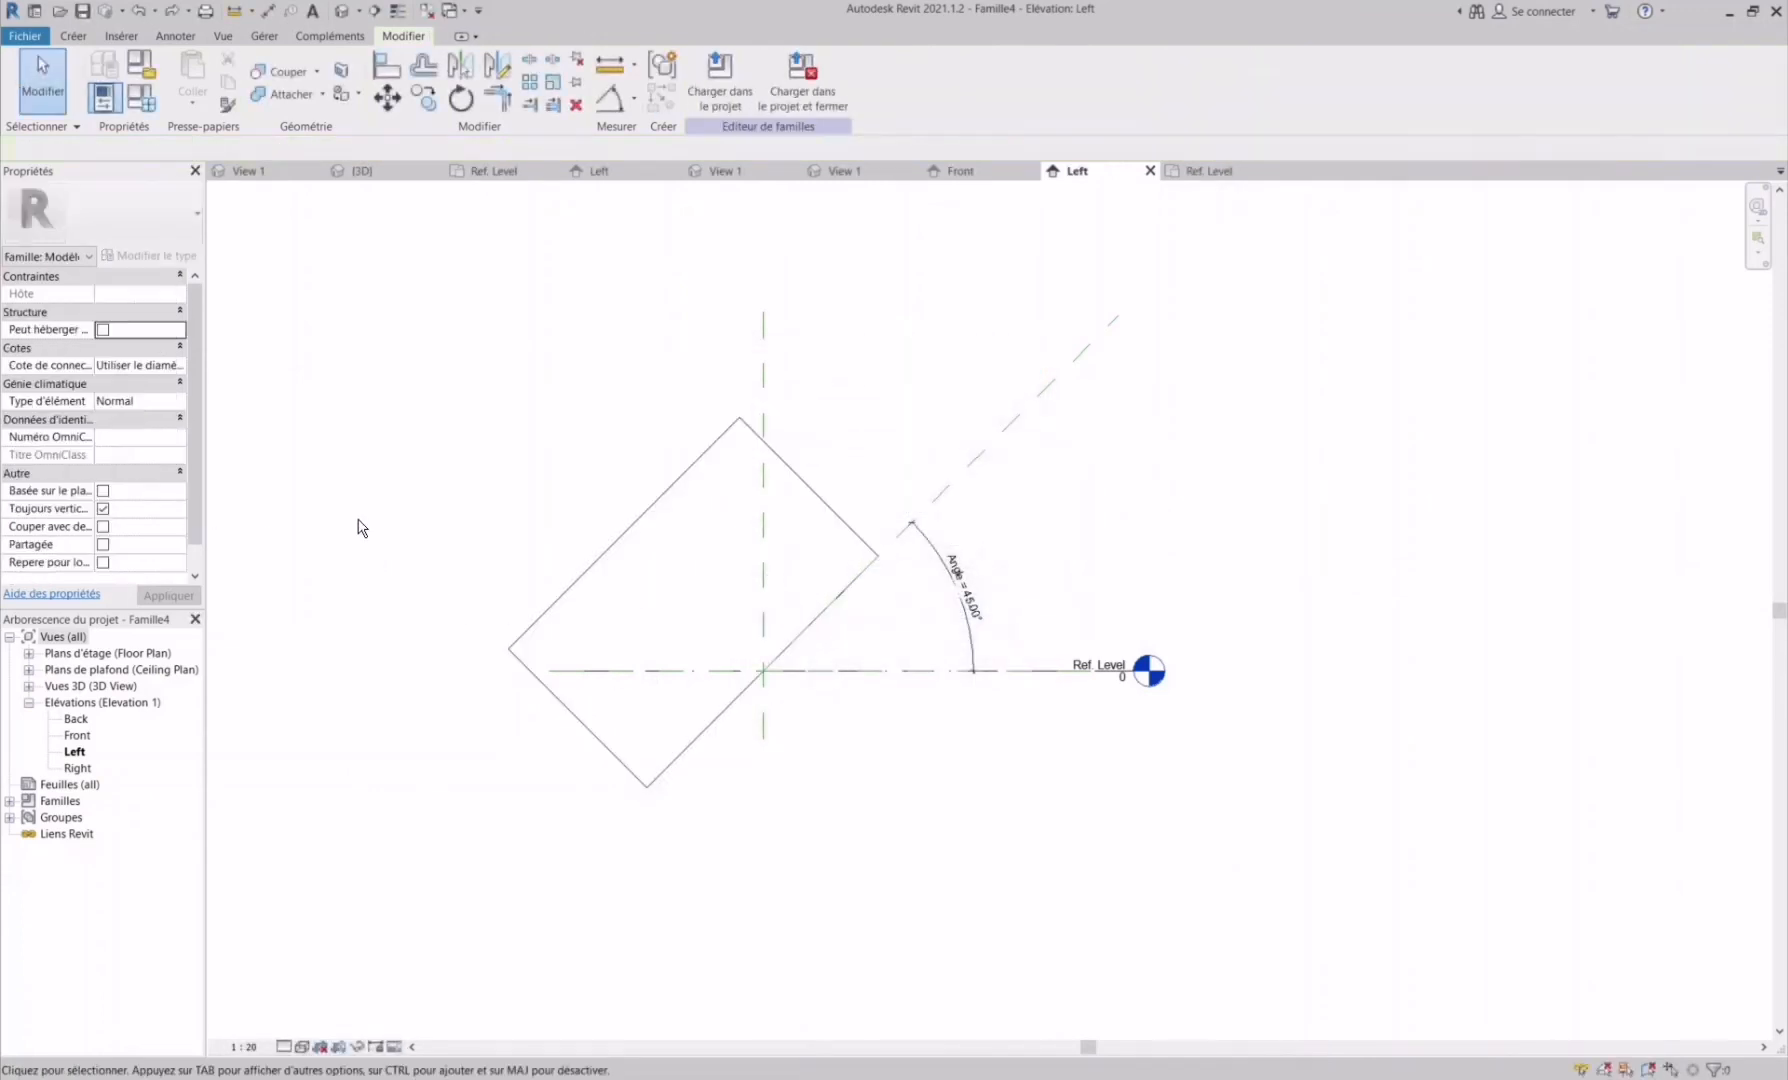
# - In the family types, set Hauteur to 1500, Largeur to 3000 and Longueur to 4000
pyautogui.click(143, 101)
pyautogui.click(265, 488)
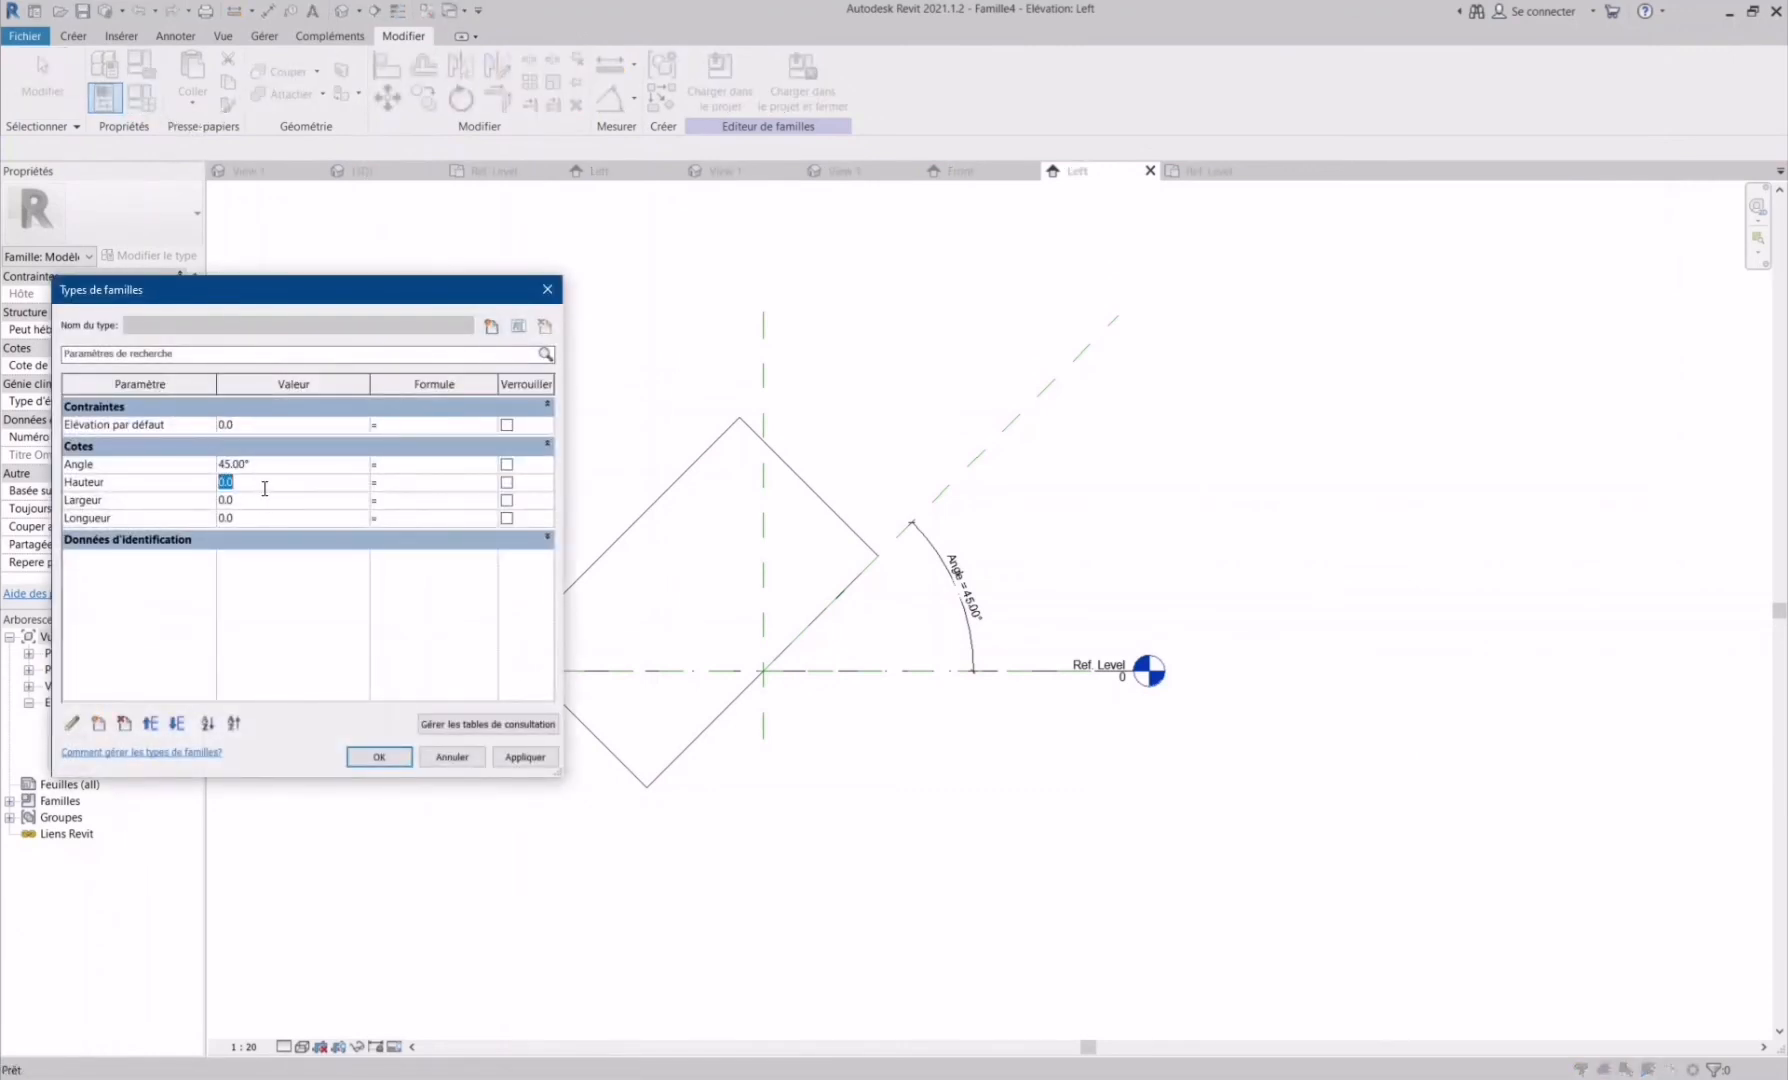
pyautogui.write('1500')
pyautogui.click(258, 500)
pyautogui.write('30')
pyautogui.click(253, 517)
pyautogui.write('4000')
pyautogui.click(376, 757)
# - Link the nested box's Hauteur, Largeur and Longueur to the host family parameters of the same names
pyautogui.click(590, 572)
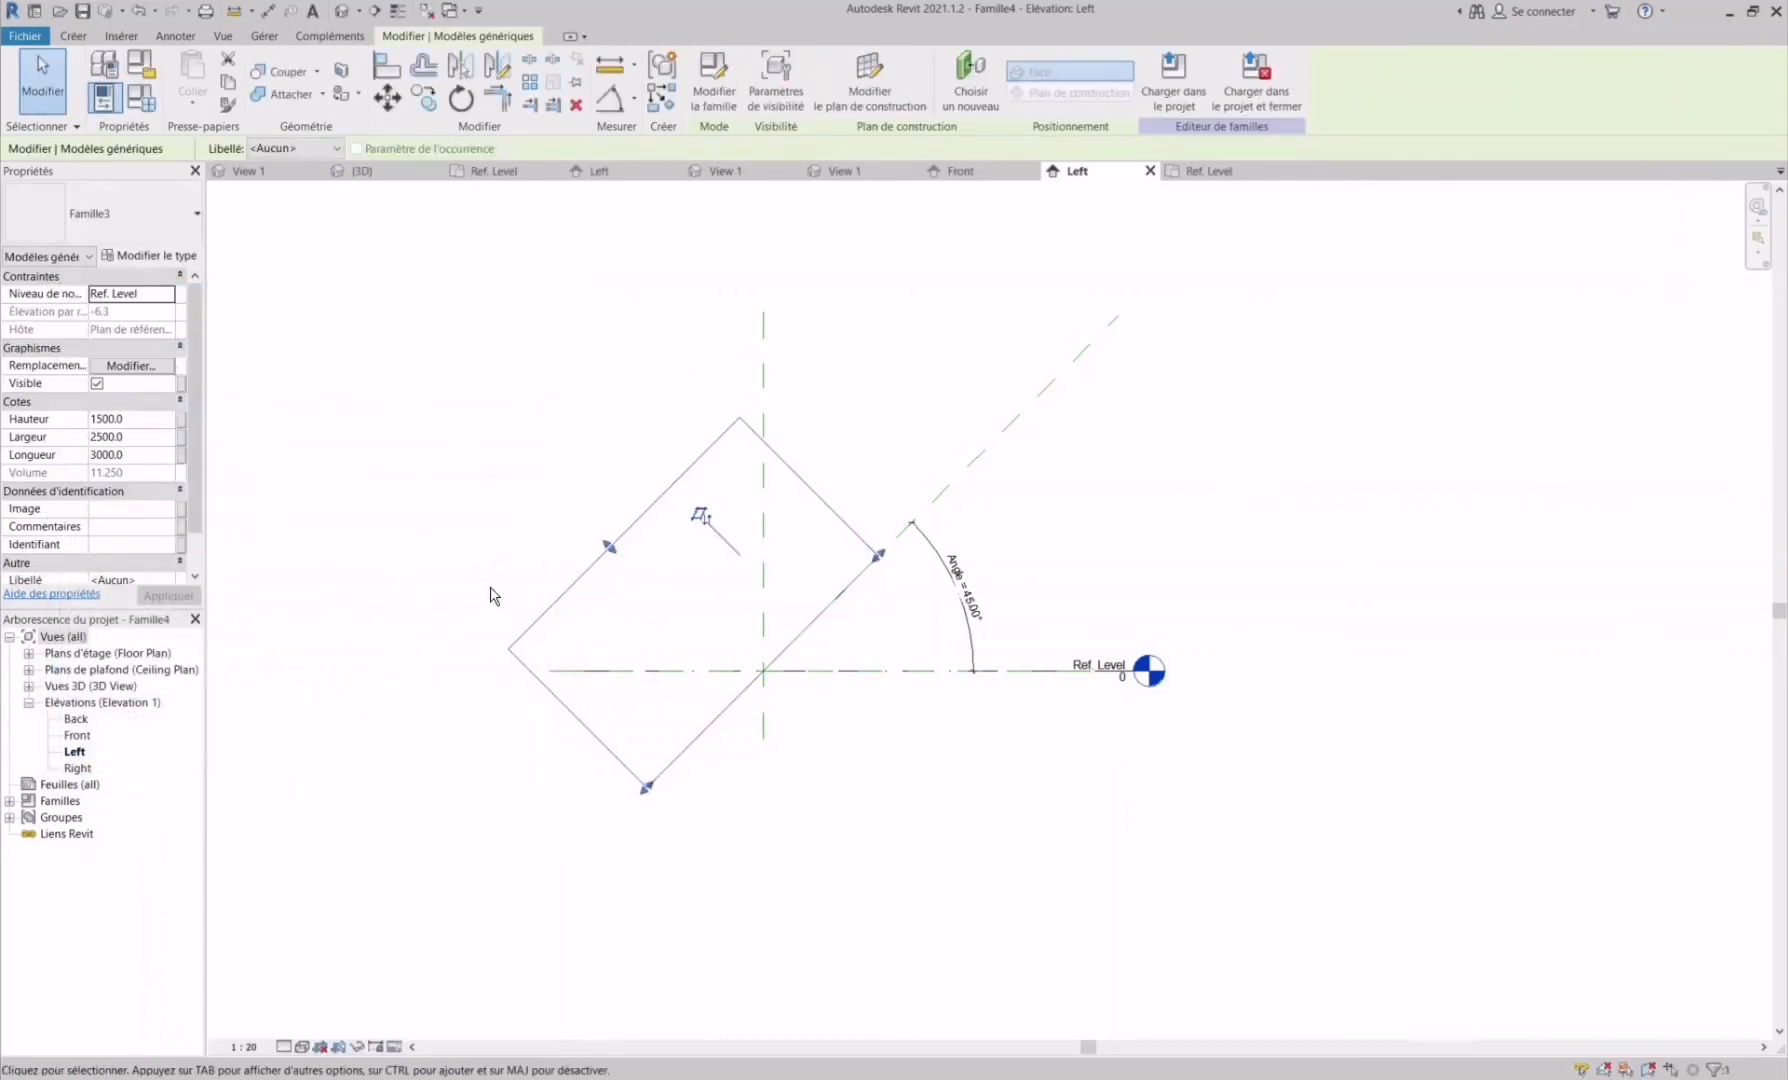
pyautogui.click(181, 418)
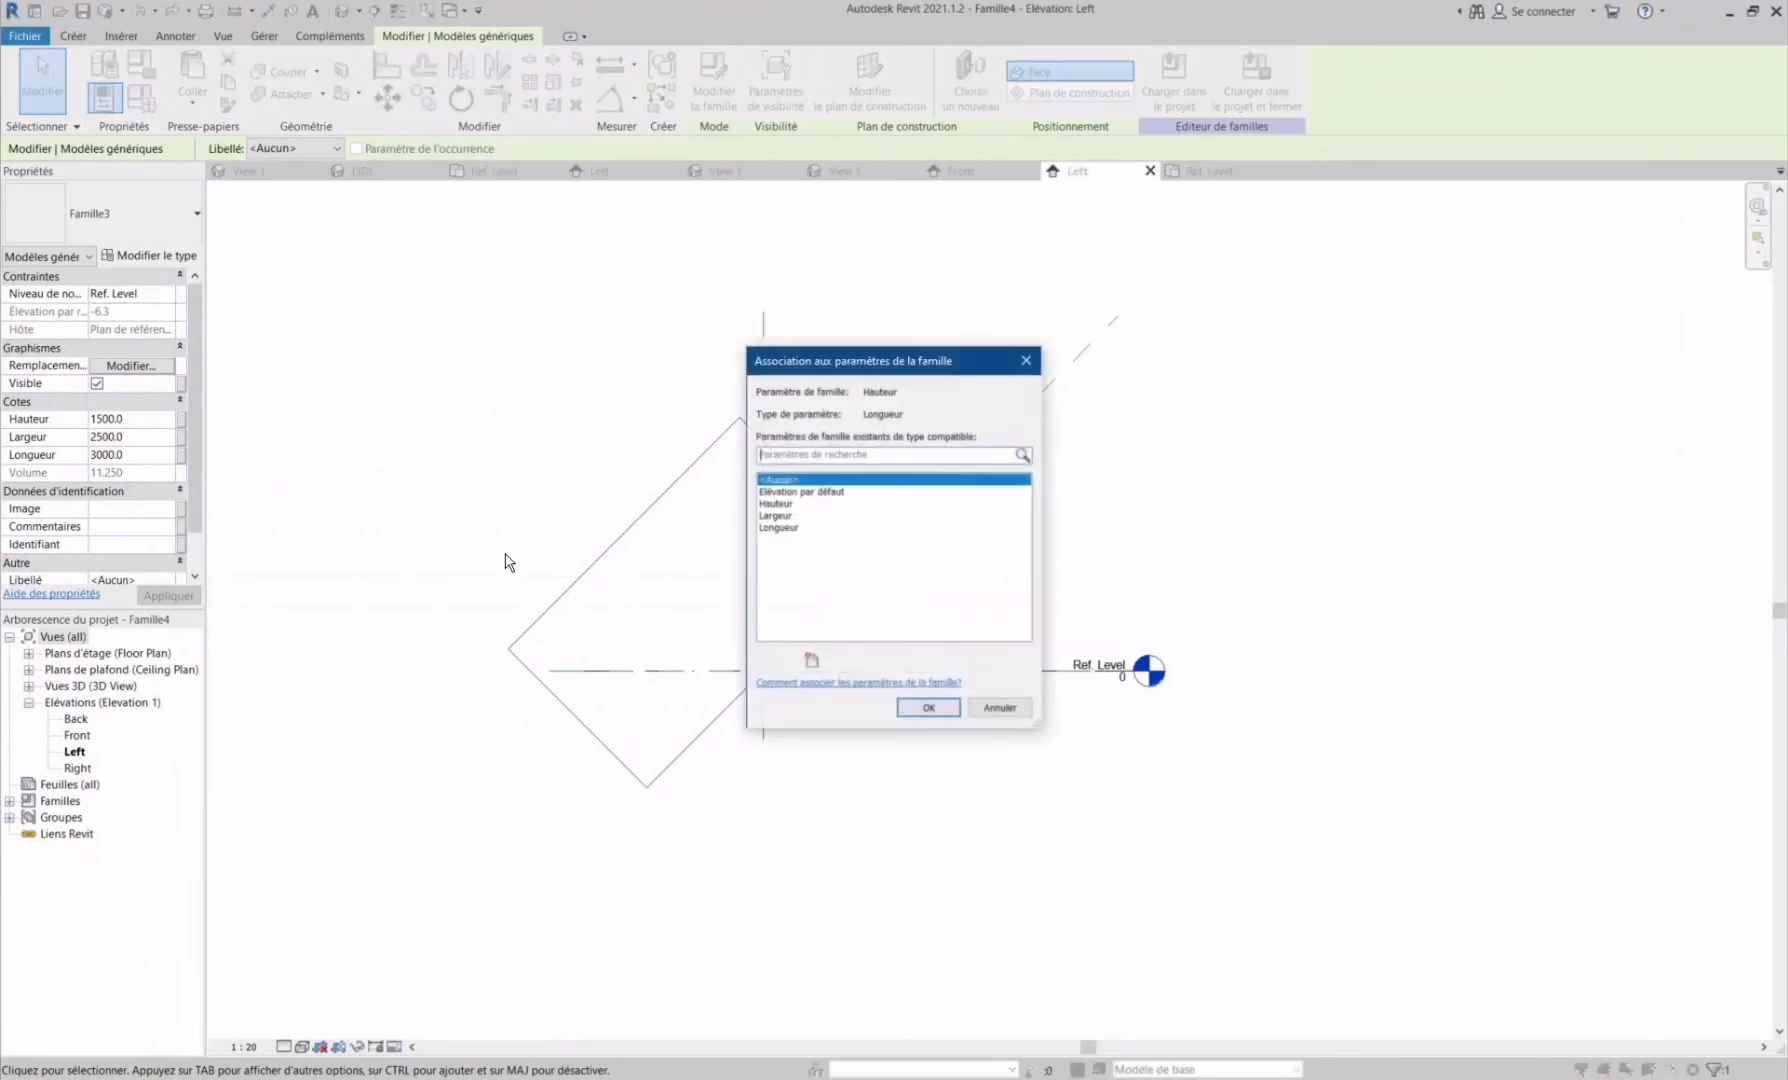
pyautogui.click(779, 504)
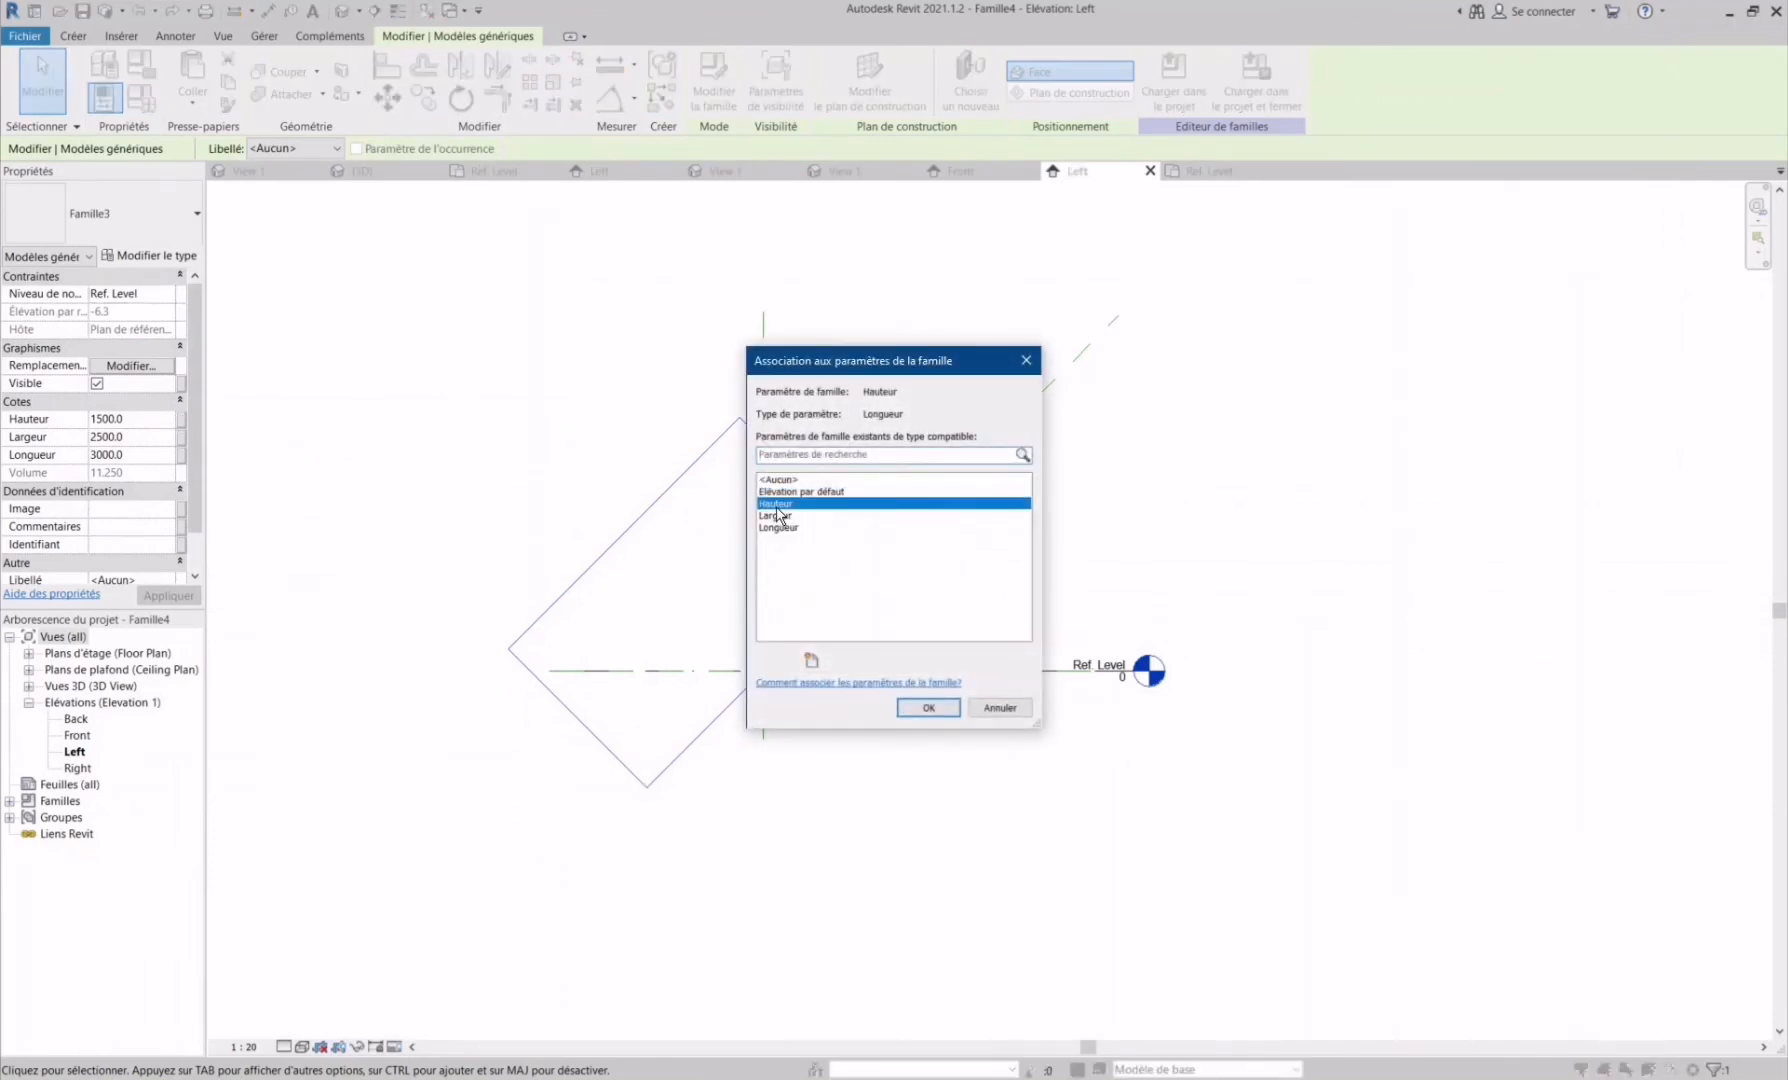
pyautogui.click(928, 707)
pyautogui.click(181, 437)
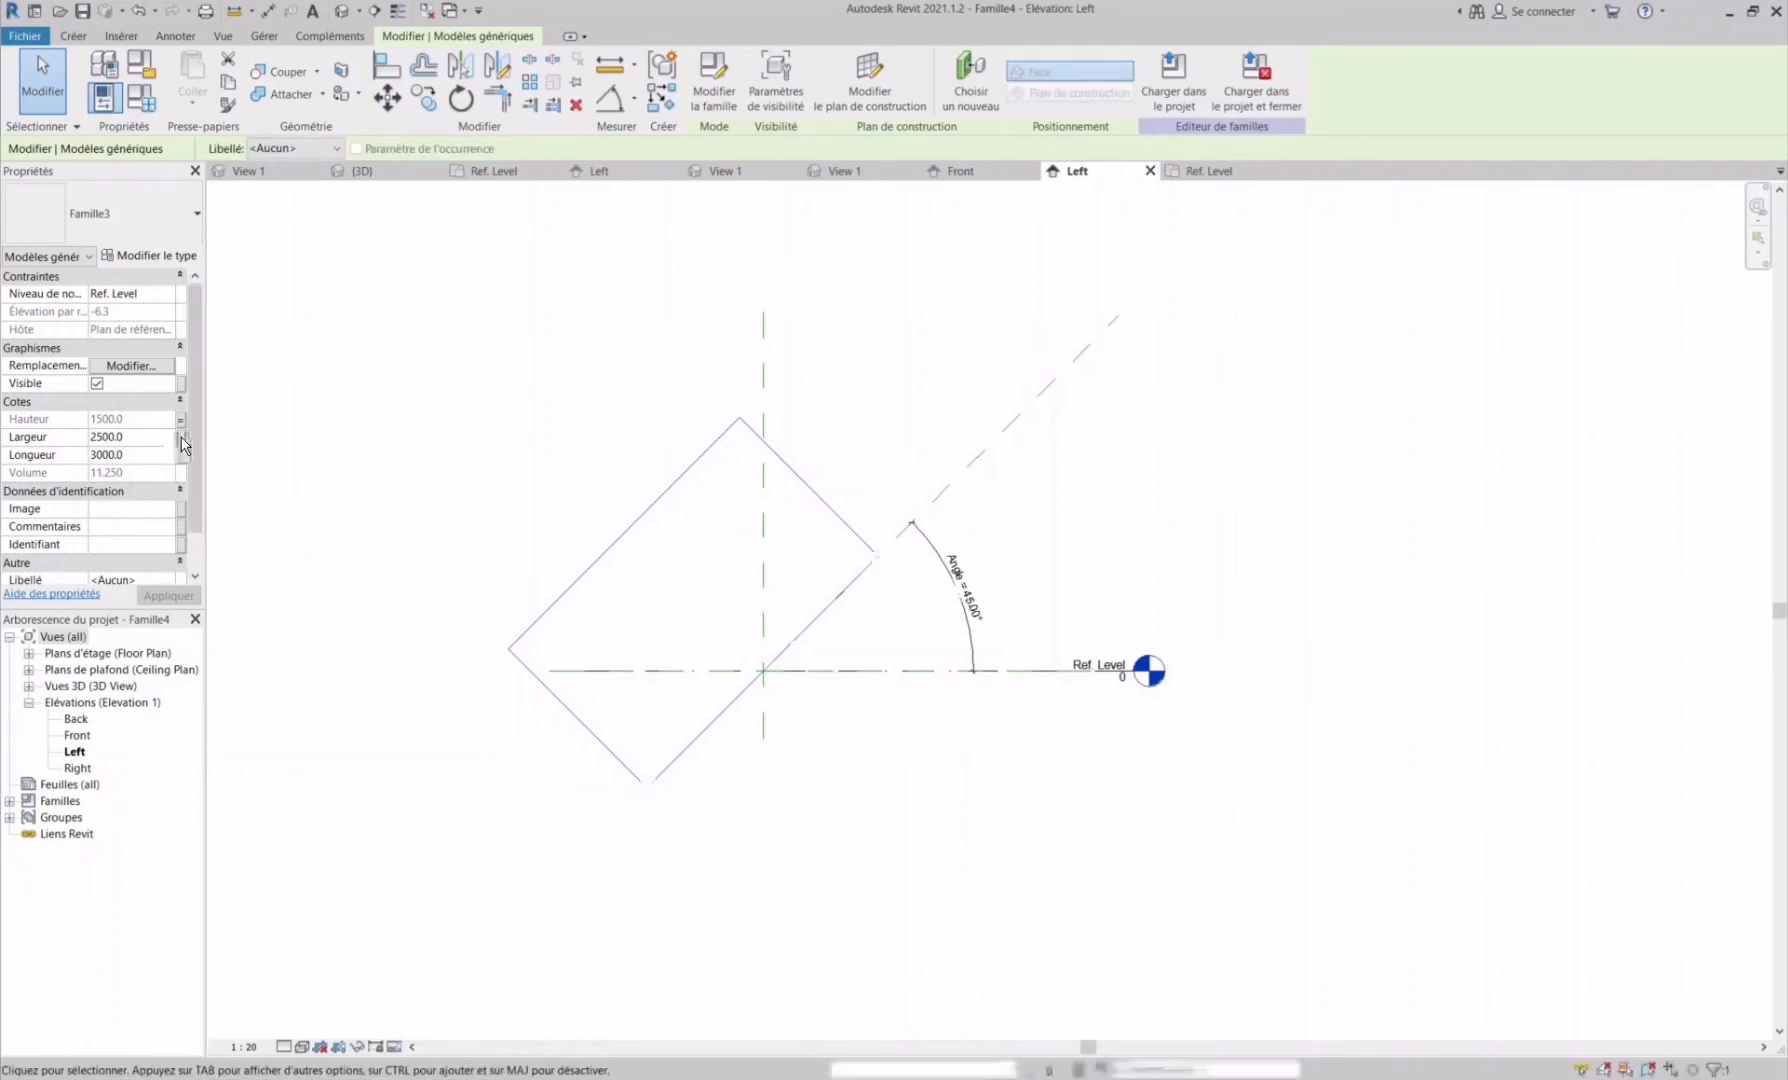
pyautogui.click(778, 517)
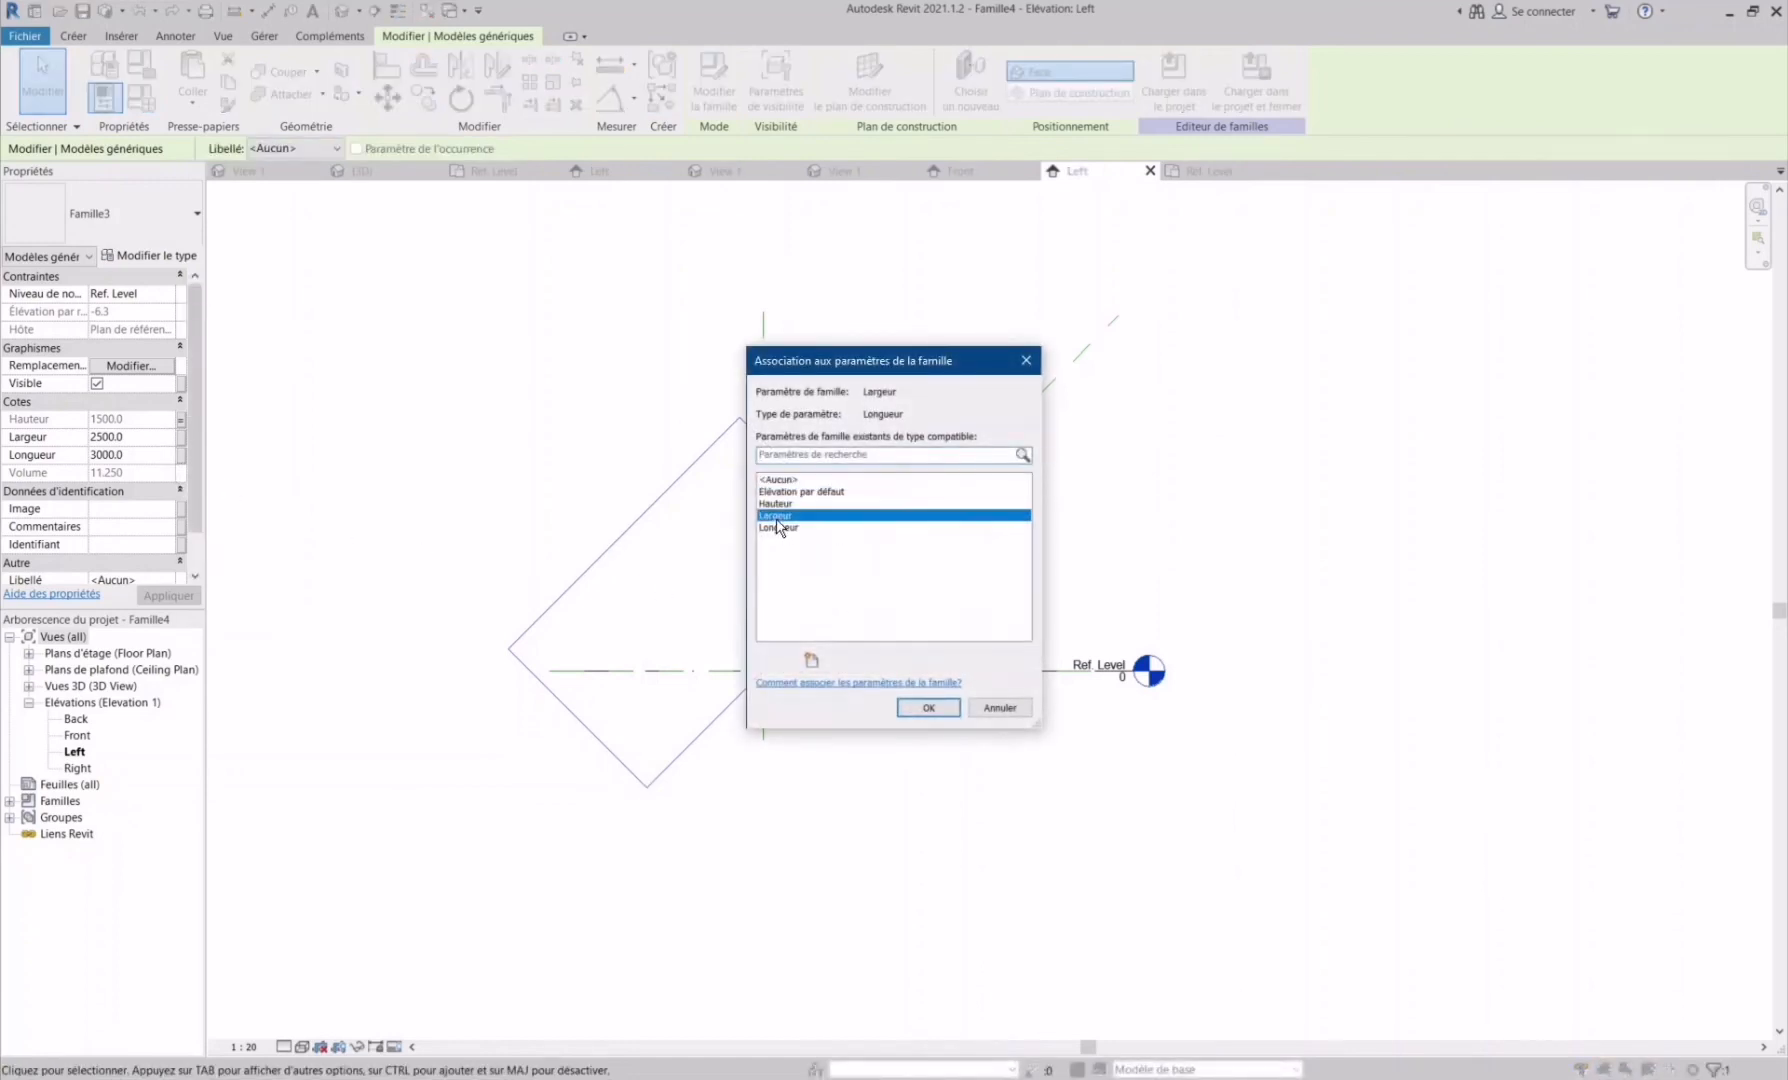
pyautogui.click(928, 707)
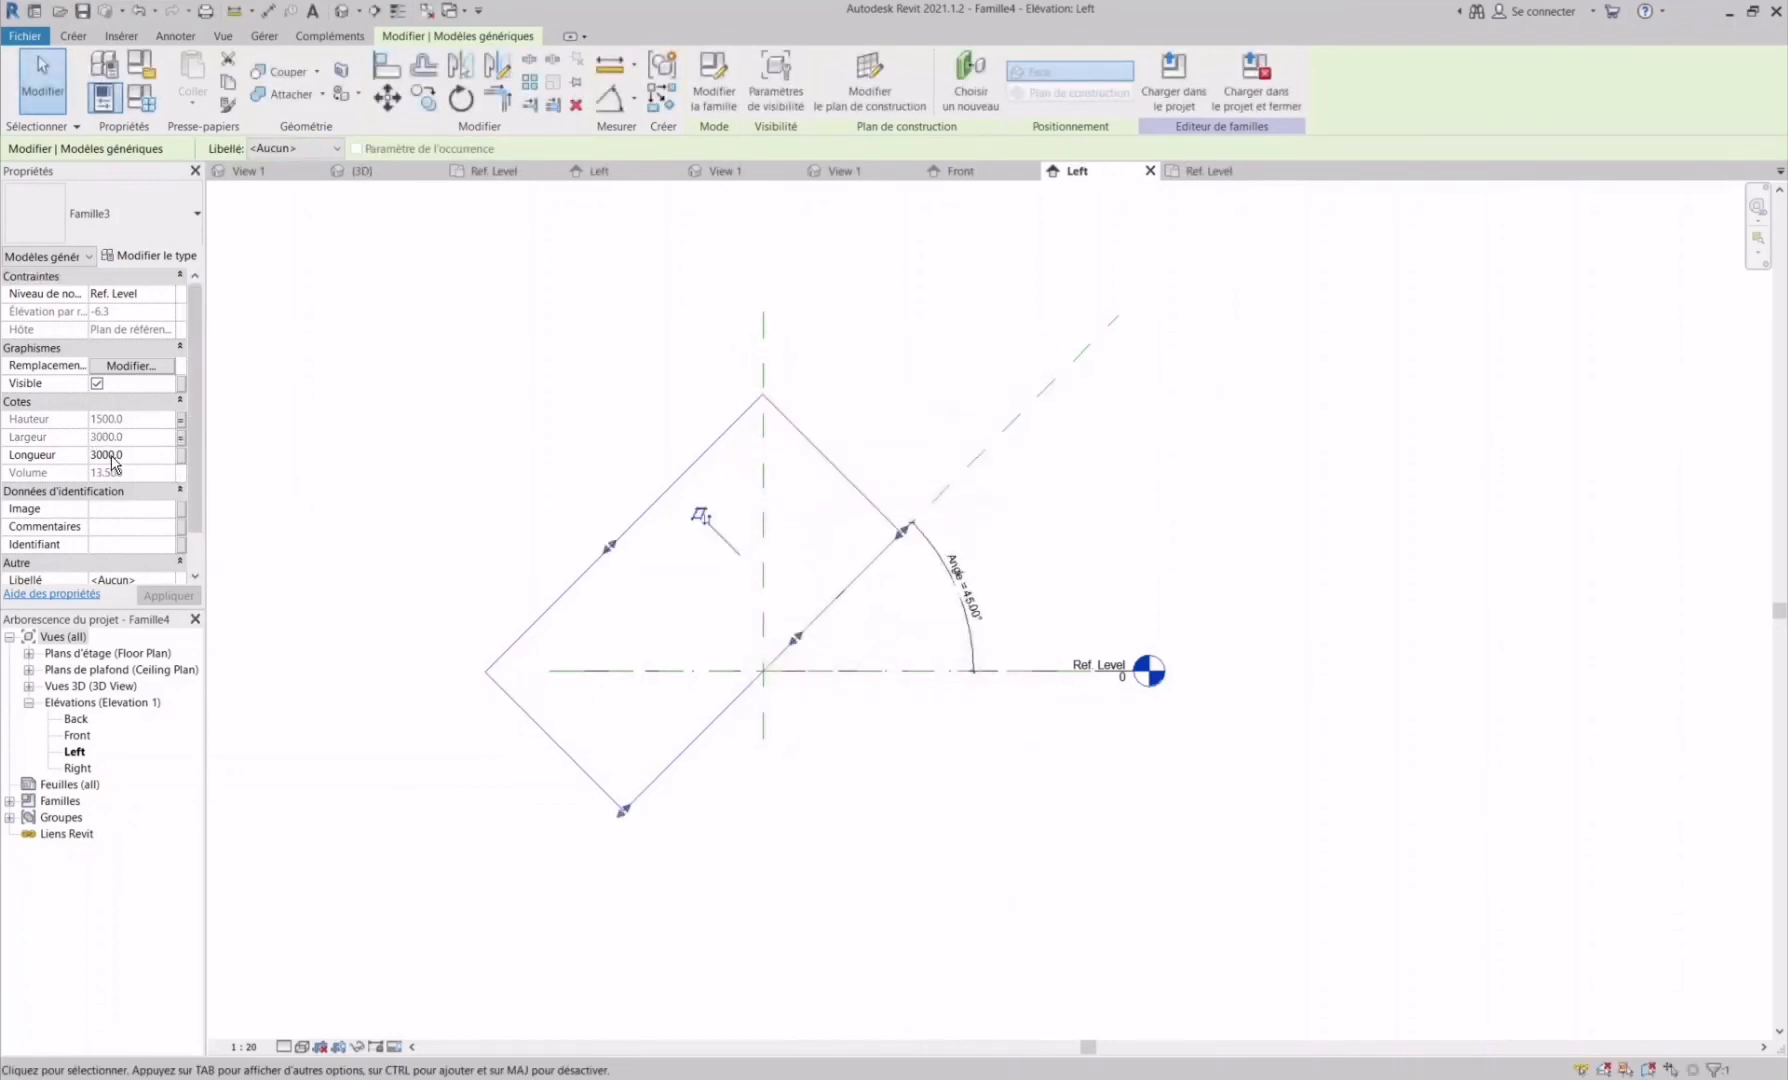
pyautogui.click(181, 455)
pyautogui.click(792, 527)
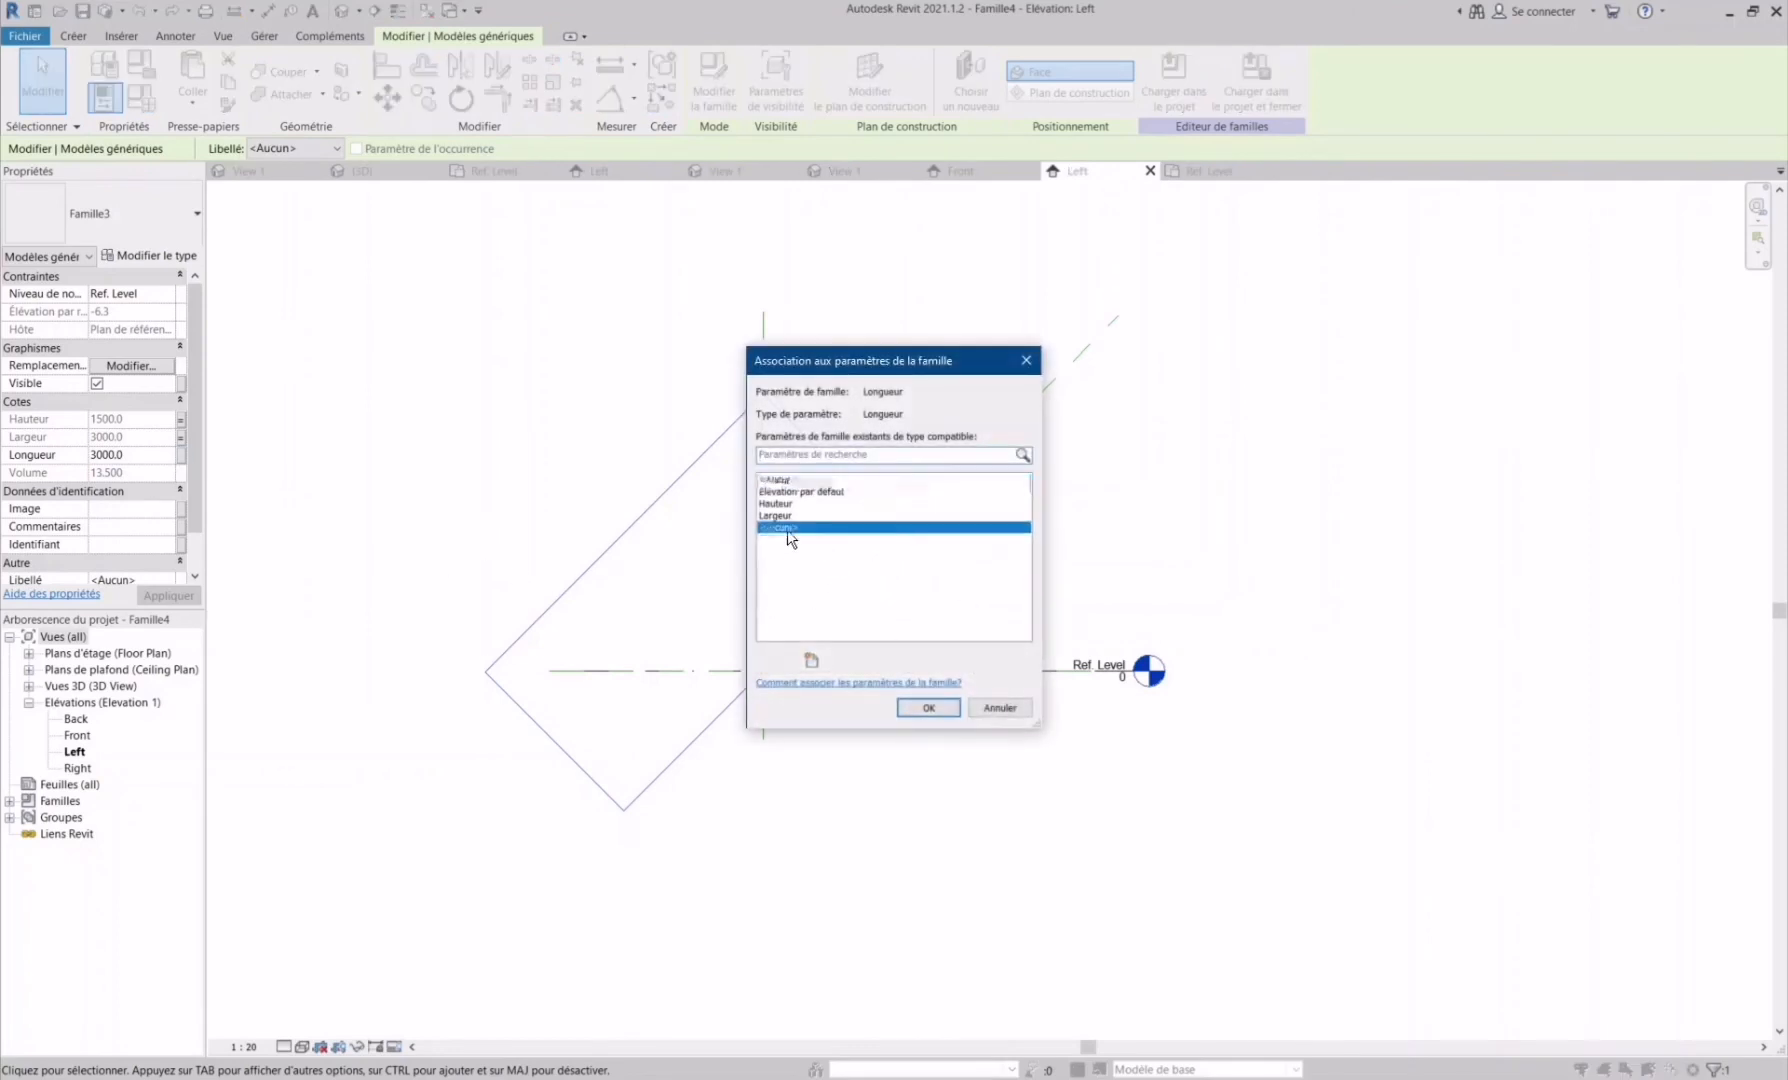
pyautogui.click(928, 707)
# - Load the Famille4 family into Projet1 and leave its immediate placement
pyautogui.hotkey('ctrl', 'Tab')
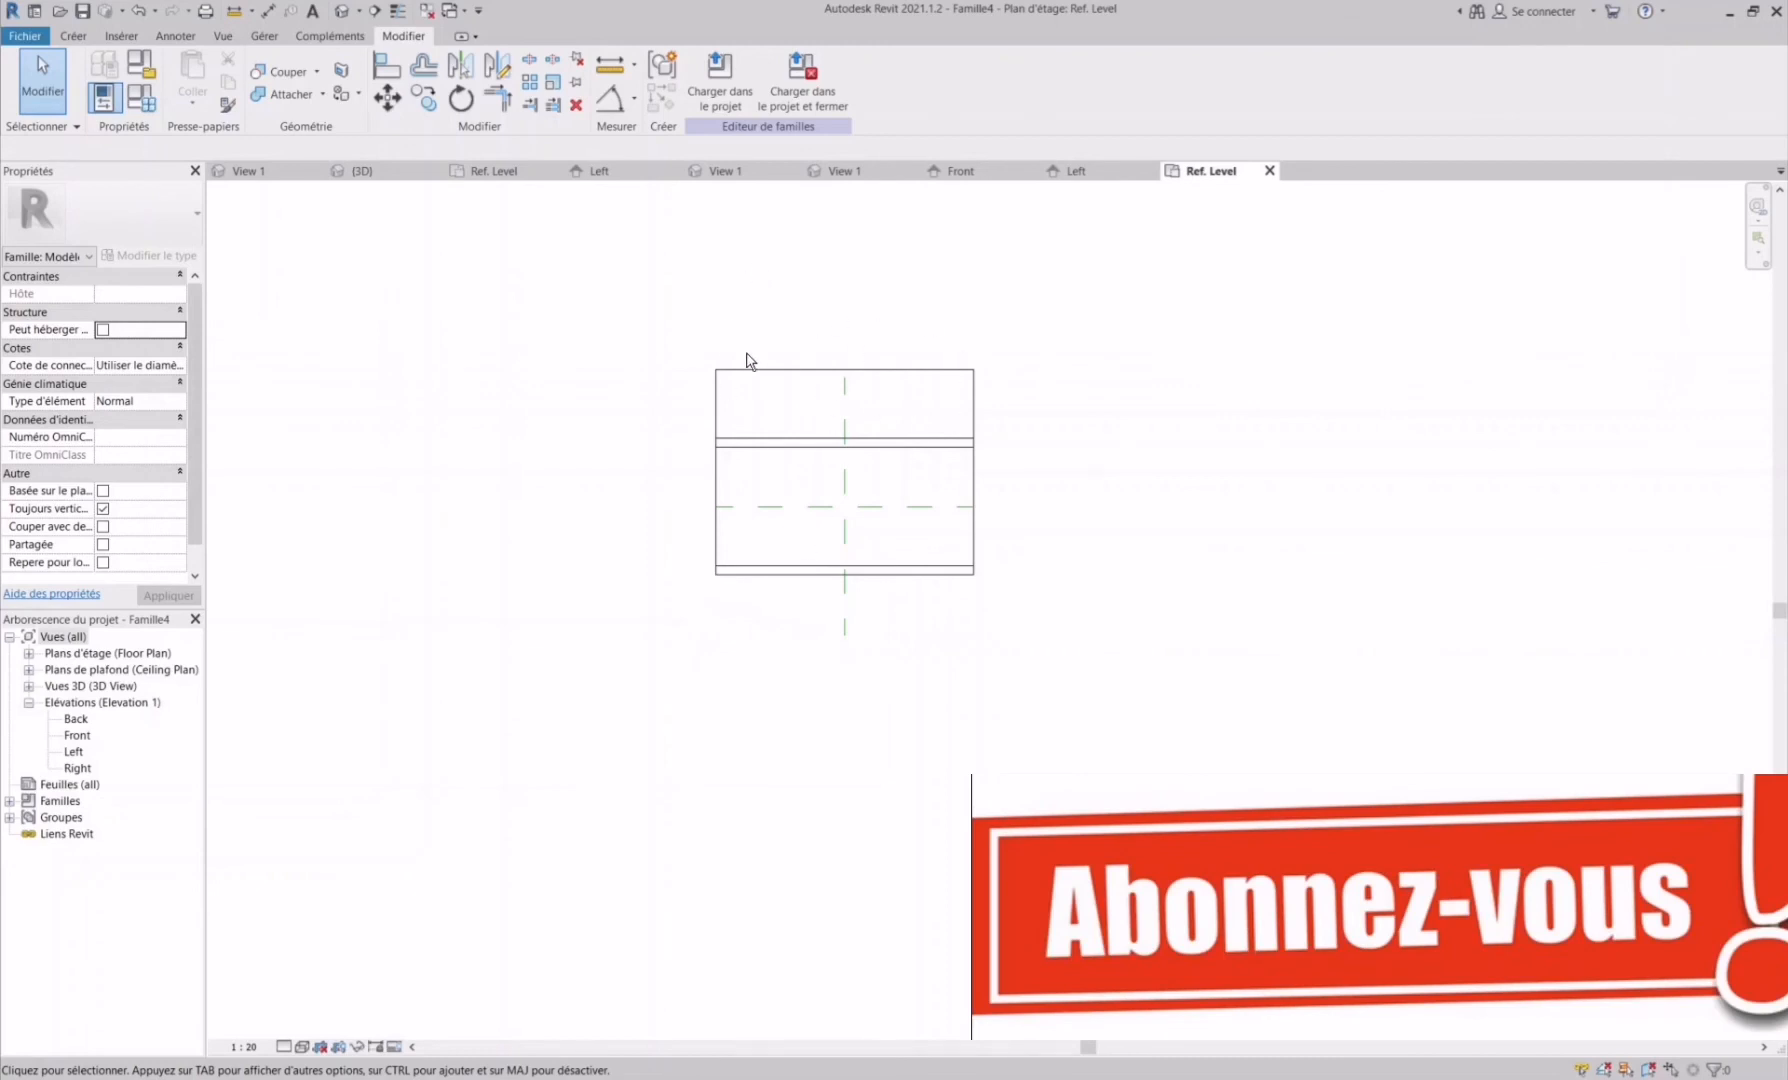
pyautogui.click(719, 80)
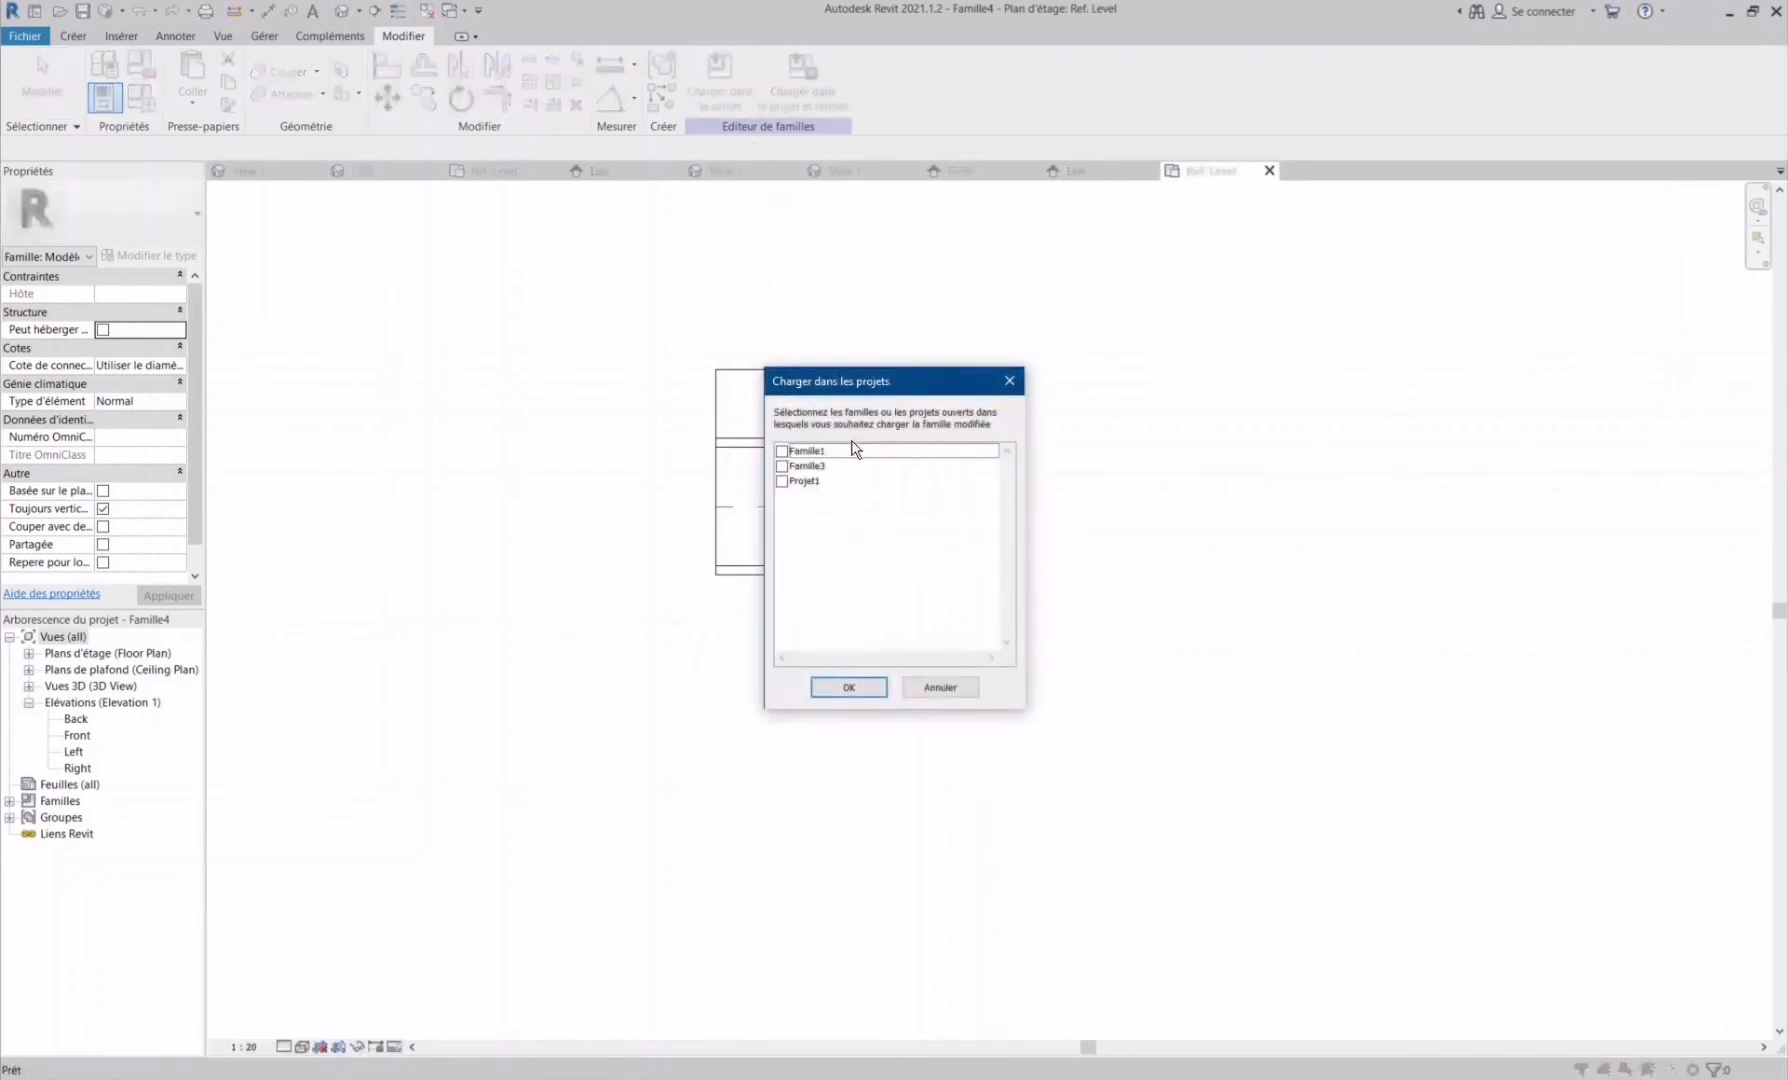
pyautogui.click(782, 481)
pyautogui.click(848, 687)
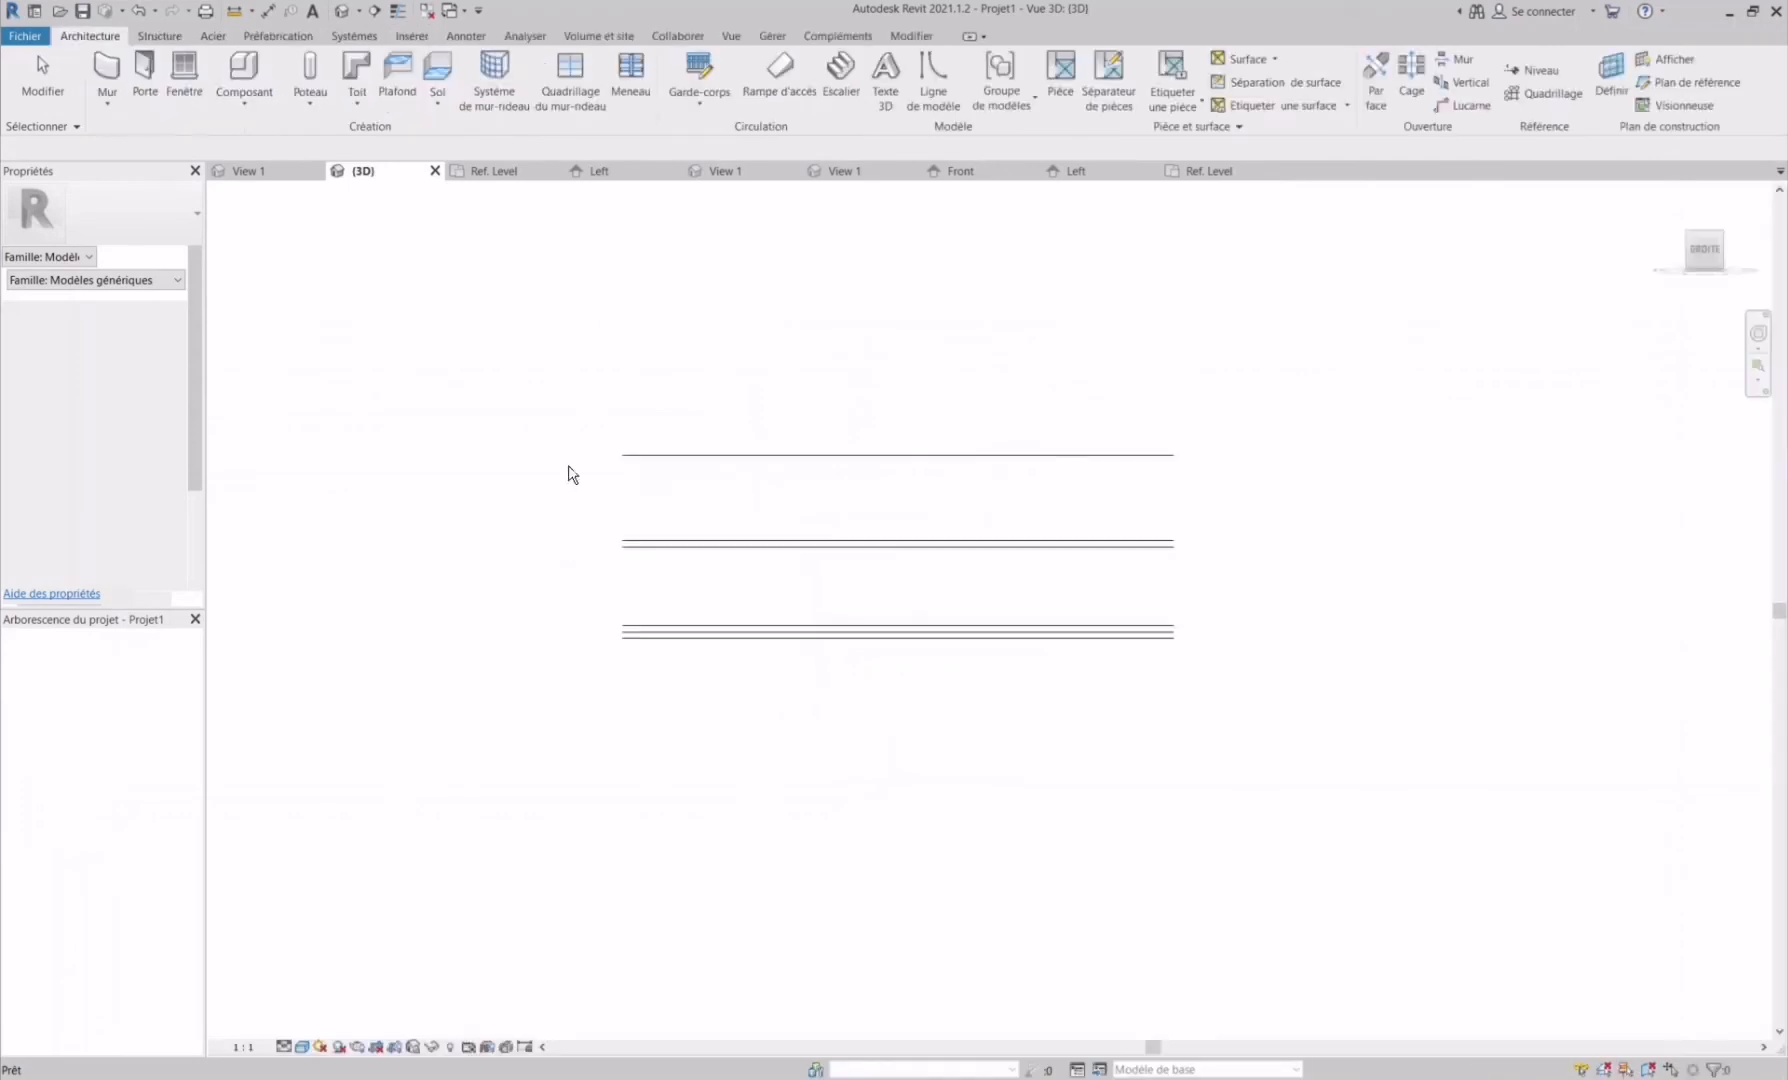
pyautogui.press('Escape')
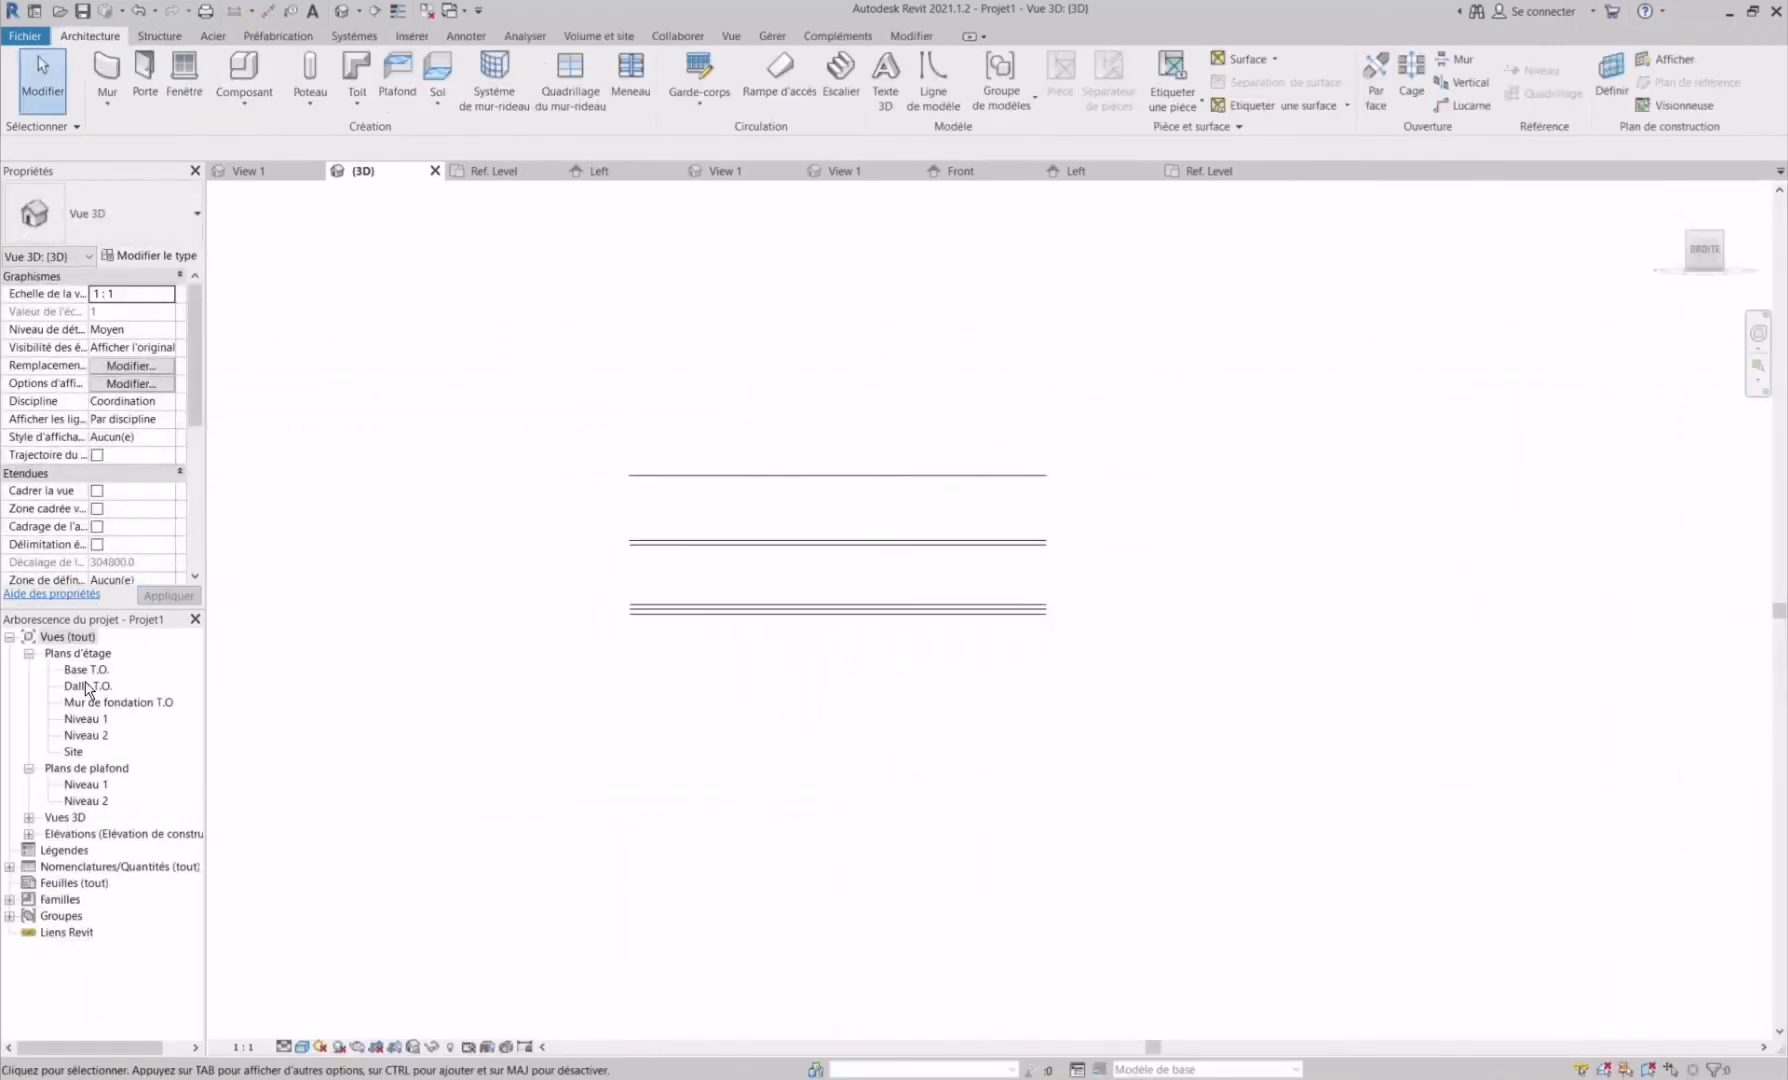
# - Place one Famille4 component in the Niveau 2 floor plan, near the middle of the four elevation markers
pyautogui.doubleClick(84, 736)
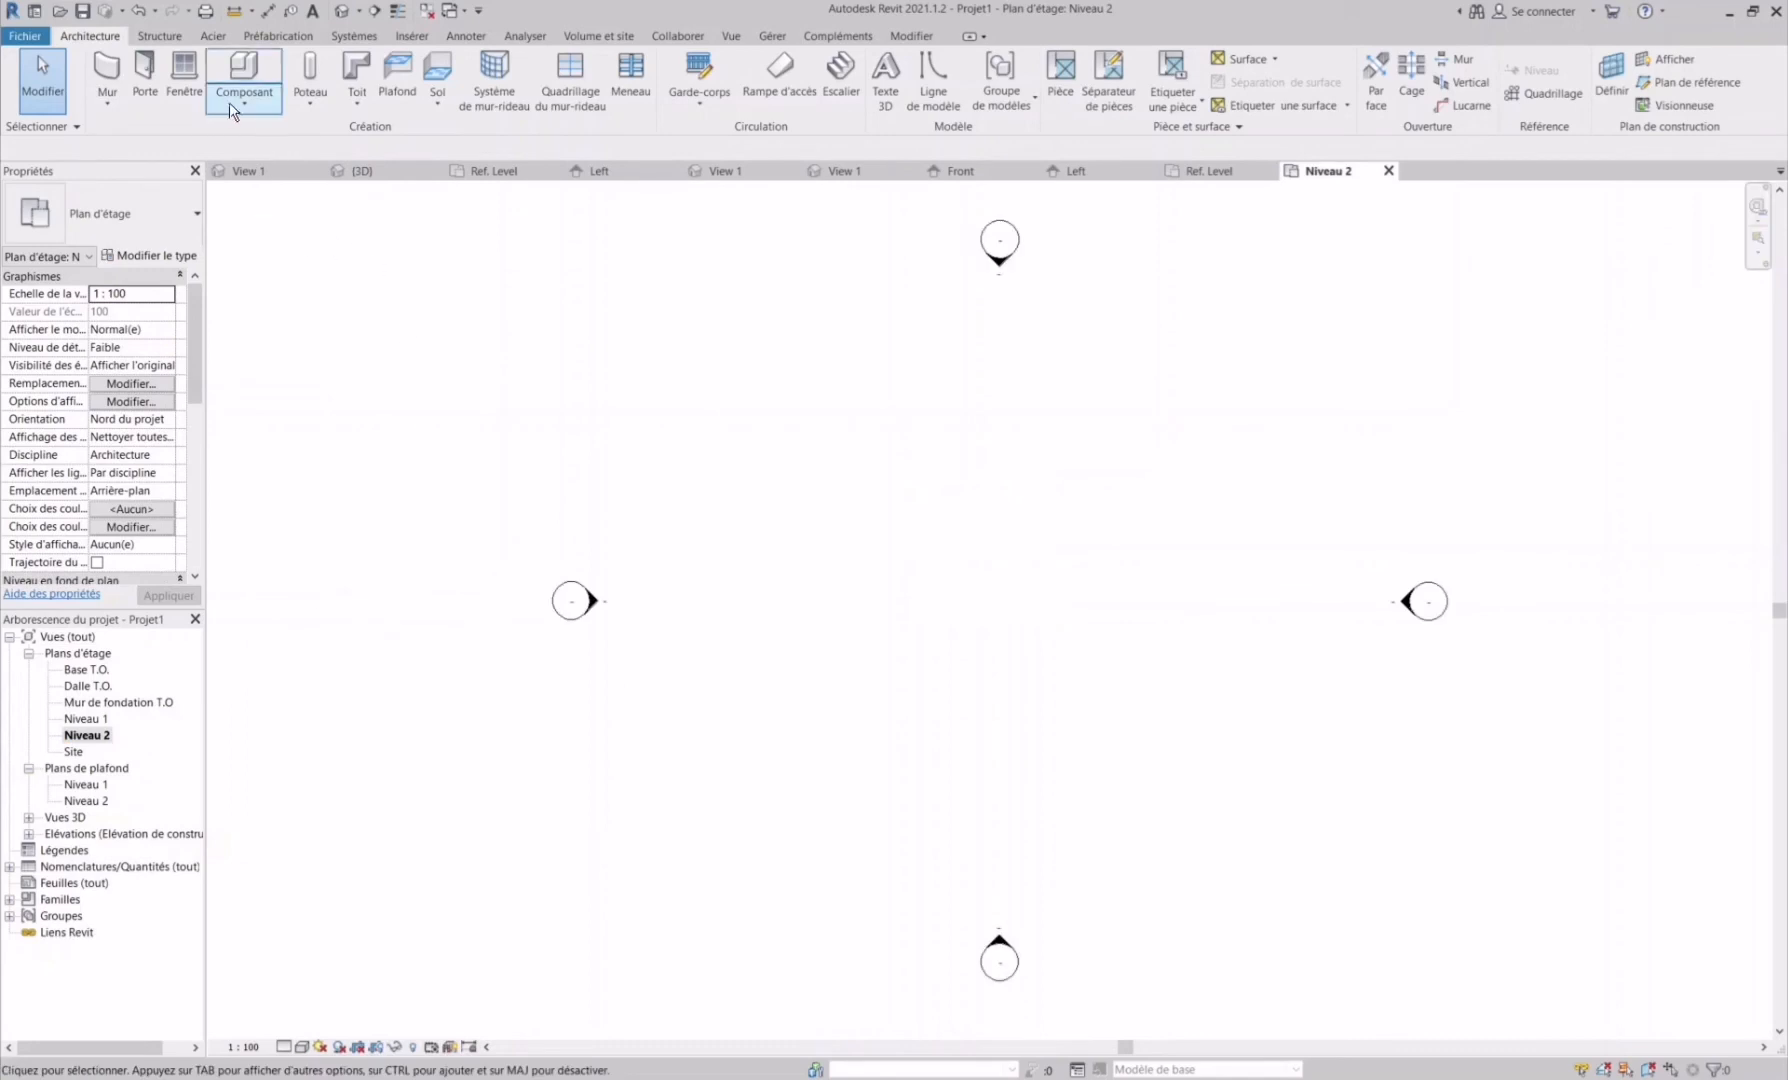
pyautogui.click(230, 102)
pyautogui.click(275, 126)
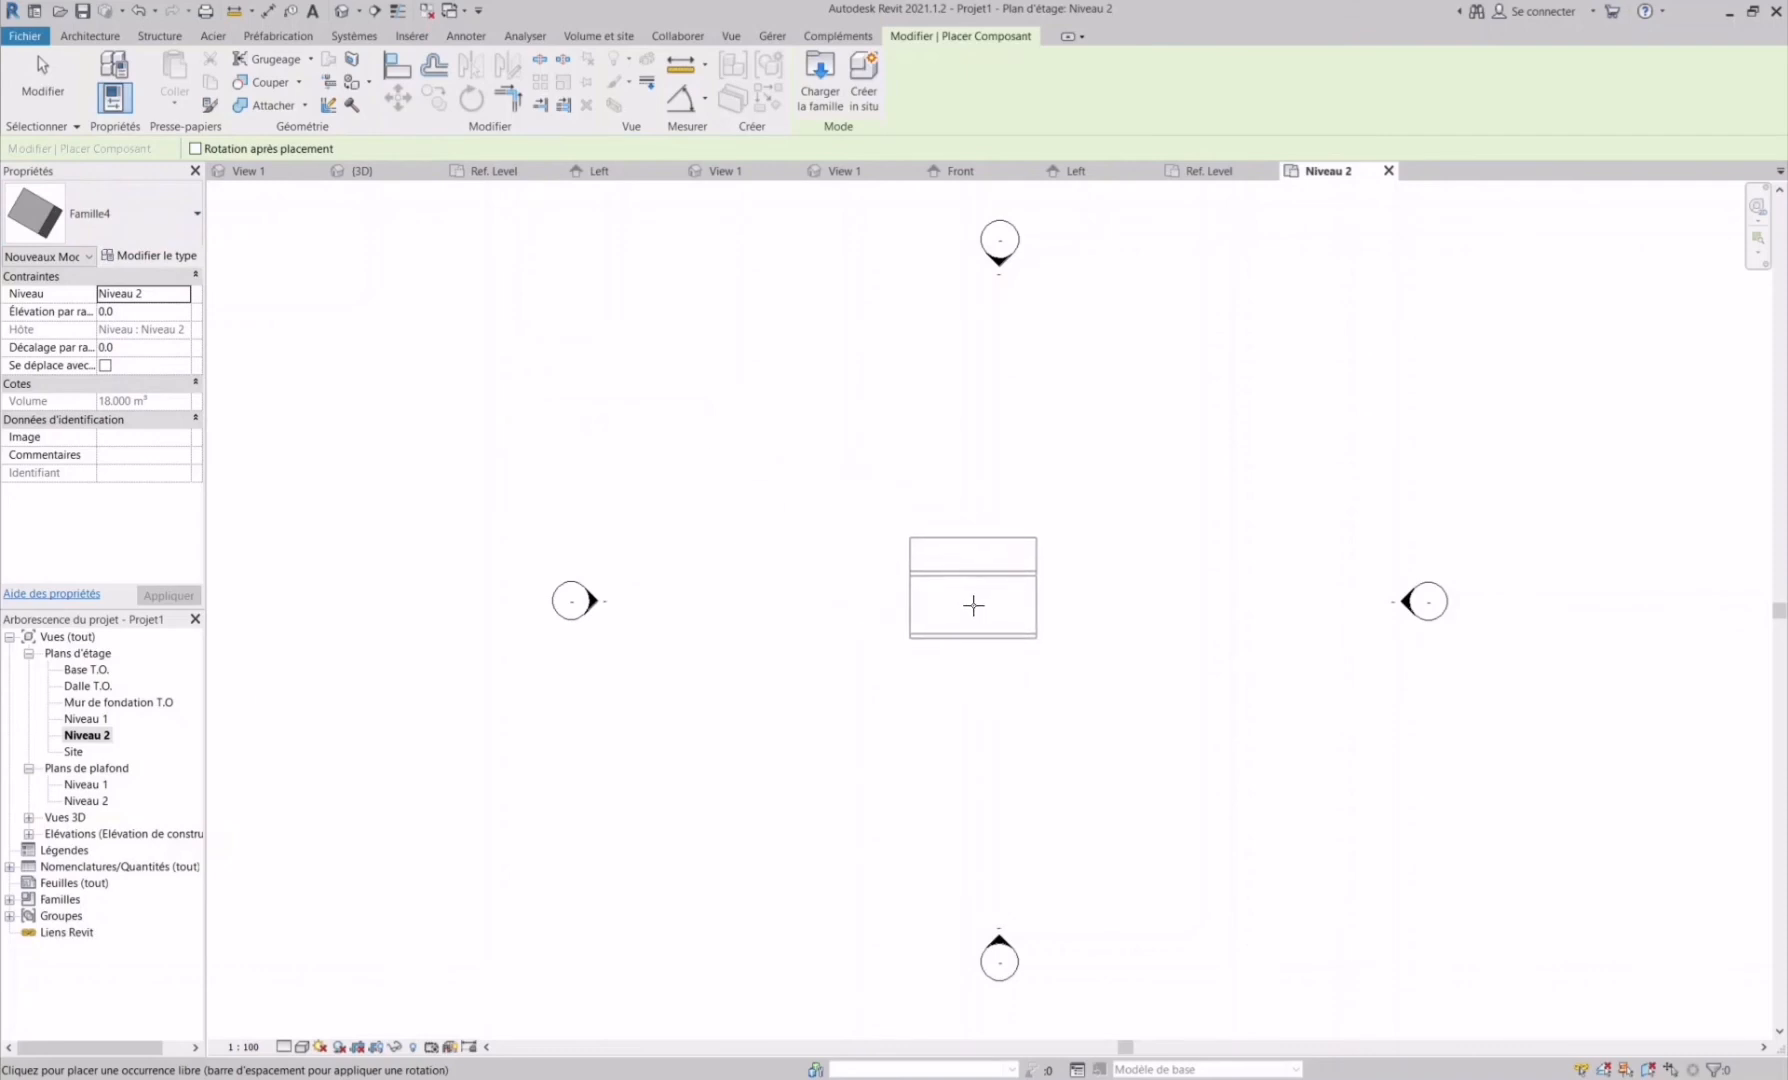
pyautogui.click(972, 606)
pyautogui.press('Escape')
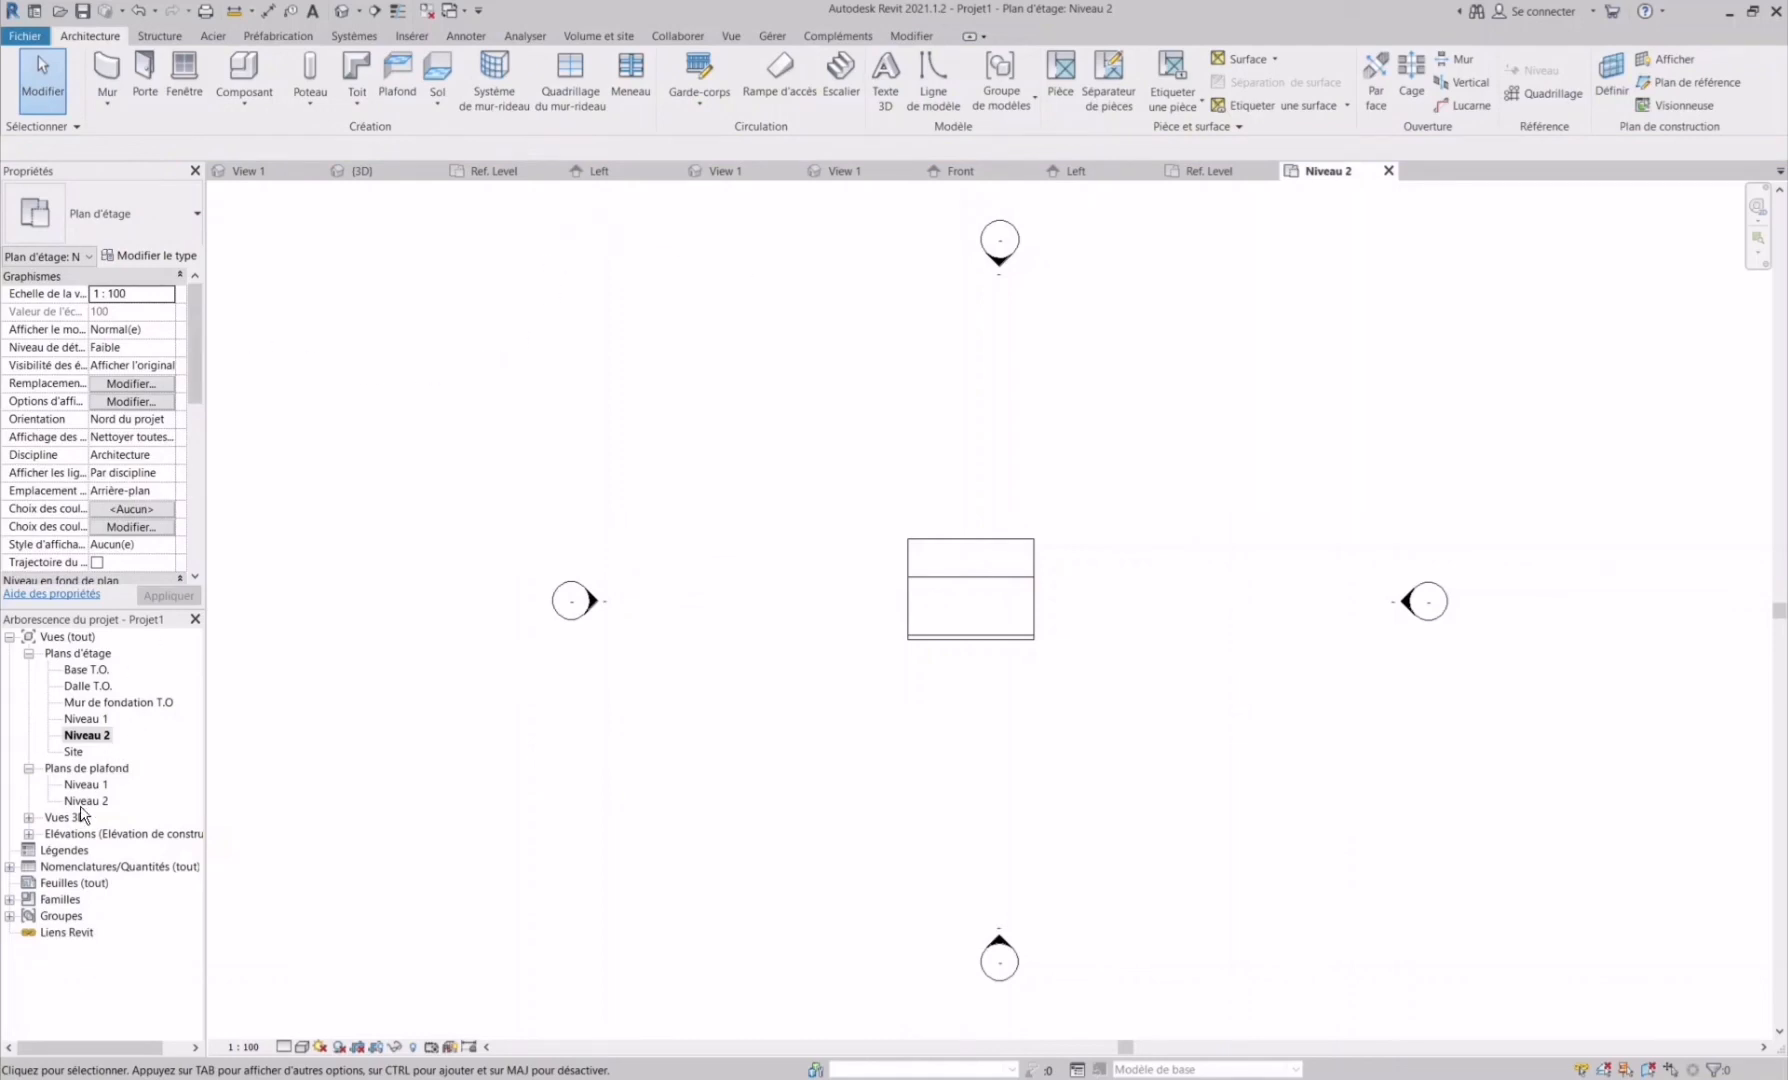
# - In the project's {3D} view, set the placed box's Angle type parameter to 10° and apply it
pyautogui.click(30, 818)
pyautogui.doubleClick(68, 834)
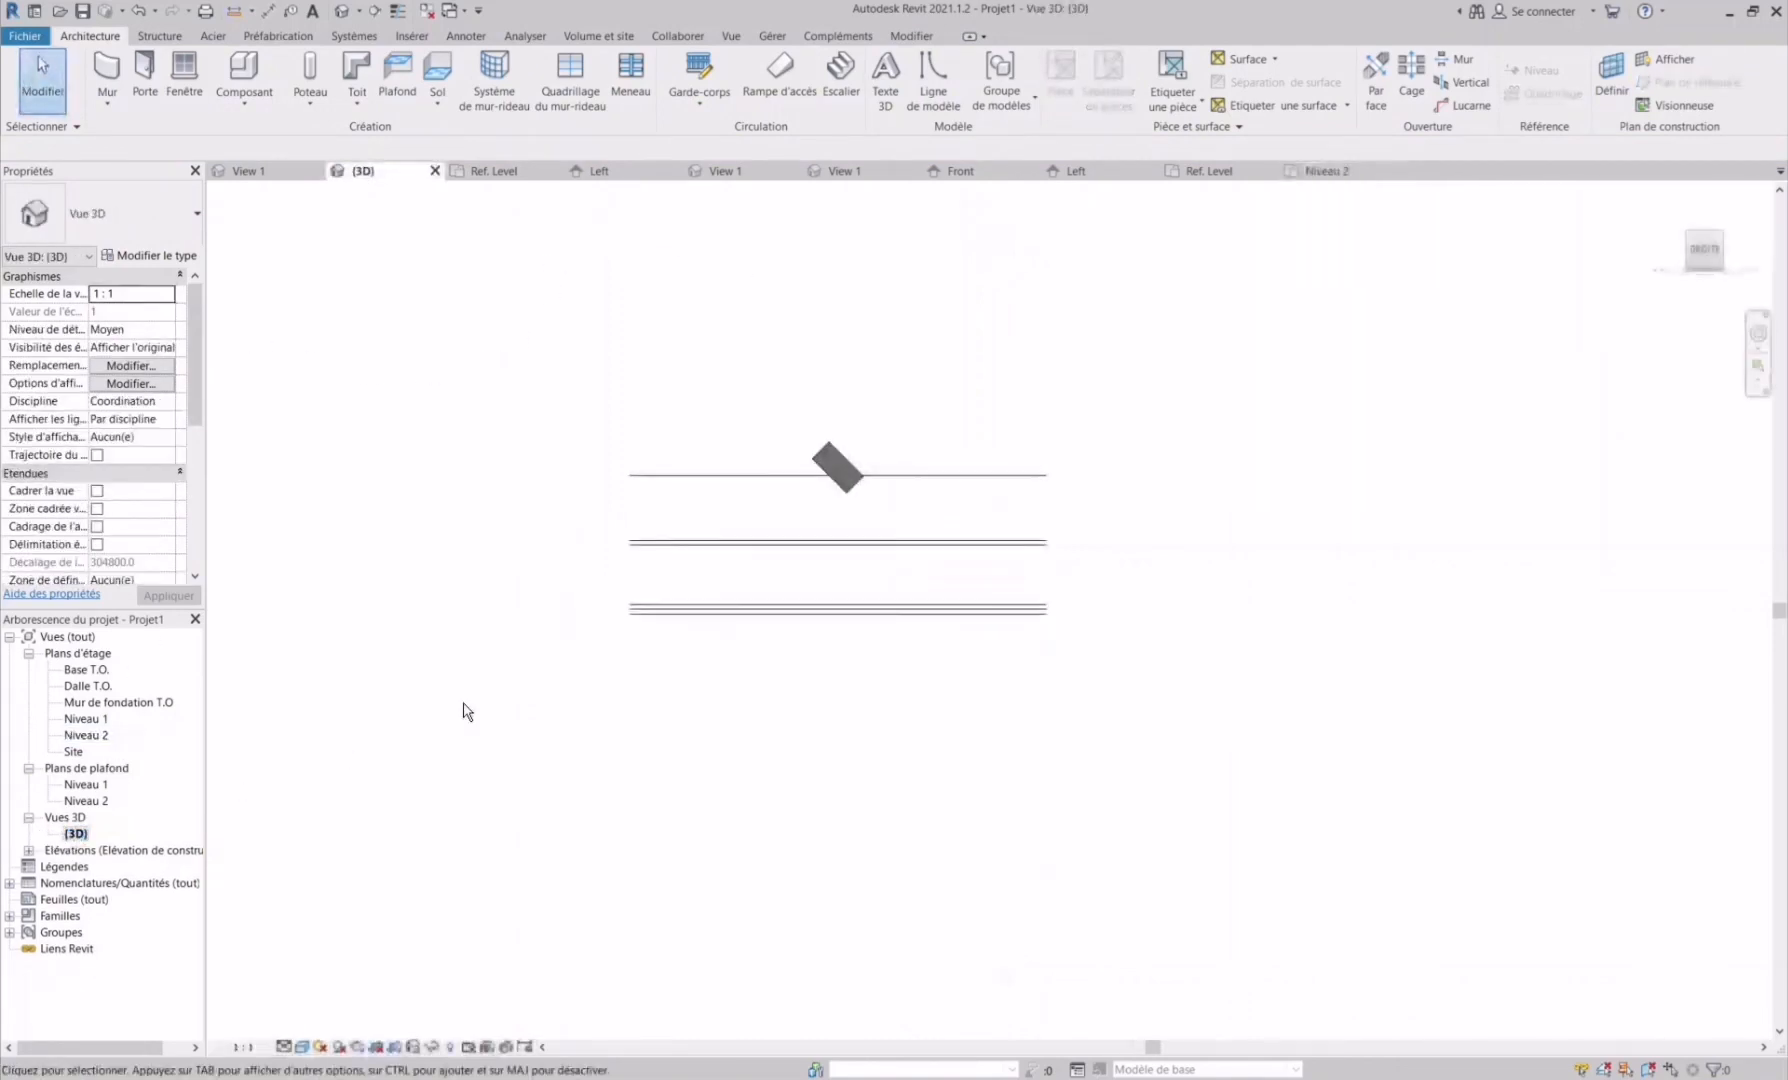
pyautogui.click(783, 436)
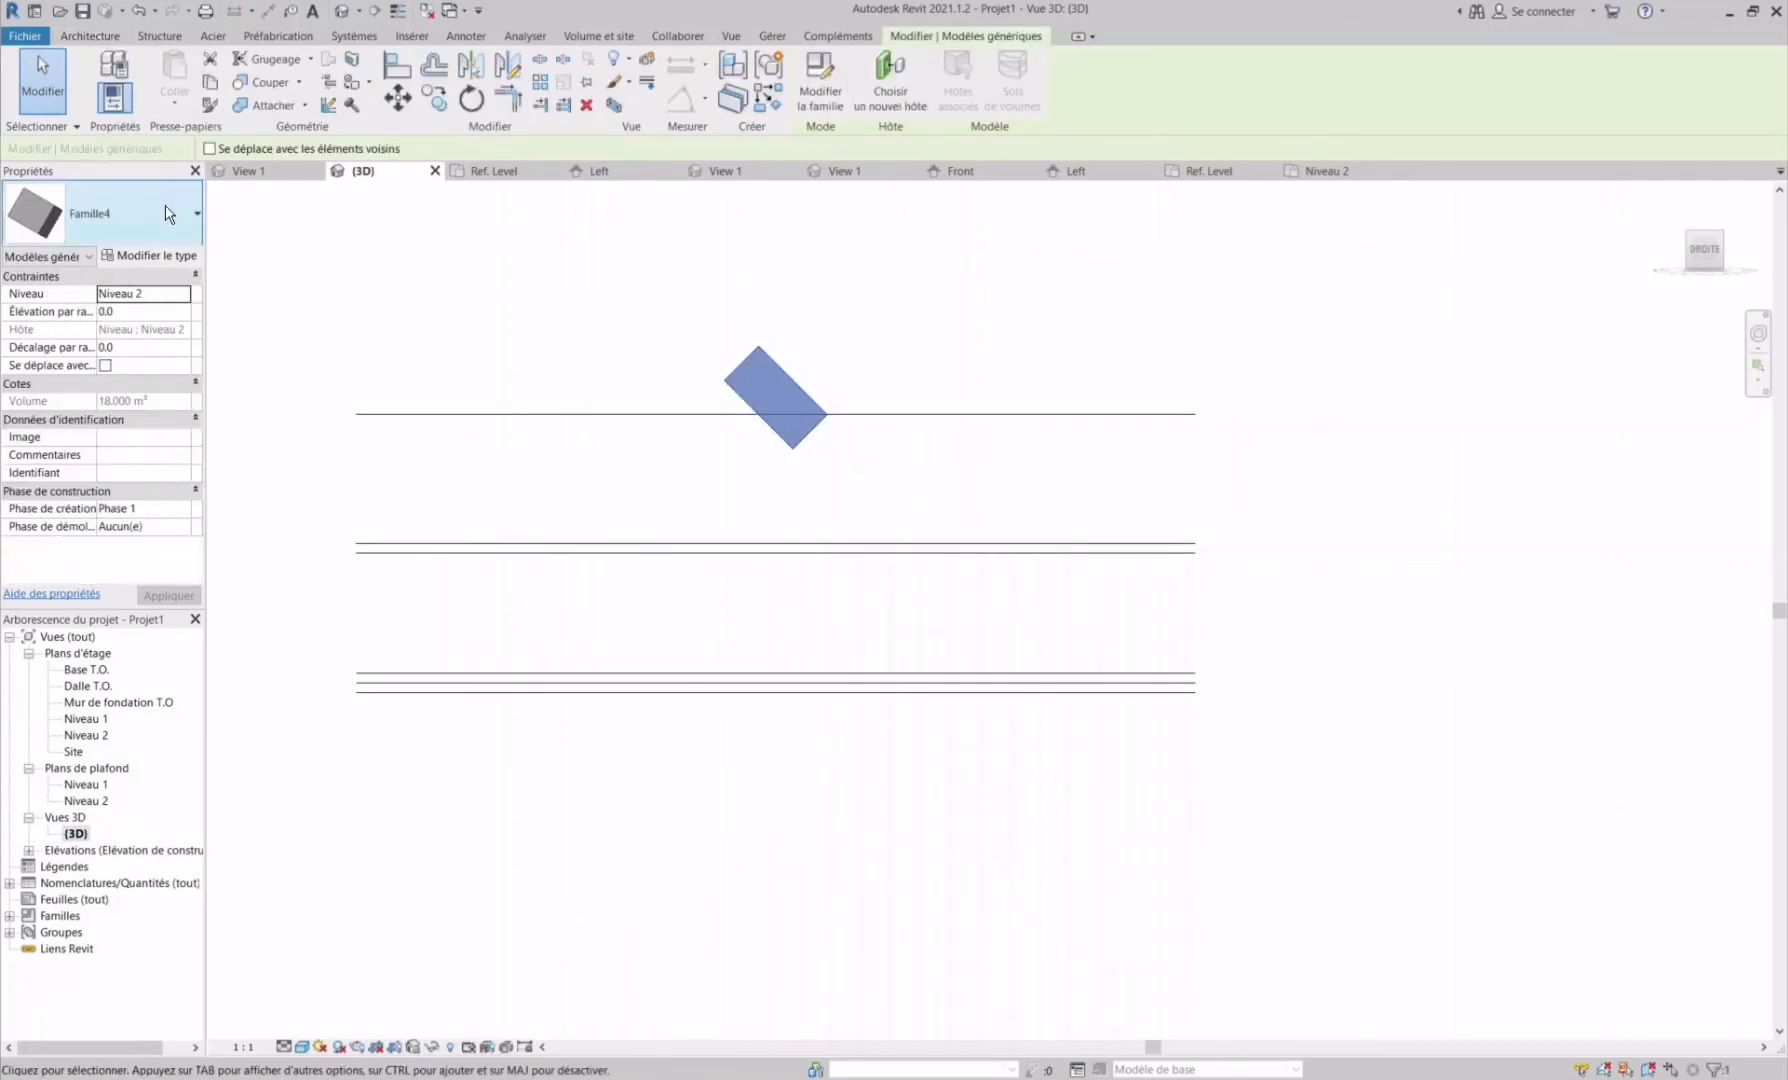
pyautogui.click(179, 257)
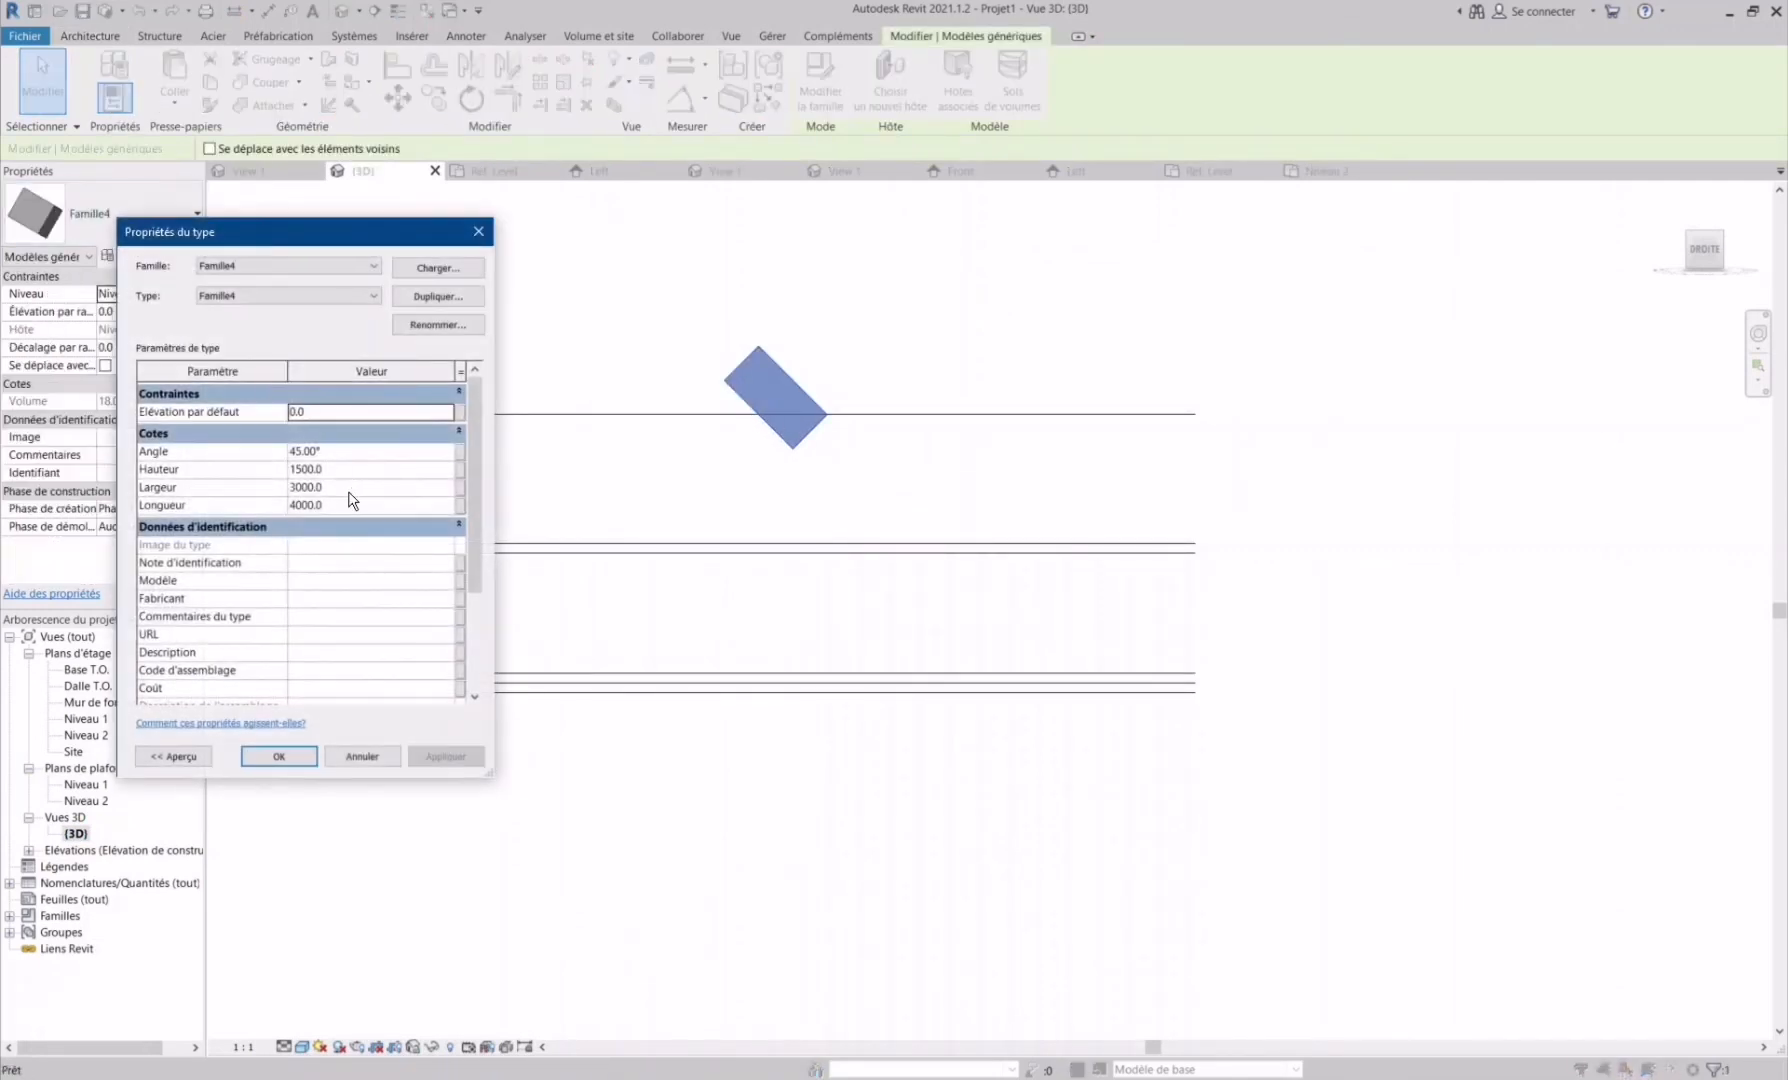
pyautogui.click(349, 453)
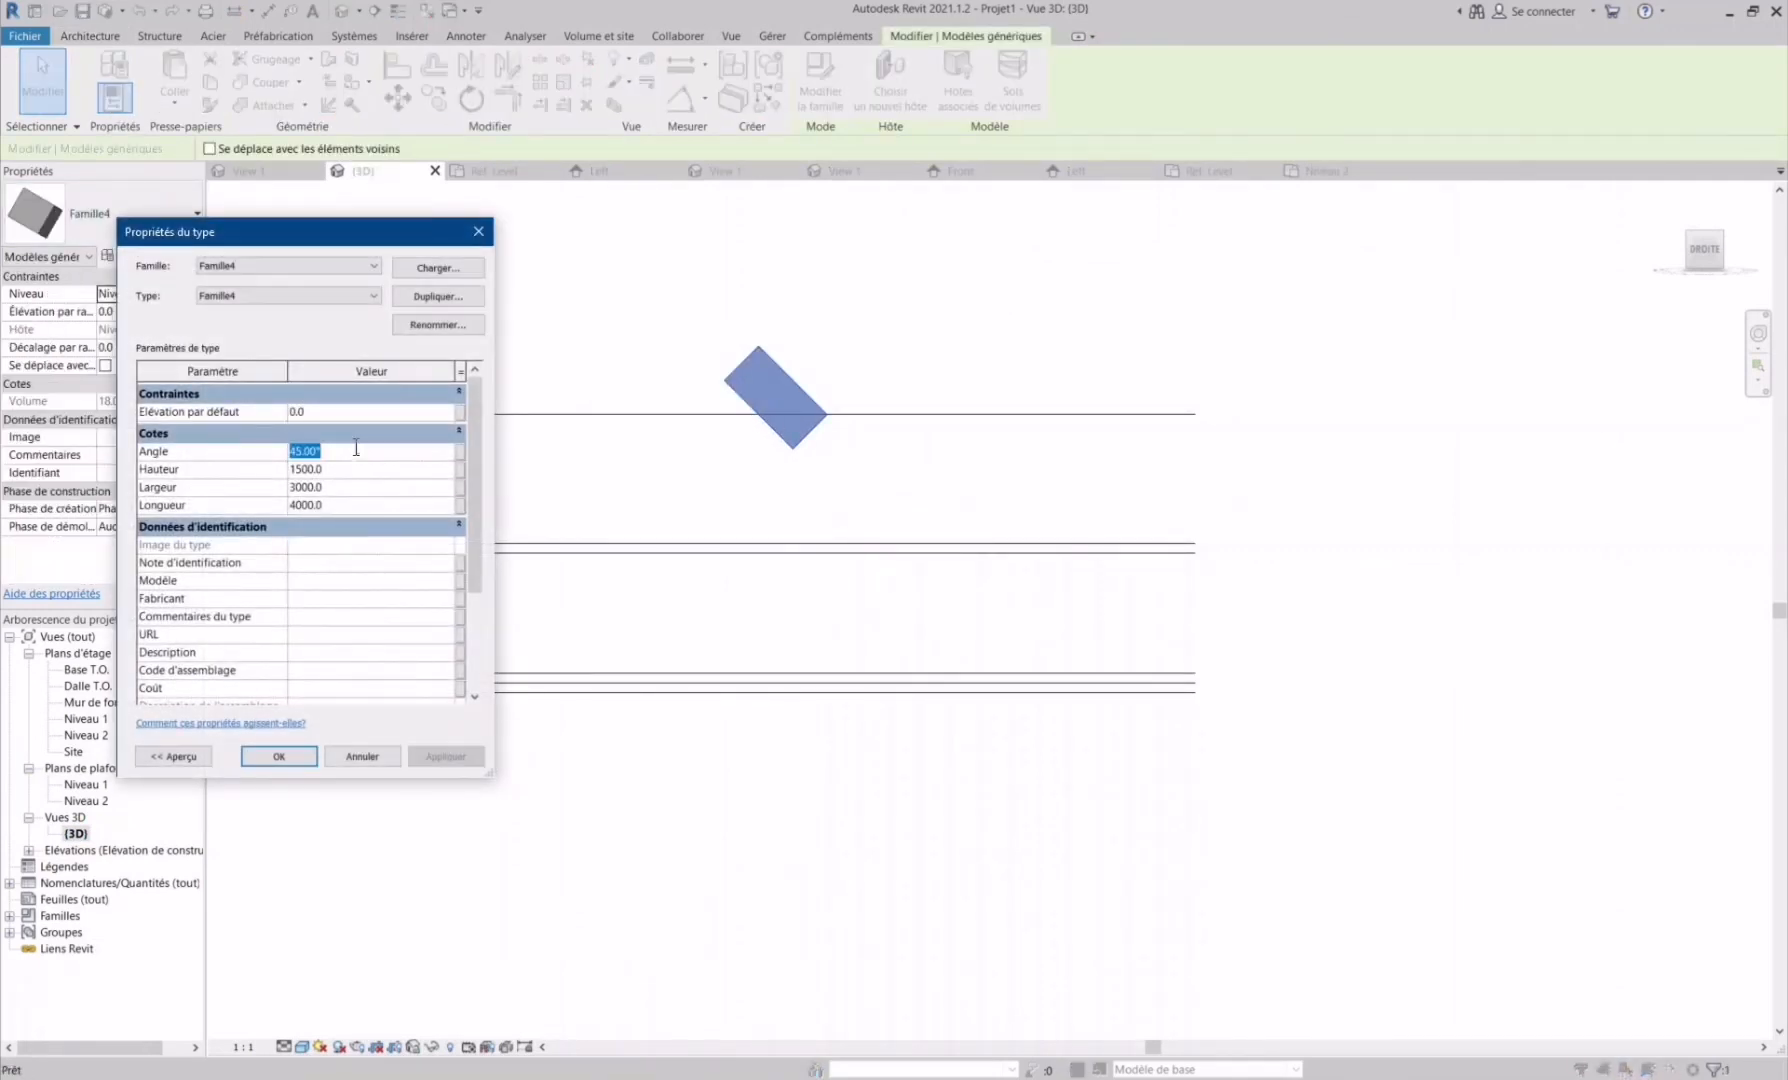
pyautogui.write('10')
pyautogui.click(458, 745)
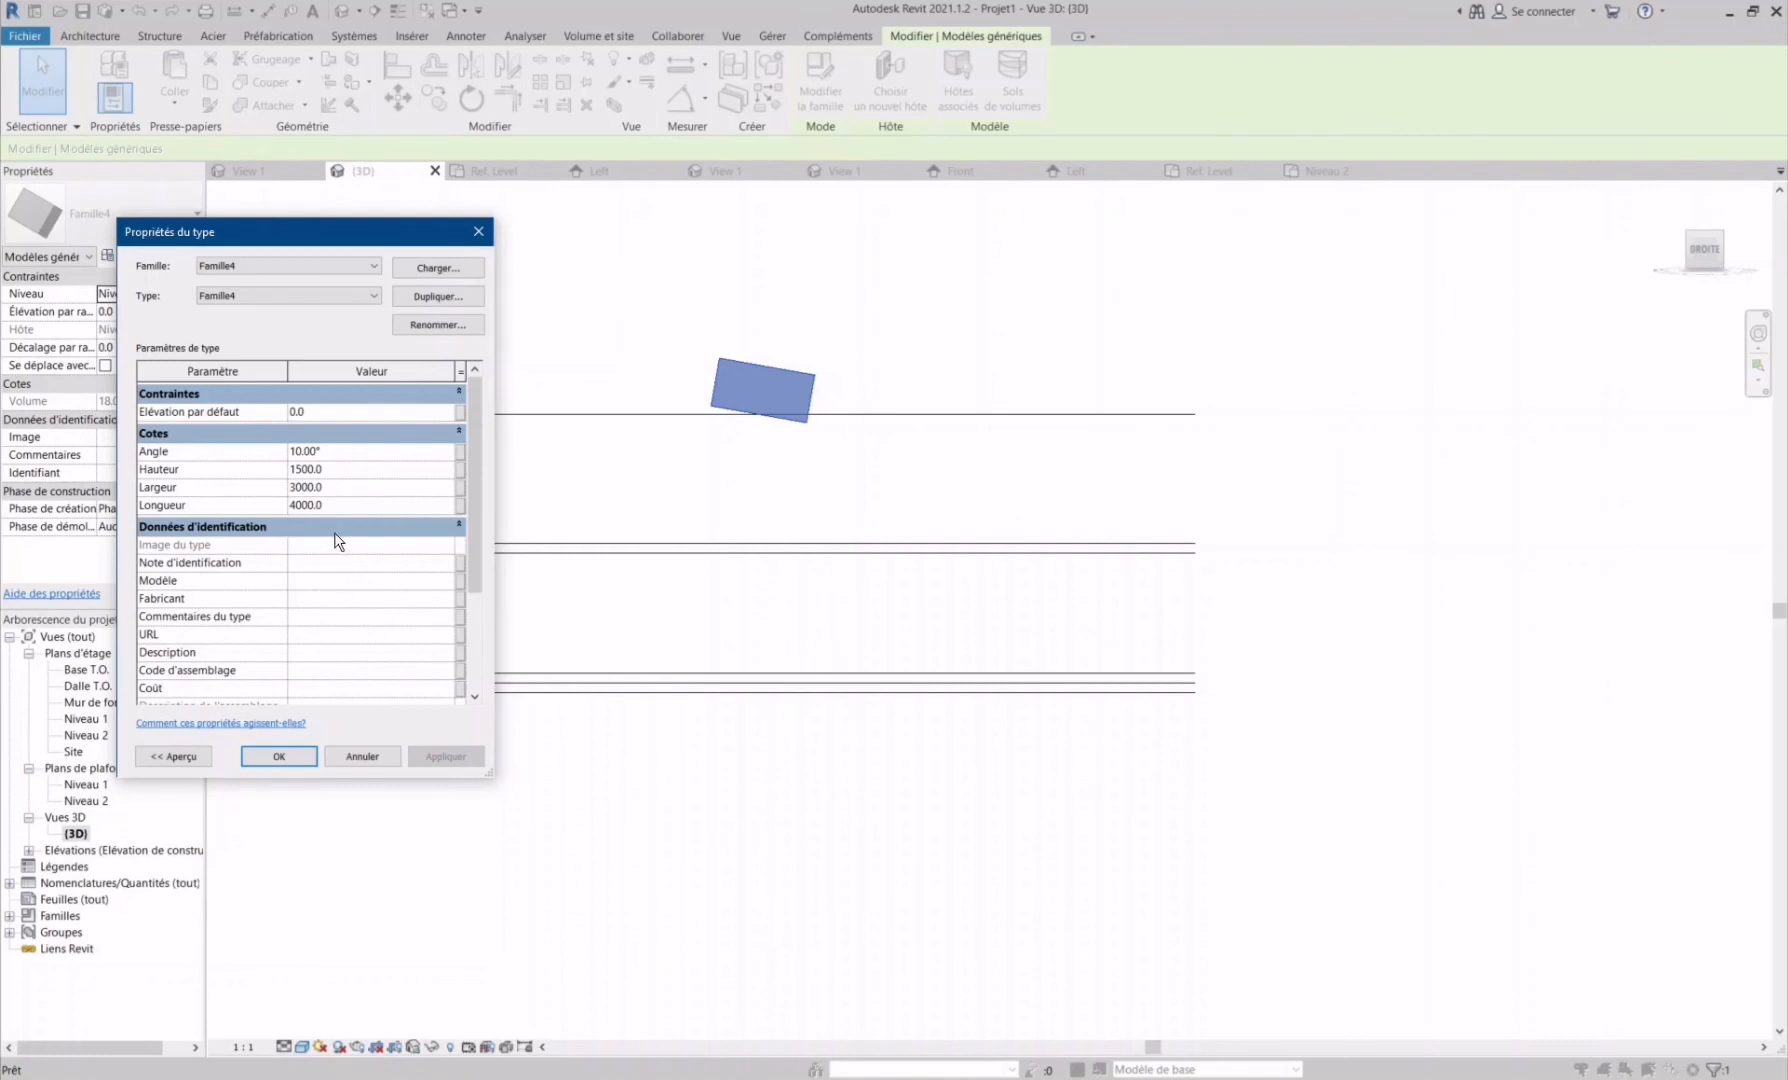
# - Set the box's Hauteur type parameter to 2000 and apply the type properties
pyautogui.click(340, 470)
pyautogui.write('2000')
pyautogui.click(287, 470)
pyautogui.write('50000')
pyautogui.click(448, 758)
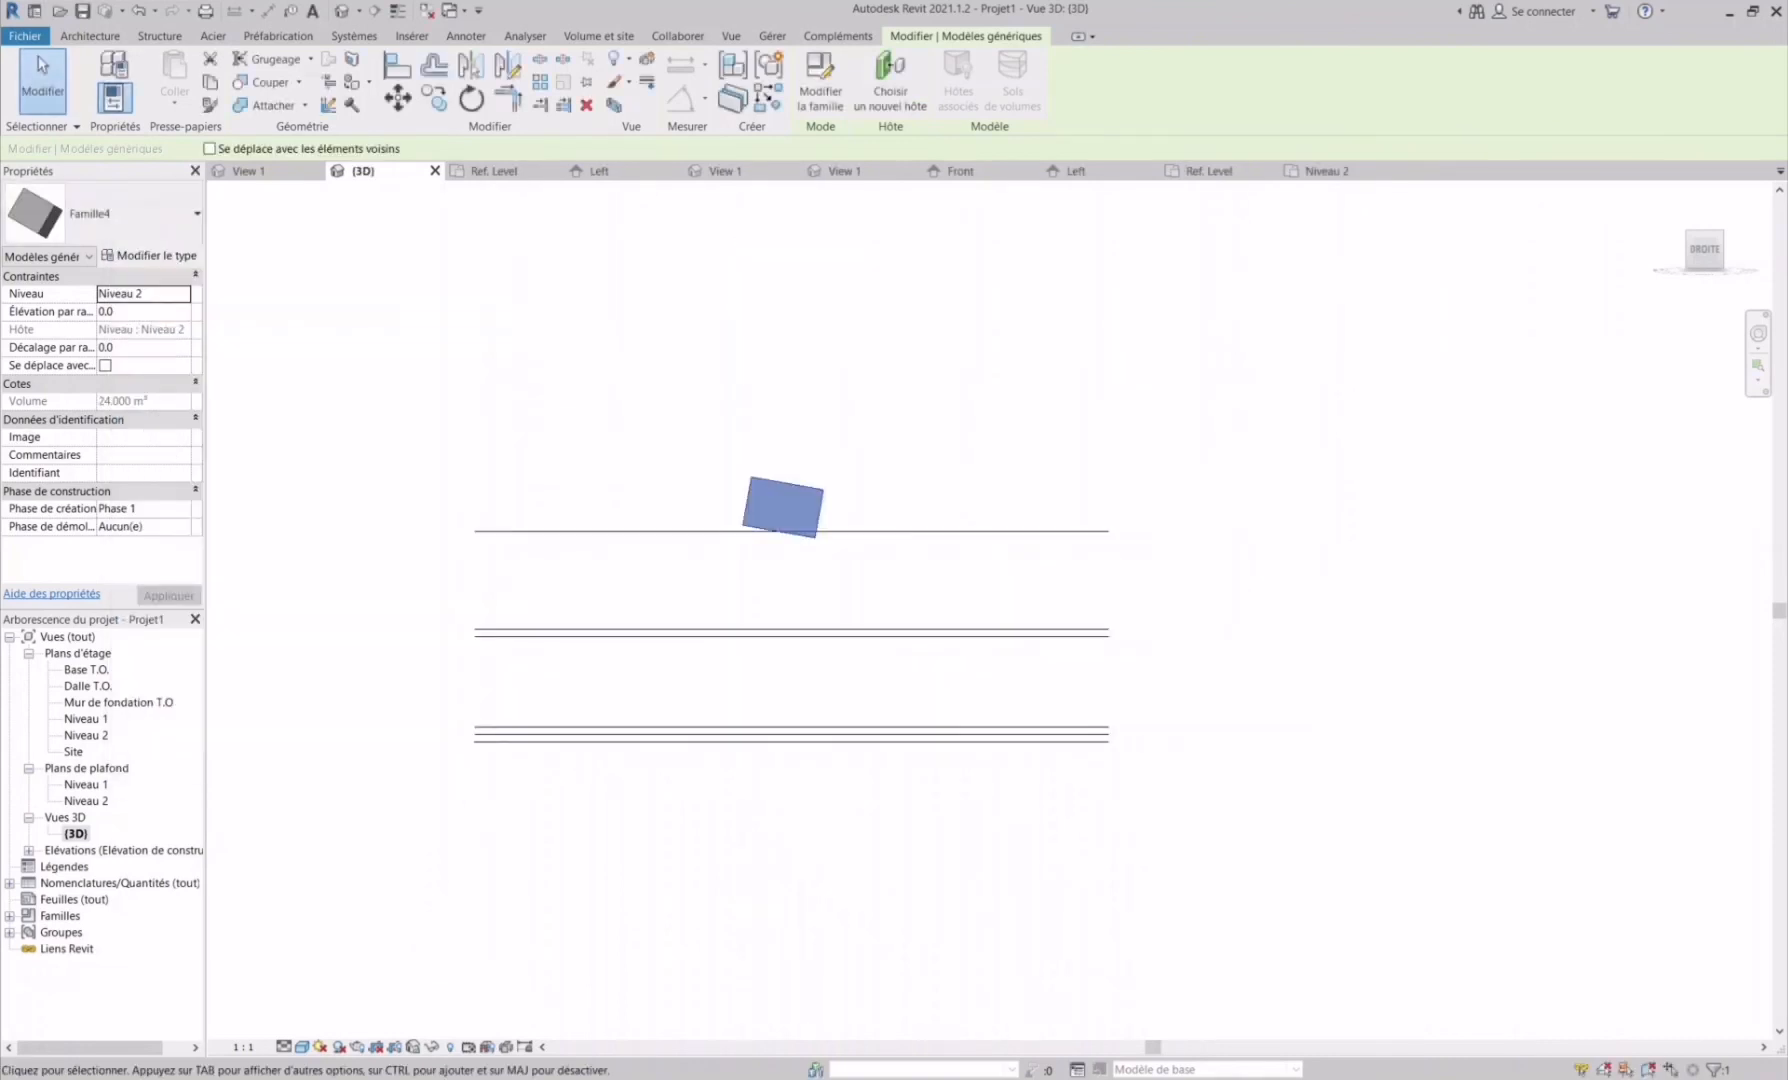